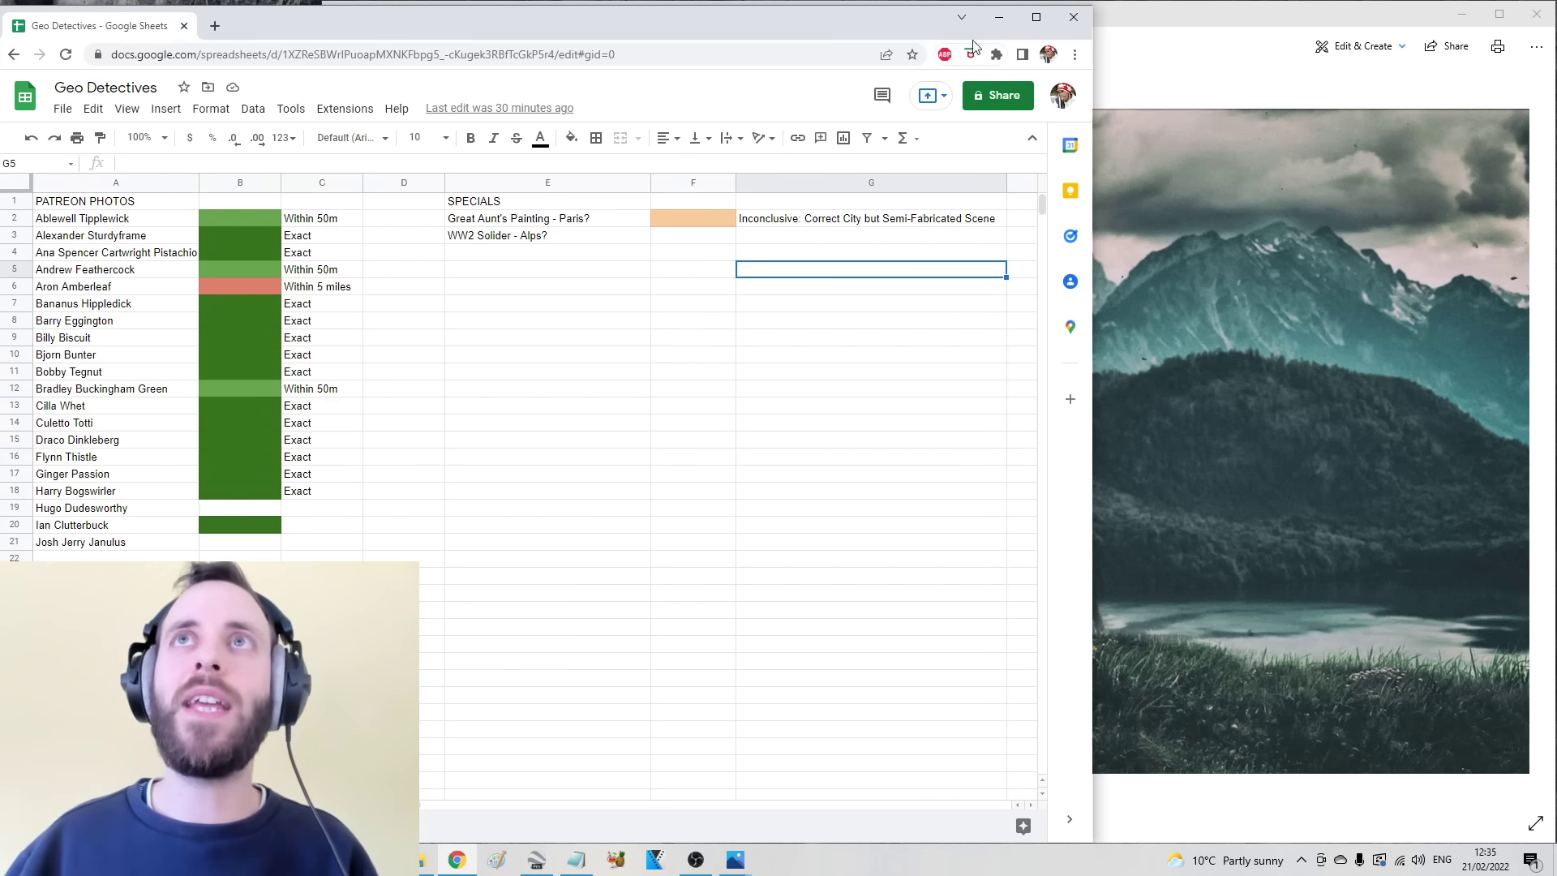
# Step: Hide Chrome and bring the Paris street painting, 20211025_160228 cropped.jpg, to the front in Photos
pyautogui.click(998, 17)
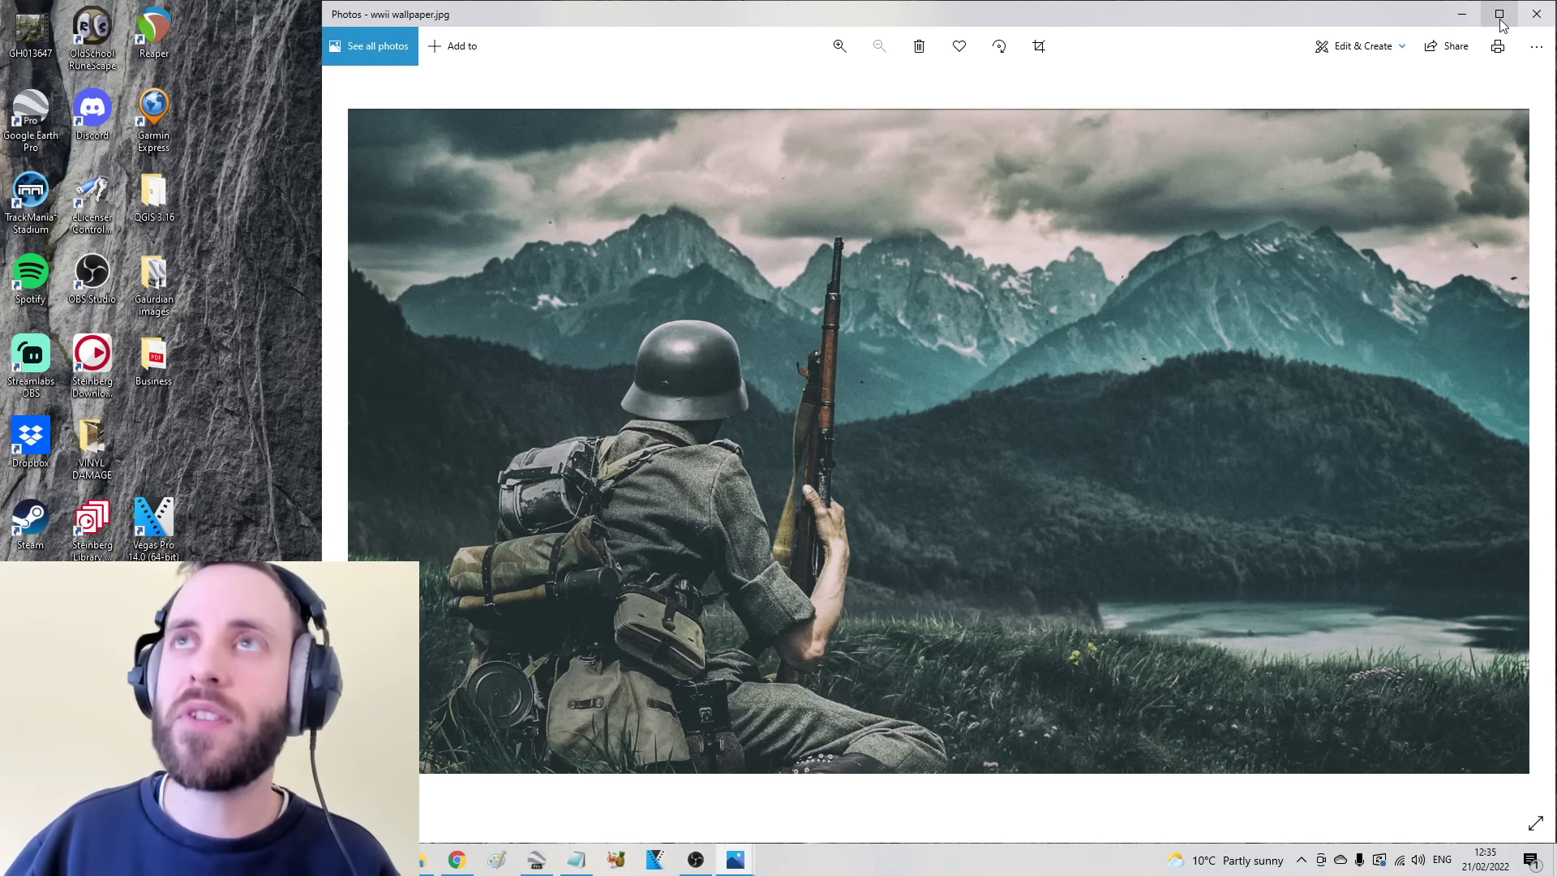
pyautogui.click(1500, 16)
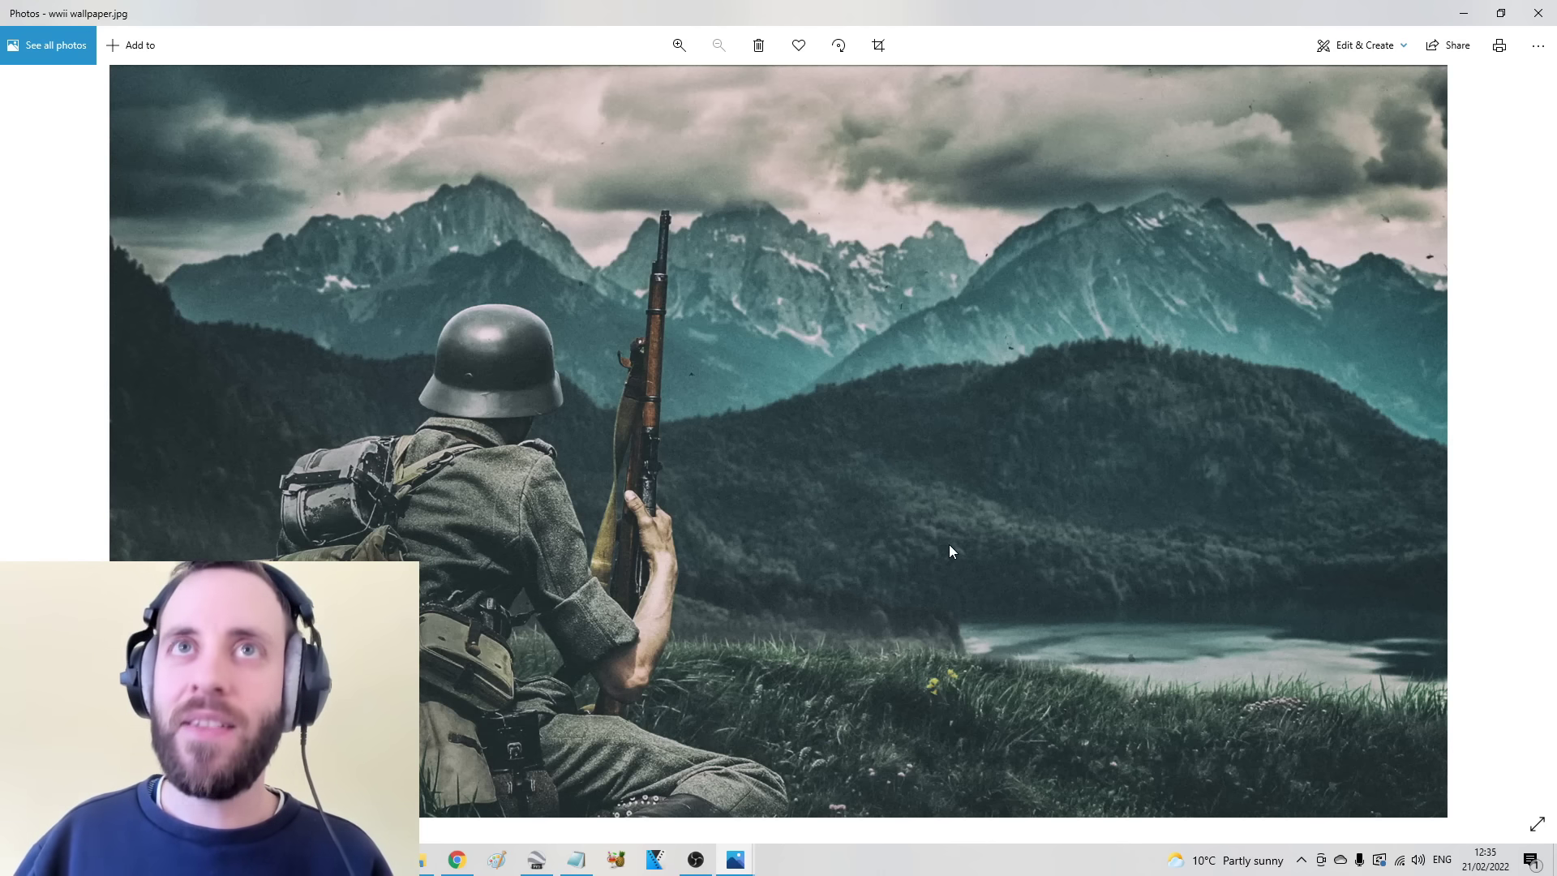
pyautogui.press('super+Down')
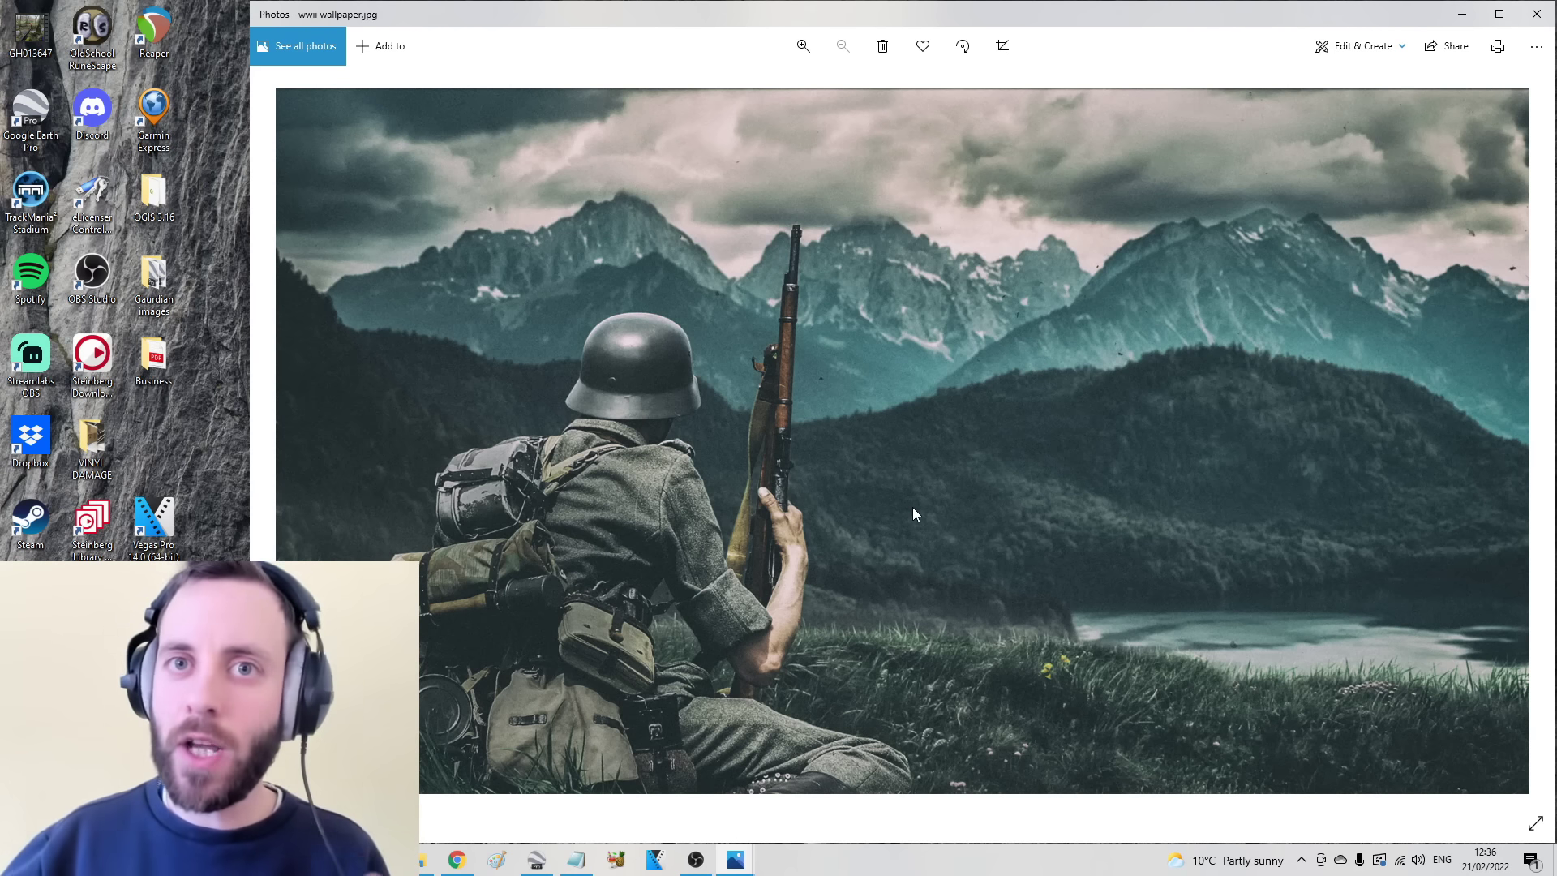
pyautogui.moveTo(751, 853)
pyautogui.click(788, 790)
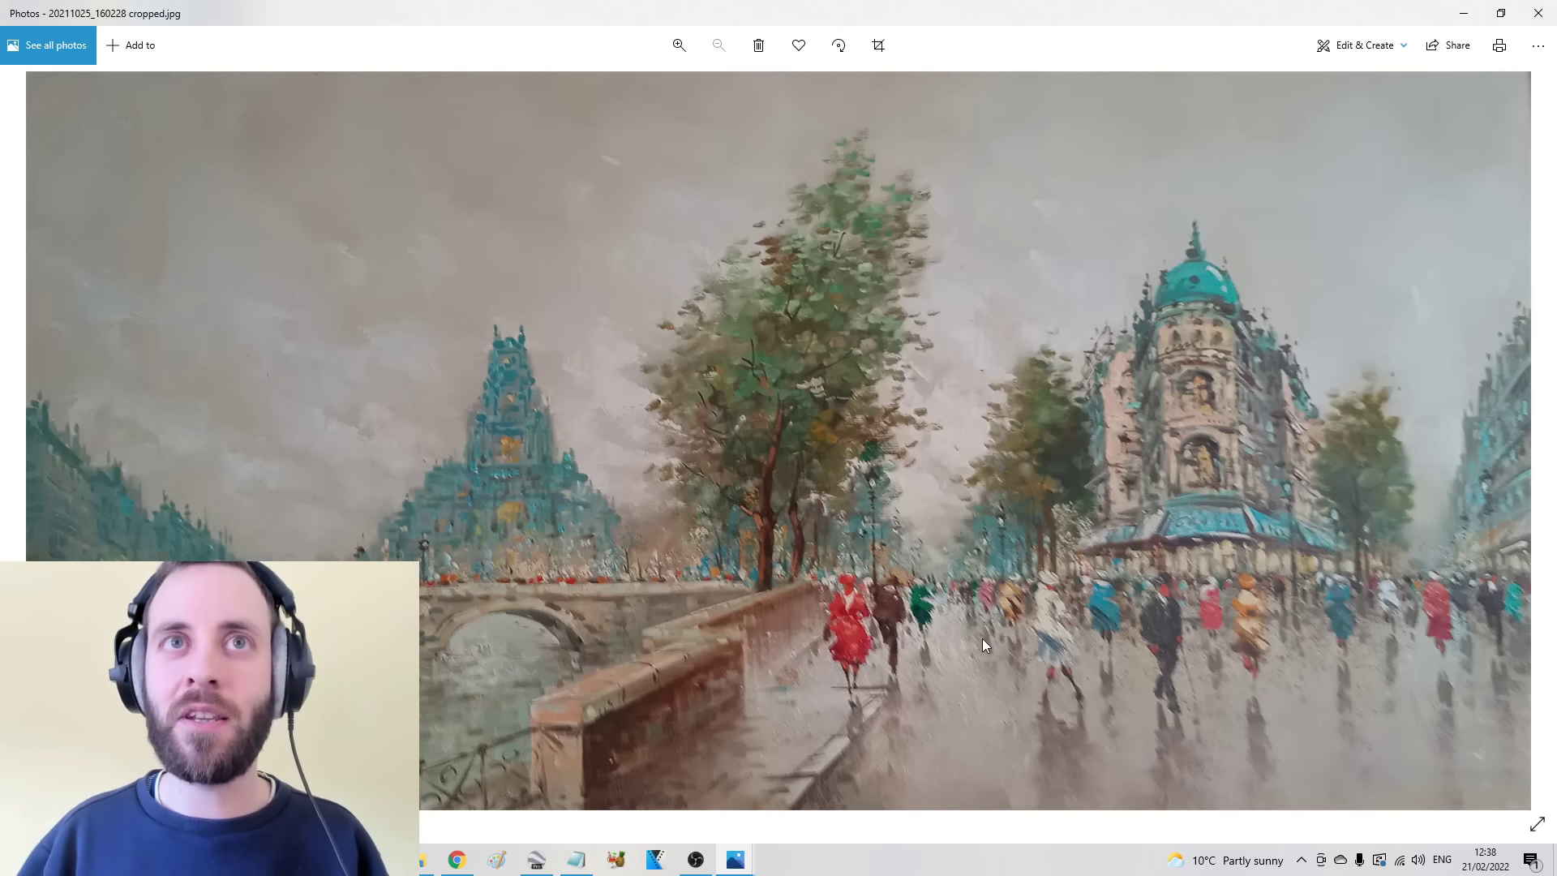
pyautogui.click(1538, 13)
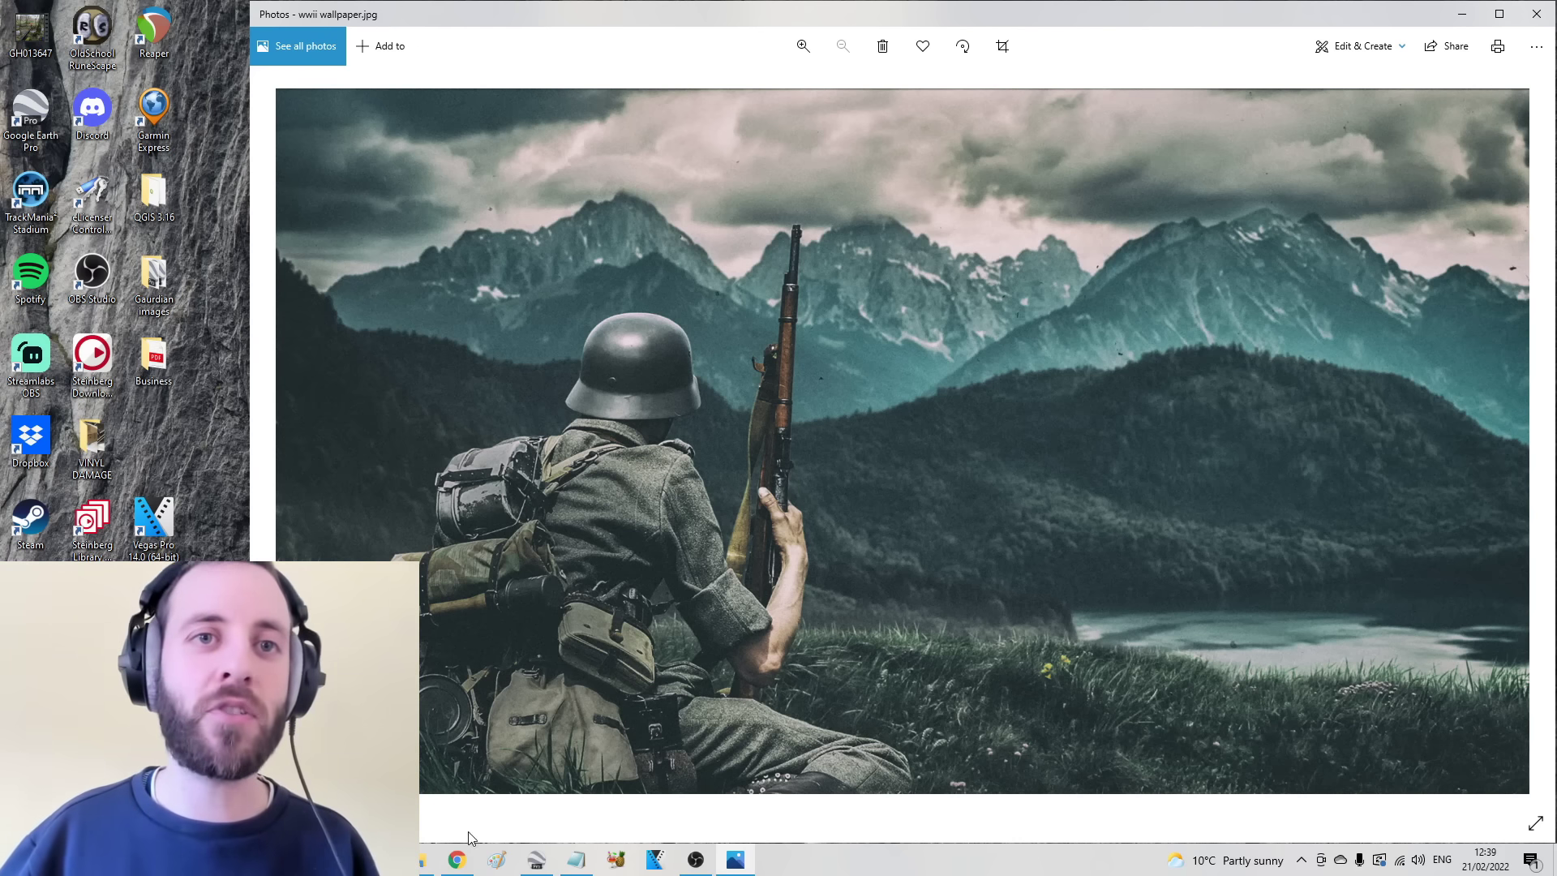
# Step: In a new tab, search Google Images for 'standard ww2 german soldier'
pyautogui.click(457, 860)
pyautogui.hotkey('ctrl', 't')
pyautogui.write('standard ww2 german soldier')
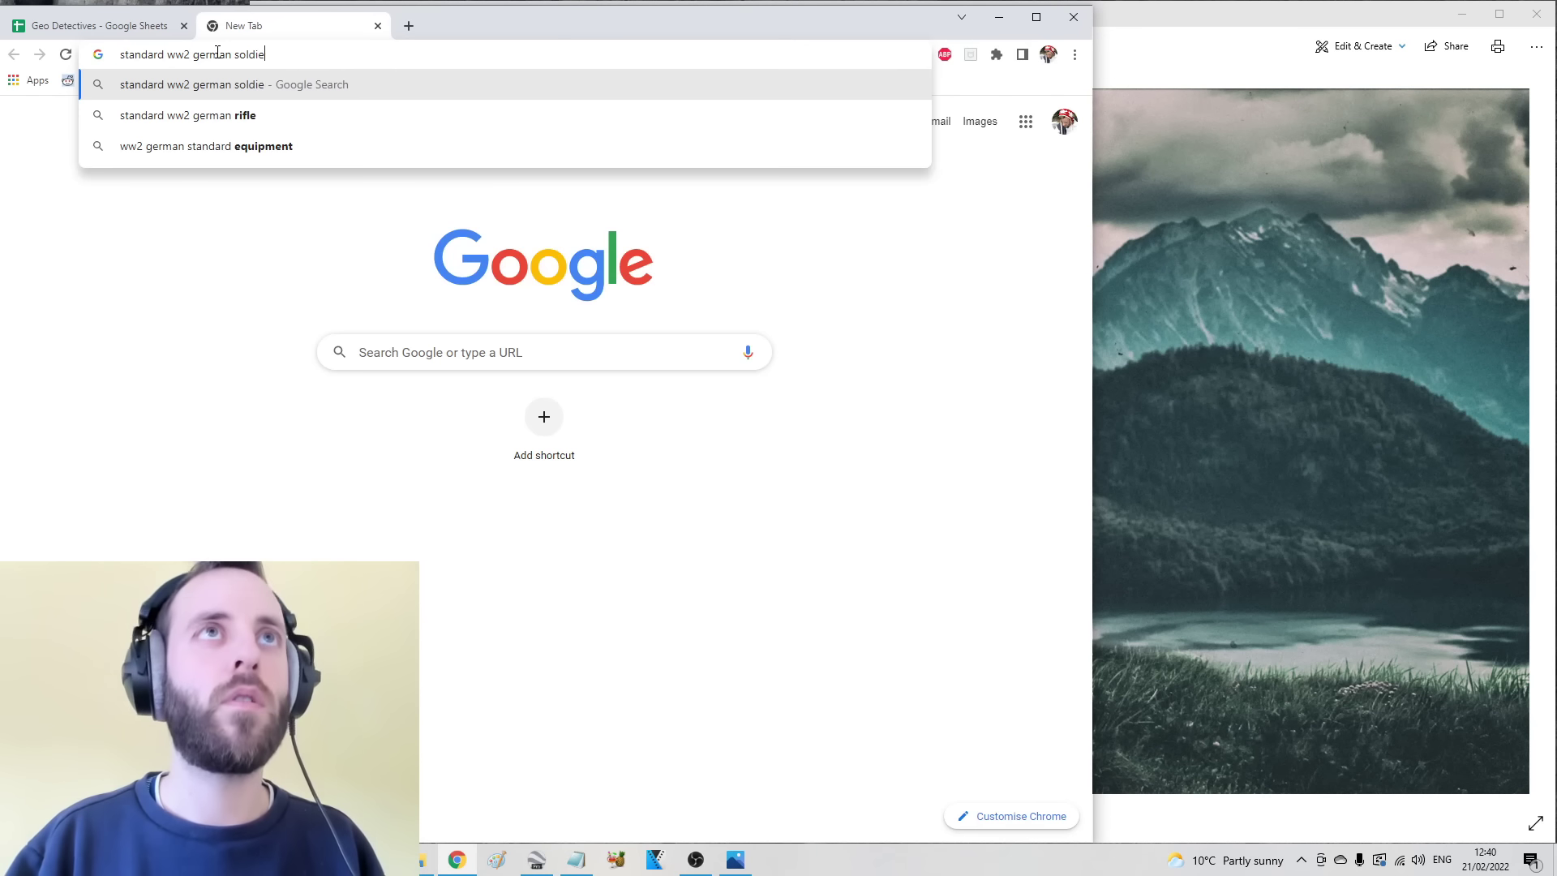
pyautogui.press('Return')
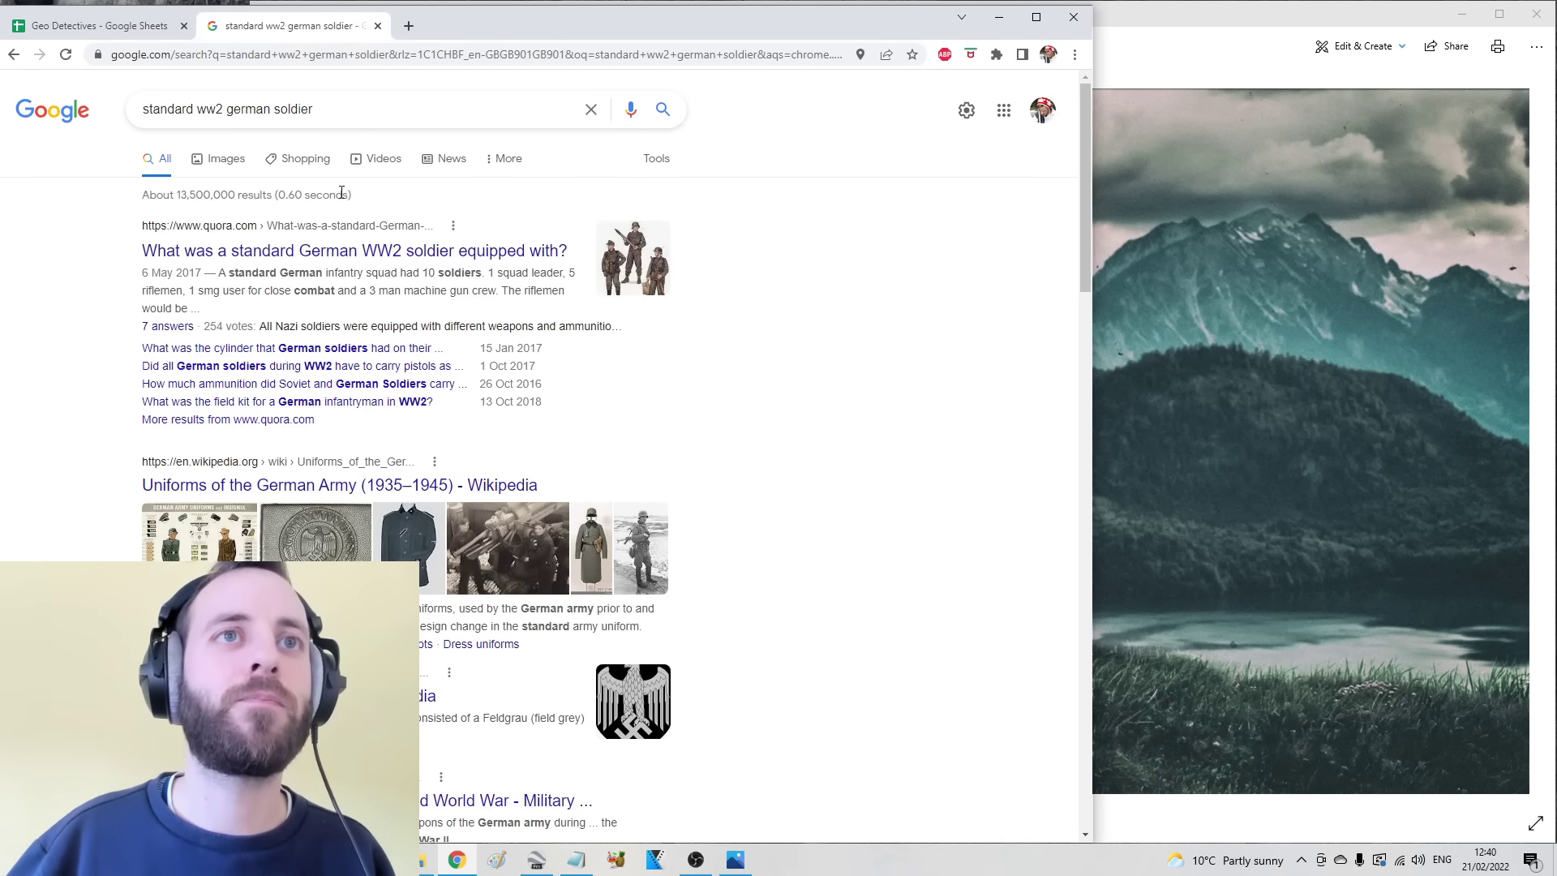
pyautogui.click(633, 258)
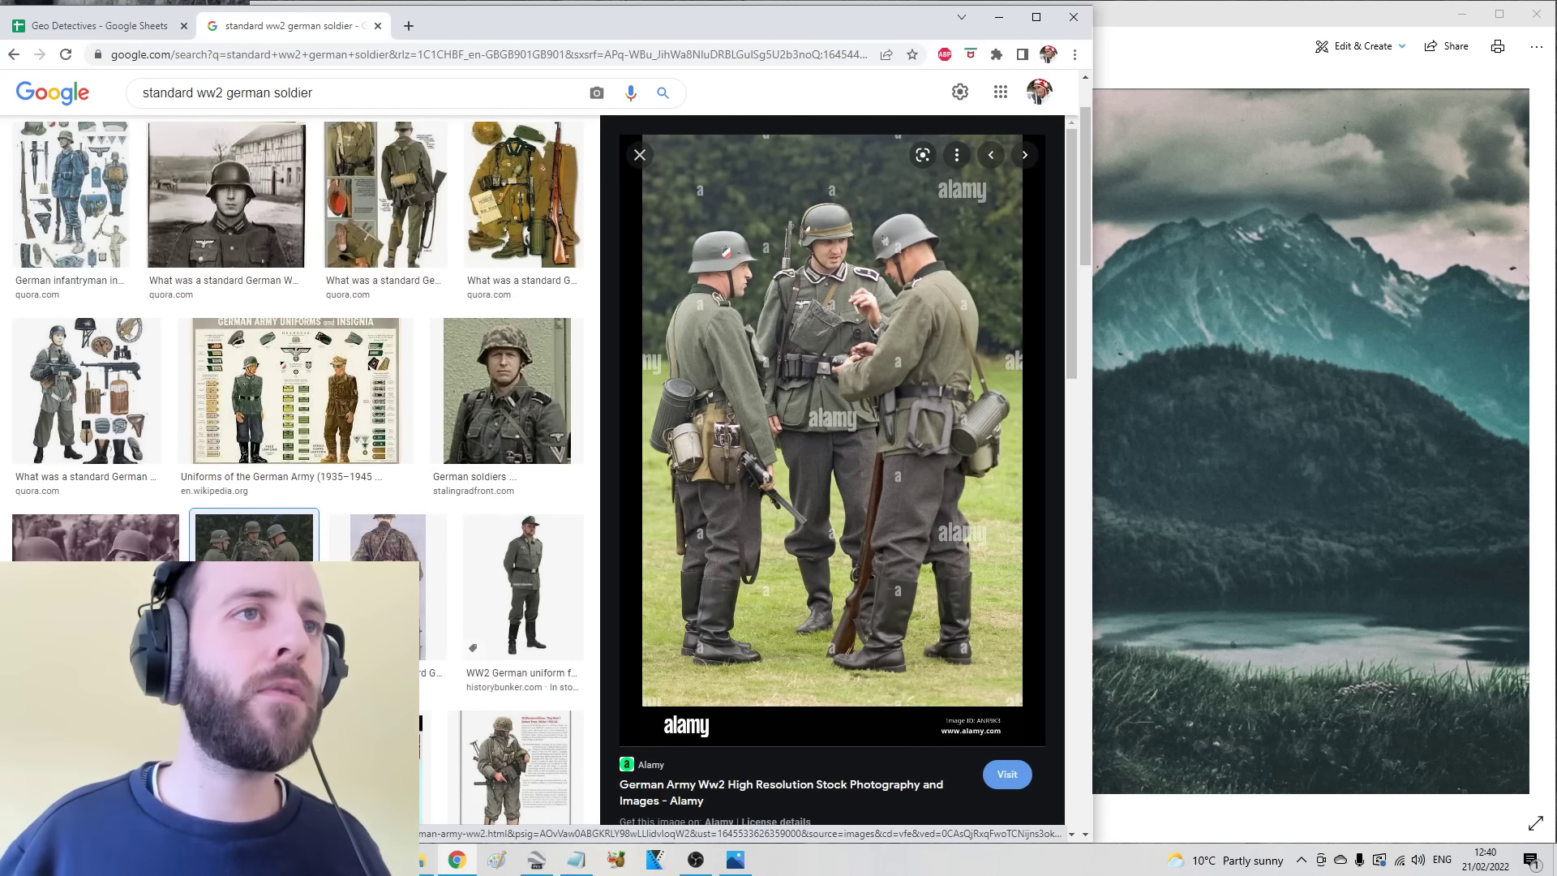
# Step: Change the image search to WW2 German uniforms and open the Wikimedia uniforms poster
pyautogui.click(452, 94)
pyautogui.press('BackSpace')
pyautogui.press('BackSpace')
pyautogui.press('BackSpace')
pyautogui.press('BackSpace')
pyautogui.press('BackSpace')
pyautogui.press('BackSpace')
pyautogui.press('BackSpace')
pyautogui.write('uniform')
pyautogui.press('Return')
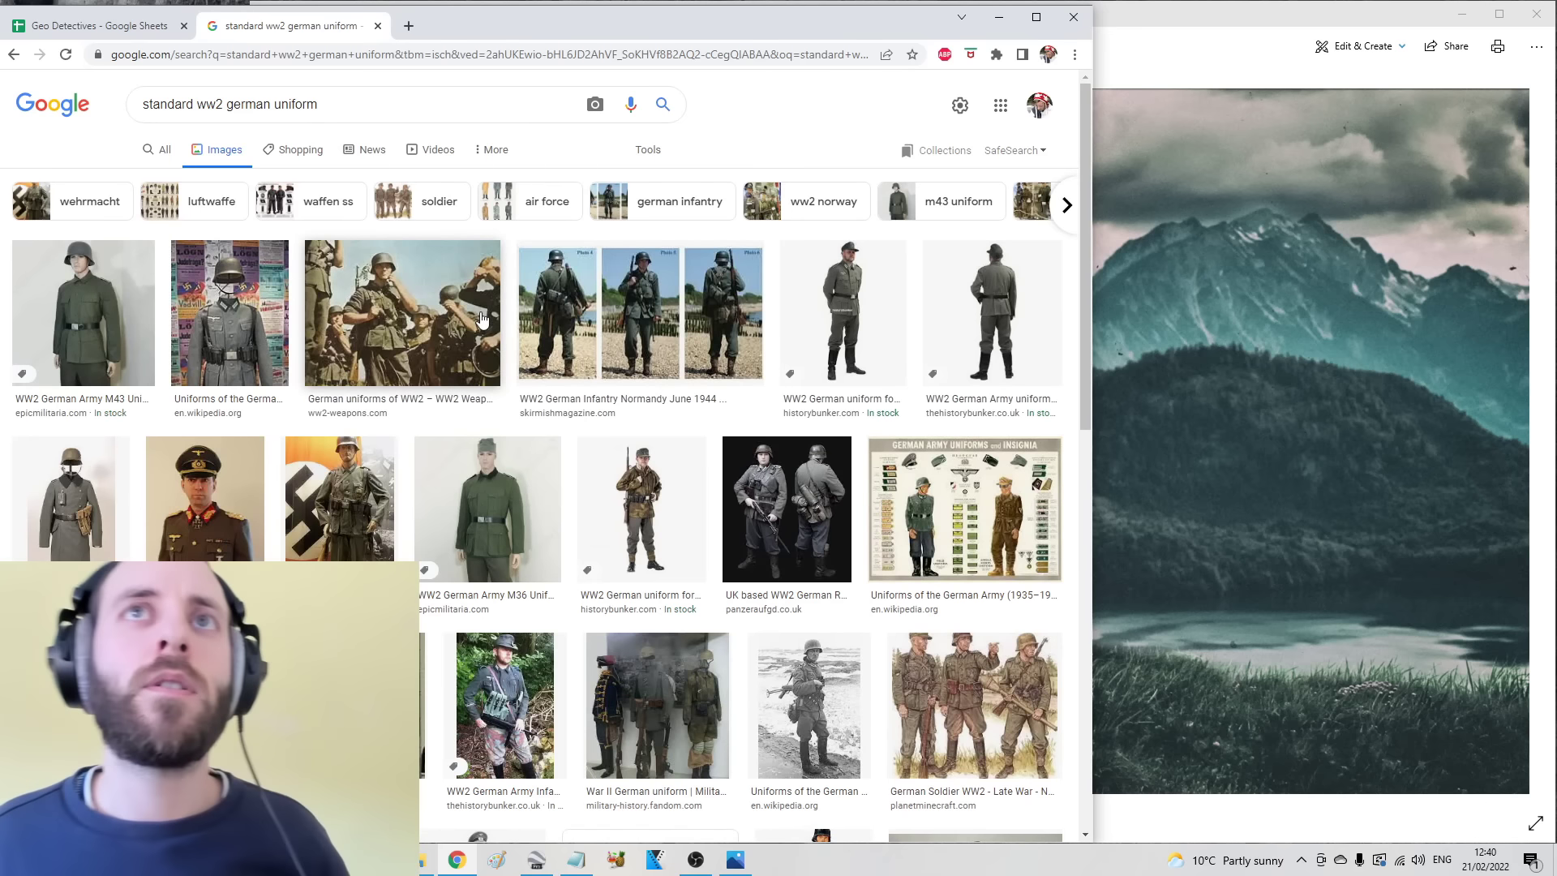
pyautogui.click(482, 318)
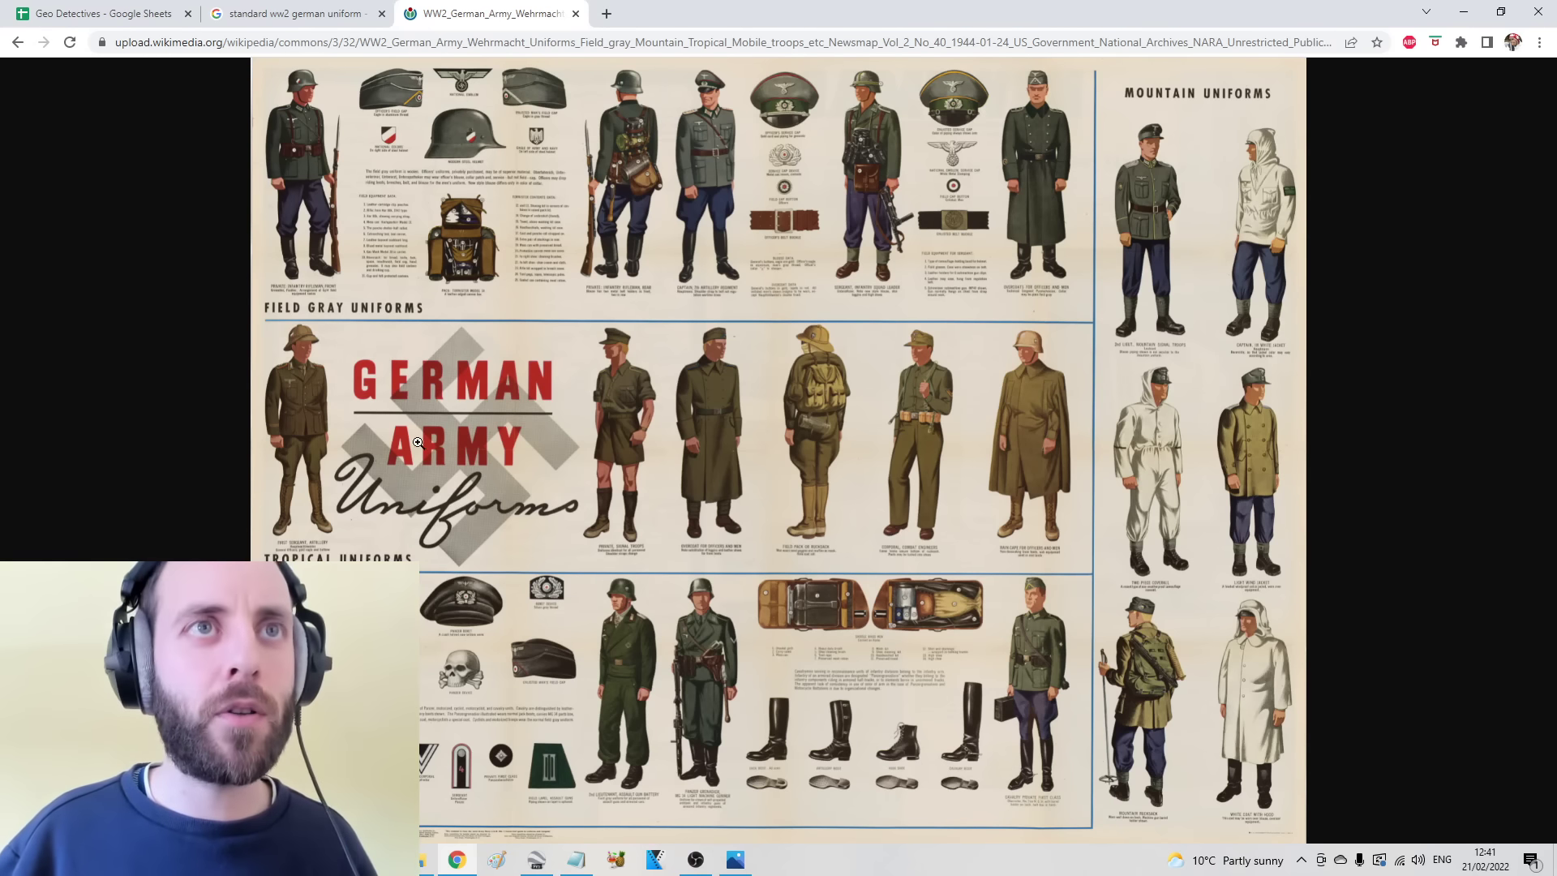
# Step: Zoom the uniform poster to full size and compare its equipment with the soldier photo
pyautogui.click(891, 227)
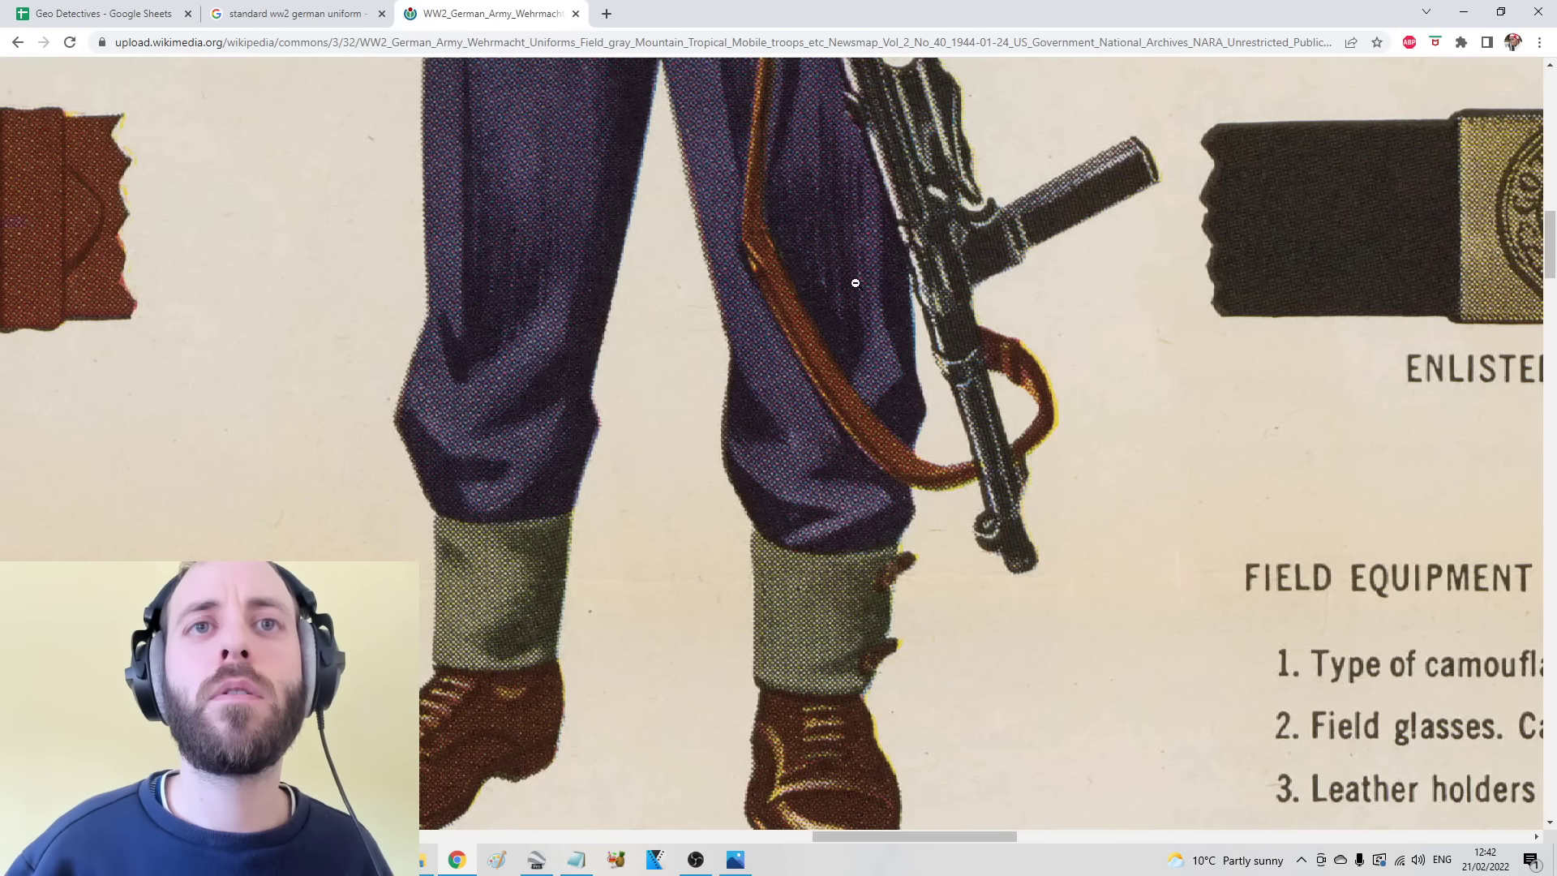
pyautogui.moveTo(941, 837); pyautogui.dragTo(548, 831)
pyautogui.scroll(10, 816, 623)
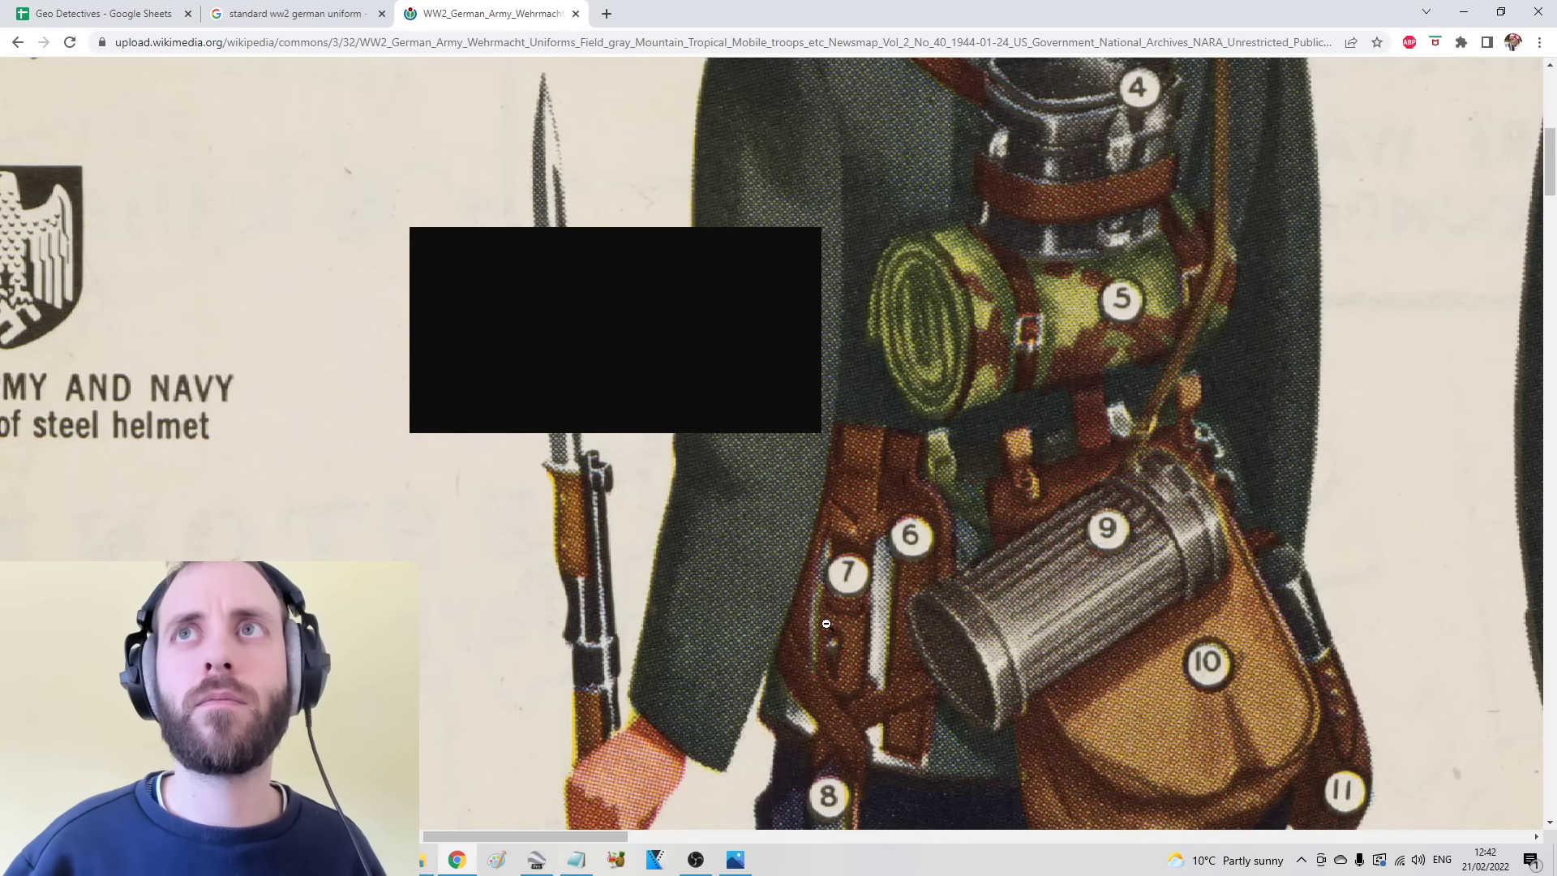
pyautogui.click(734, 861)
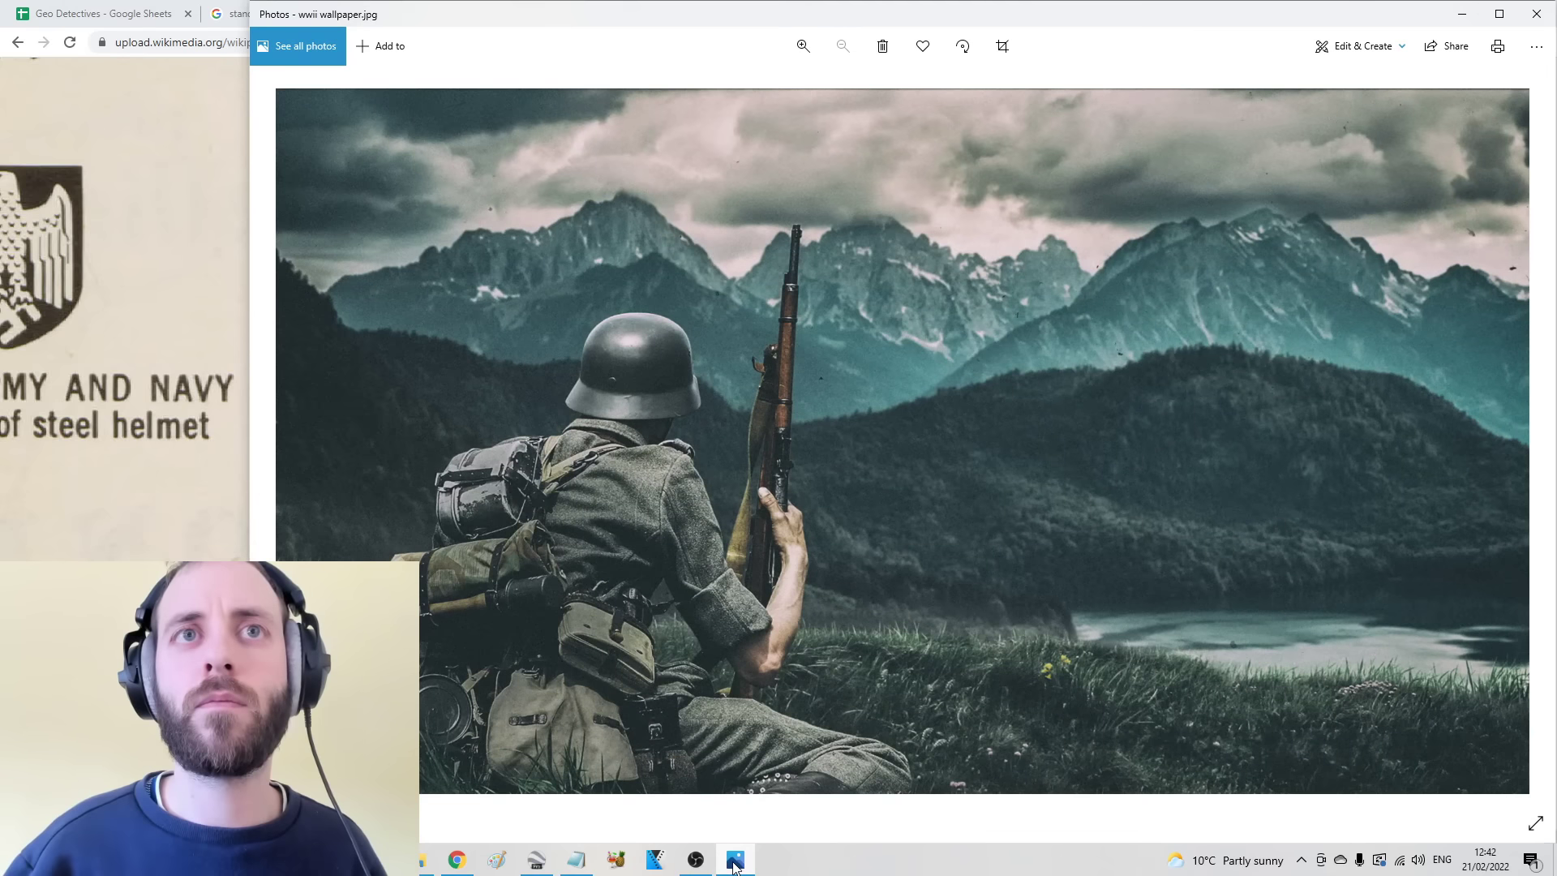
pyautogui.click(735, 862)
pyautogui.scroll(2, 1128, 536)
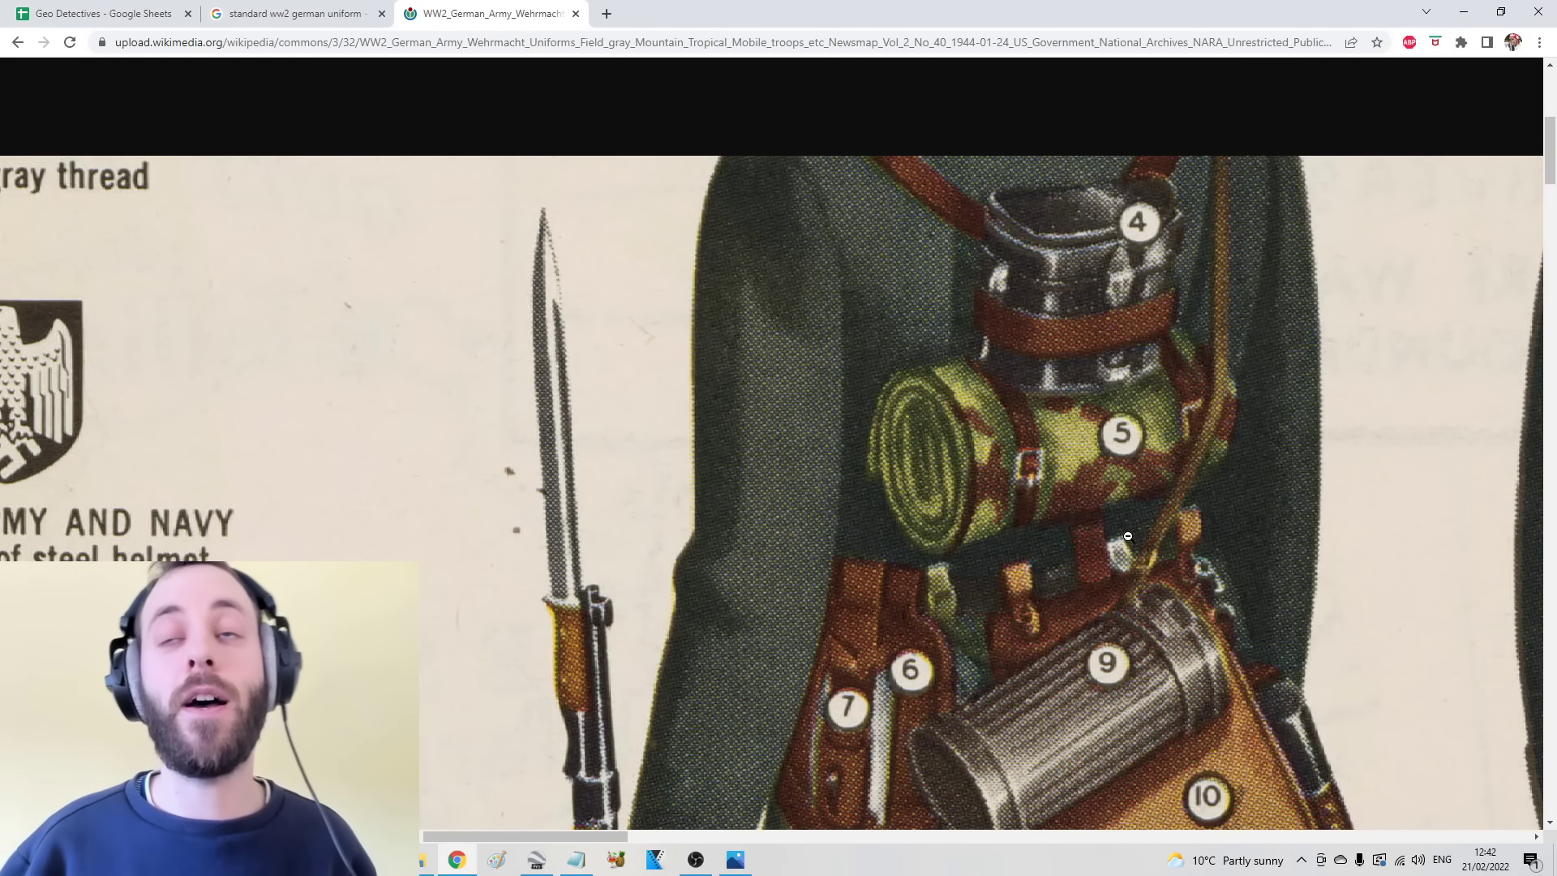
# Step: Keep scrolling through the poster, repeatedly checking it against the soldier photo
pyautogui.click(736, 864)
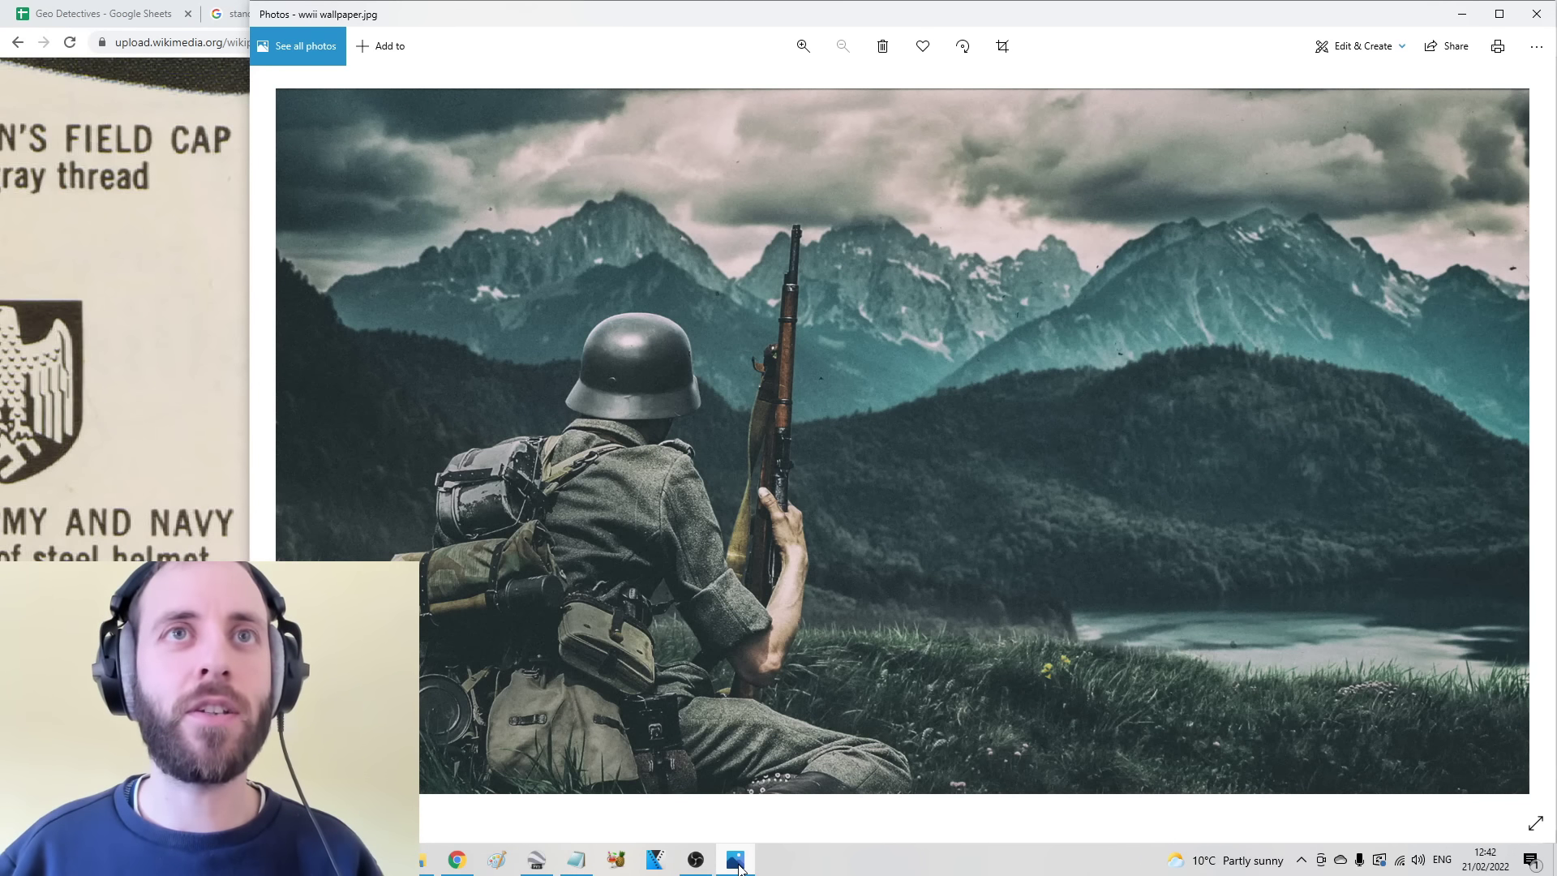
pyautogui.click(735, 861)
pyautogui.scroll(2, 1192, 414)
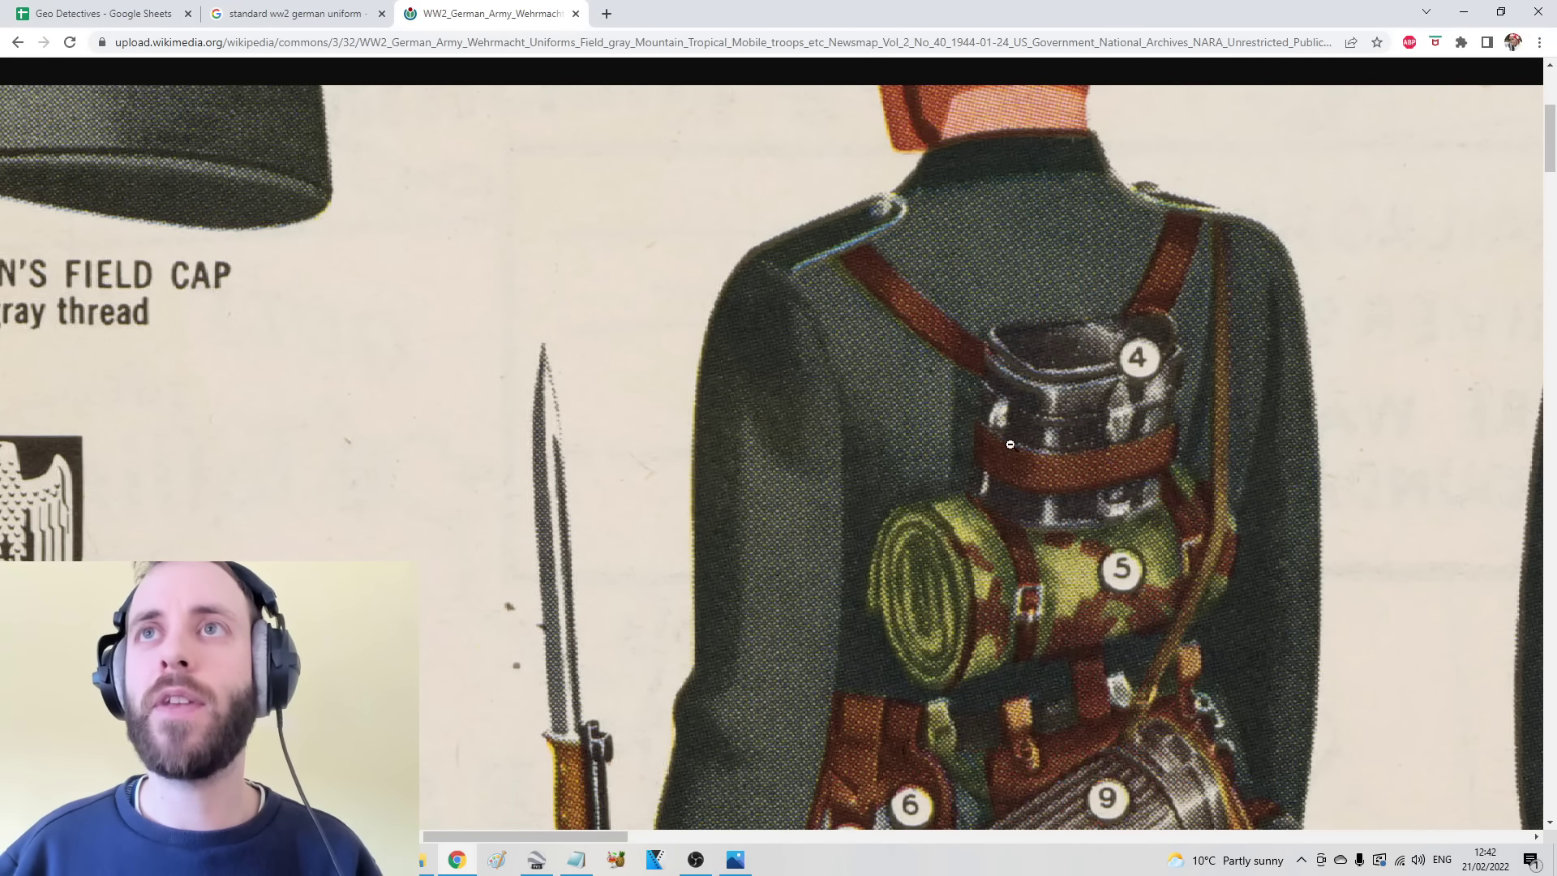
pyautogui.click(735, 862)
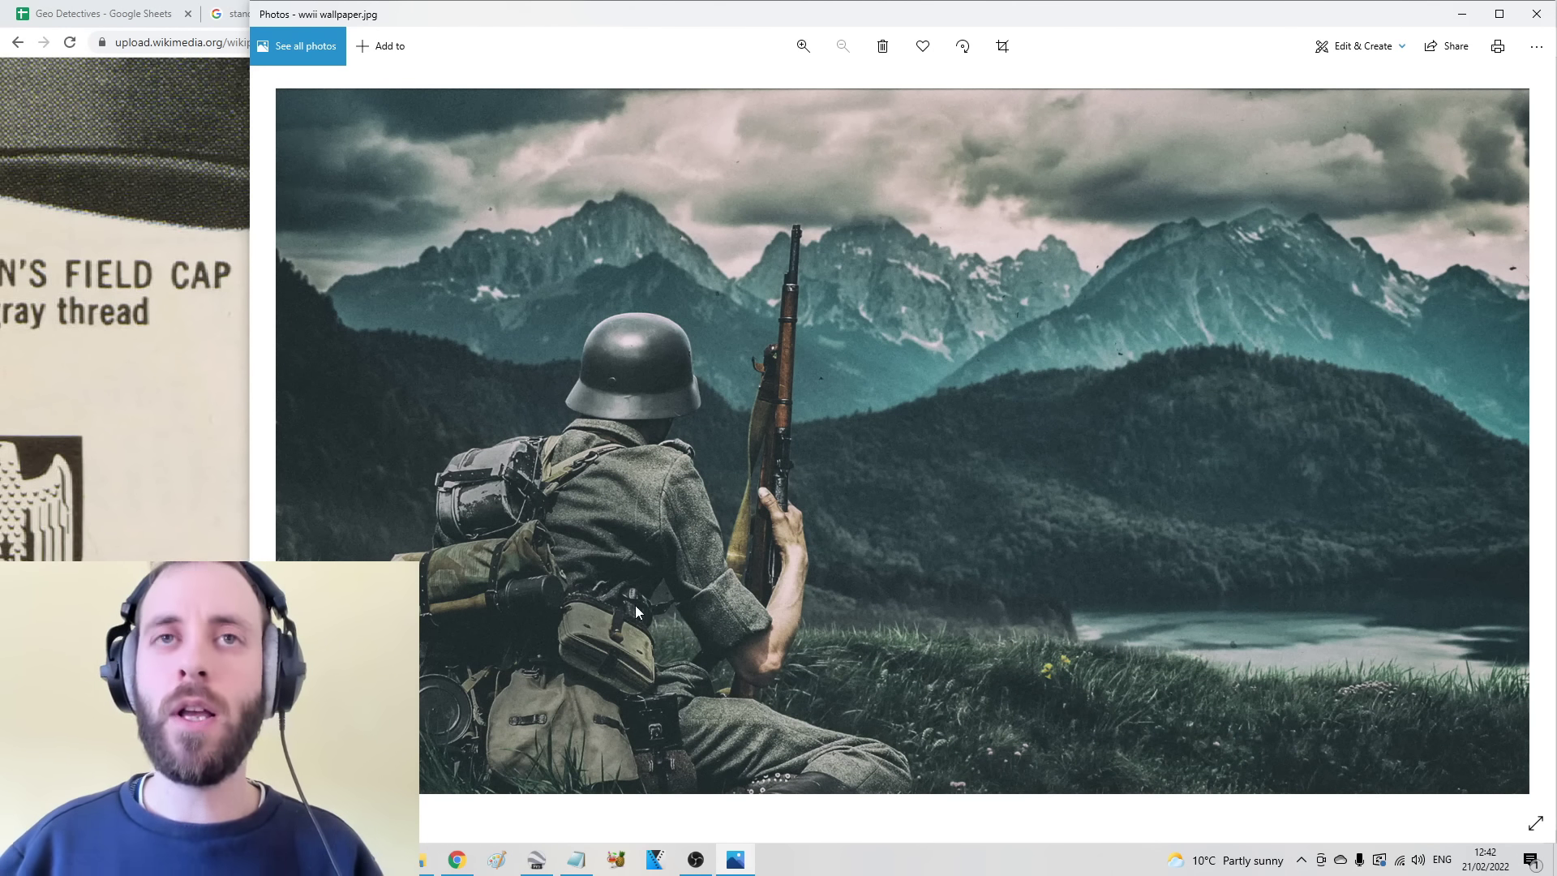
pyautogui.click(734, 863)
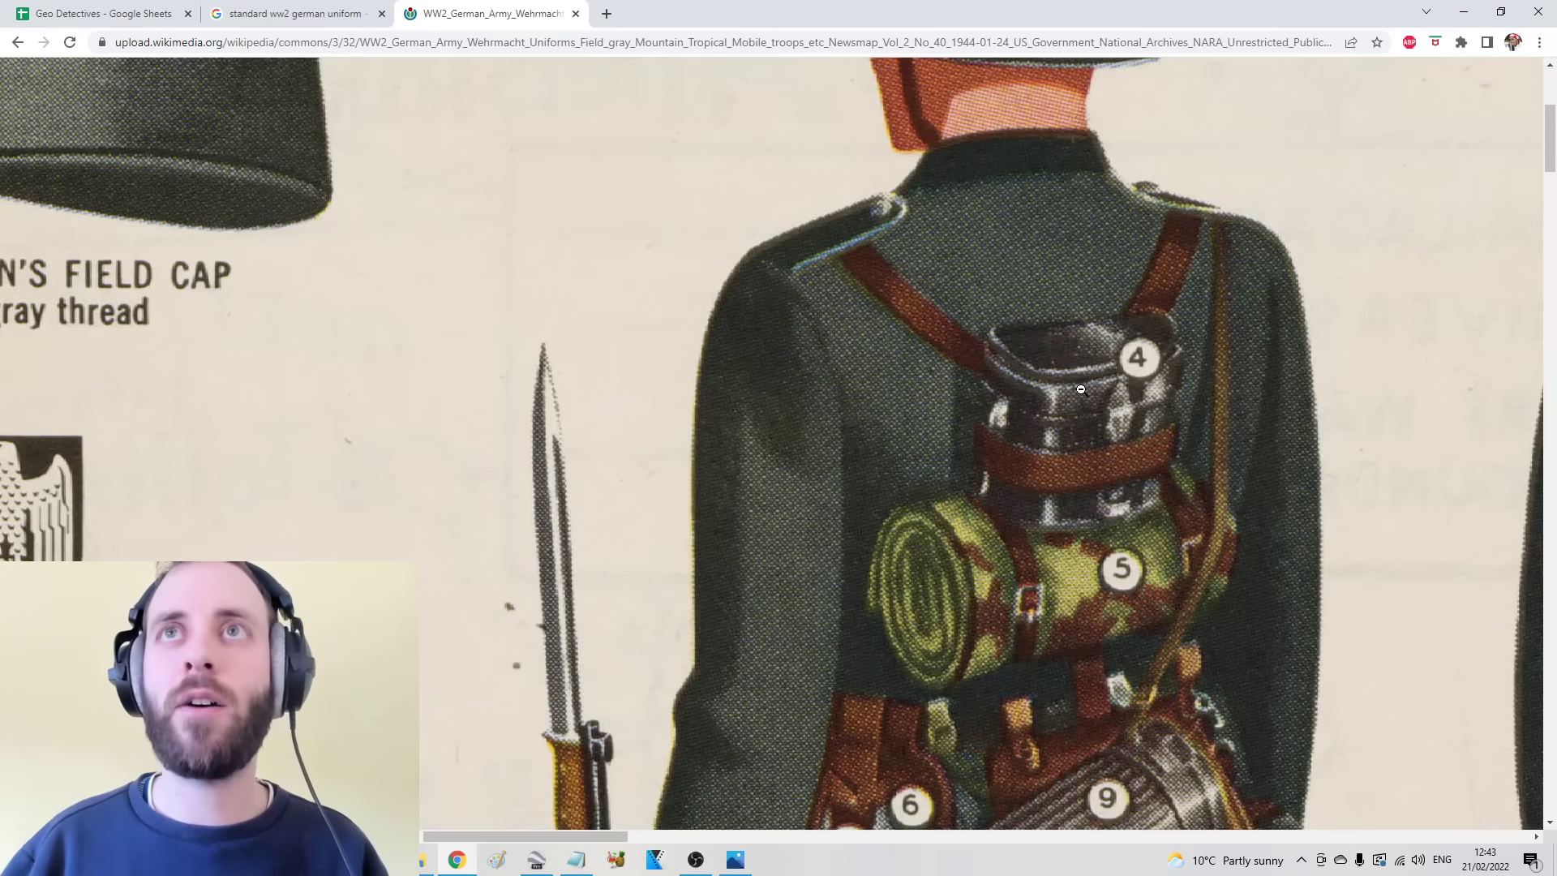
pyautogui.press('Home')
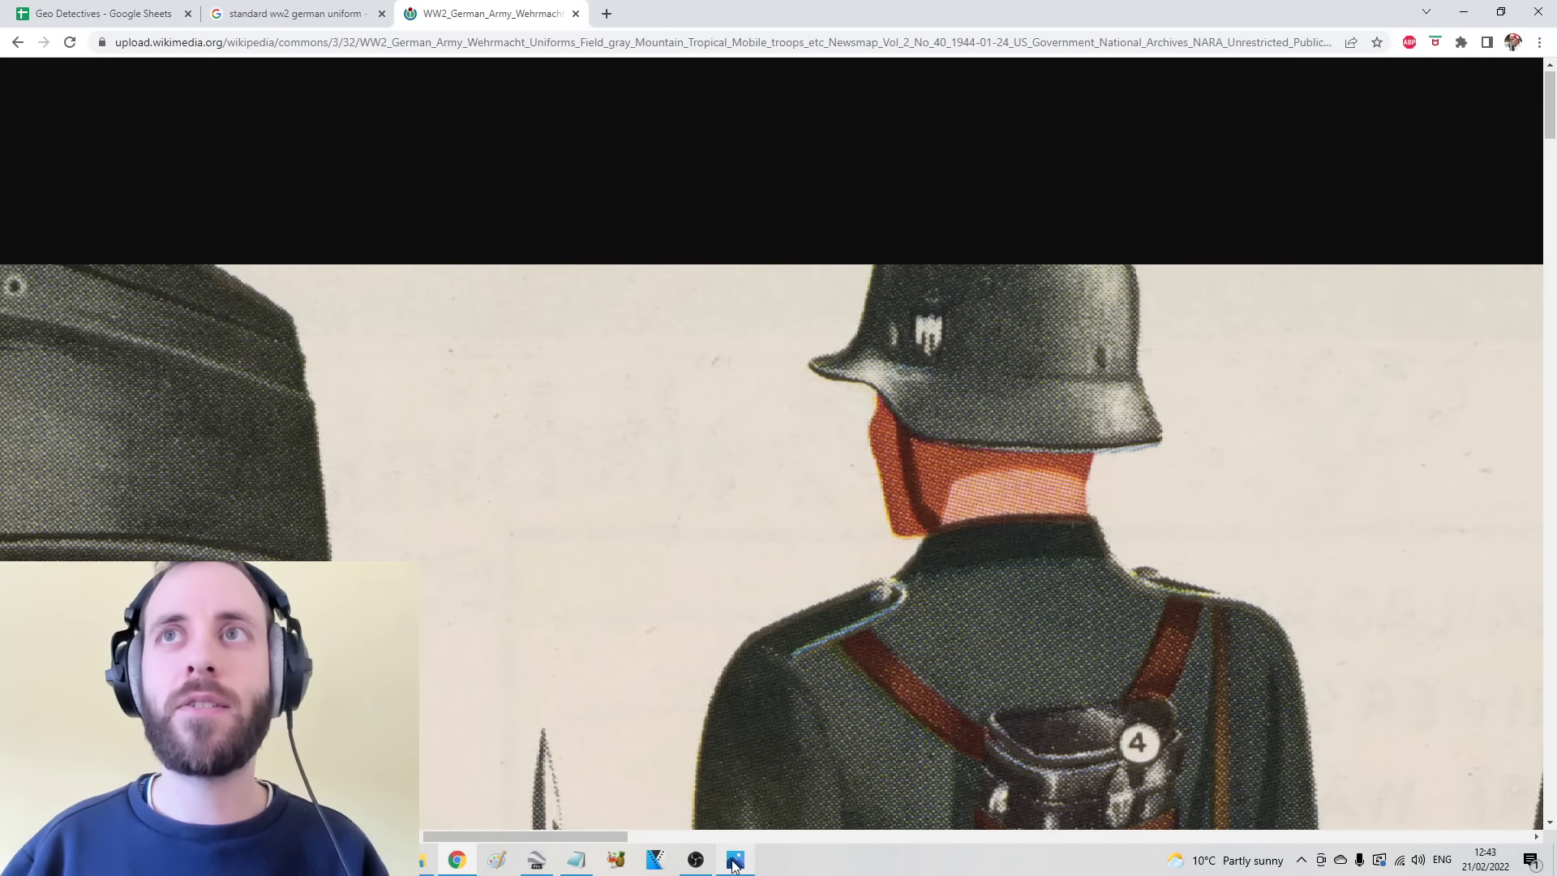
pyautogui.click(741, 865)
pyautogui.click(738, 863)
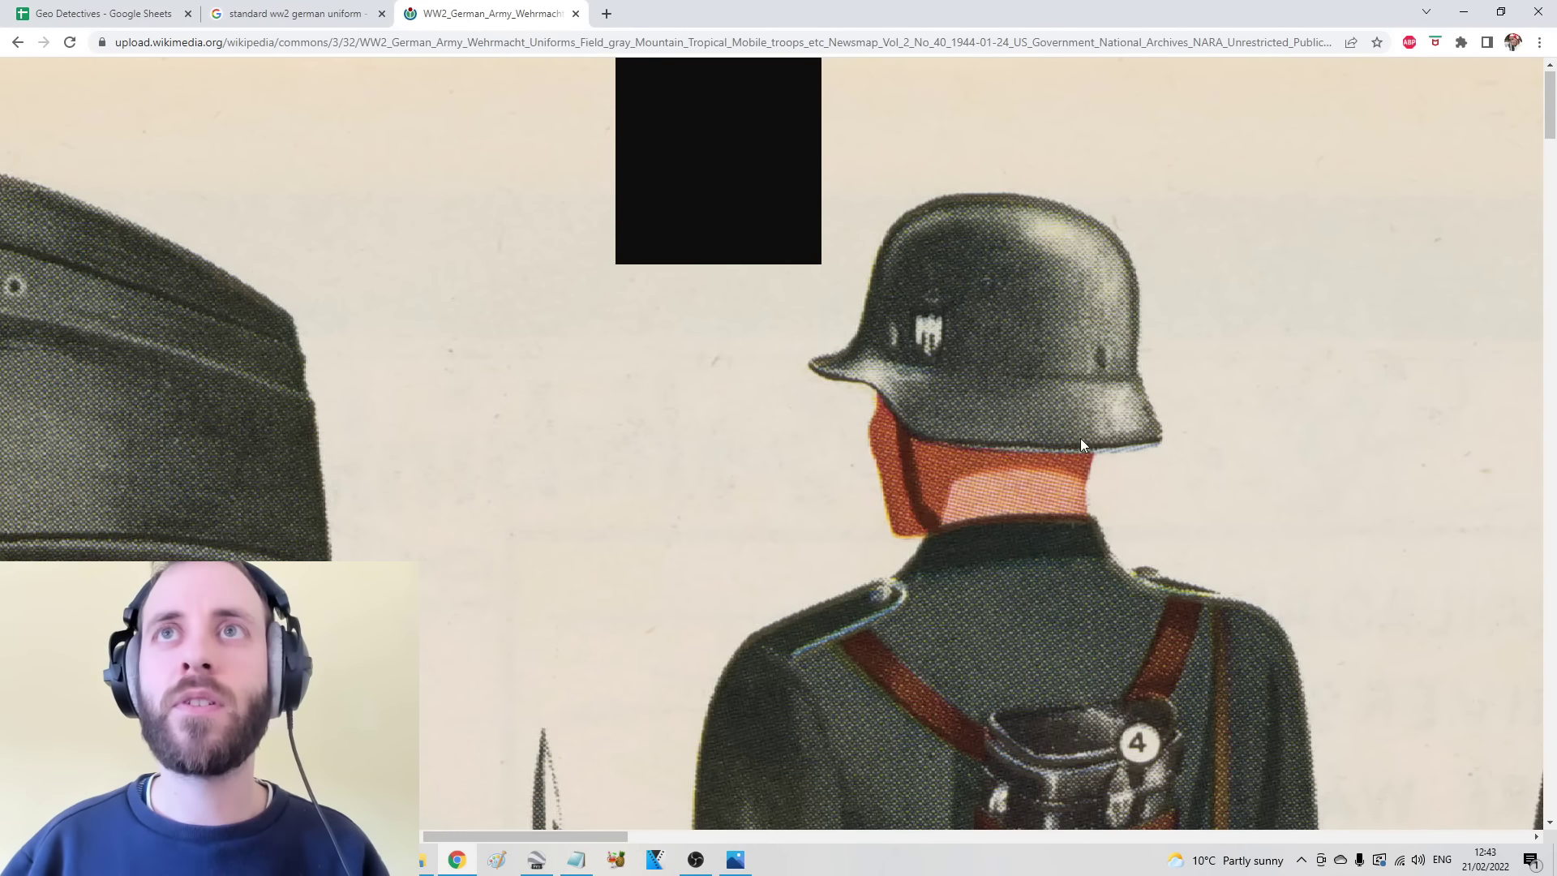
pyautogui.scroll(-8, 1132, 368)
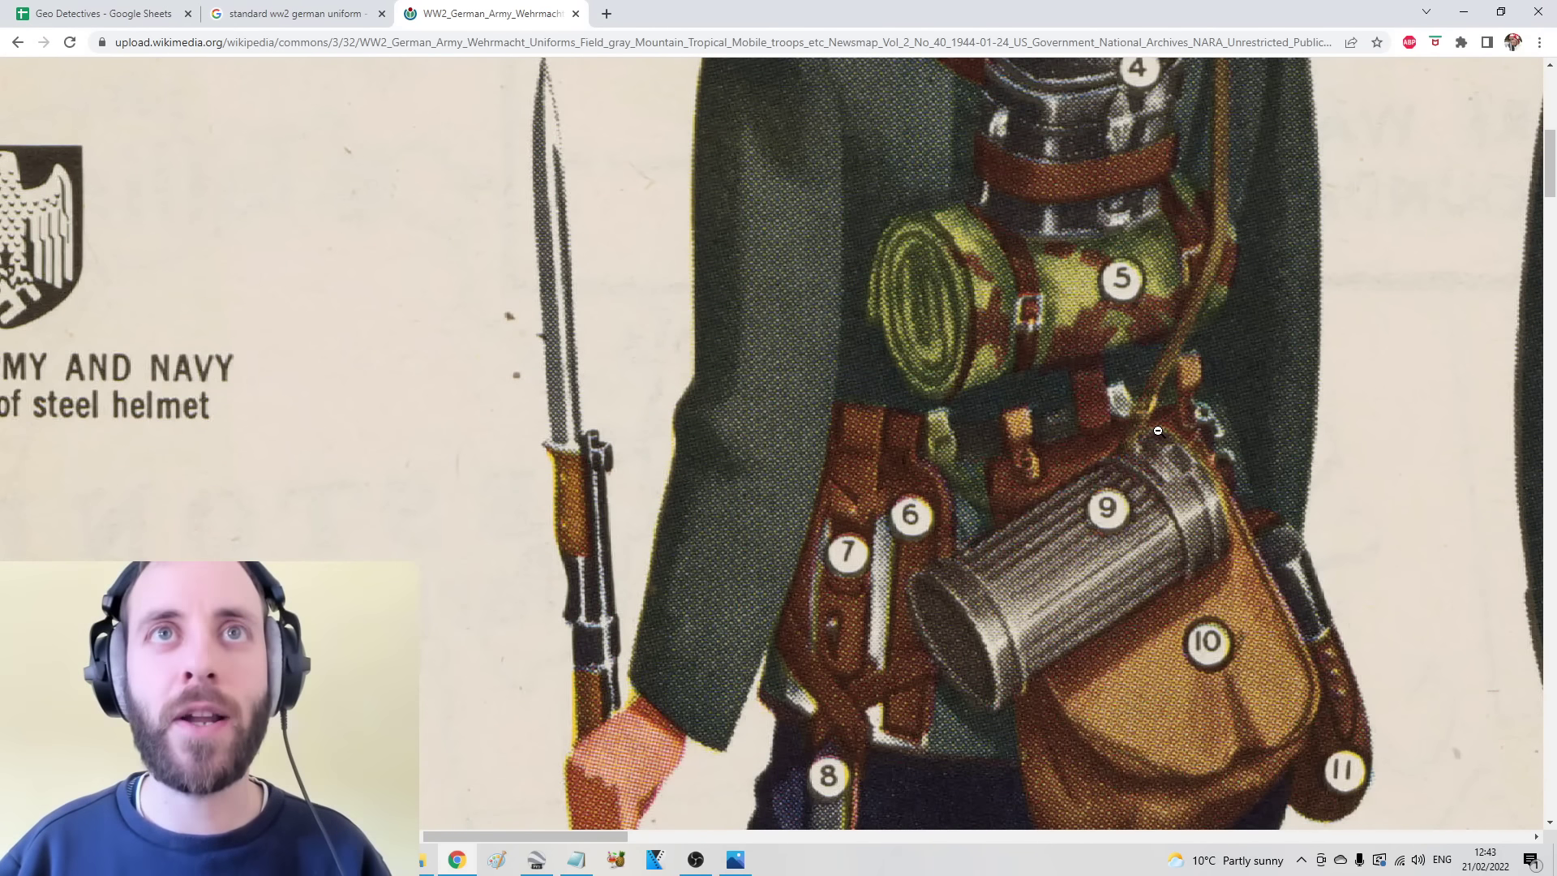
pyautogui.scroll(-5, 1154, 433)
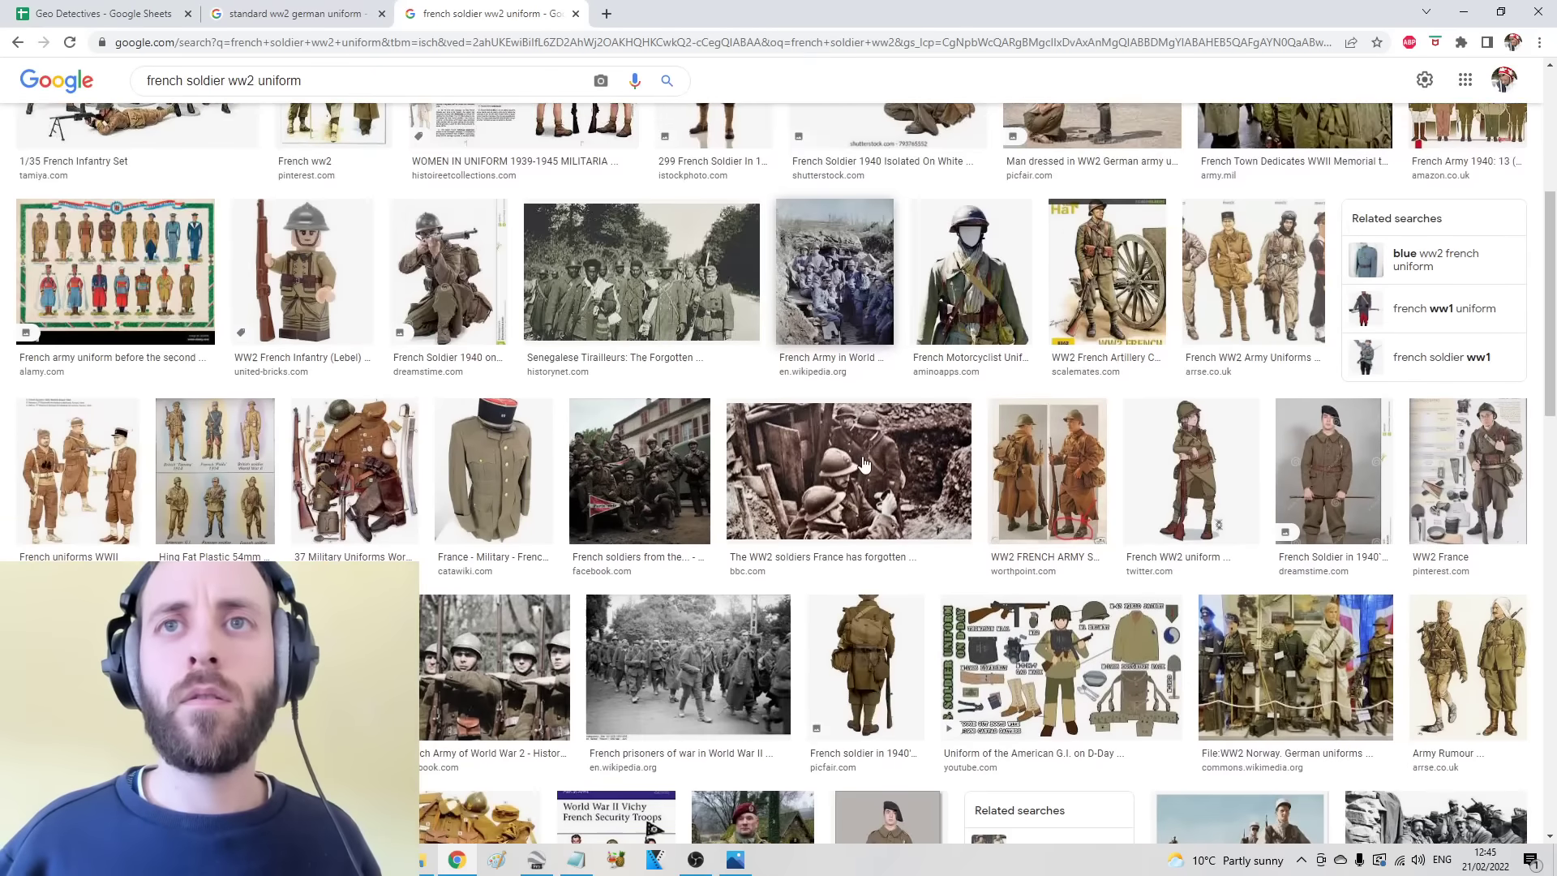
# Step: Change the image search to 'british soldier ww2 uniform', preview the 37 Pattern uniform, and compare with the photo
pyautogui.scroll(-2, 863, 464)
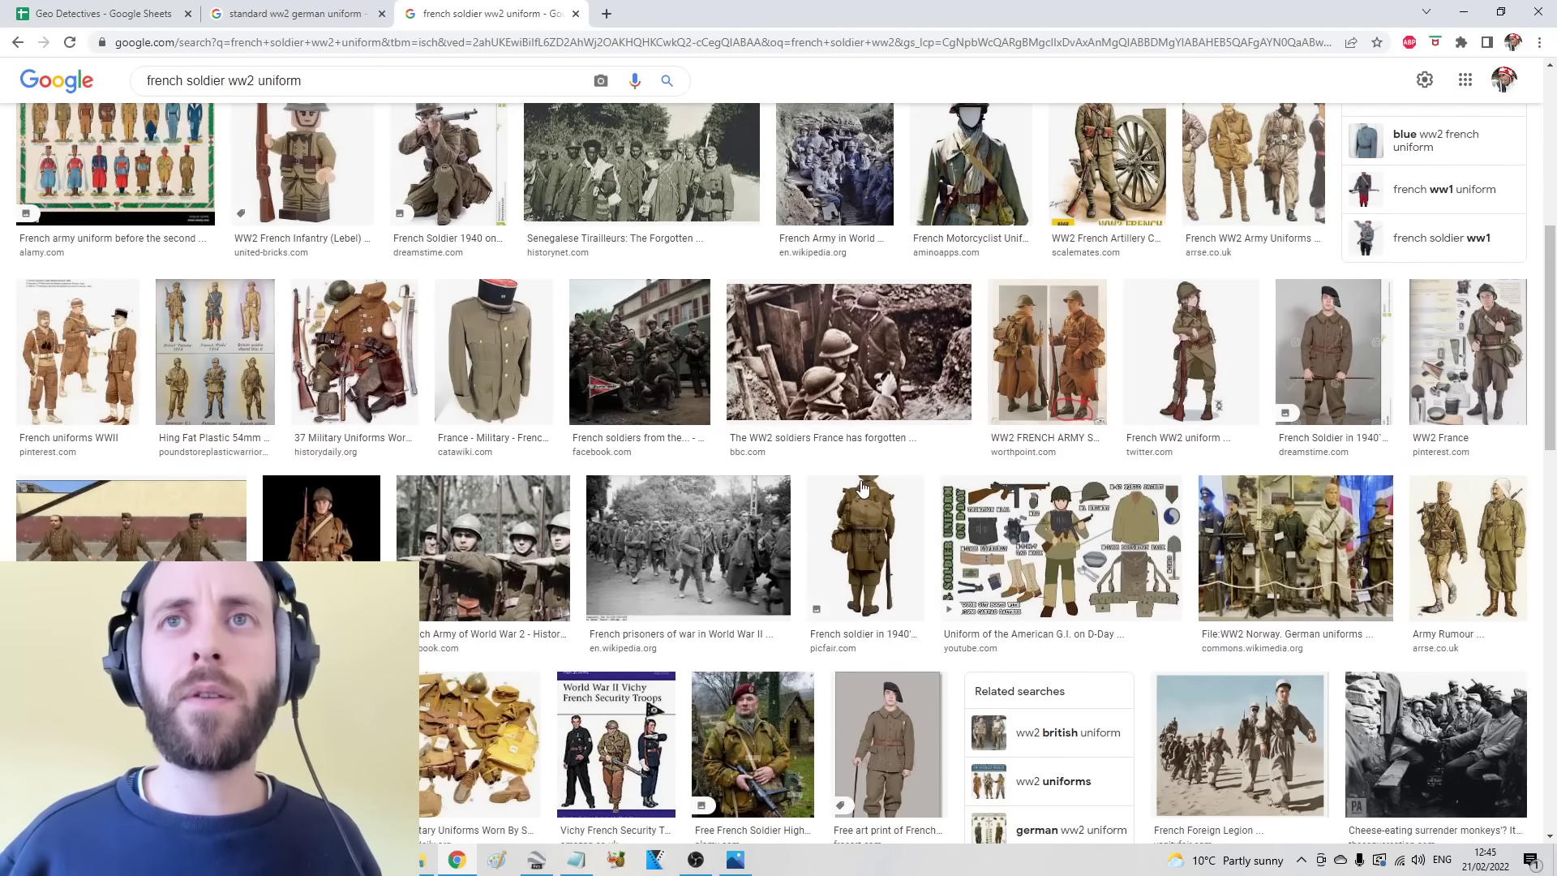
pyautogui.scroll(7, 648, 570)
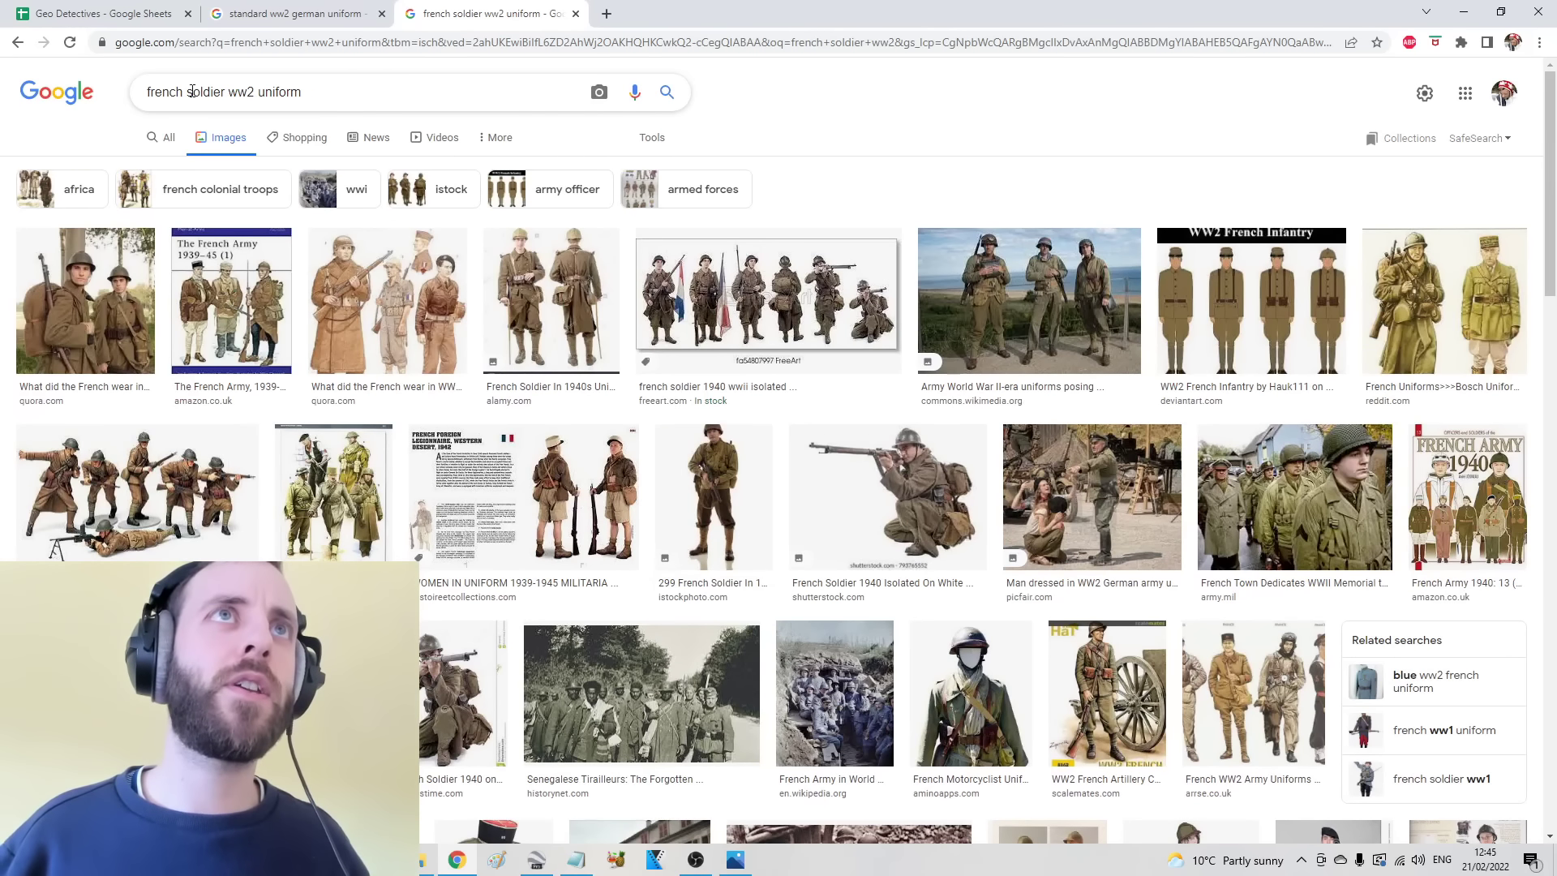
pyautogui.moveTo(190, 91); pyautogui.dragTo(58, 101)
pyautogui.write('british')
pyautogui.press('Return')
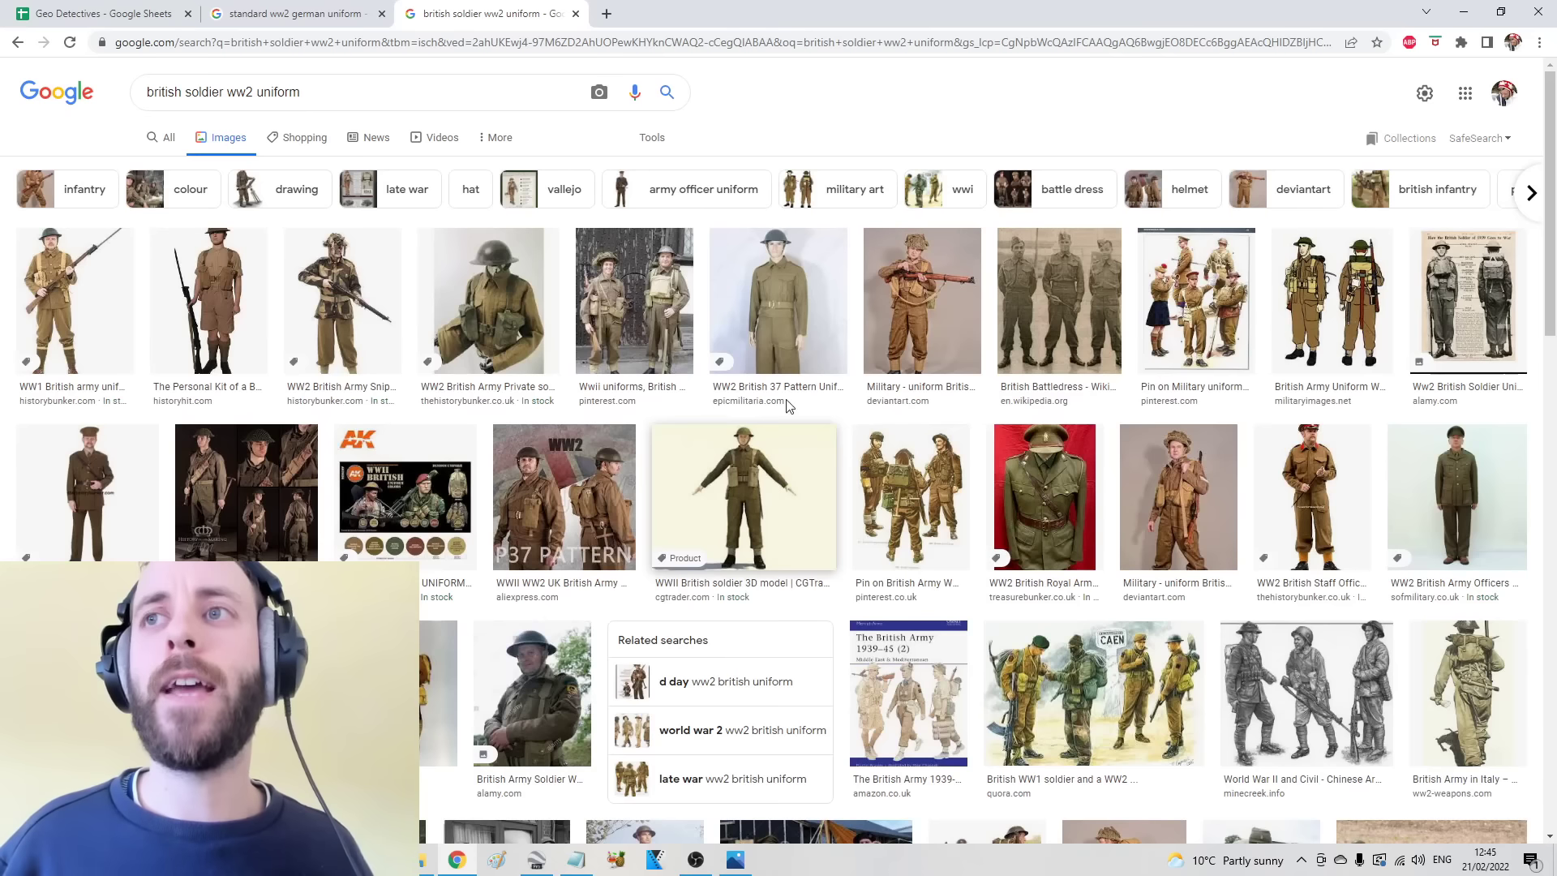
pyautogui.click(767, 263)
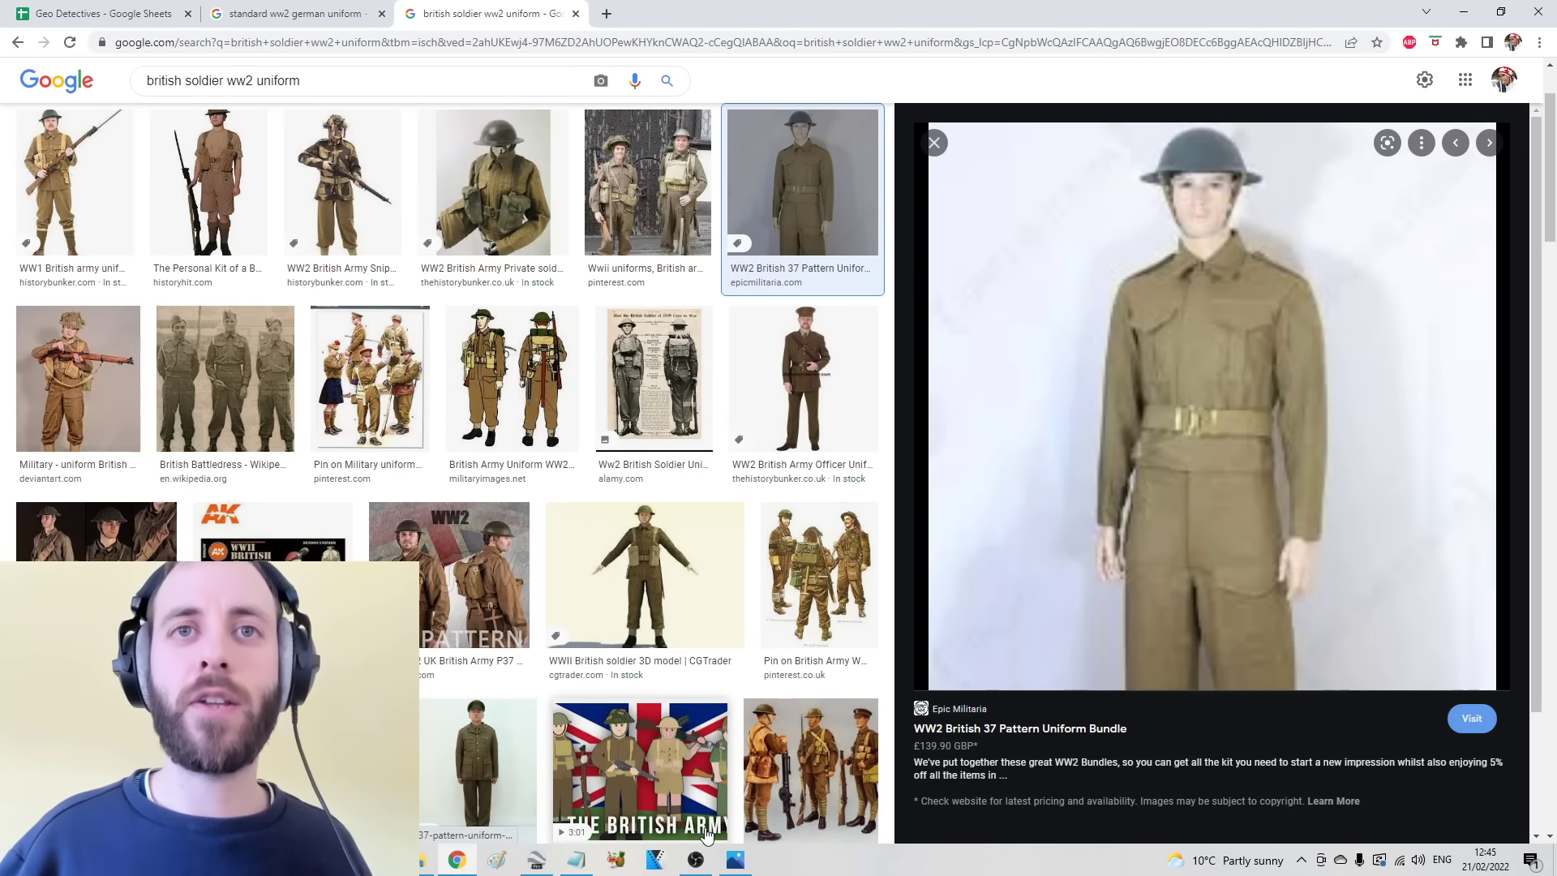
pyautogui.click(735, 860)
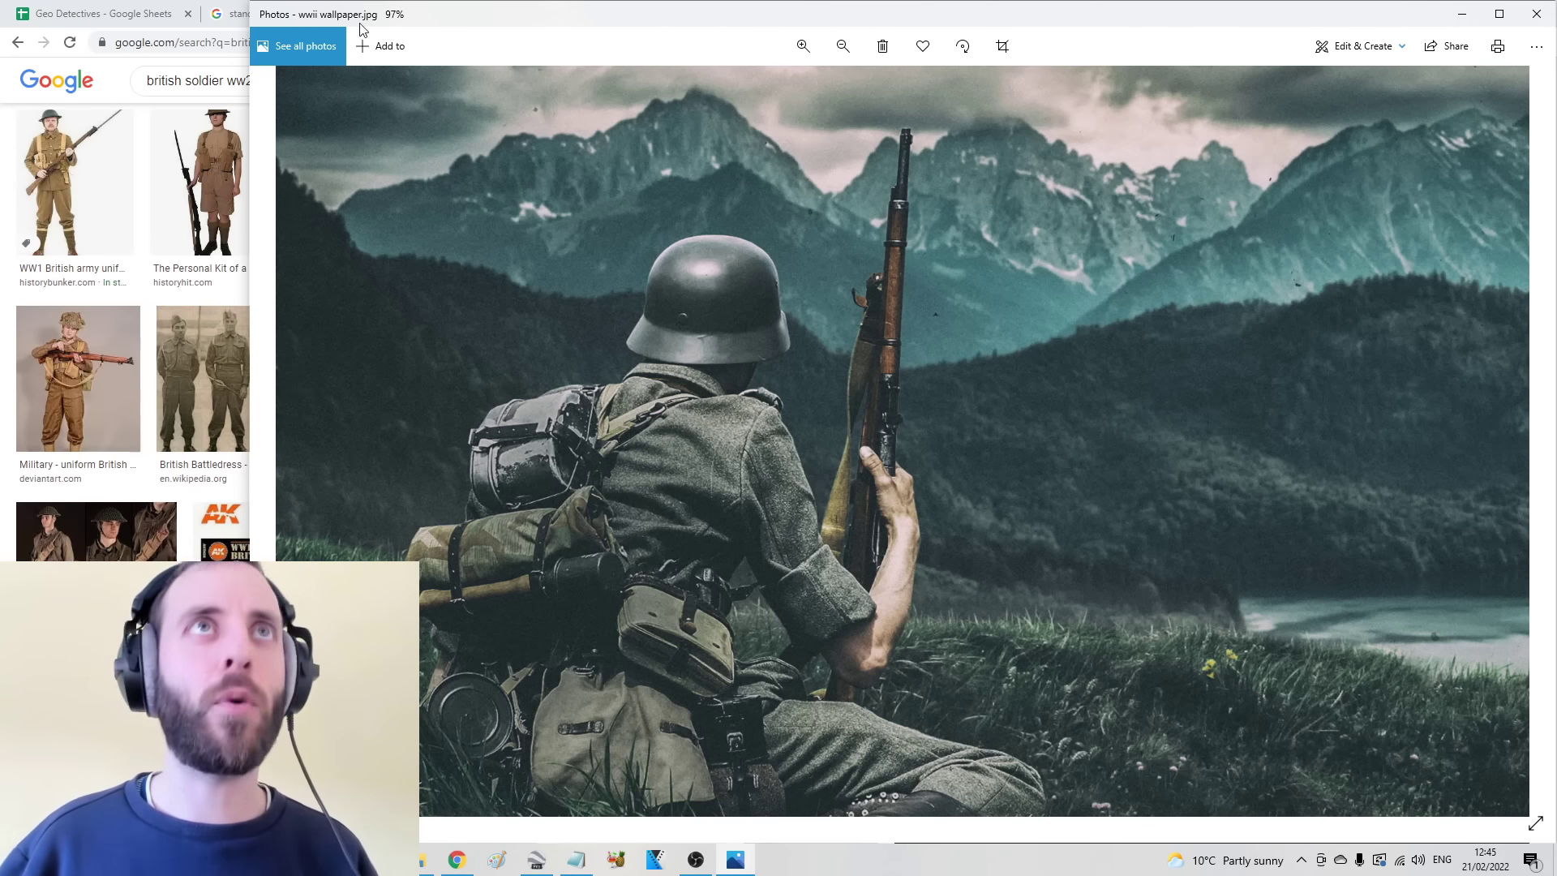
pyautogui.hotkey('alt', 'Tab')
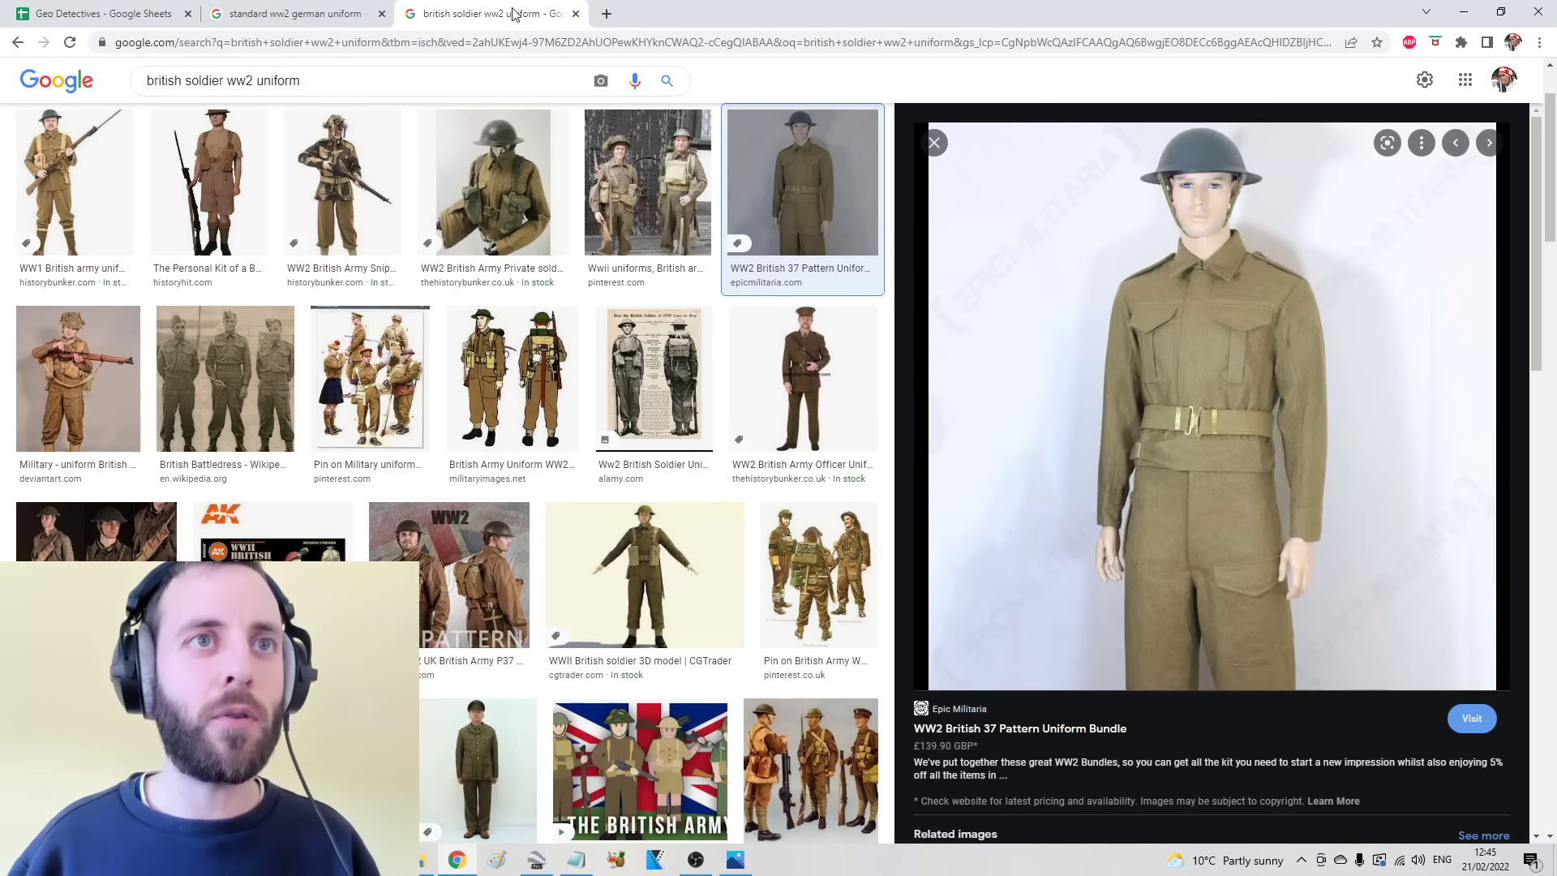
pyautogui.hotkey('alt', 'Tab')
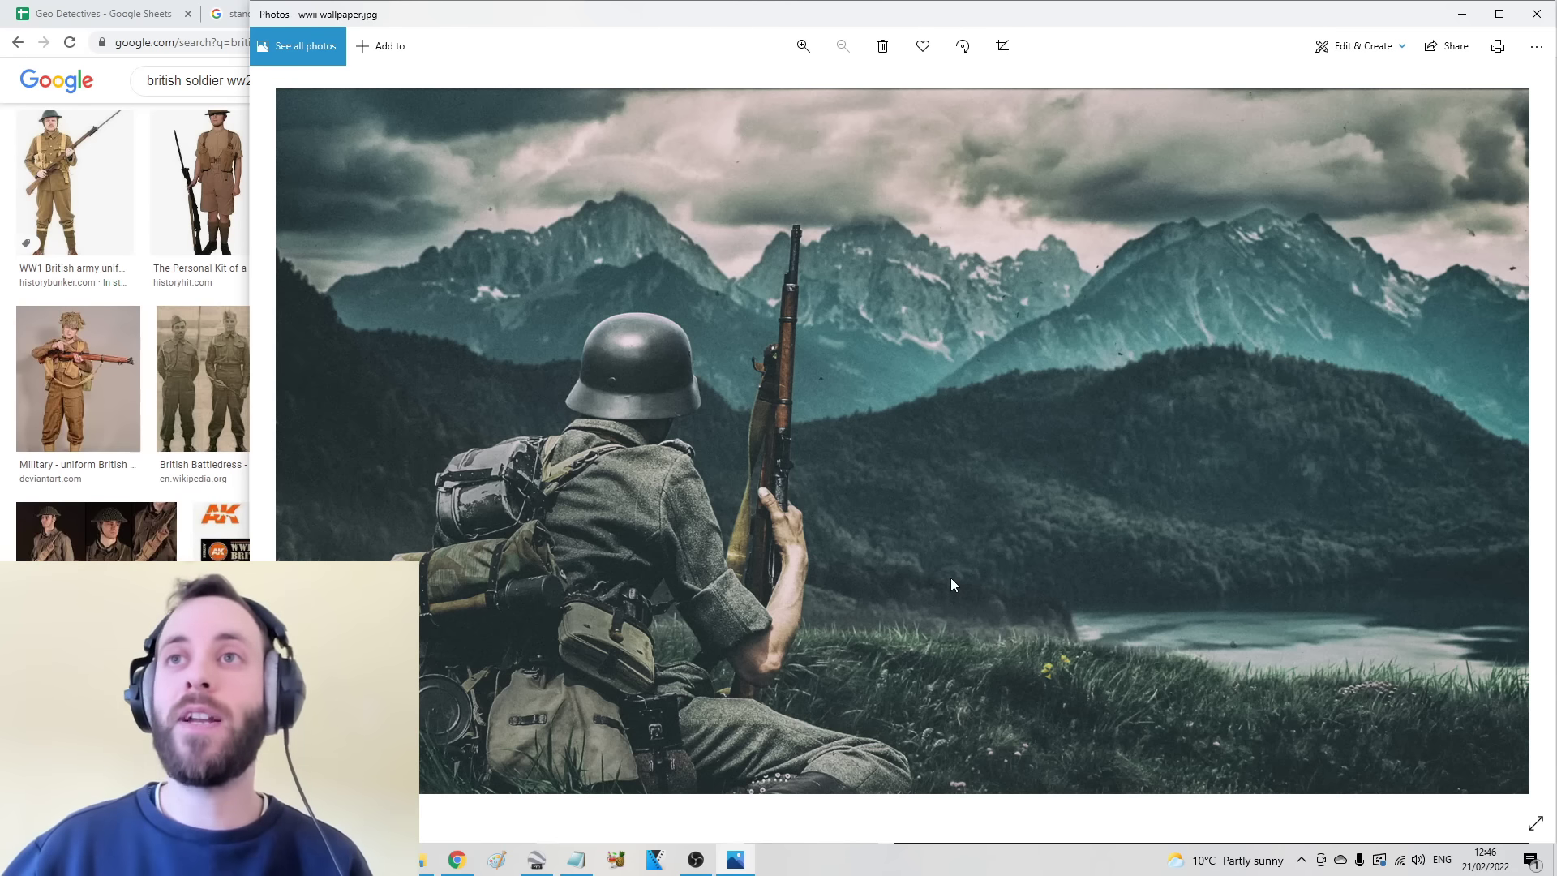
pyautogui.scroll(3, 1209, 638)
pyautogui.scroll(-3, 1373, 660)
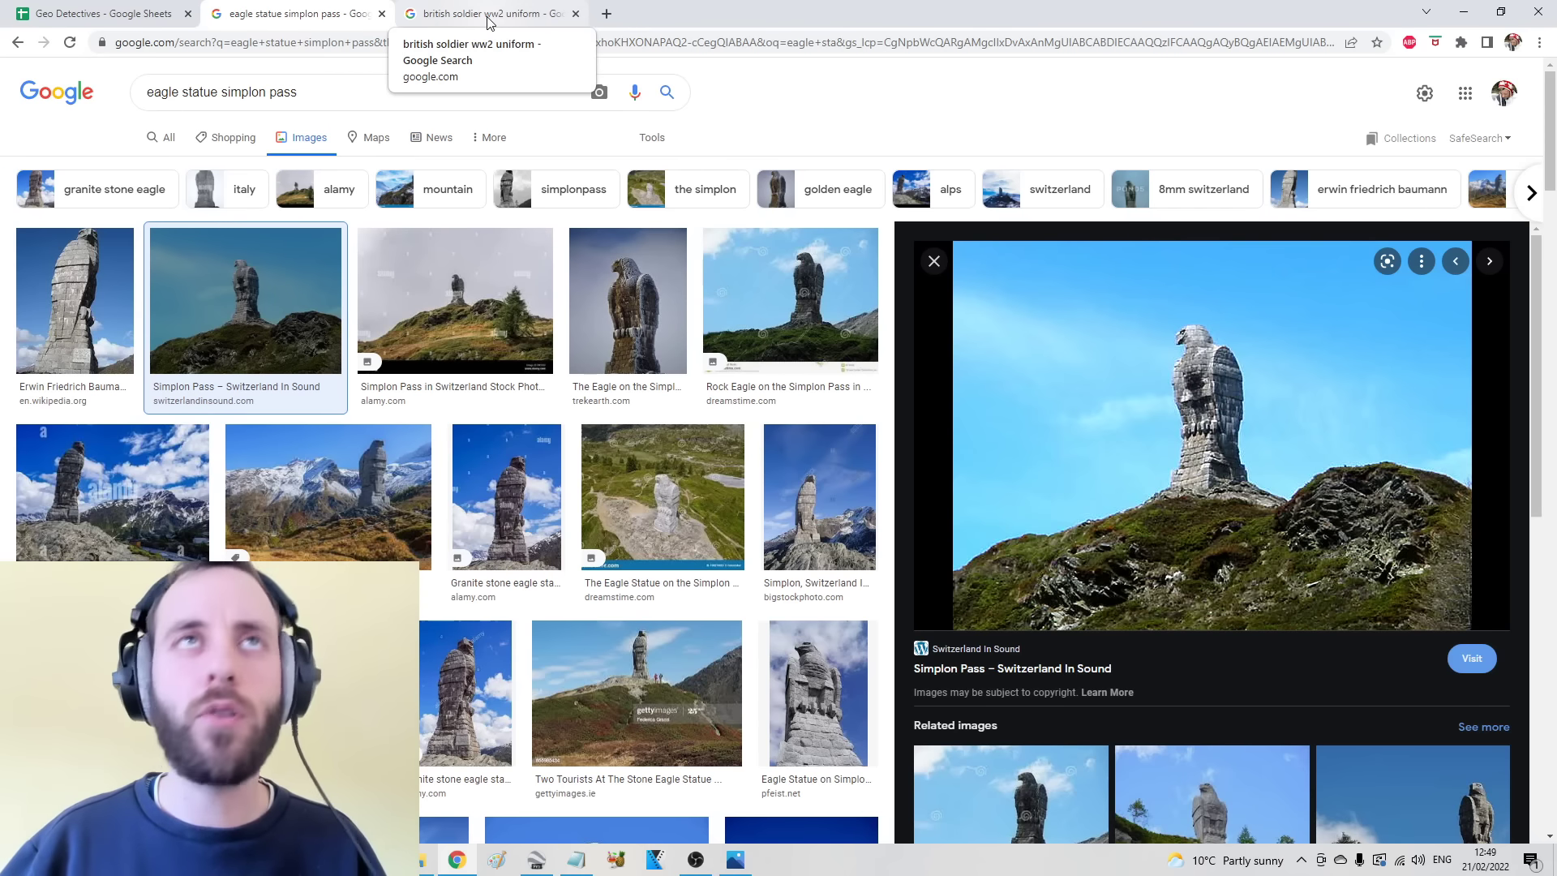
# Step: Search the web for 'german troops stationed in the alps'
pyautogui.click(489, 18)
pyautogui.click(501, 44)
pyautogui.write('germ')
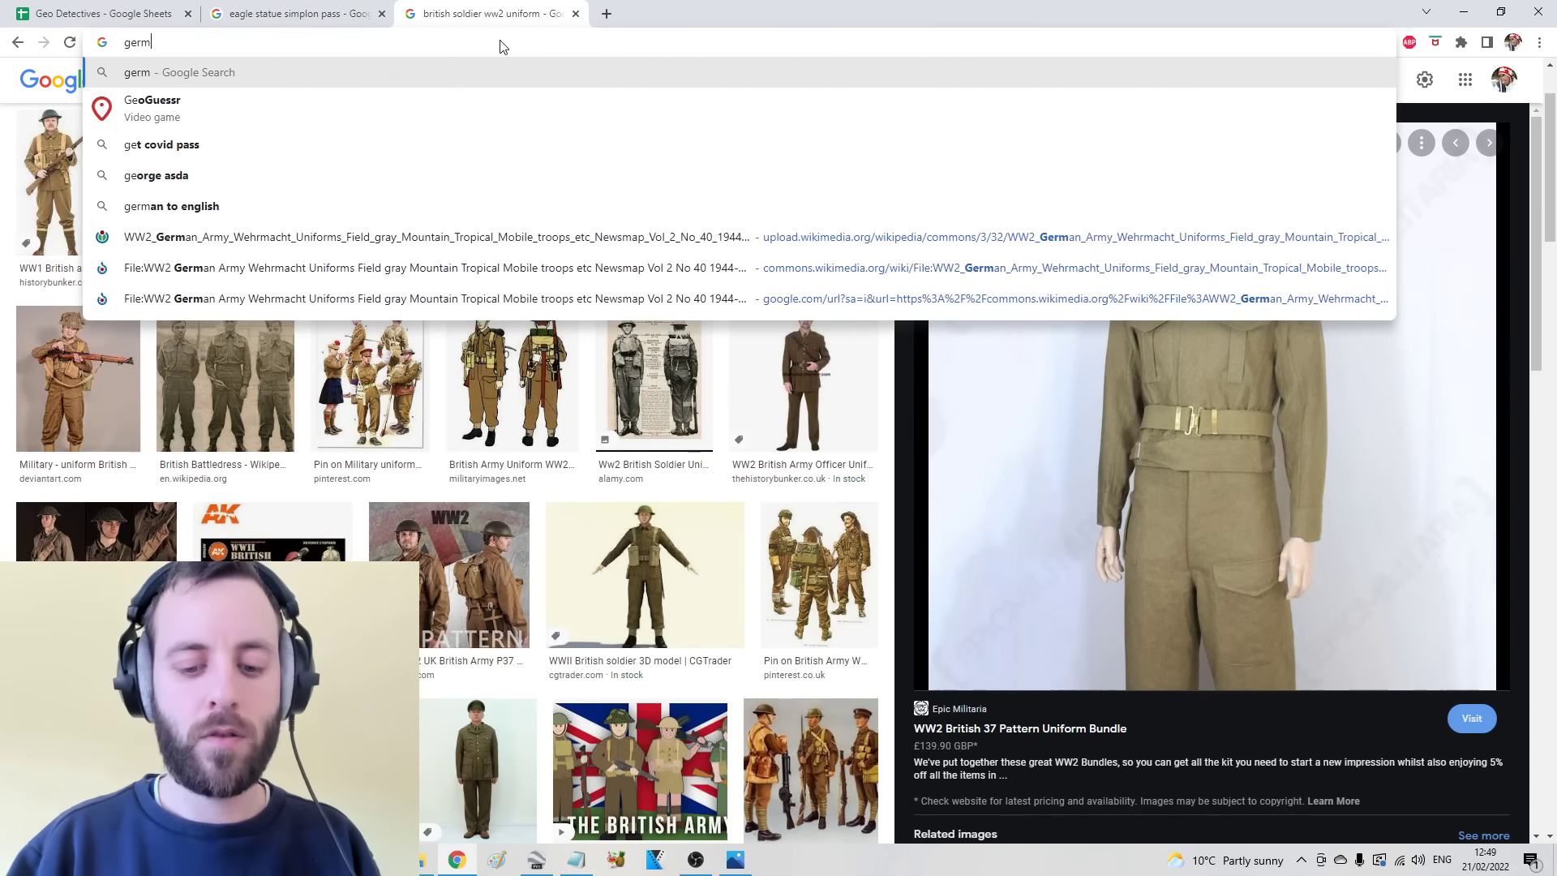
pyautogui.write('an troops statio')
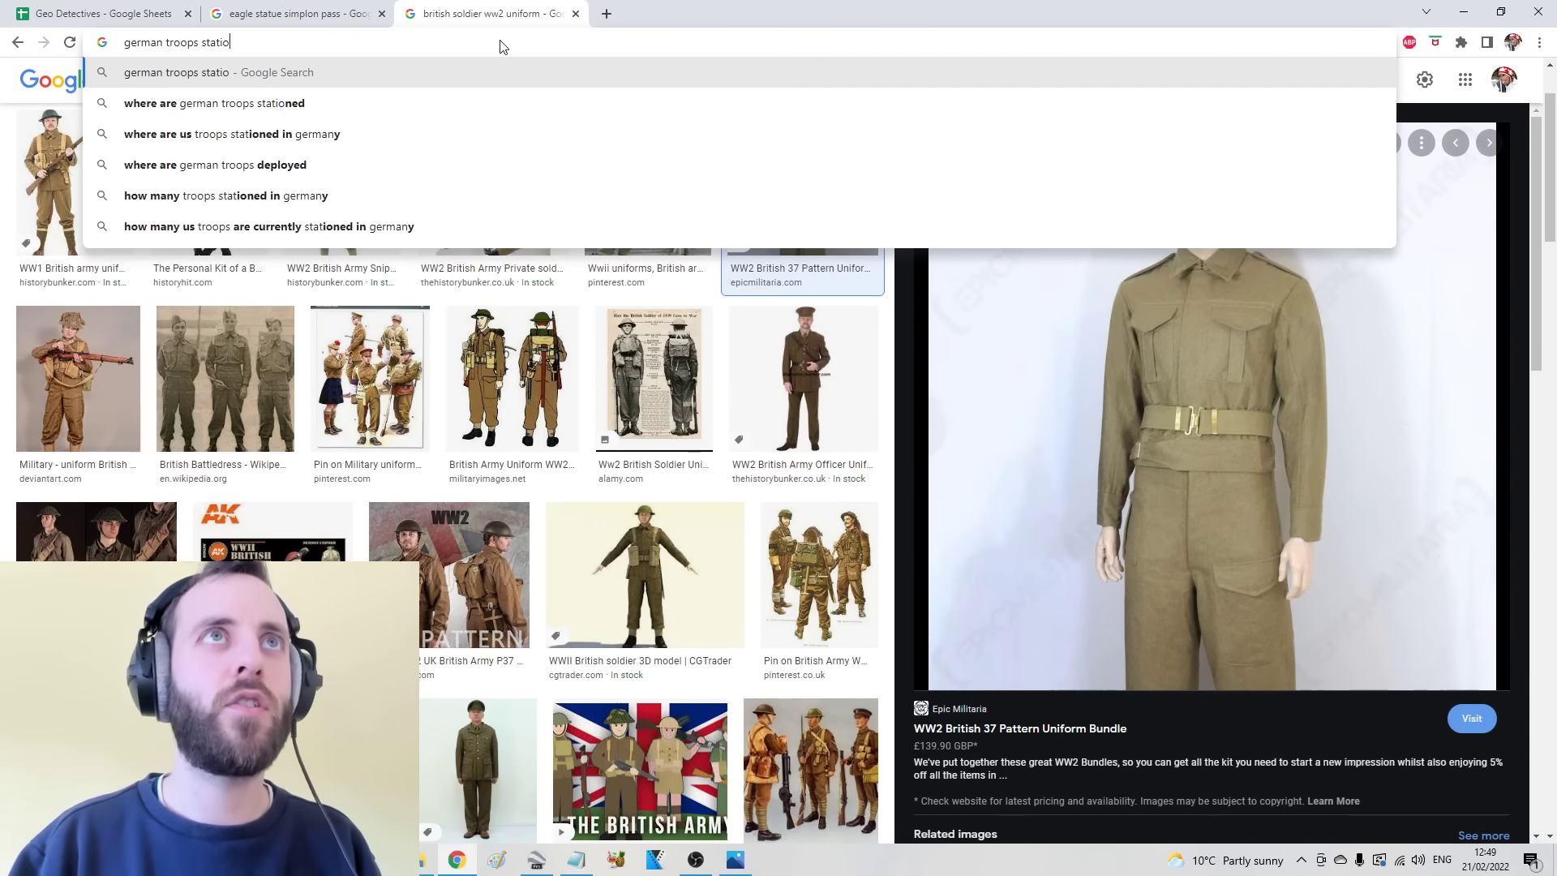
pyautogui.write('ned in the al')
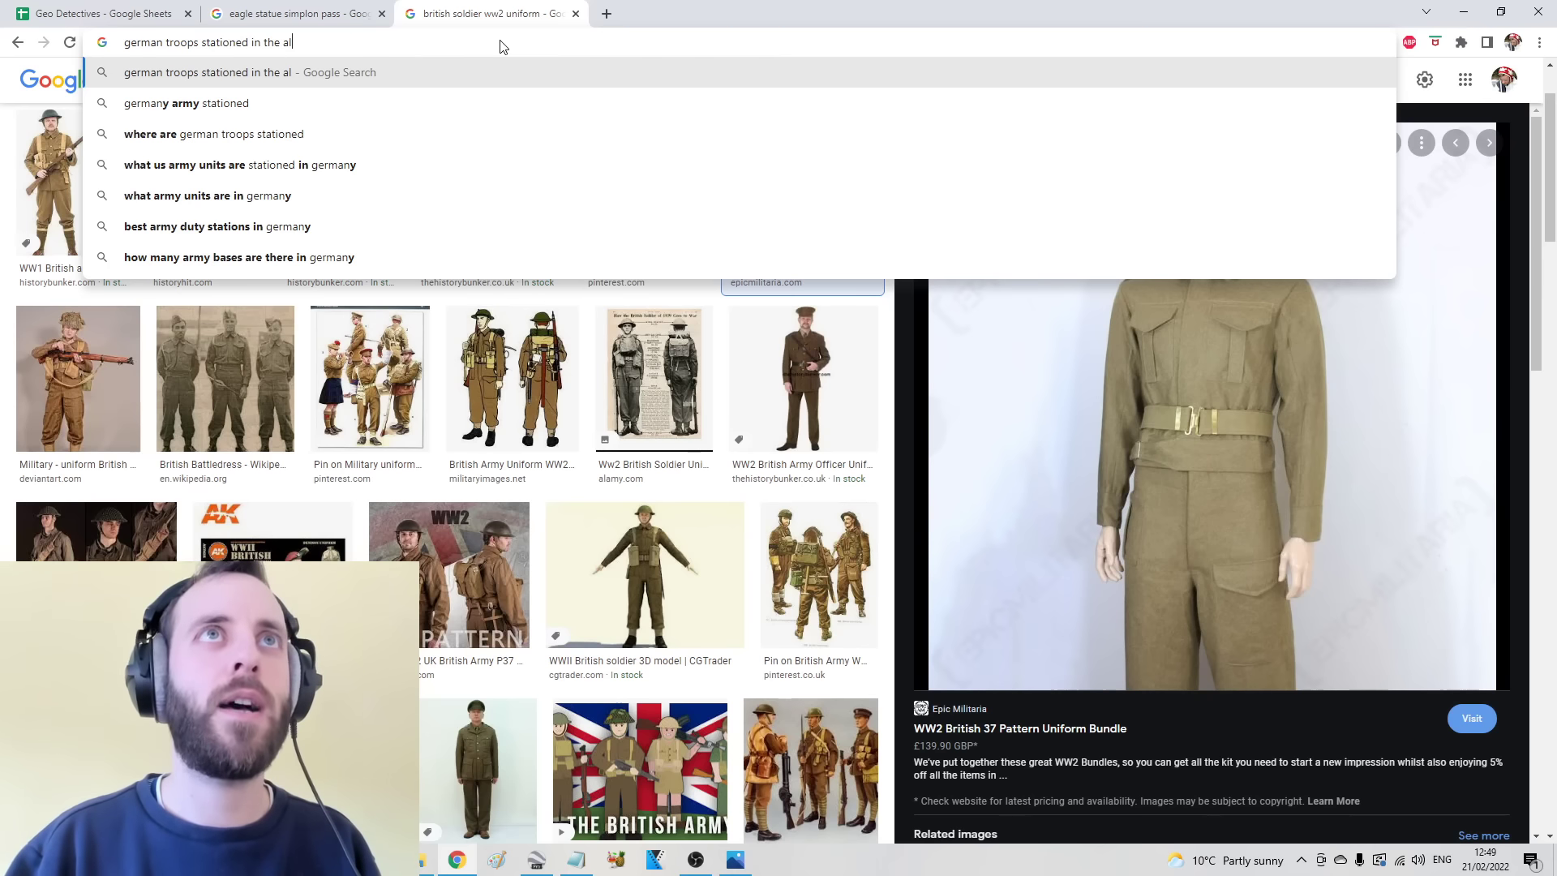
pyautogui.write('ps')
pyautogui.press('Return')
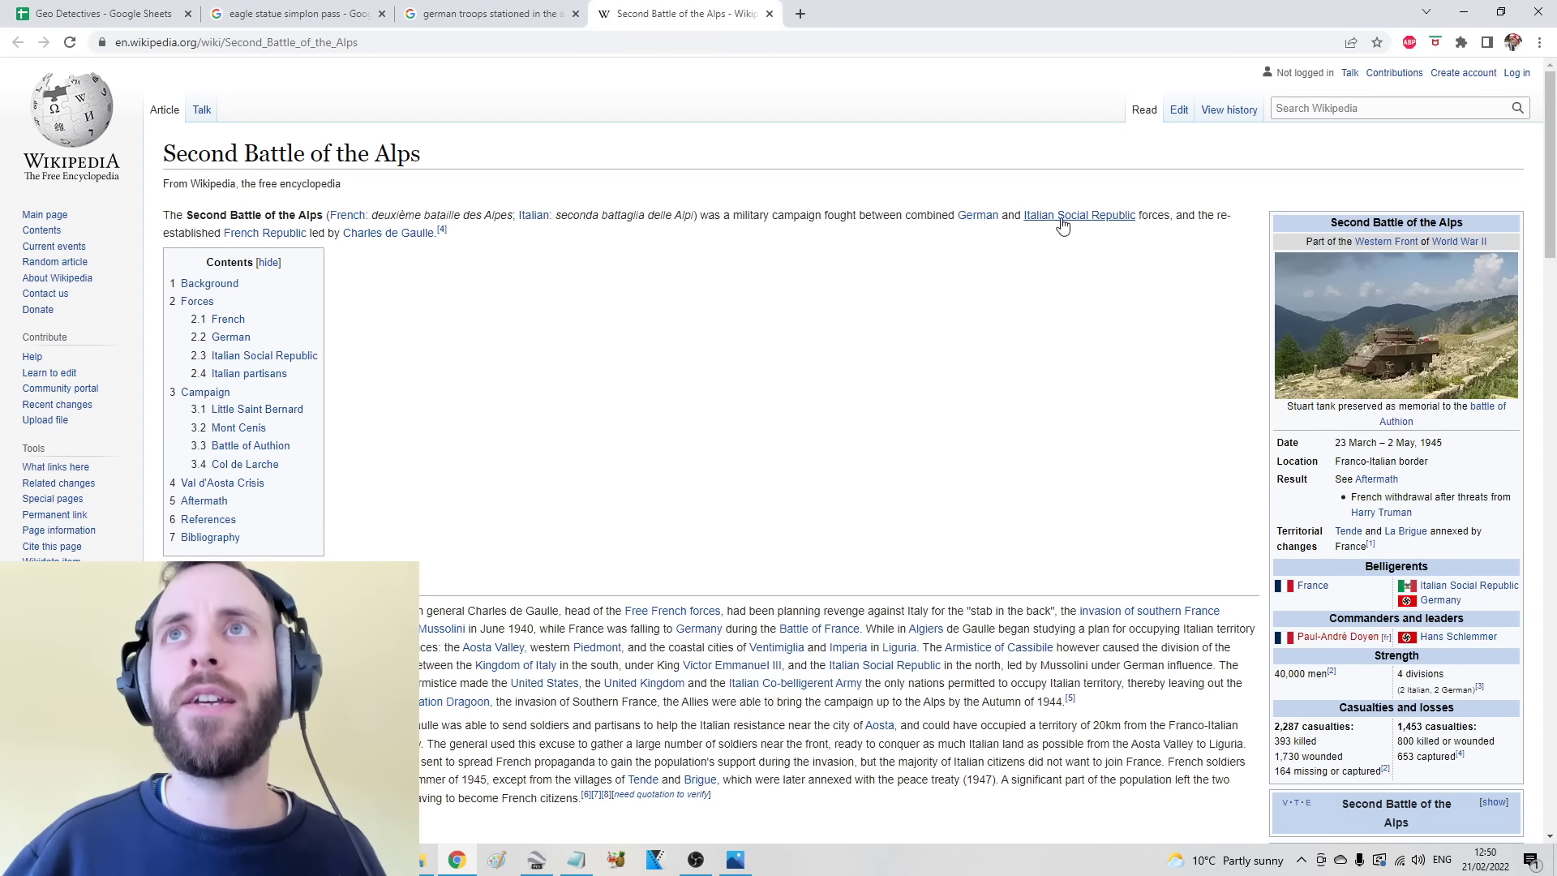
pyautogui.moveTo(1111, 225)
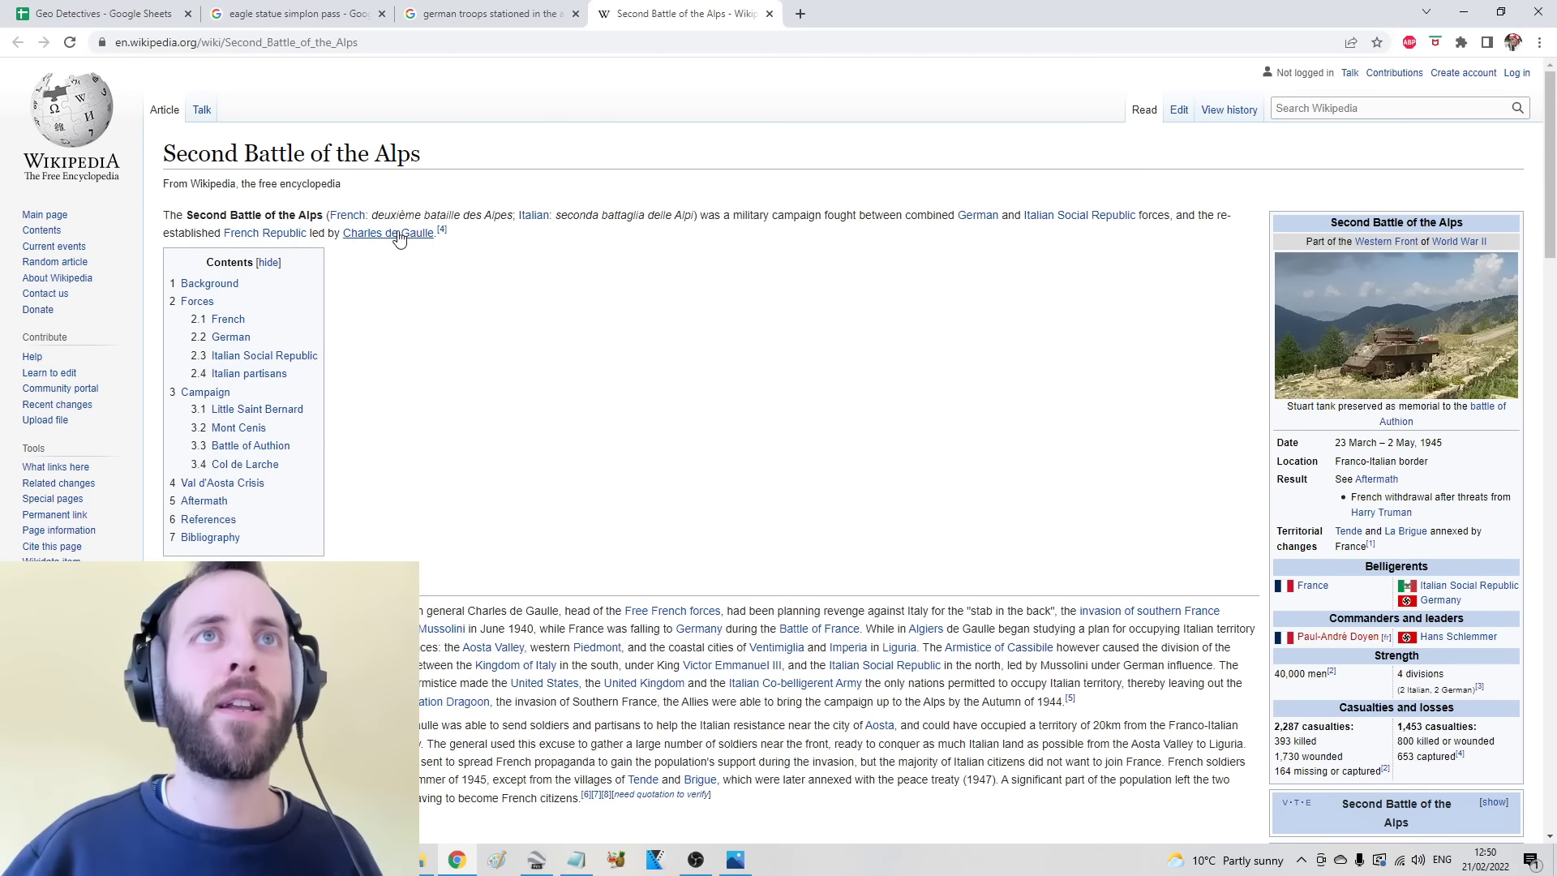
pyautogui.scroll(-2, 791, 300)
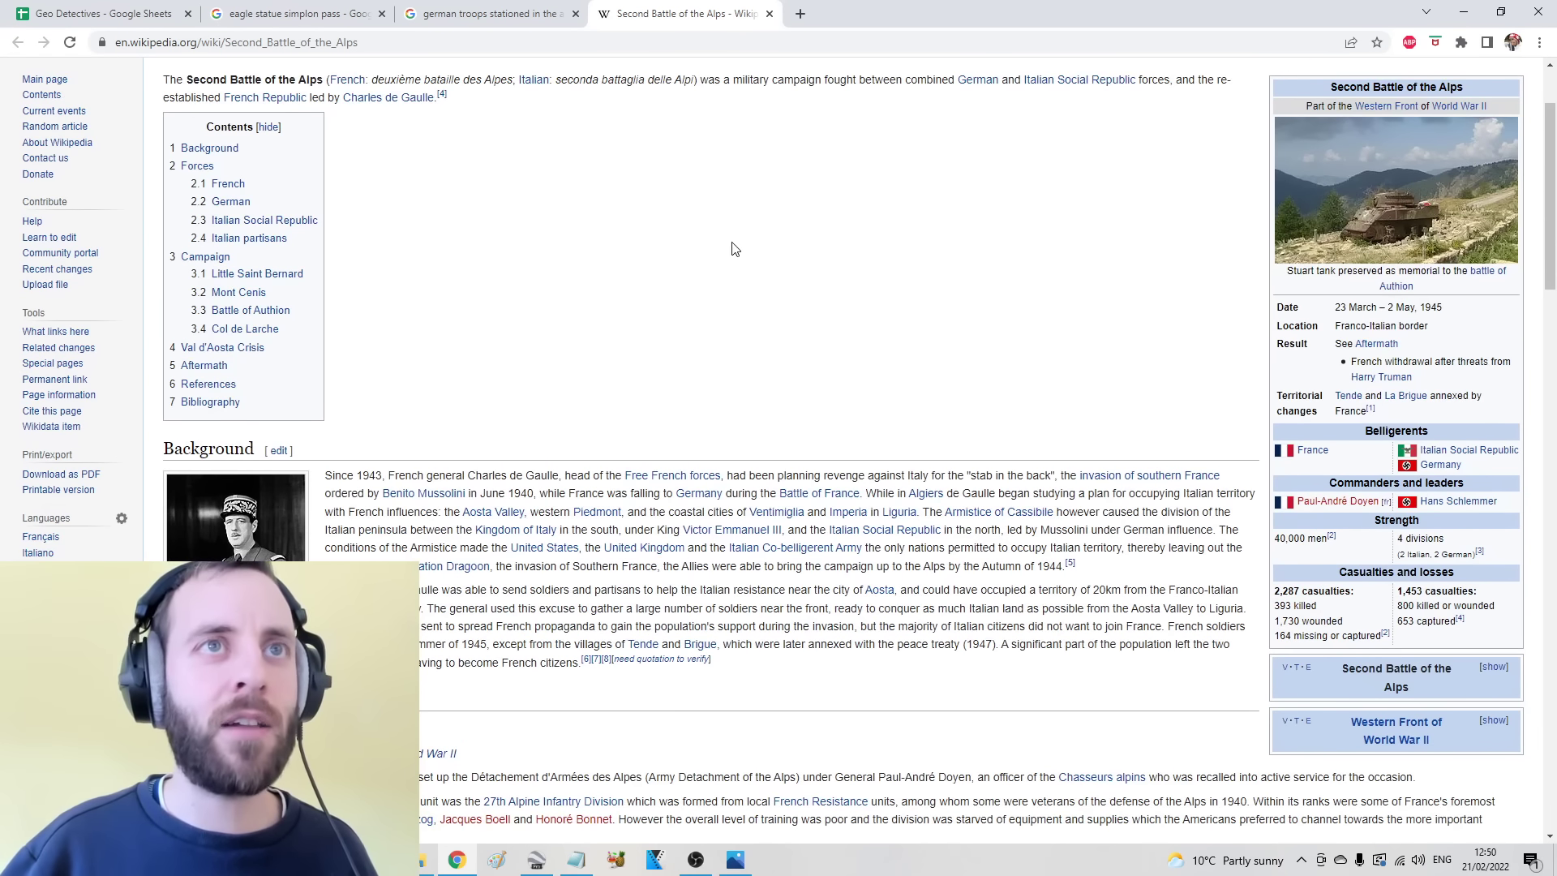
pyautogui.scroll(-5, 722, 227)
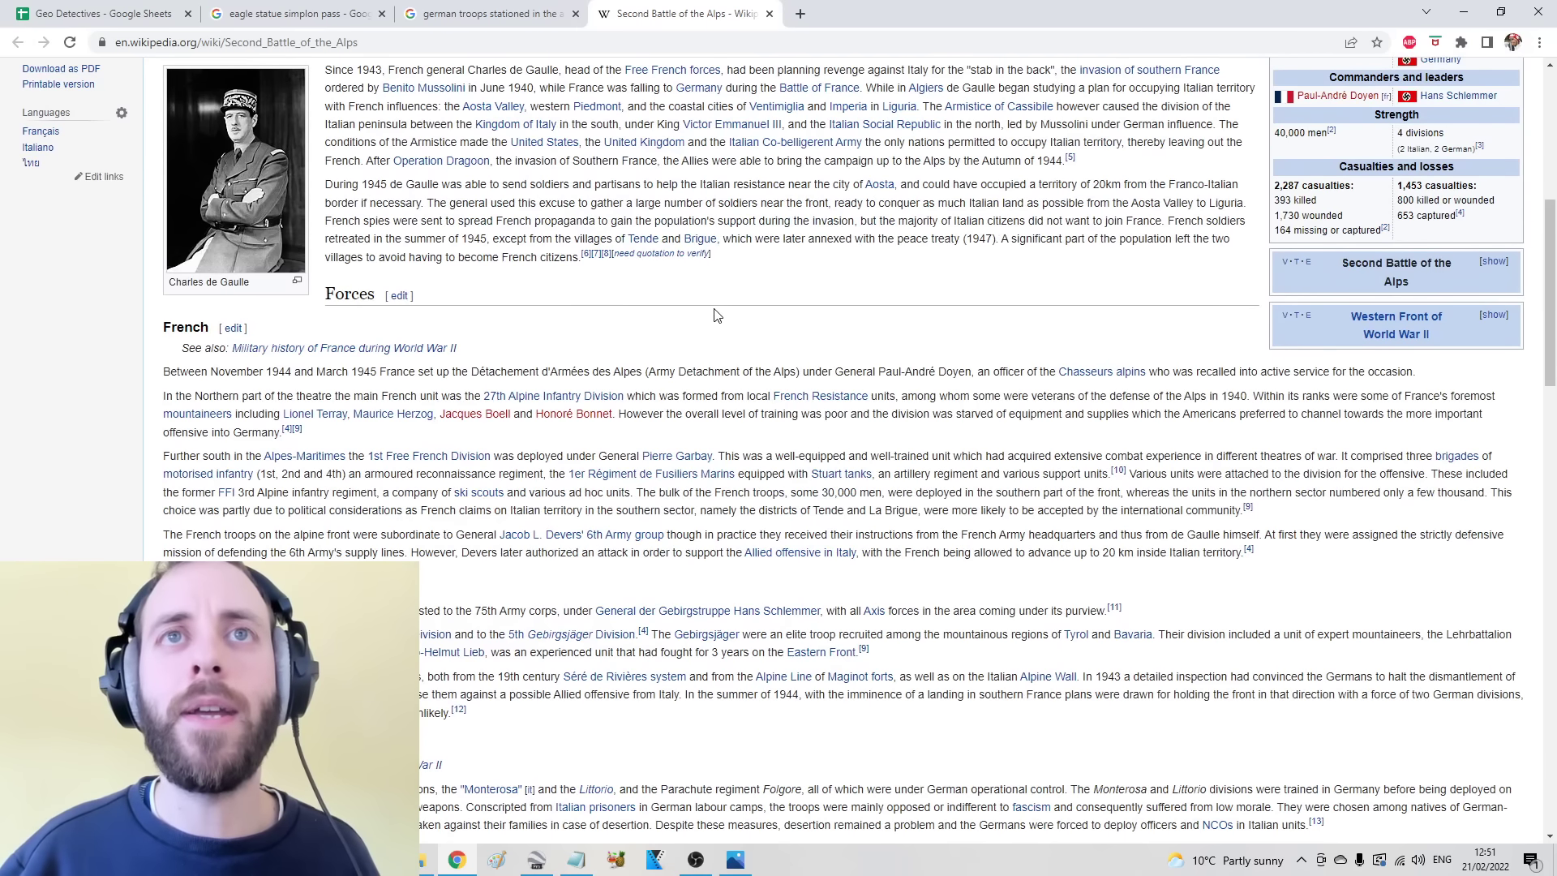
pyautogui.click(735, 861)
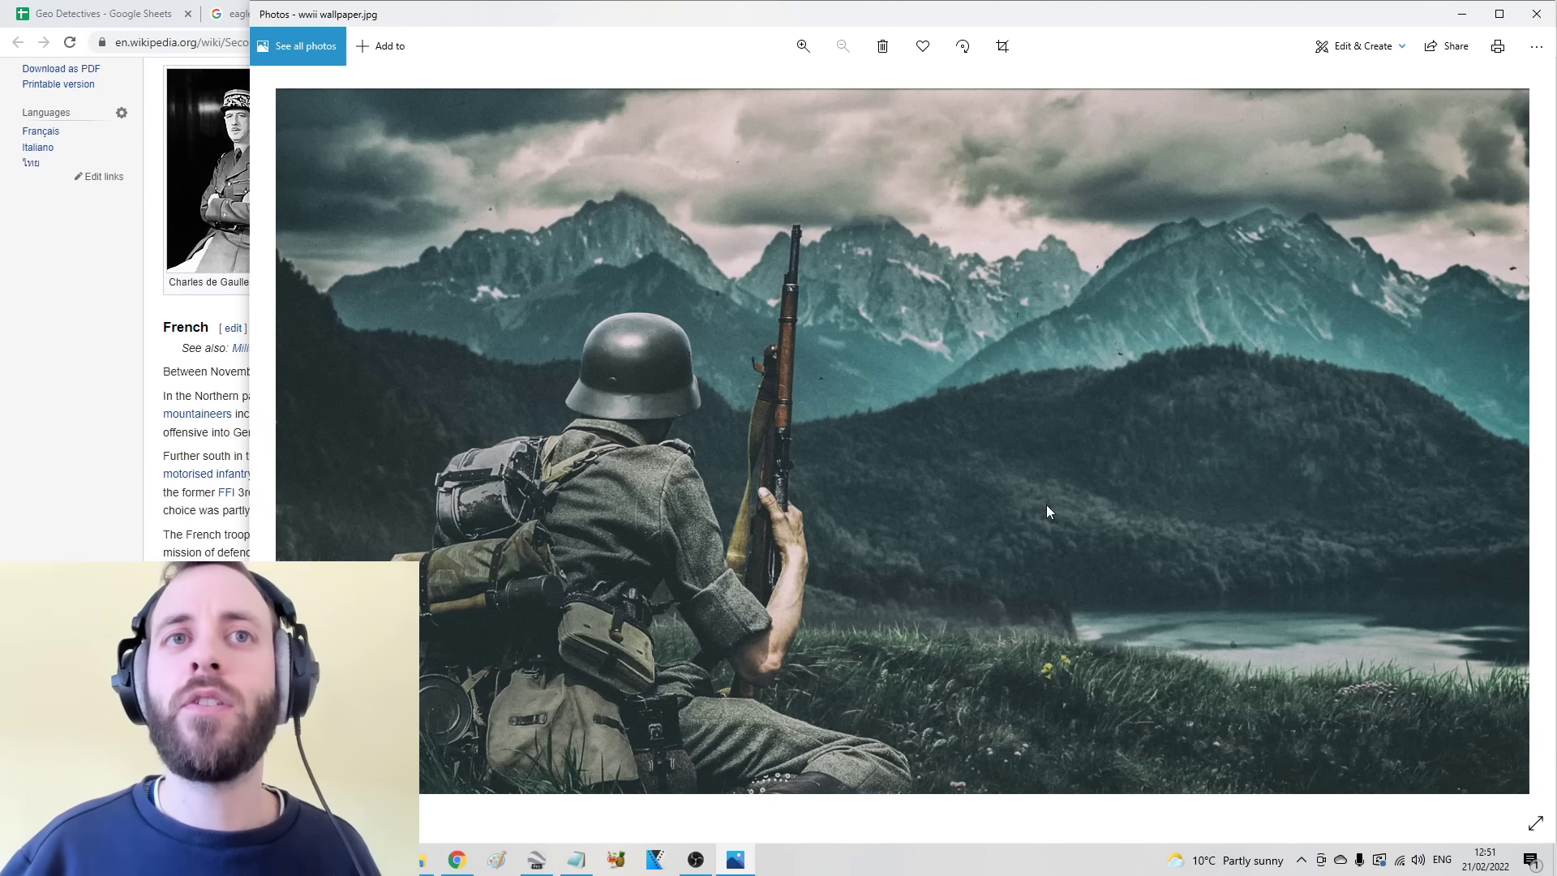
pyautogui.click(1462, 17)
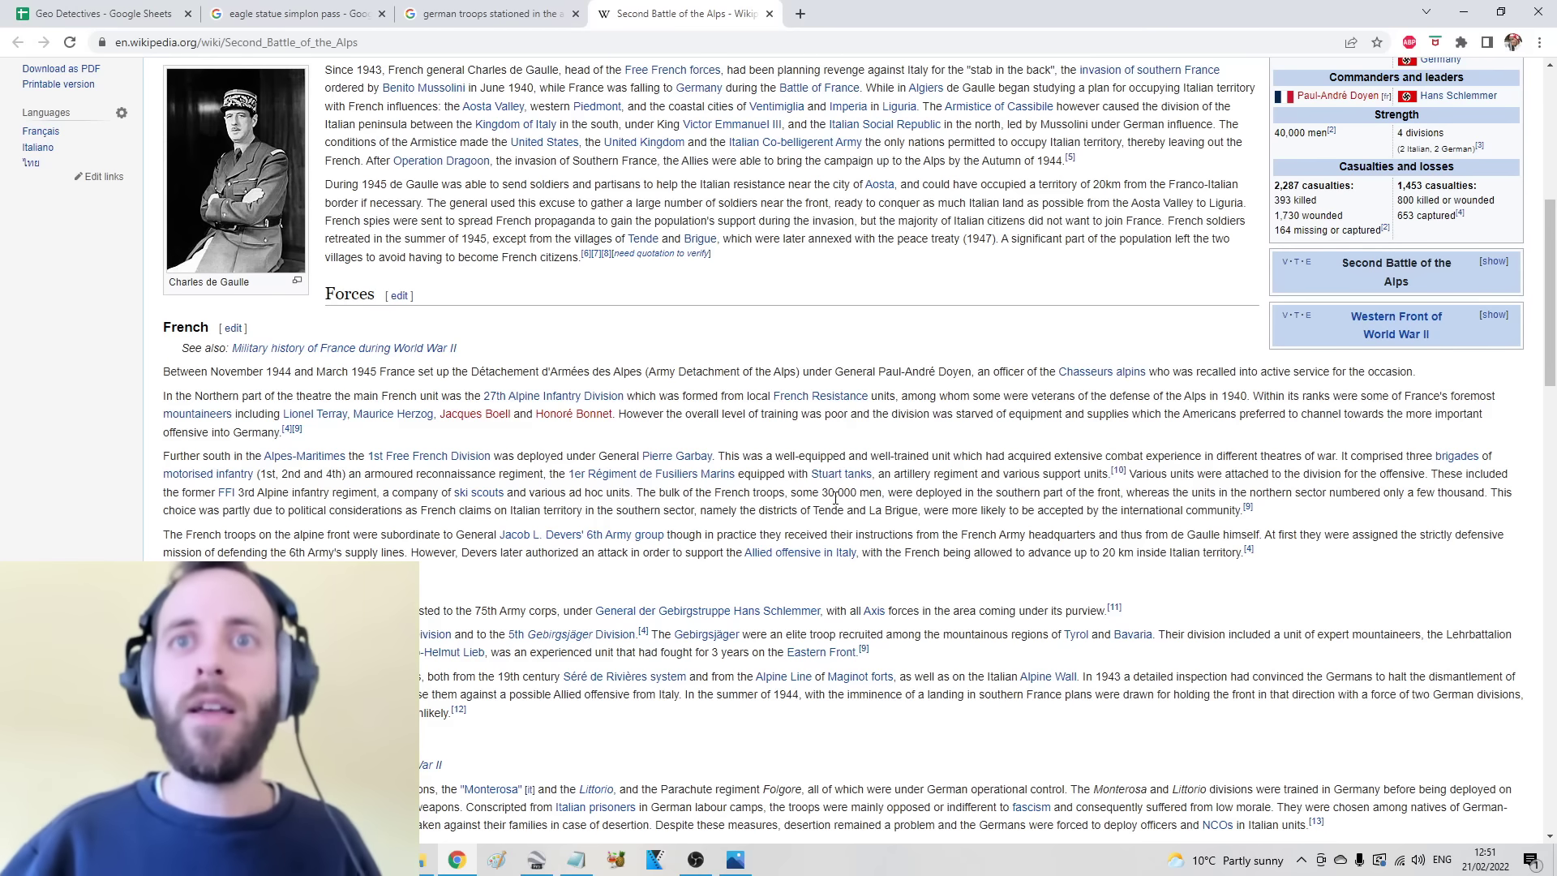
pyautogui.scroll(-2, 708, 584)
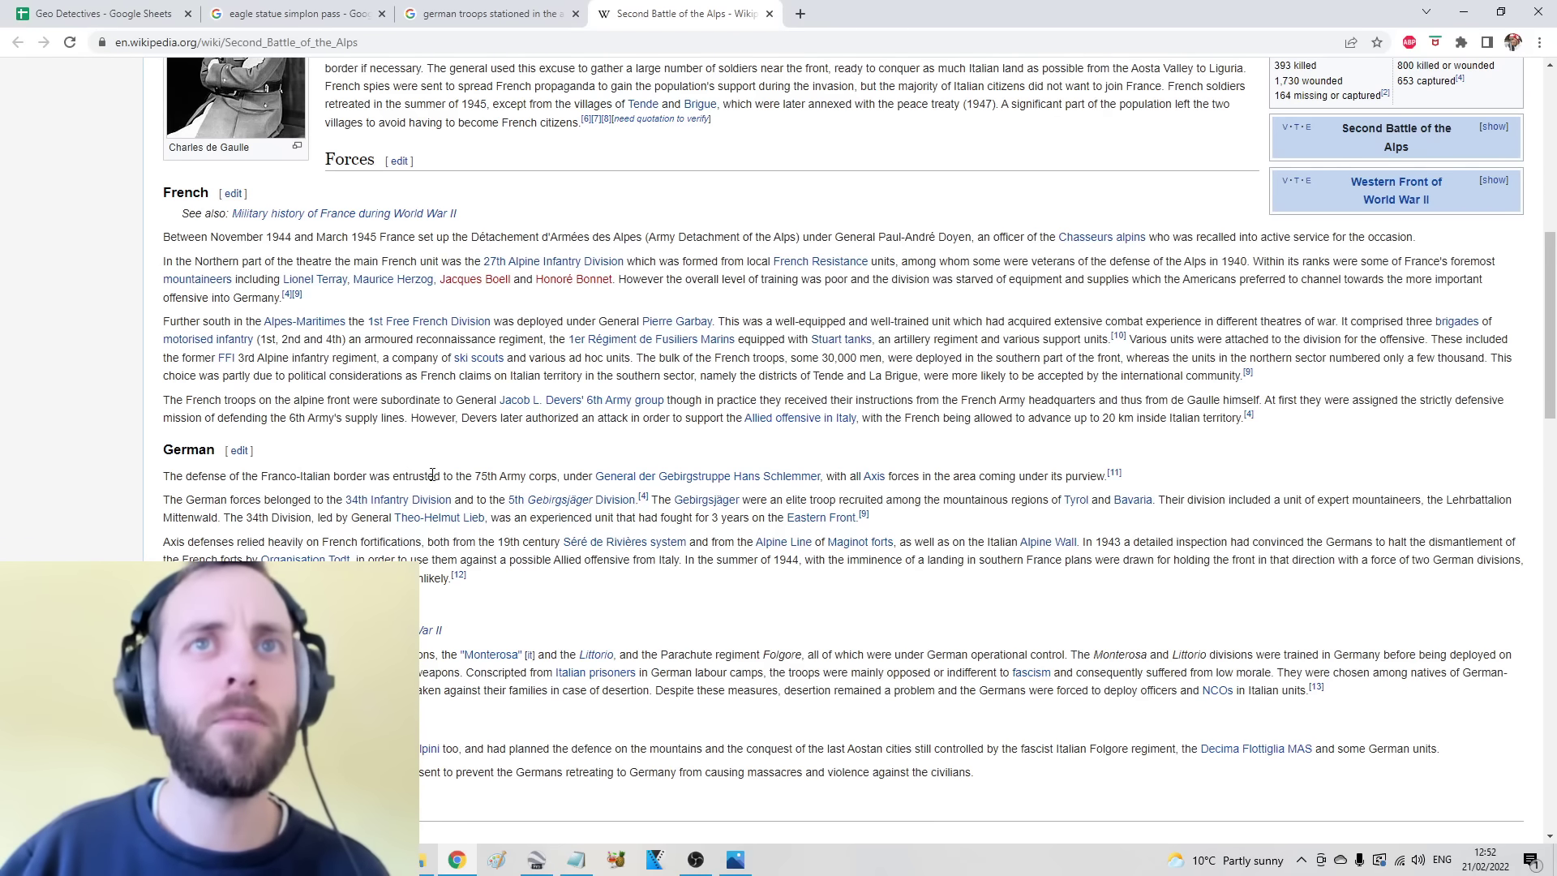
pyautogui.scroll(2, 632, 492)
pyautogui.moveTo(321, 463)
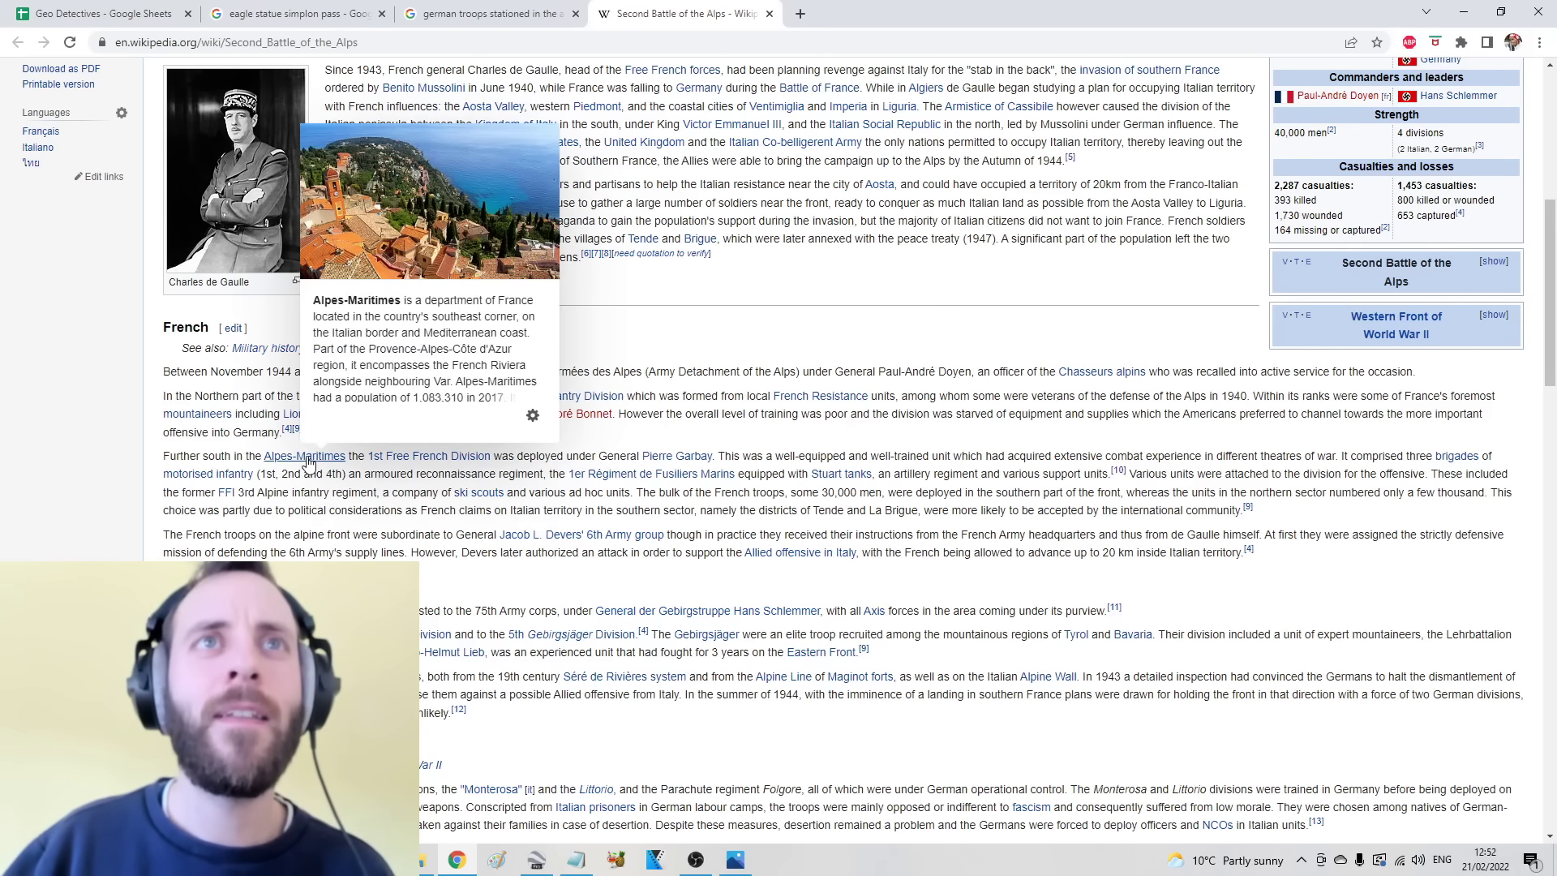
pyautogui.click(735, 861)
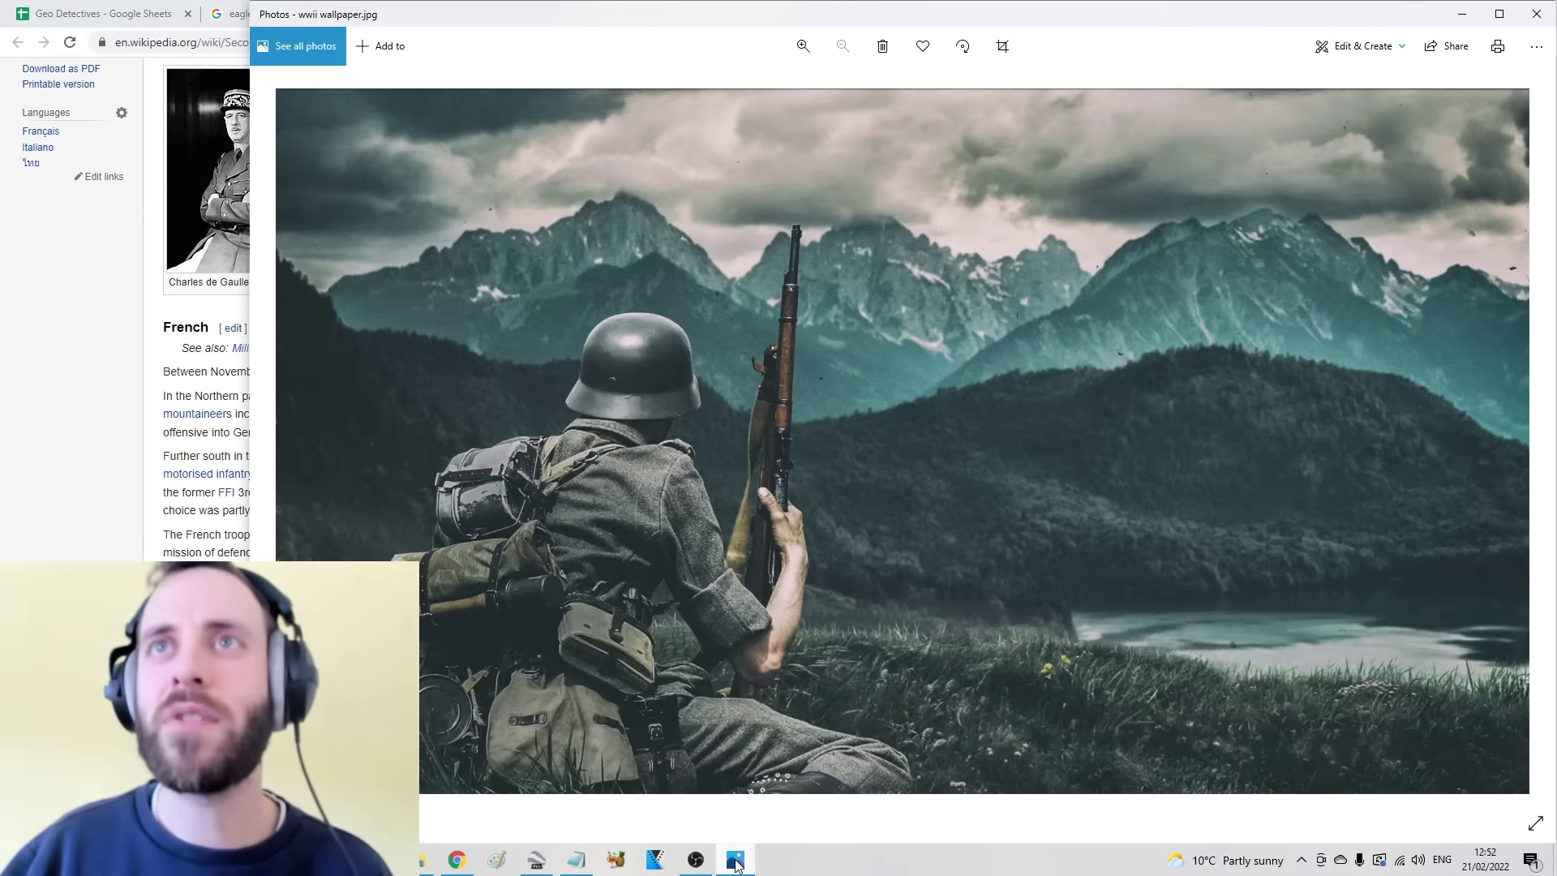
pyautogui.click(735, 861)
pyautogui.scroll(-4, 730, 598)
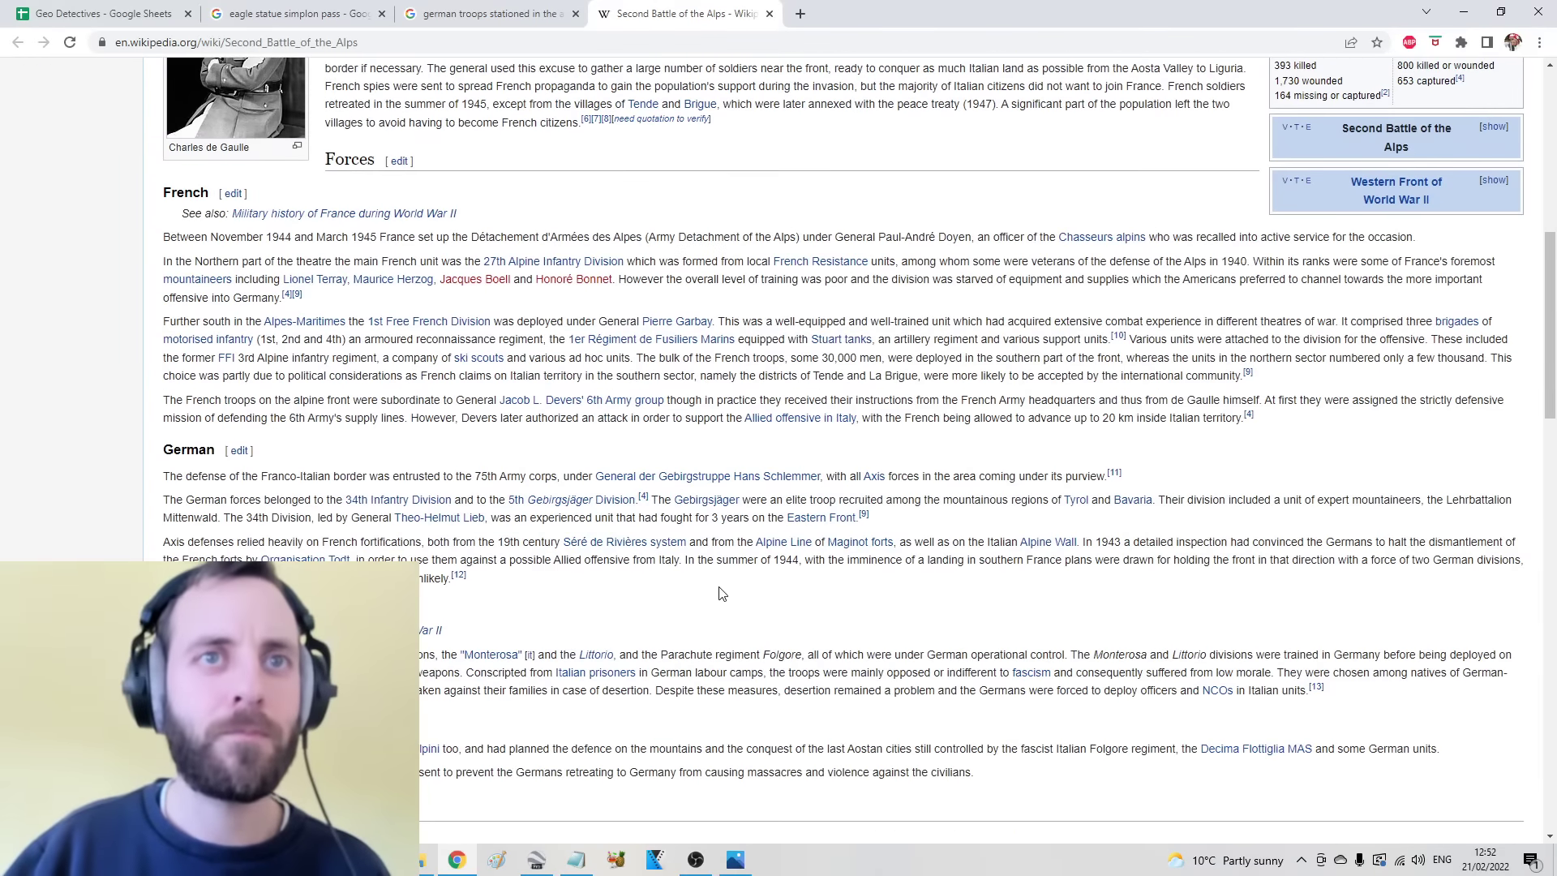
pyautogui.scroll(-2, 728, 602)
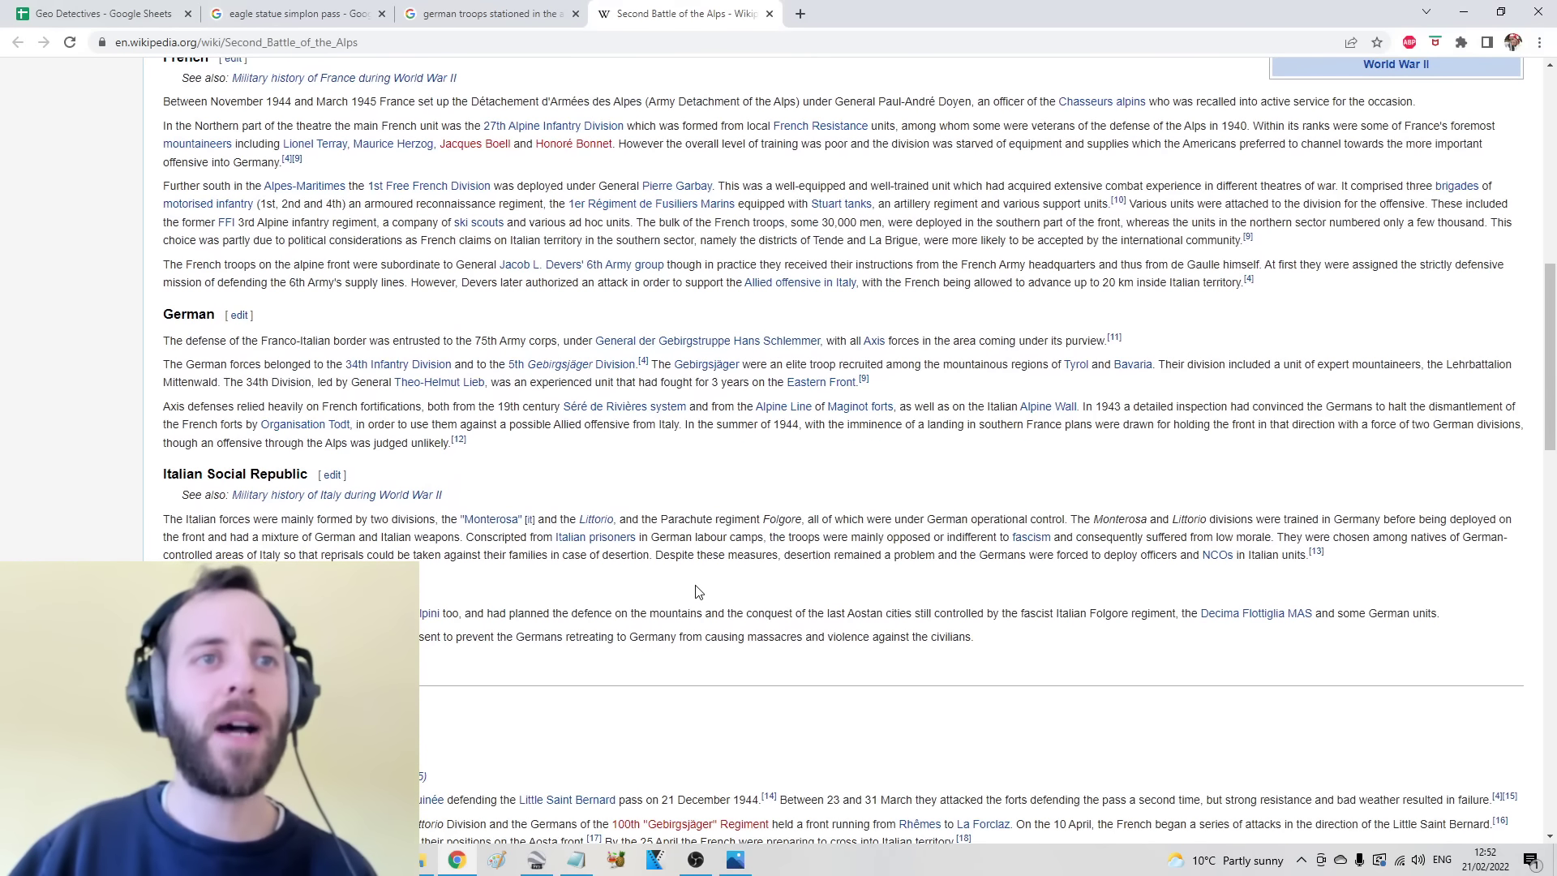
pyautogui.scroll(-2, 705, 590)
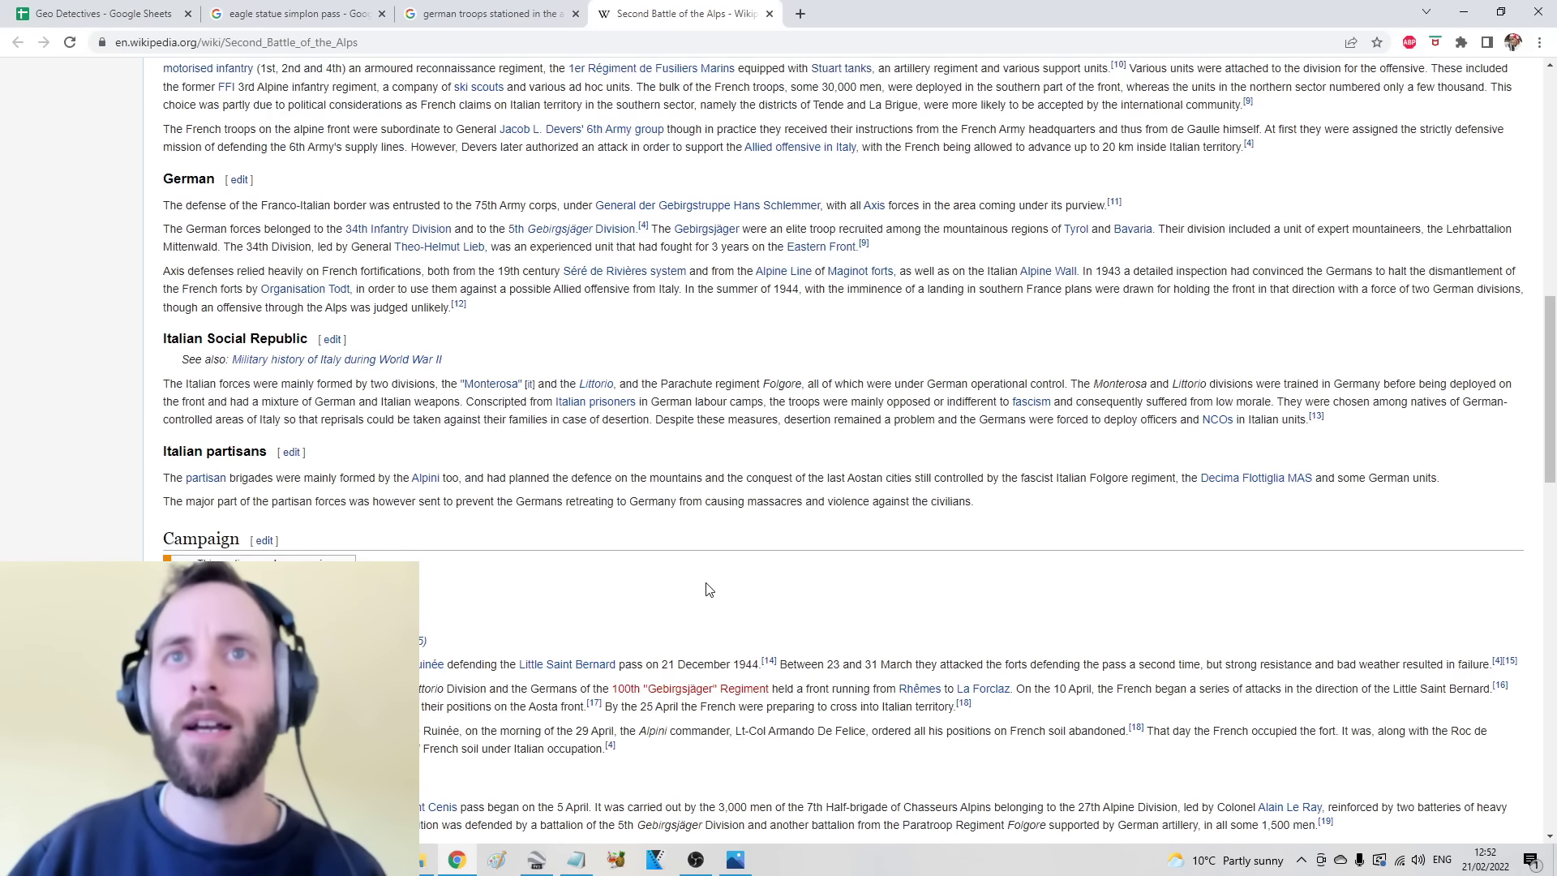
# Step: In a new tab, search for 'ww2 battle of the alps map', then 'map of all battles ww2'
pyautogui.click(800, 14)
pyautogui.write('ww2 battle of the alps map')
pyautogui.press('Return')
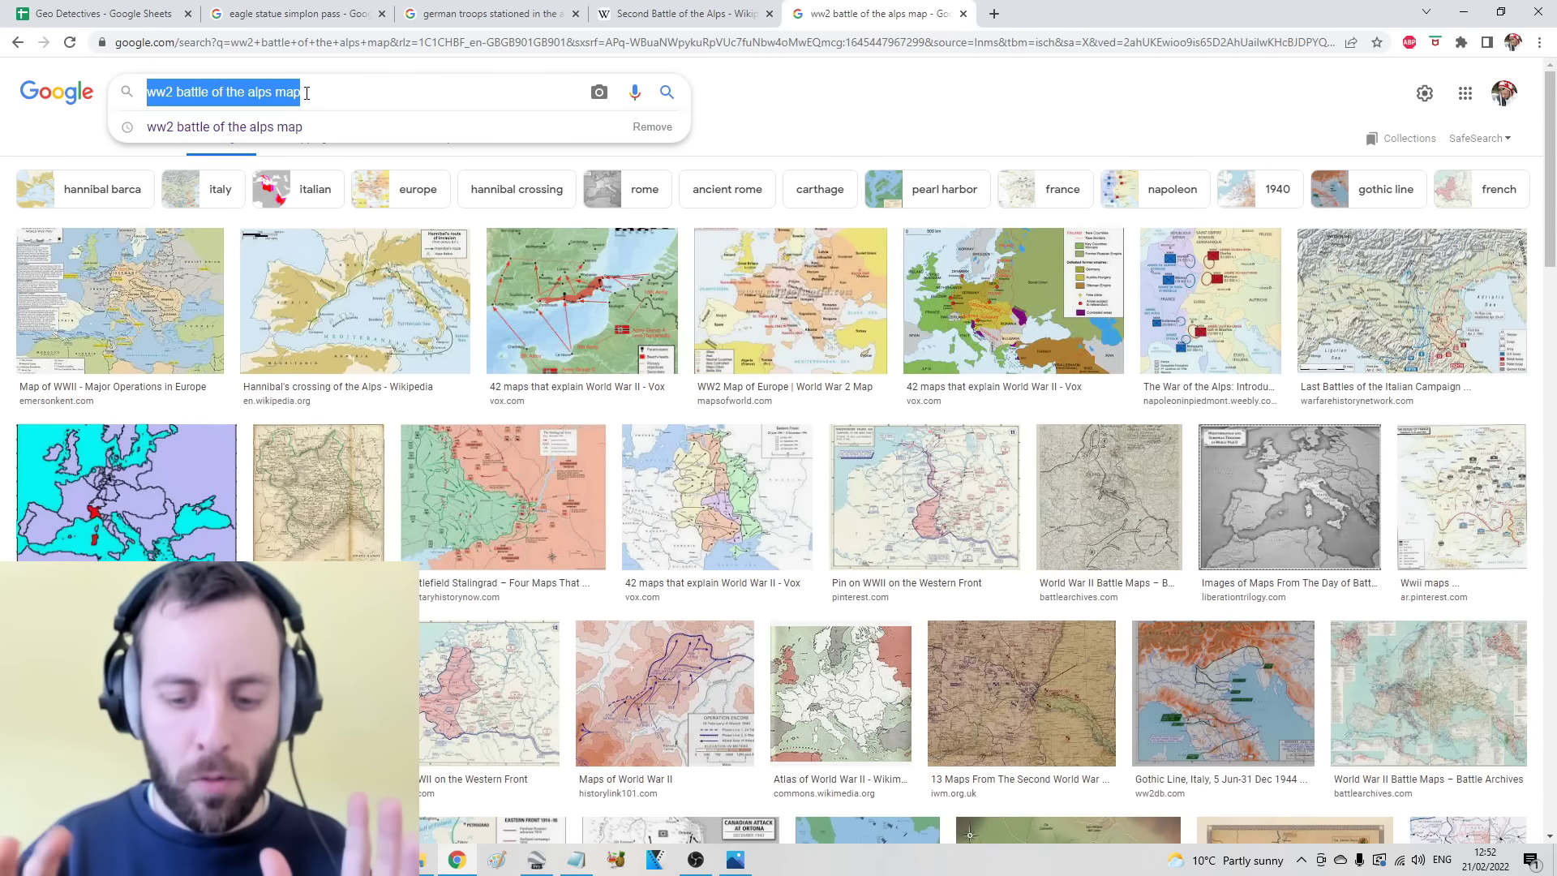
pyautogui.write('map of ')
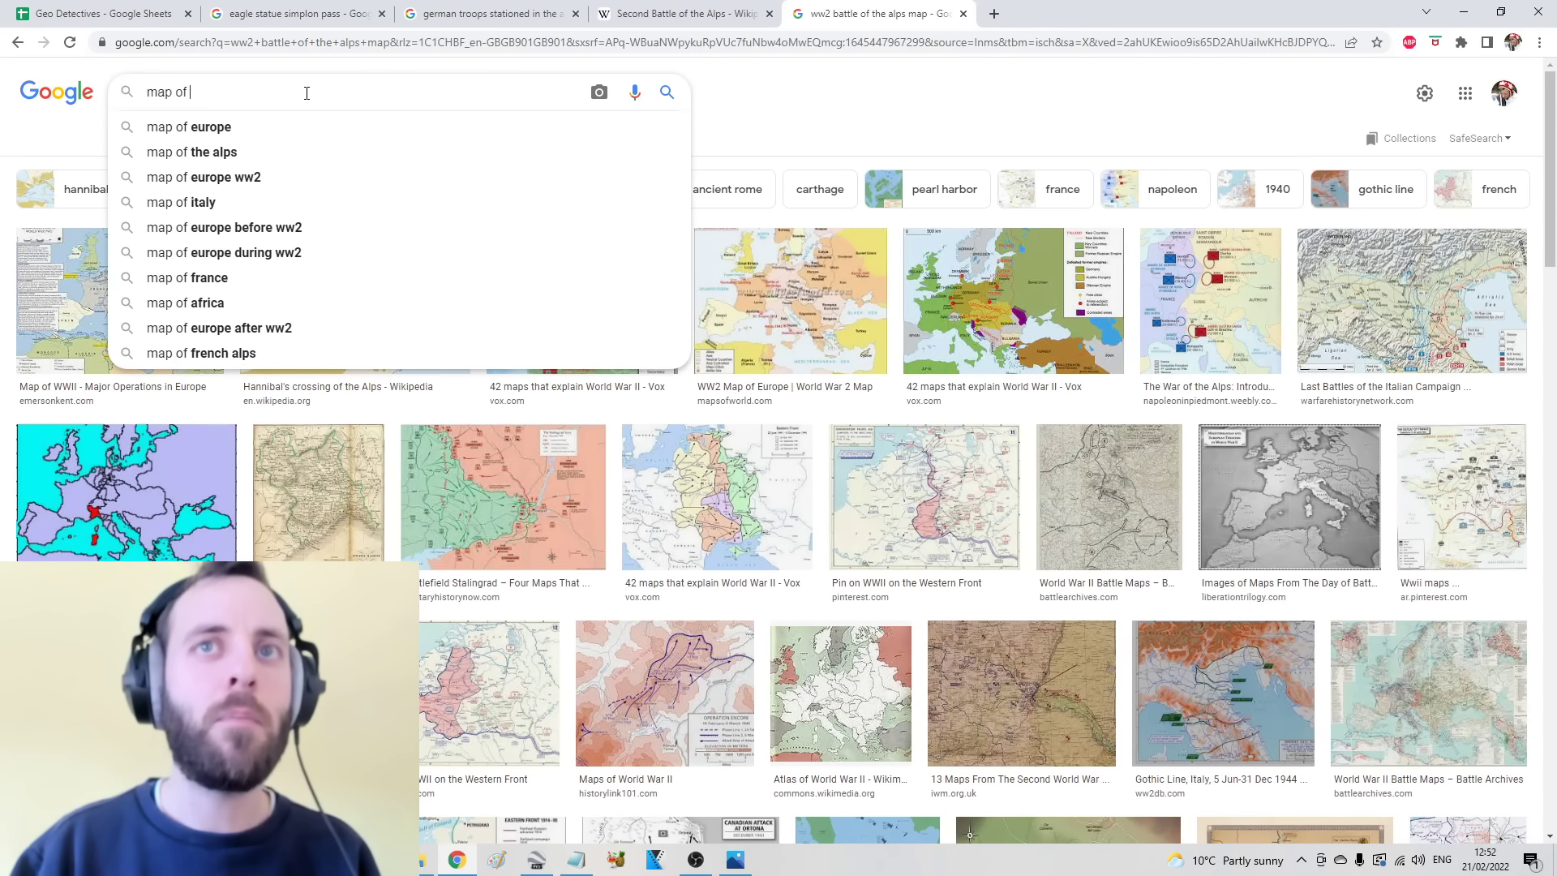
pyautogui.write('all battles ww2')
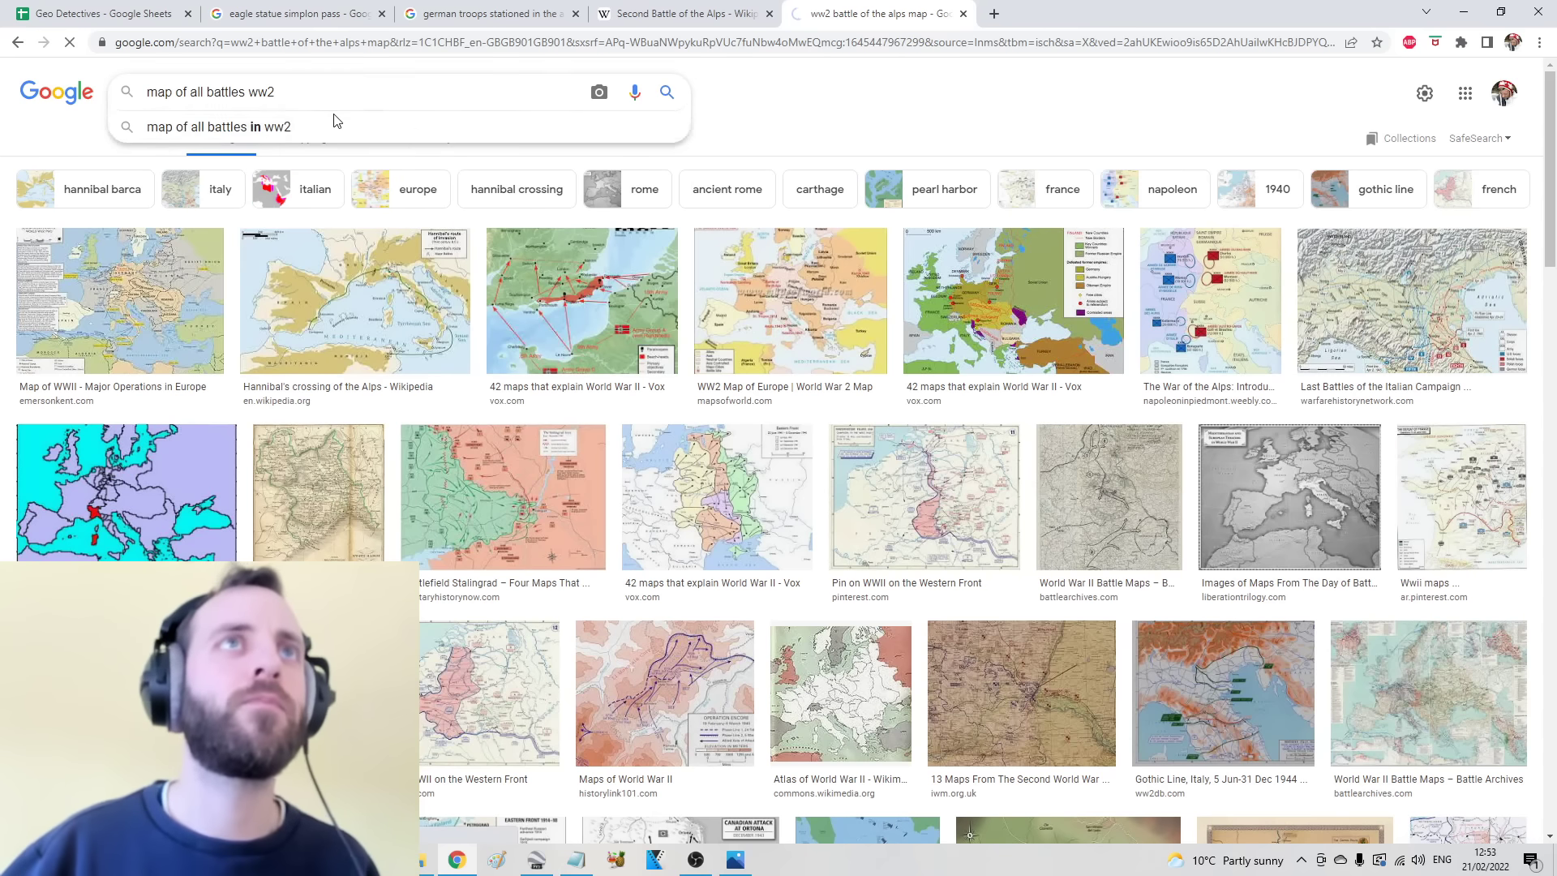
pyautogui.press('Return')
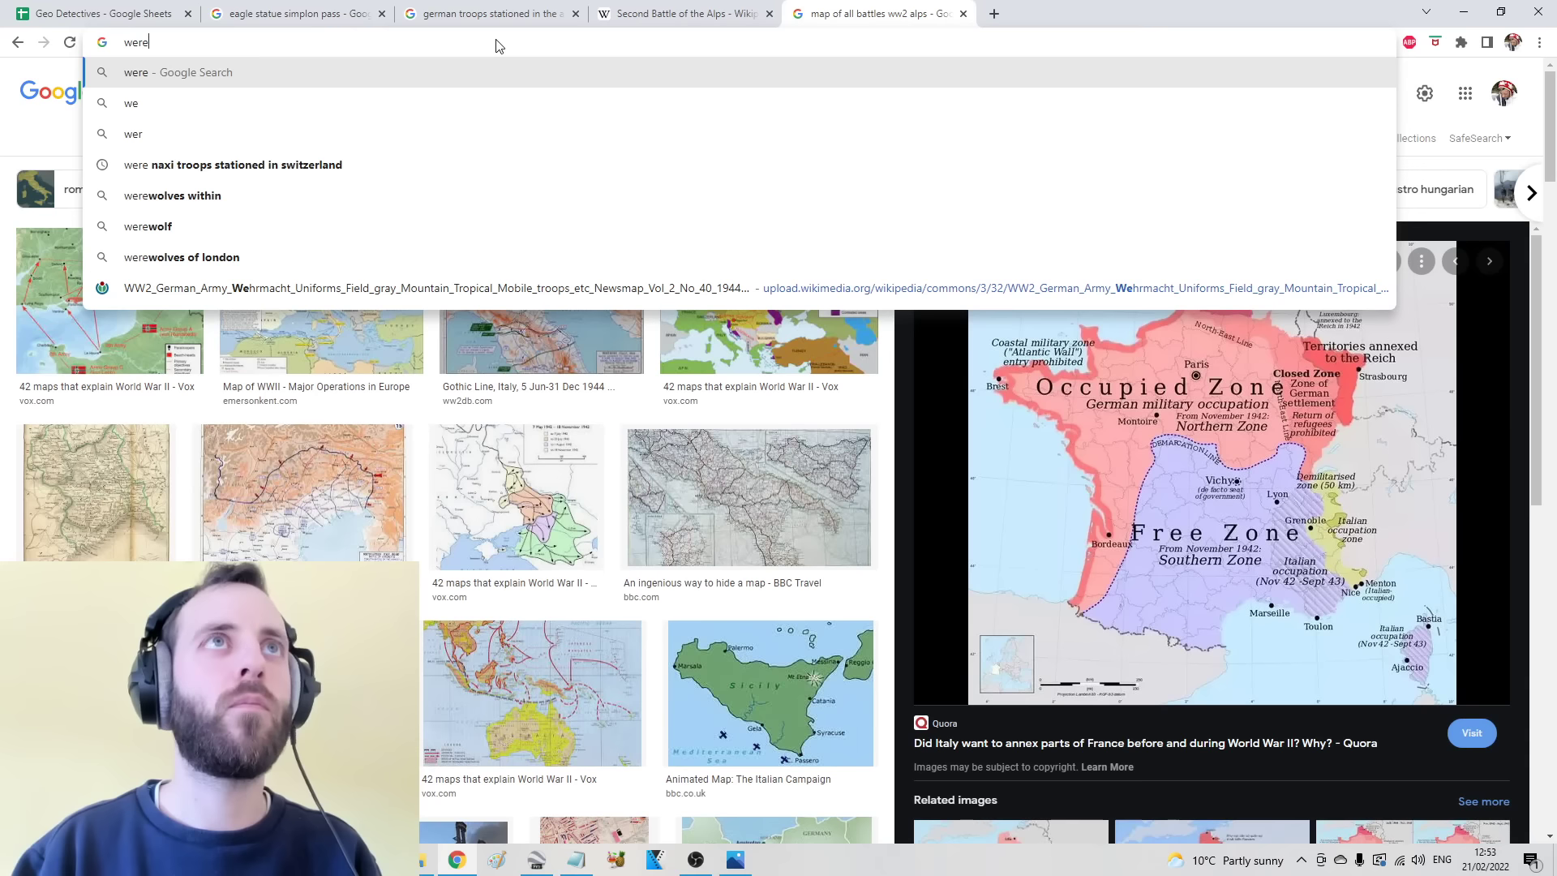
# Step: Search whether there was any fighting in Austria during WW2
pyautogui.press('BackSpace')
pyautogui.write('as ther')
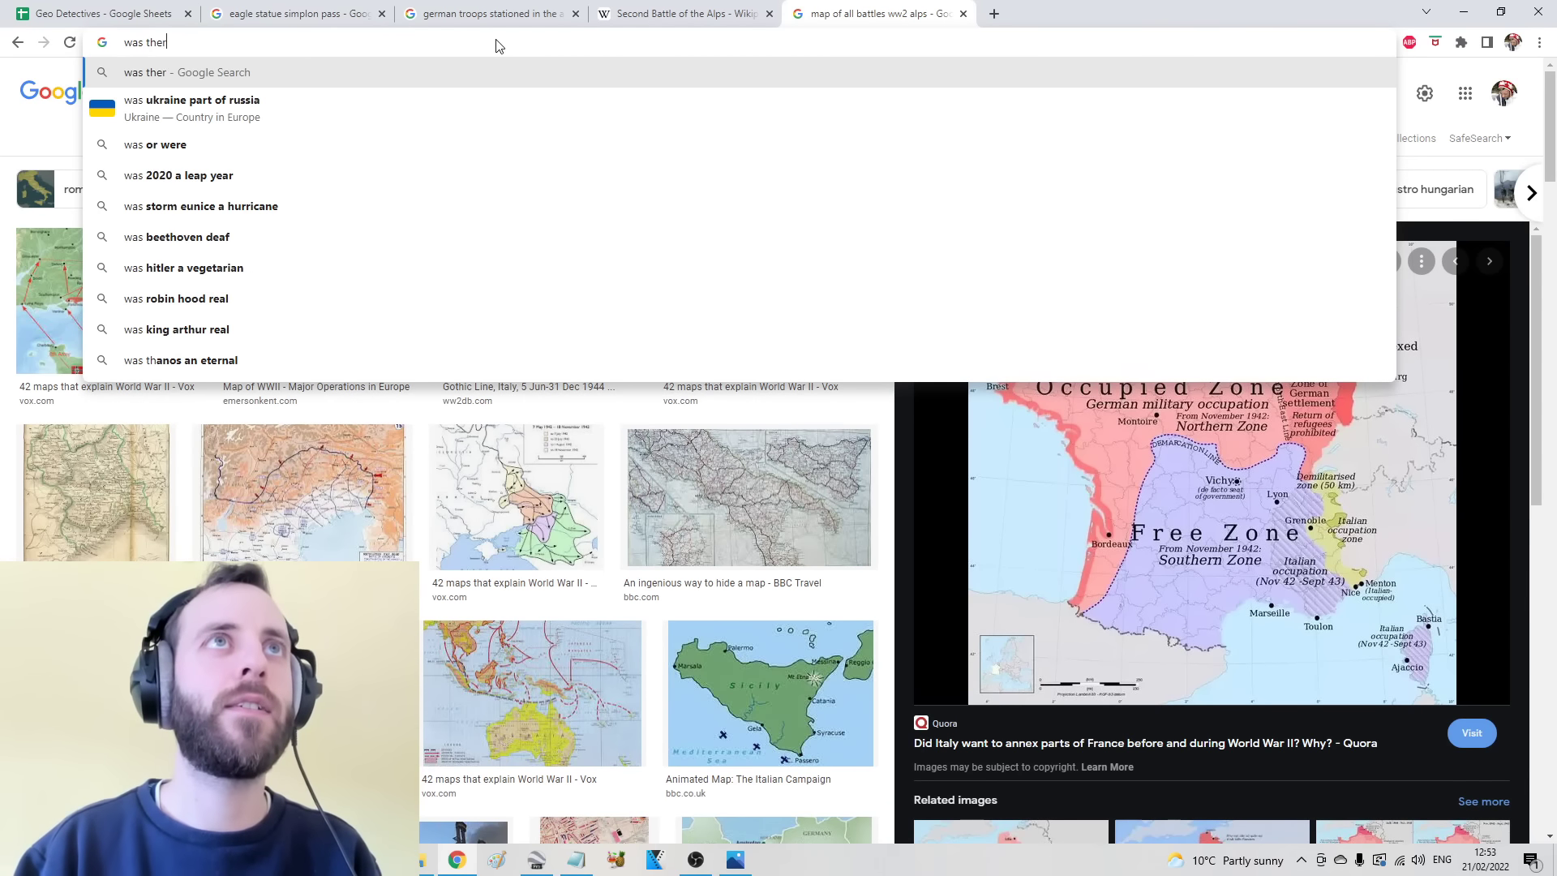
pyautogui.write('e any fighting in ')
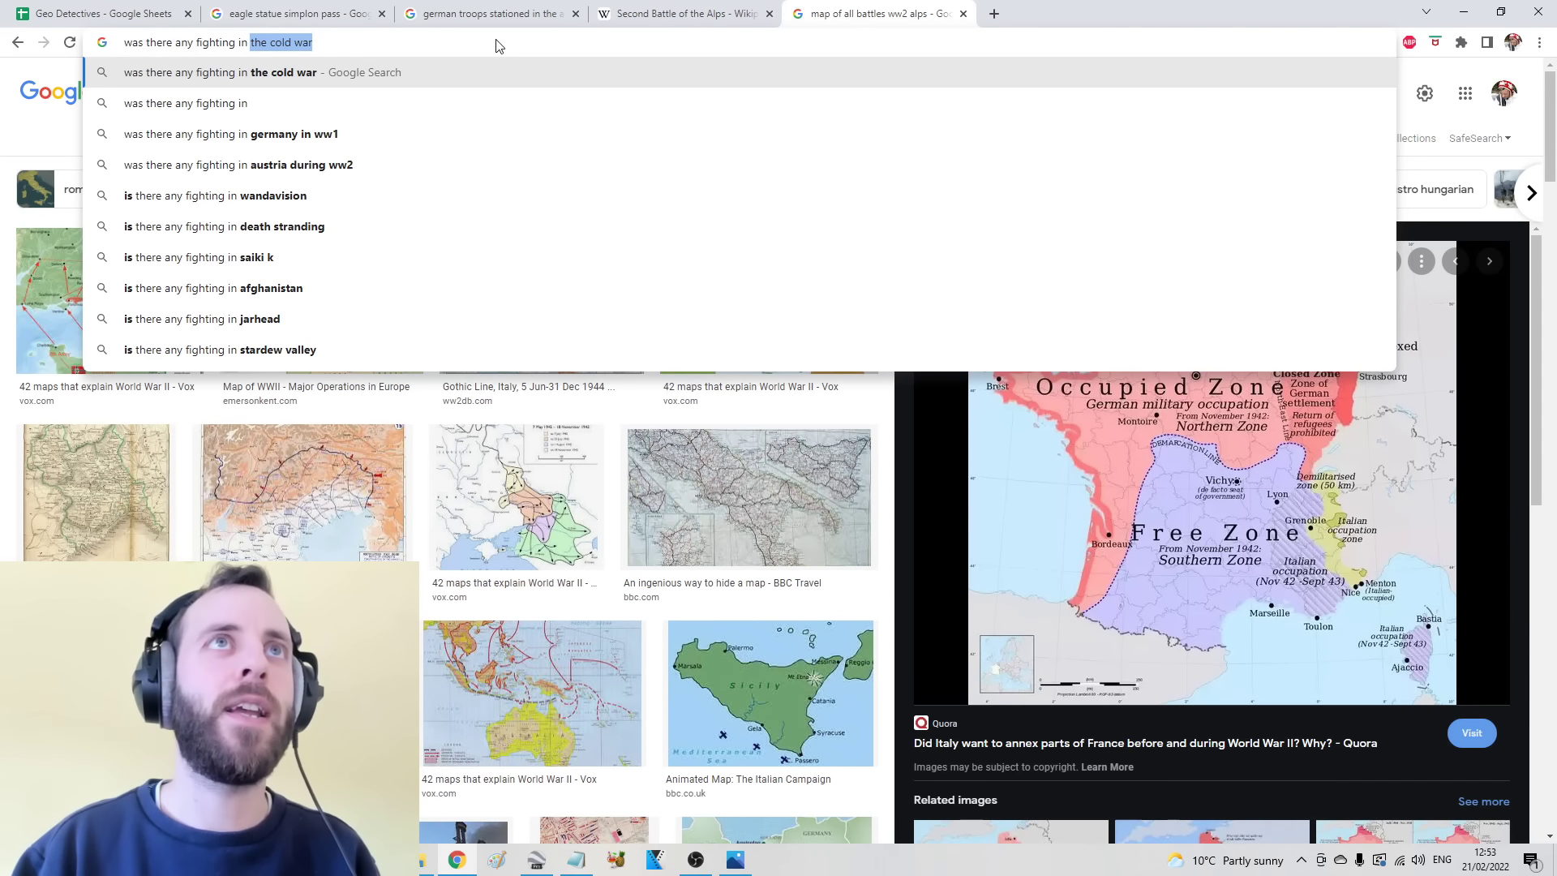
pyautogui.write('aus')
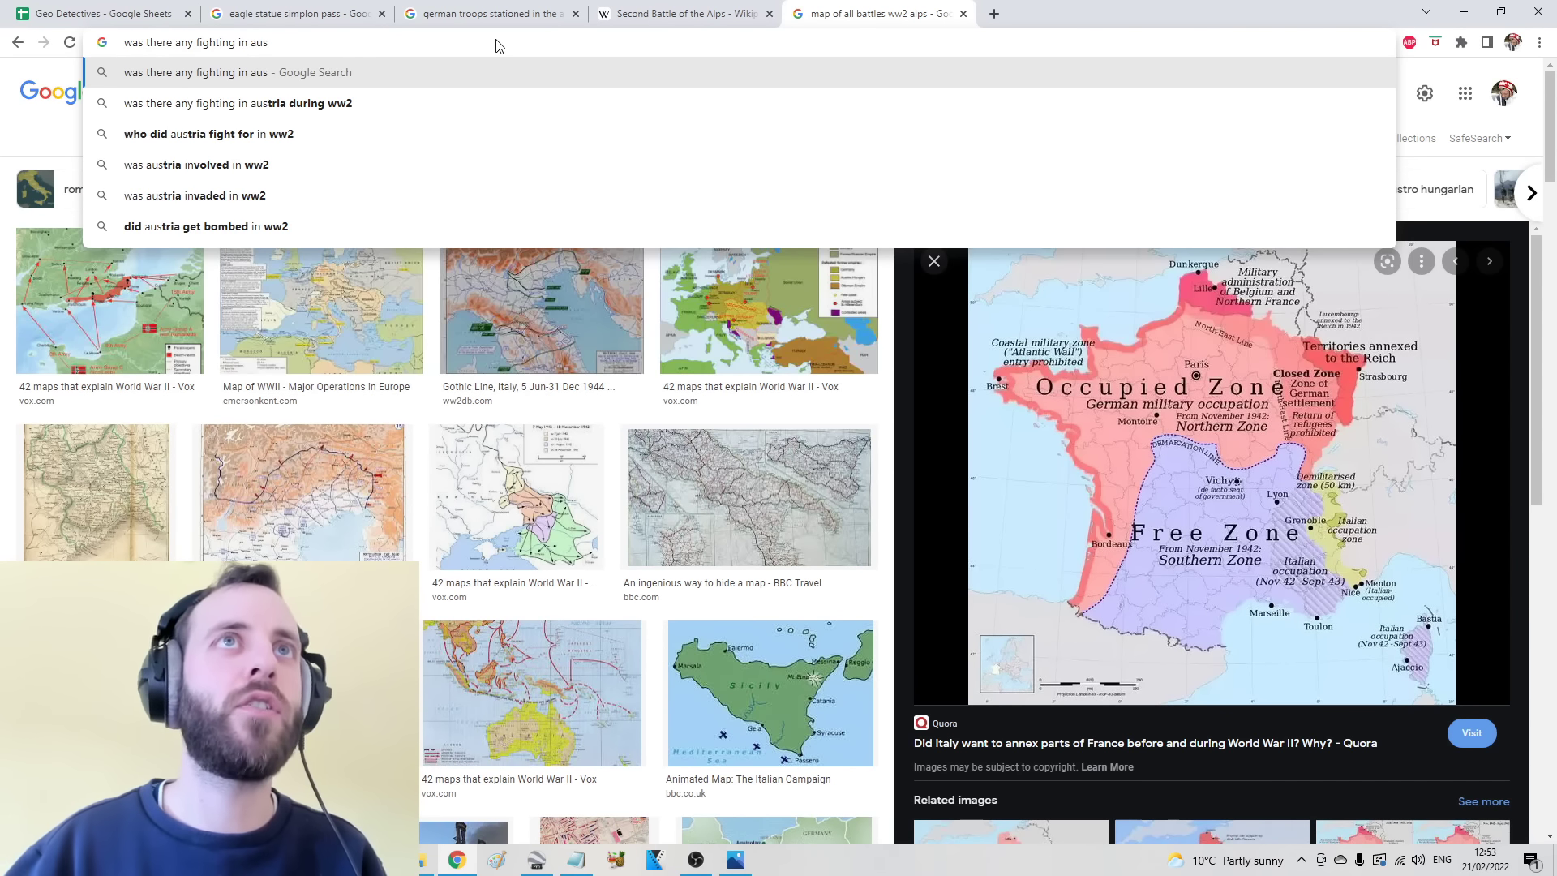
pyautogui.click(411, 109)
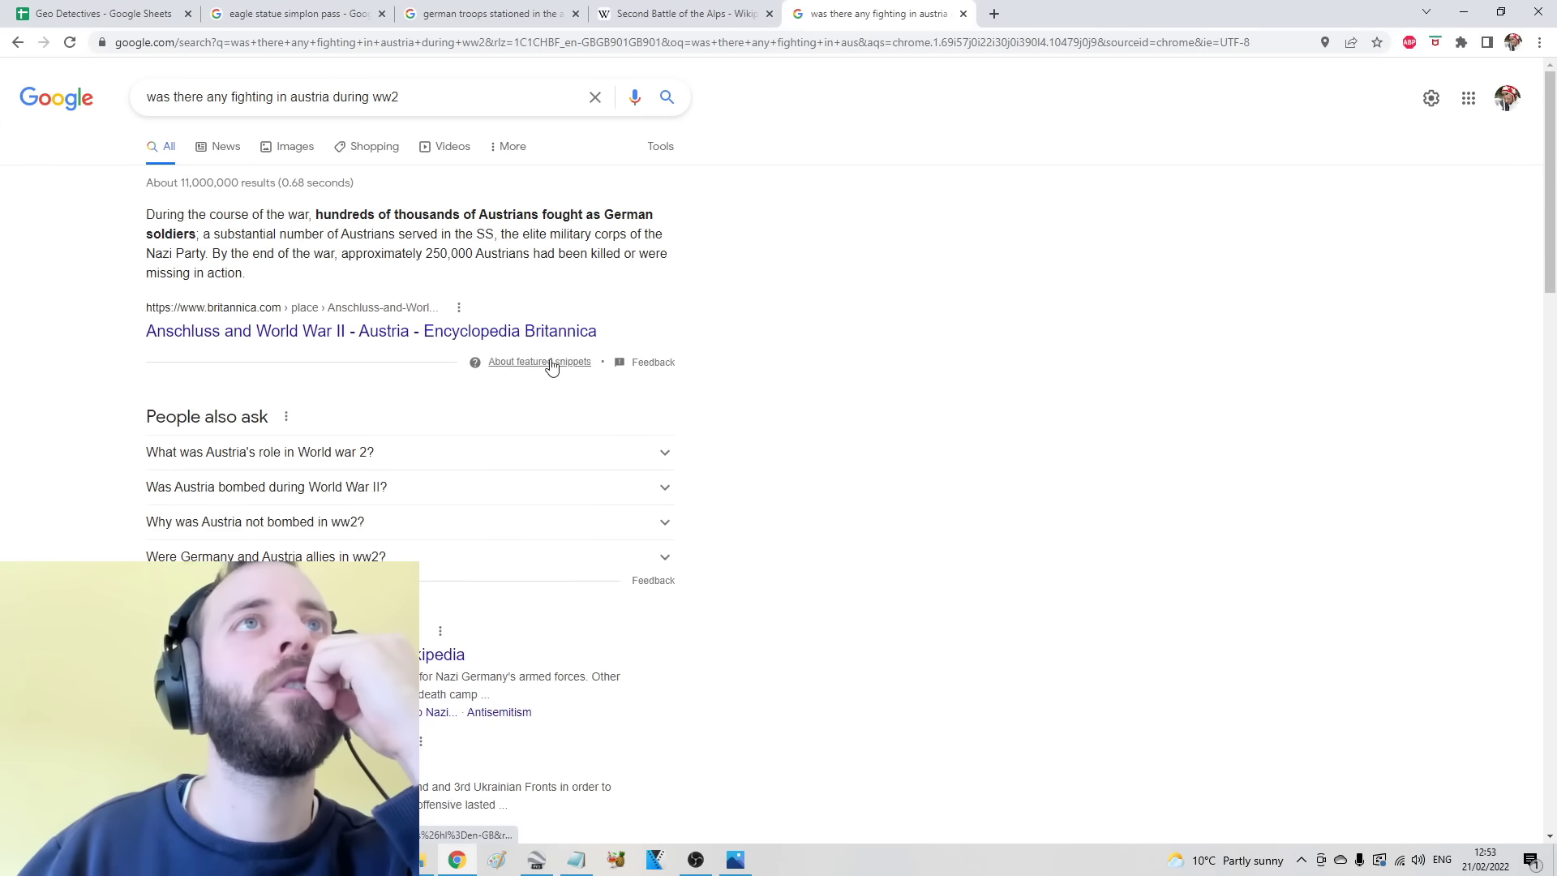
pyautogui.click(405, 97)
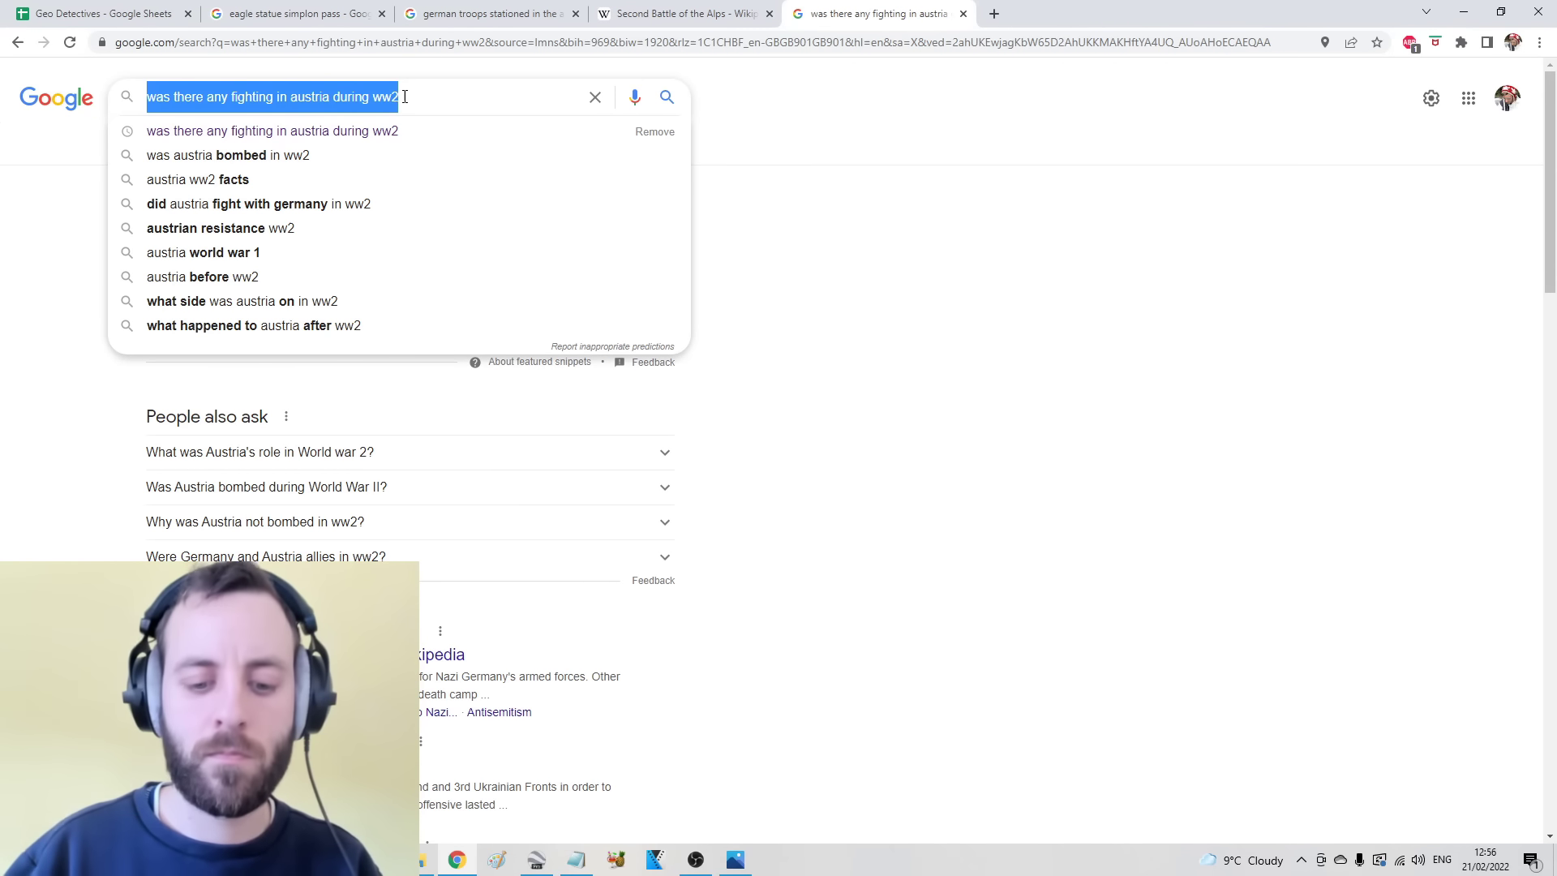
# Step: Search 'german soldiers stationed in austria', compare the Italian campaign article with the photo, and select 'Monte Belvedere'
pyautogui.write('german soldiers stationed in austria')
pyautogui.press('Return')
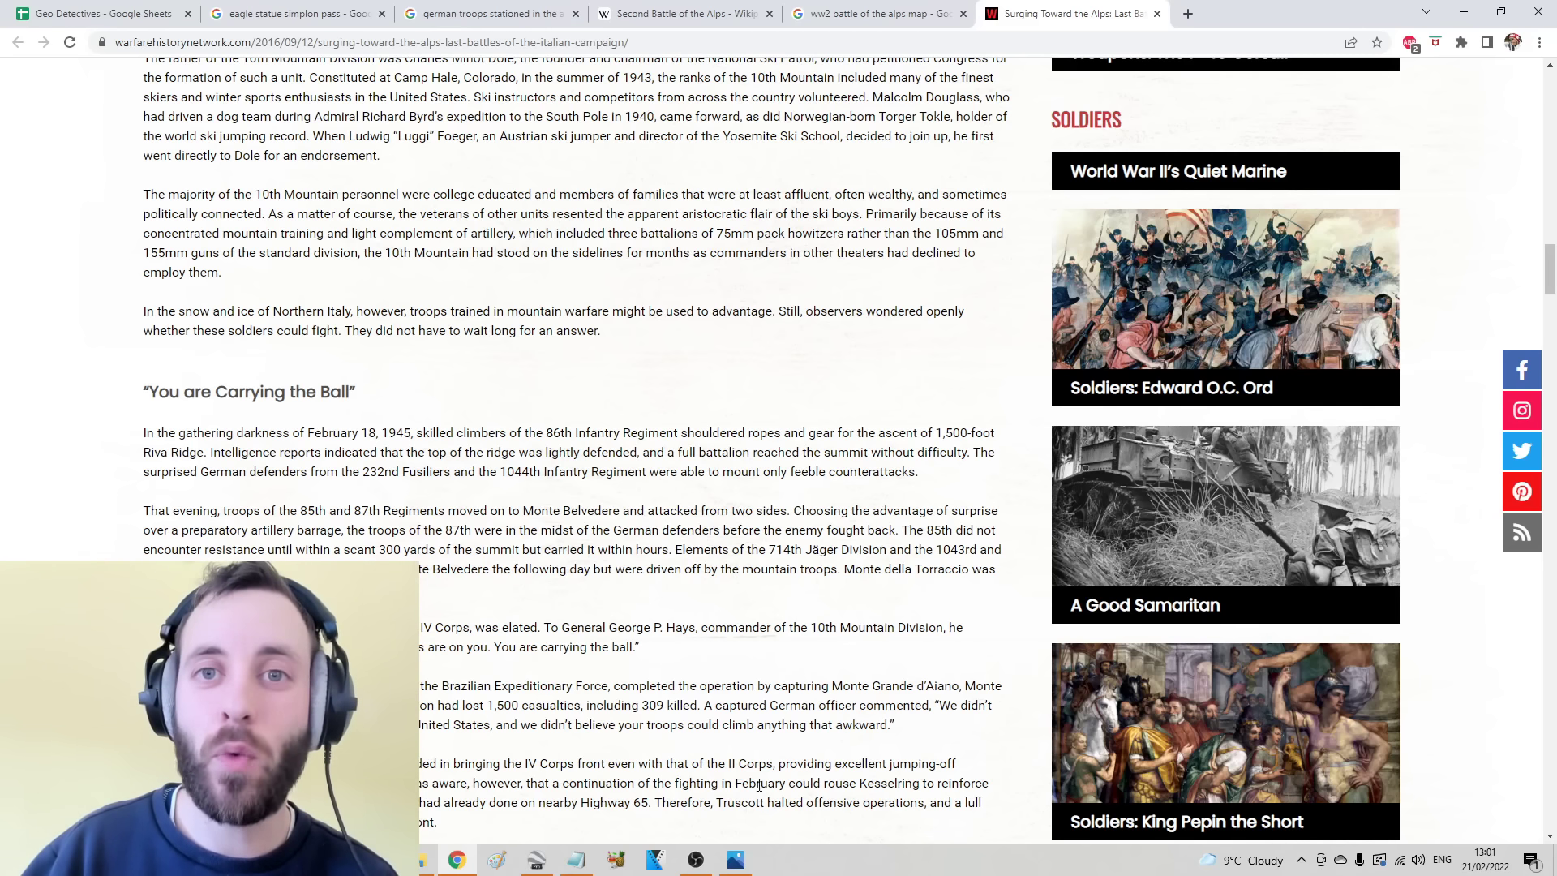
pyautogui.click(736, 860)
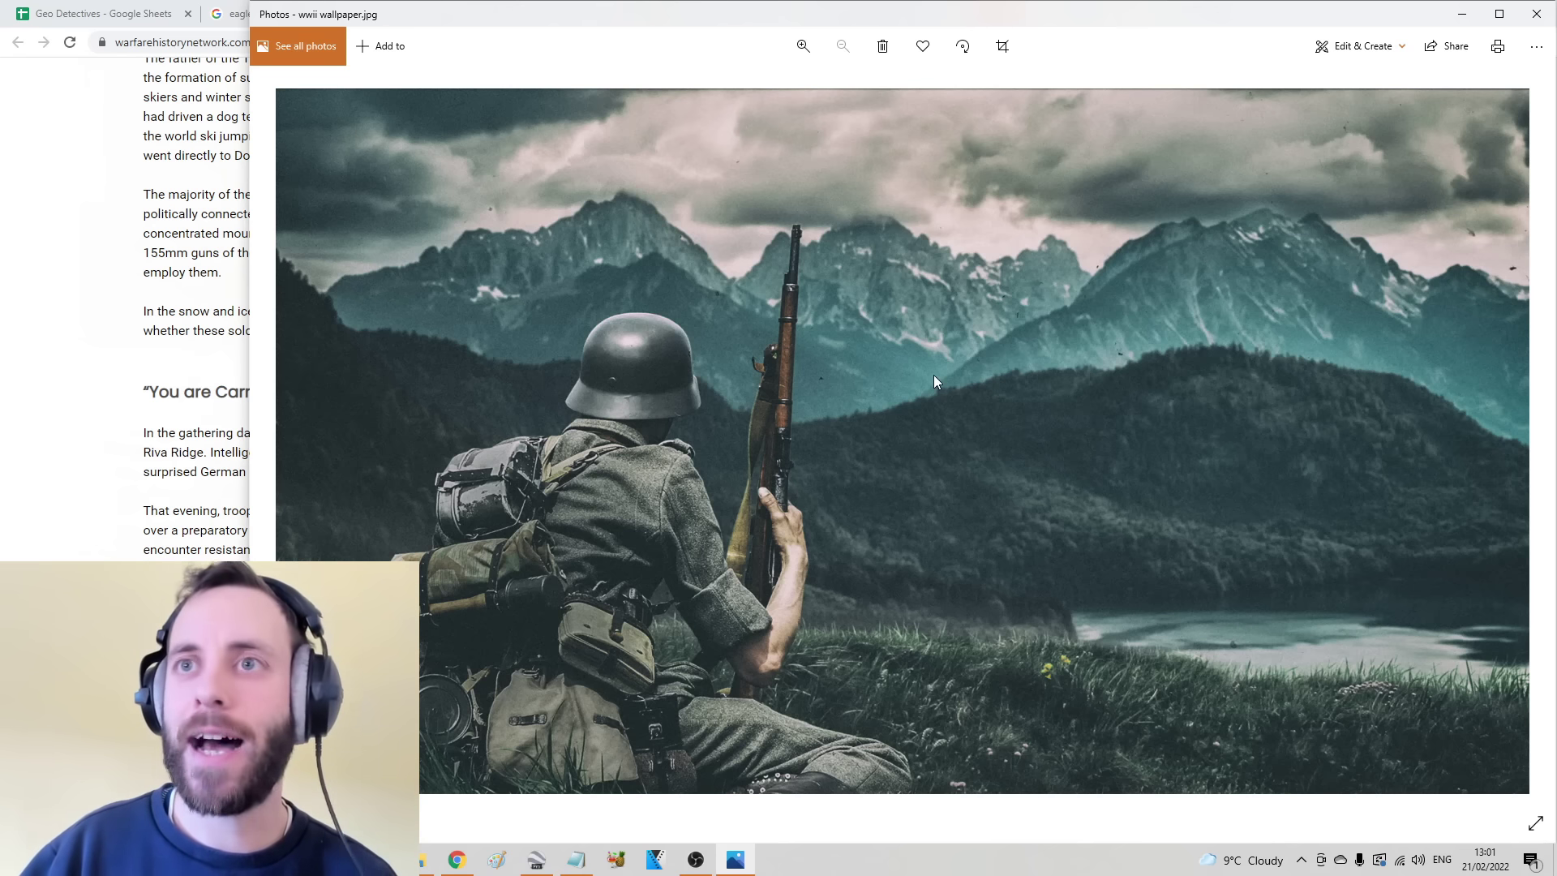
pyautogui.click(106, 511)
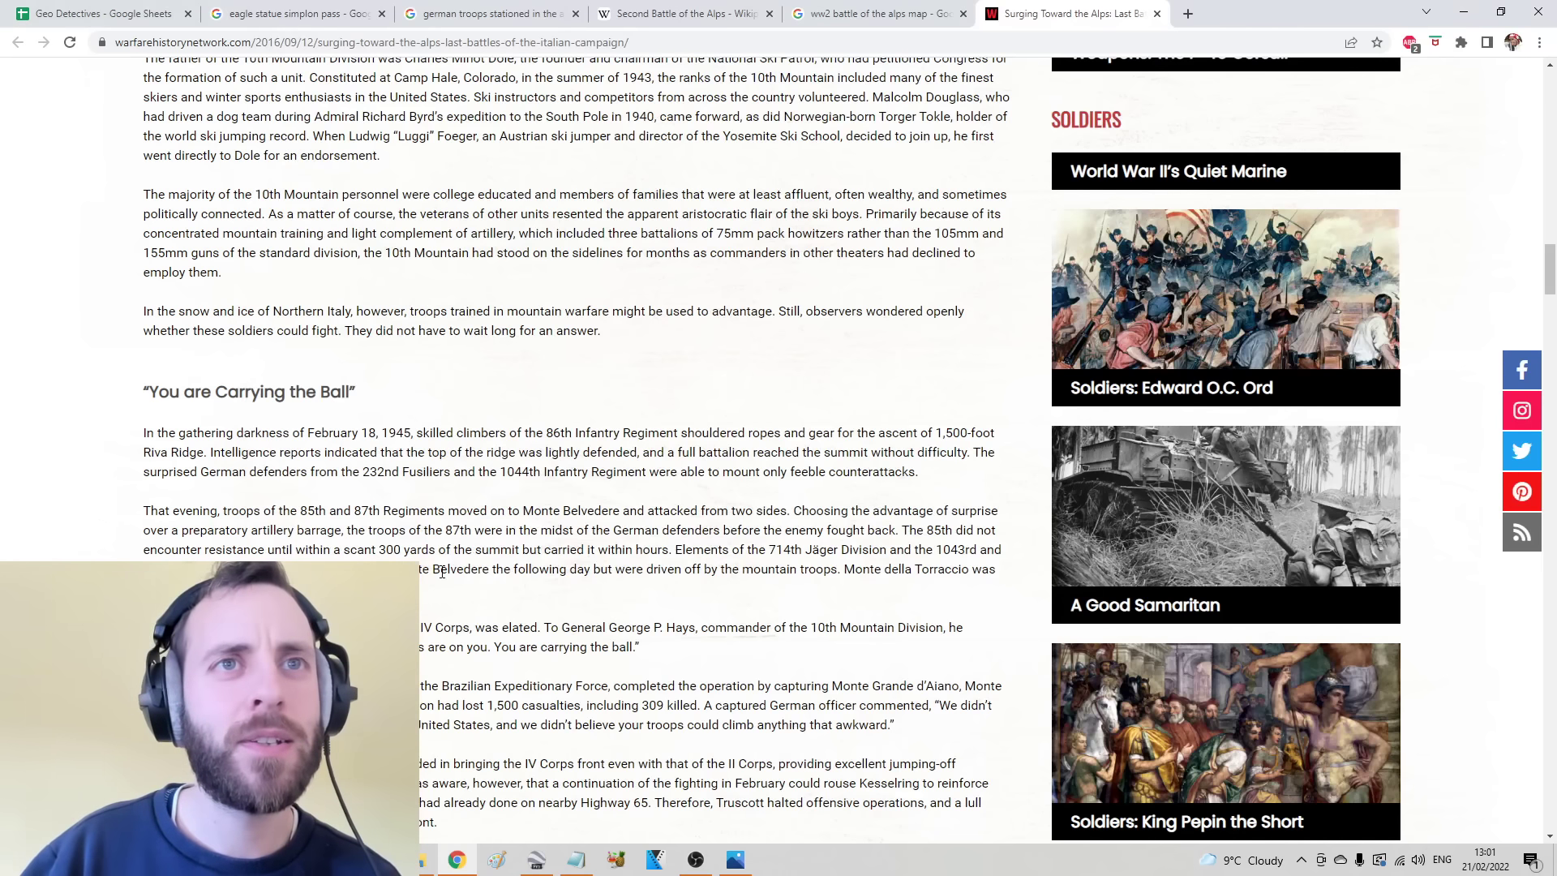
pyautogui.moveTo(391, 568); pyautogui.dragTo(489, 569)
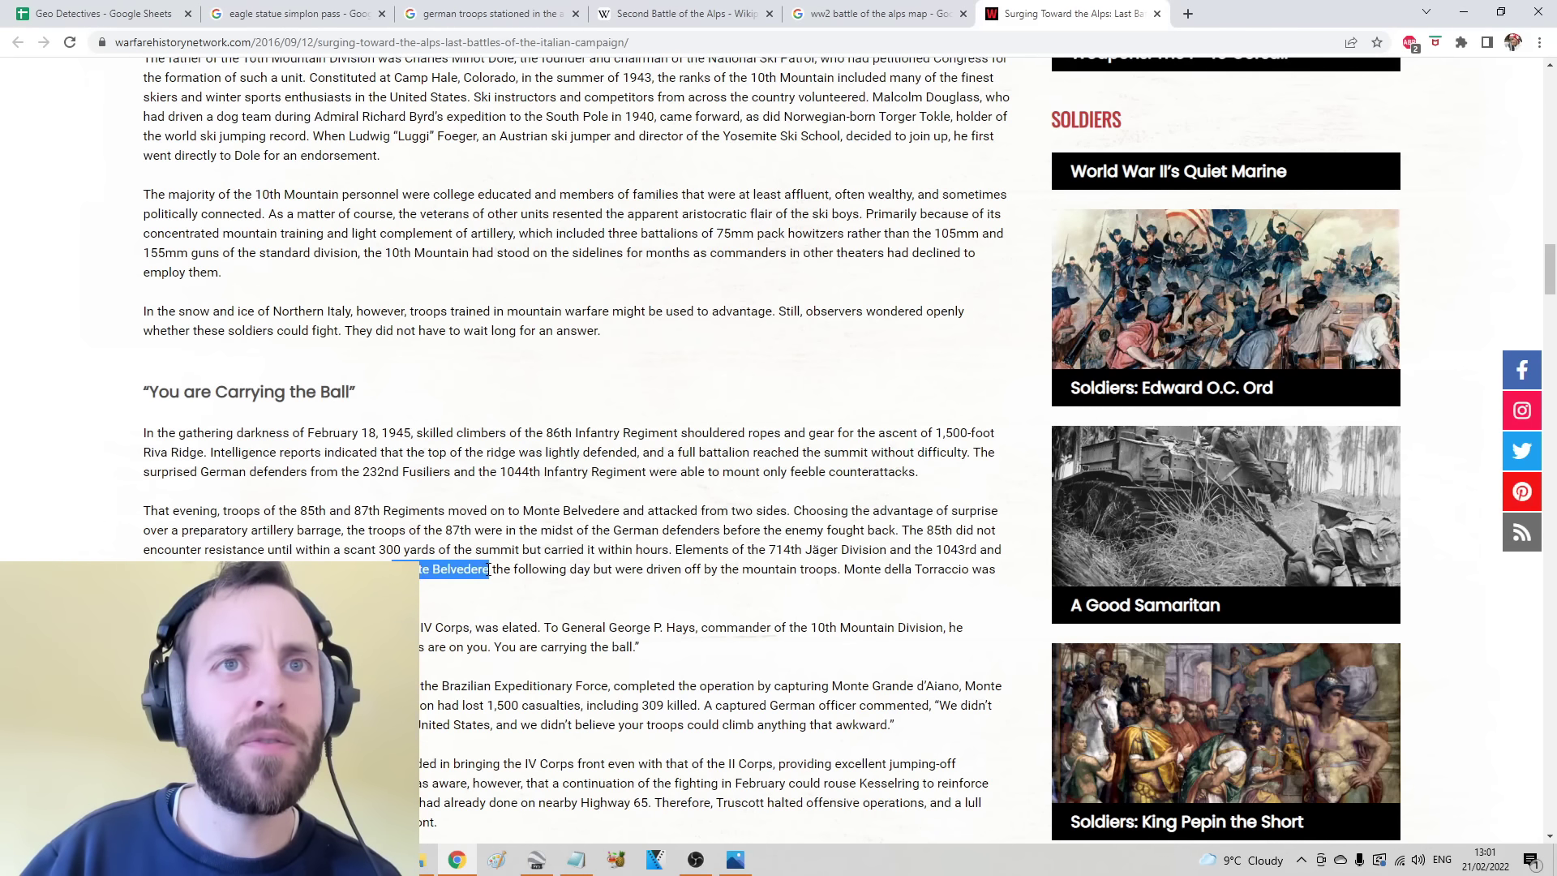
# Step: Copy 'Monte Belvedere' and search for it in Google Earth Pro
pyautogui.rightClick(439, 571)
pyautogui.click(471, 580)
pyautogui.click(536, 859)
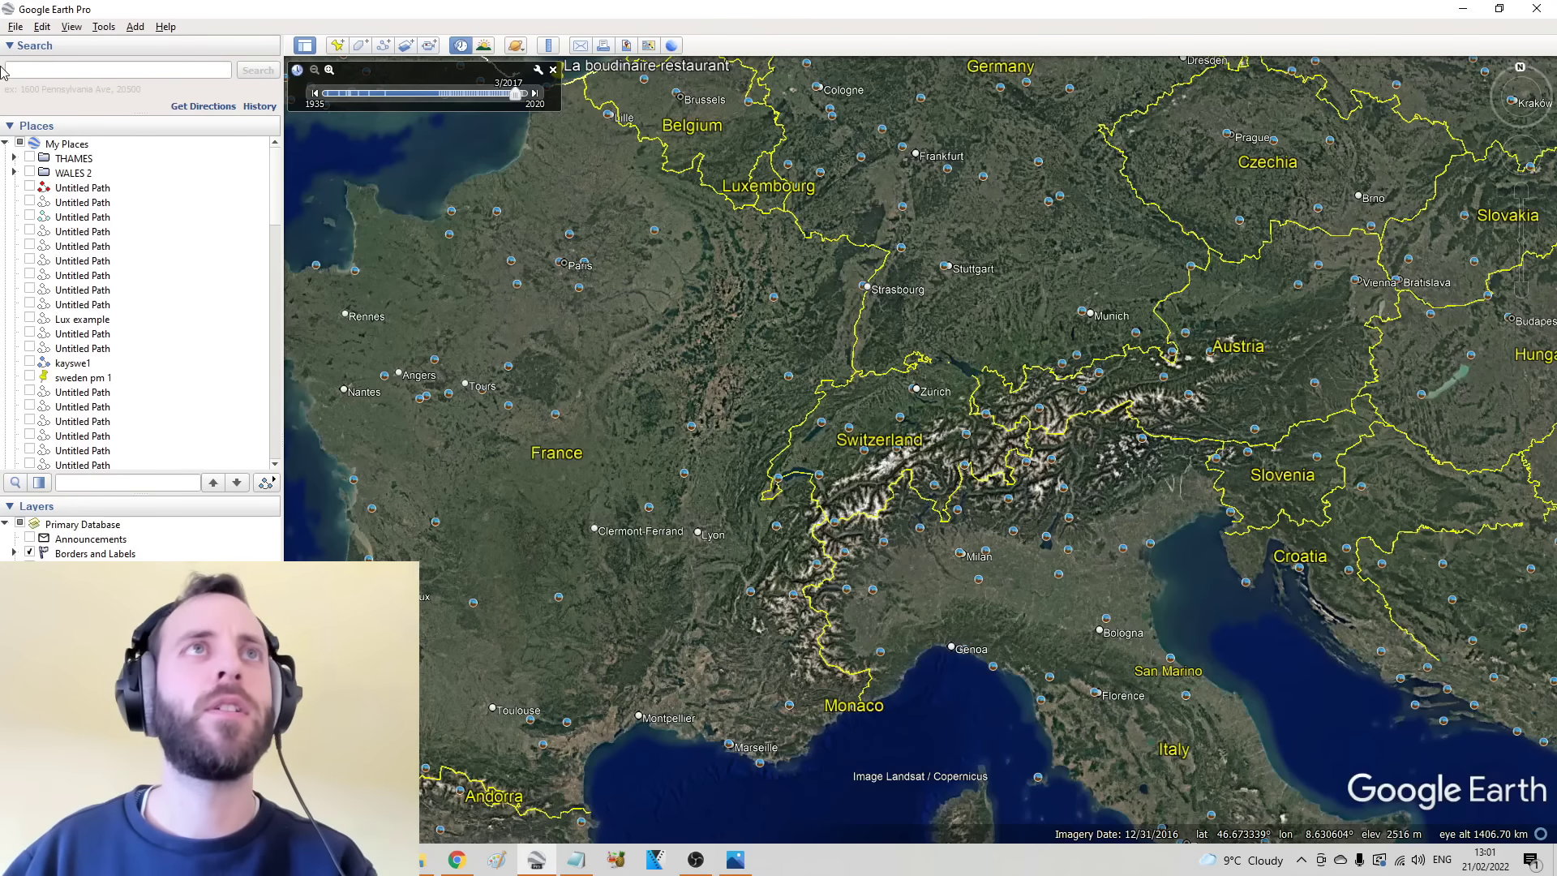
pyautogui.rightClick(50, 69)
pyautogui.click(96, 153)
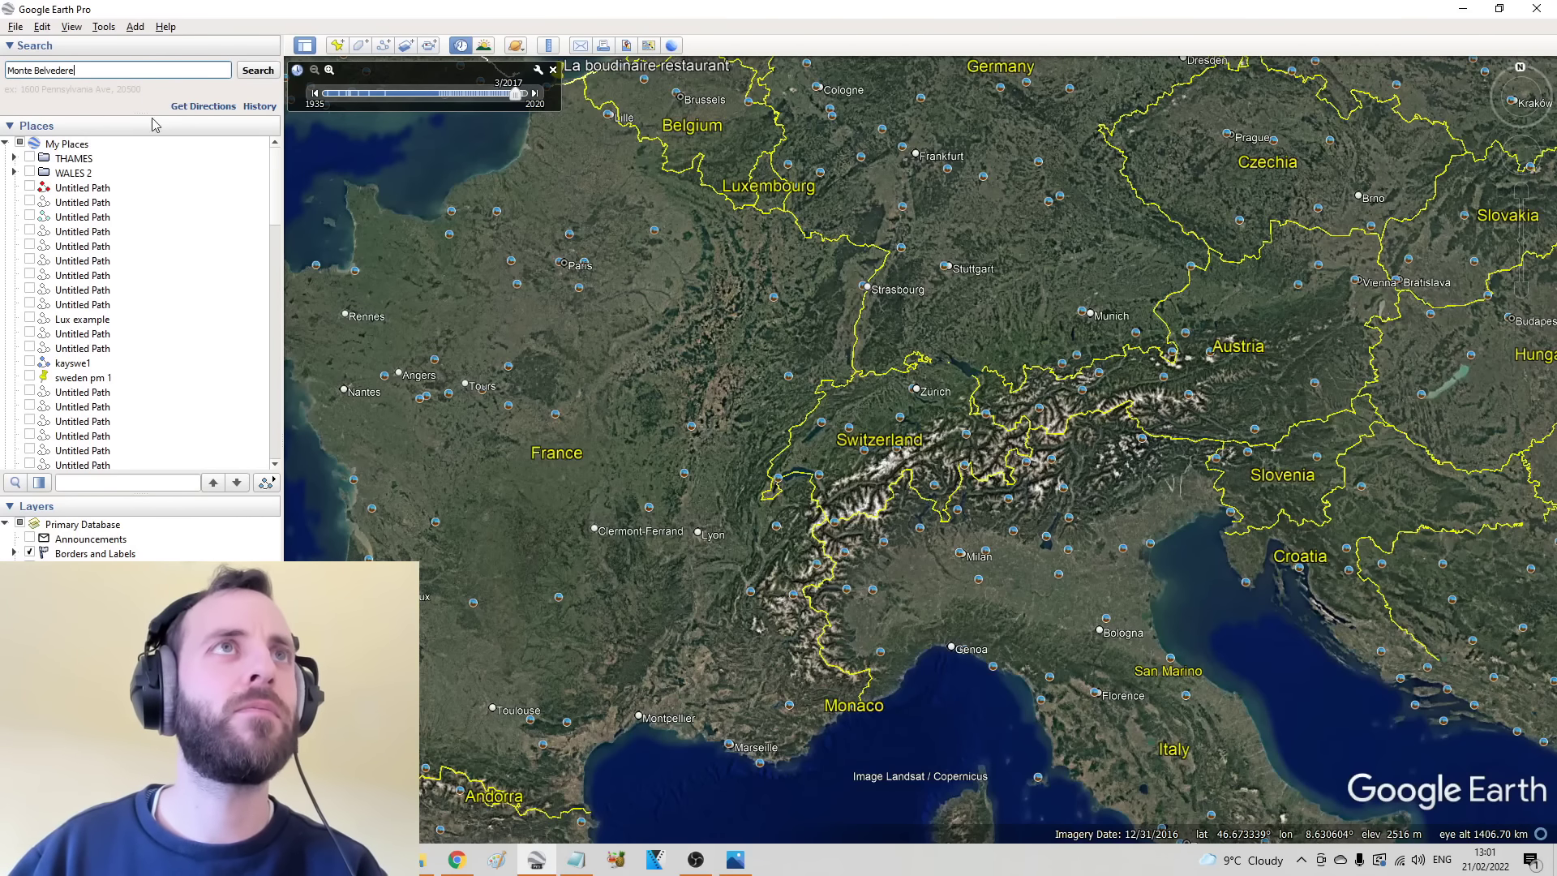
pyautogui.click(258, 70)
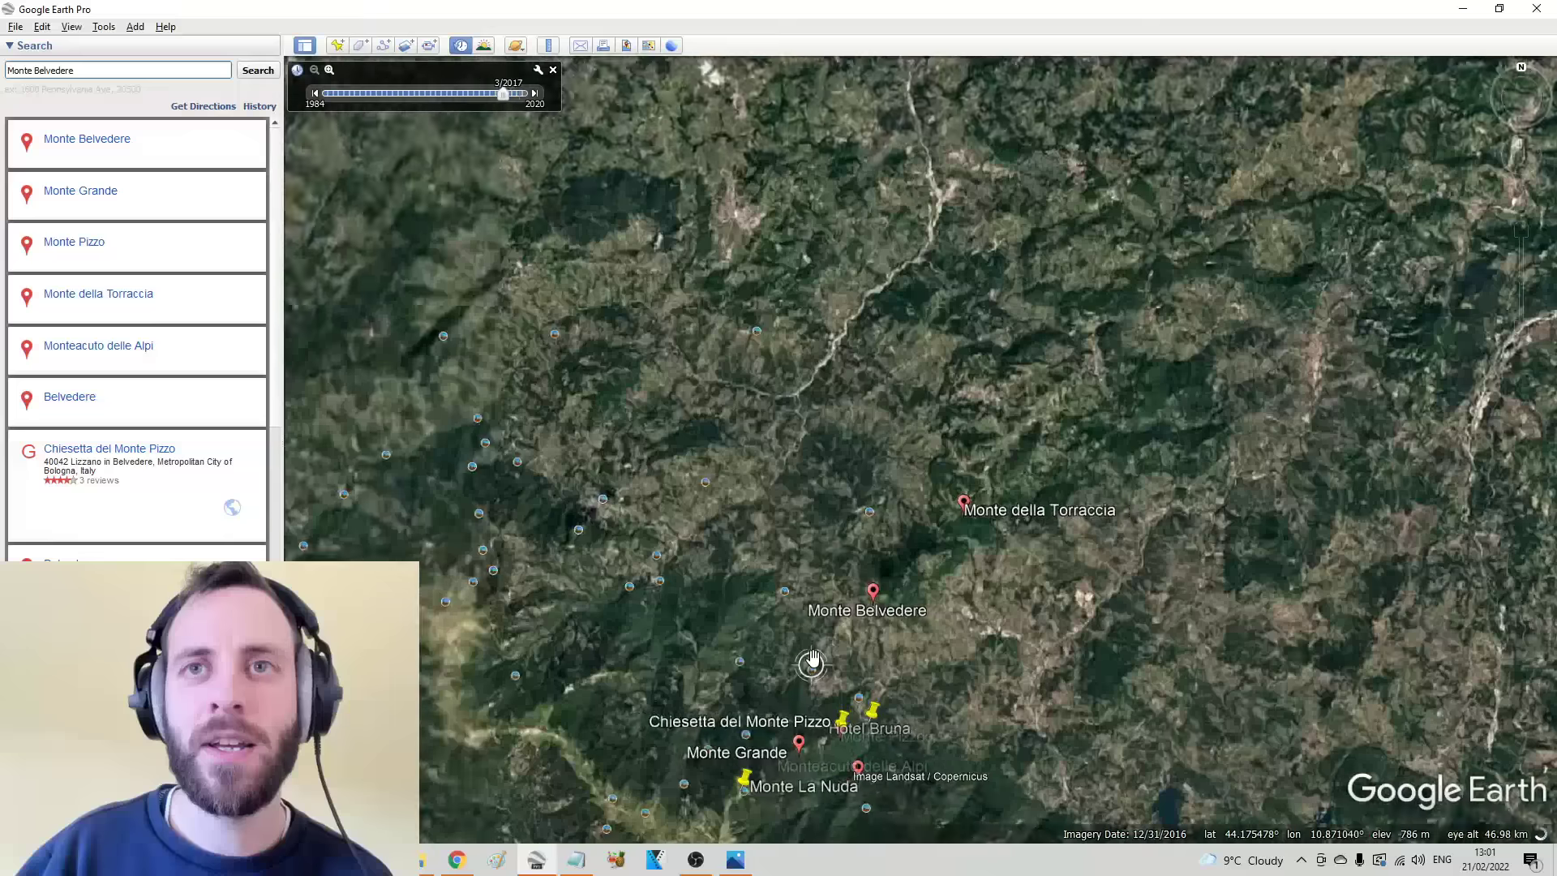
# Step: Zoom out to a wide view of northern Italy and the Alps, then check the soldier photo
pyautogui.scroll(-5, 810, 661)
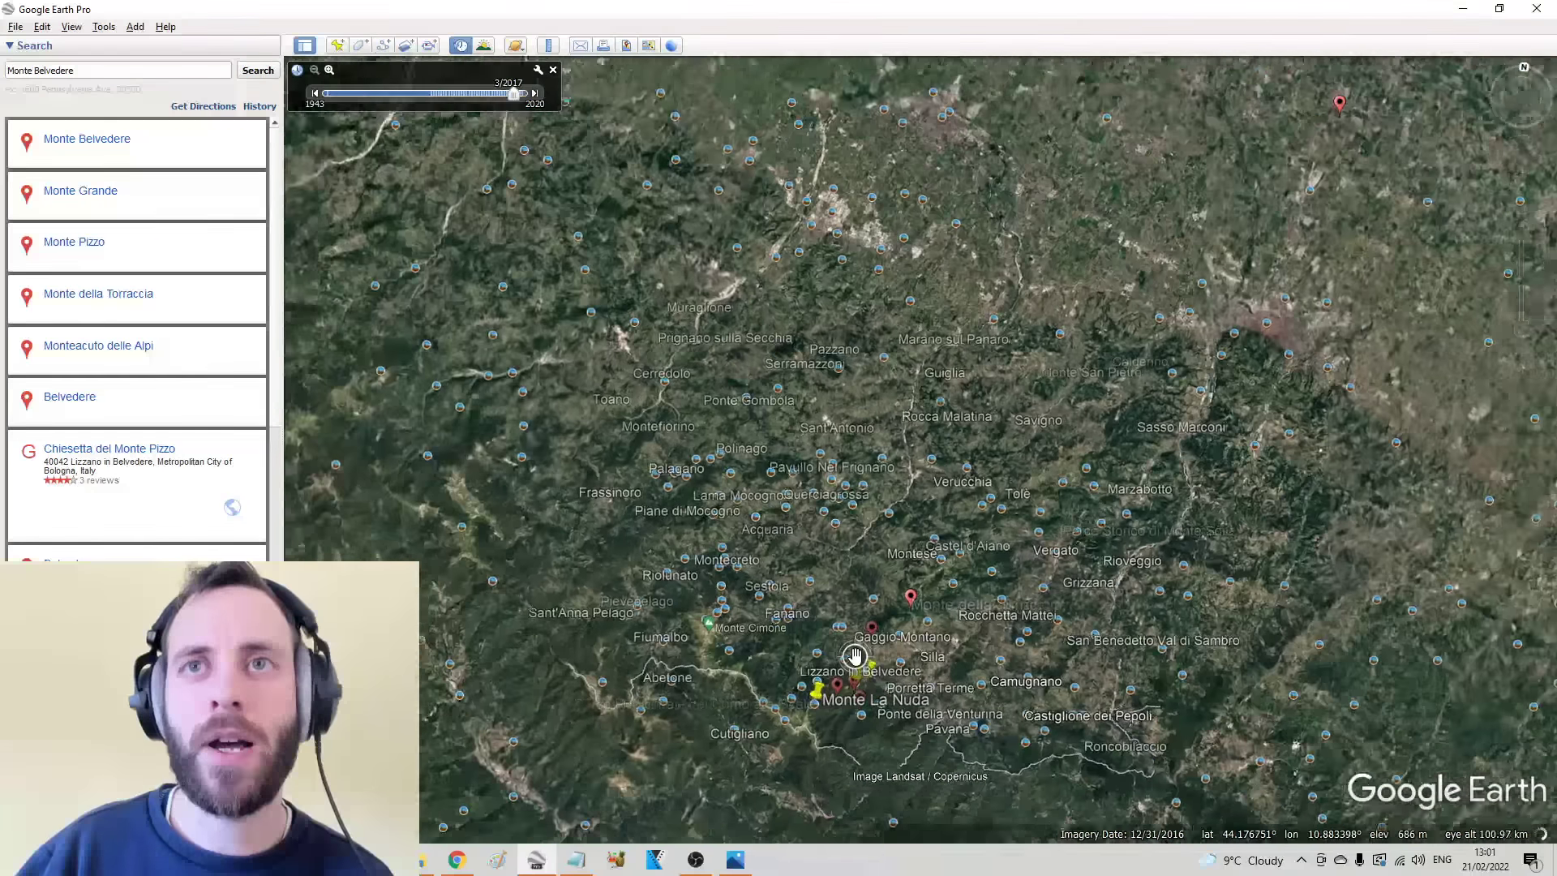
pyautogui.scroll(-10, 854, 654)
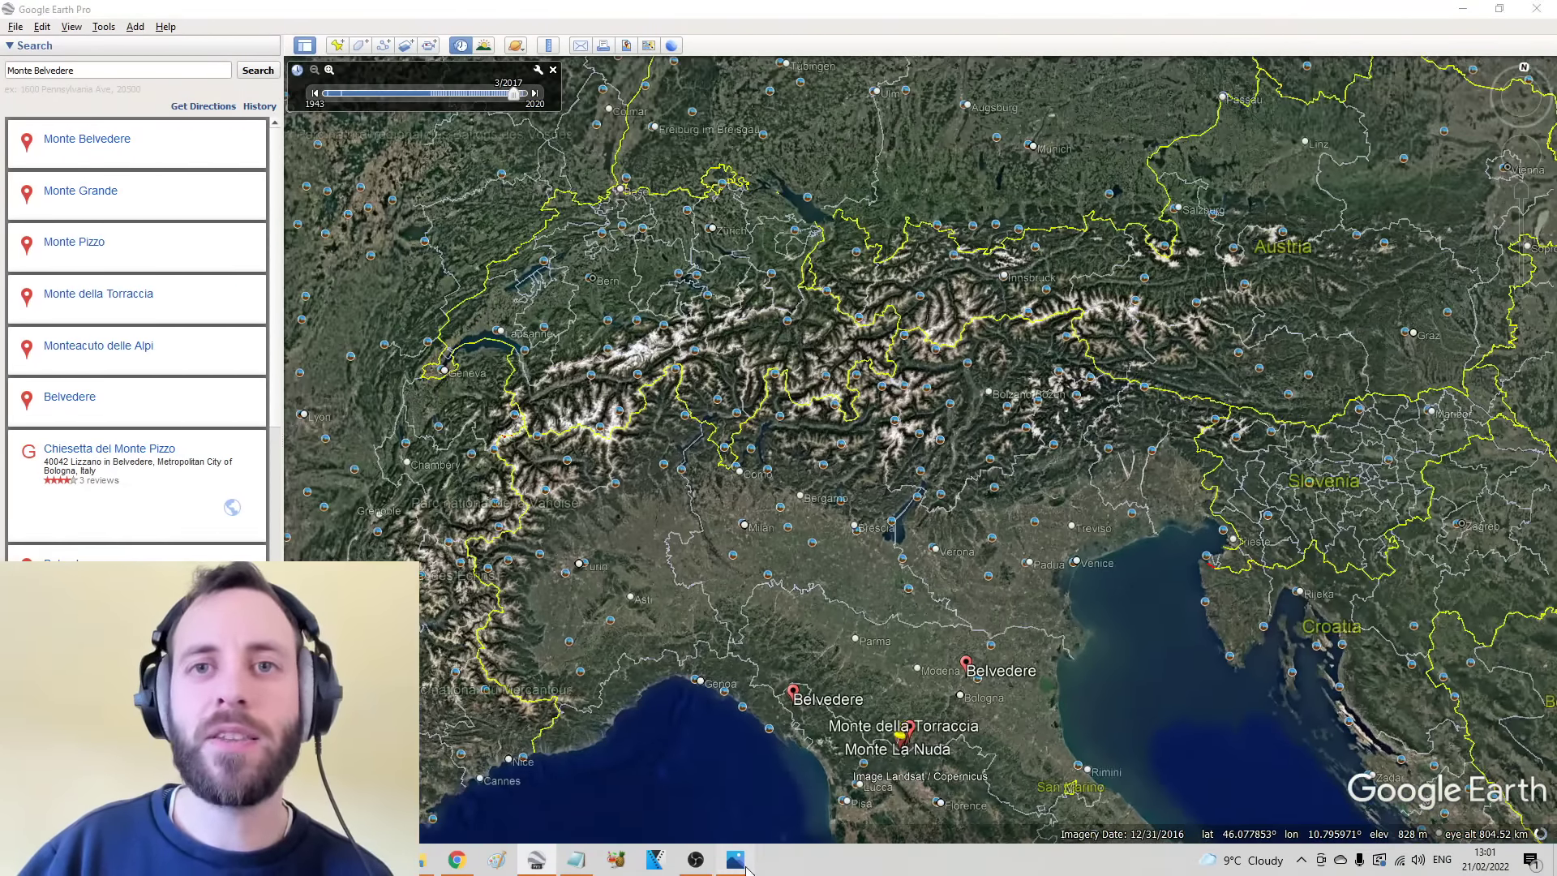
pyautogui.click(735, 859)
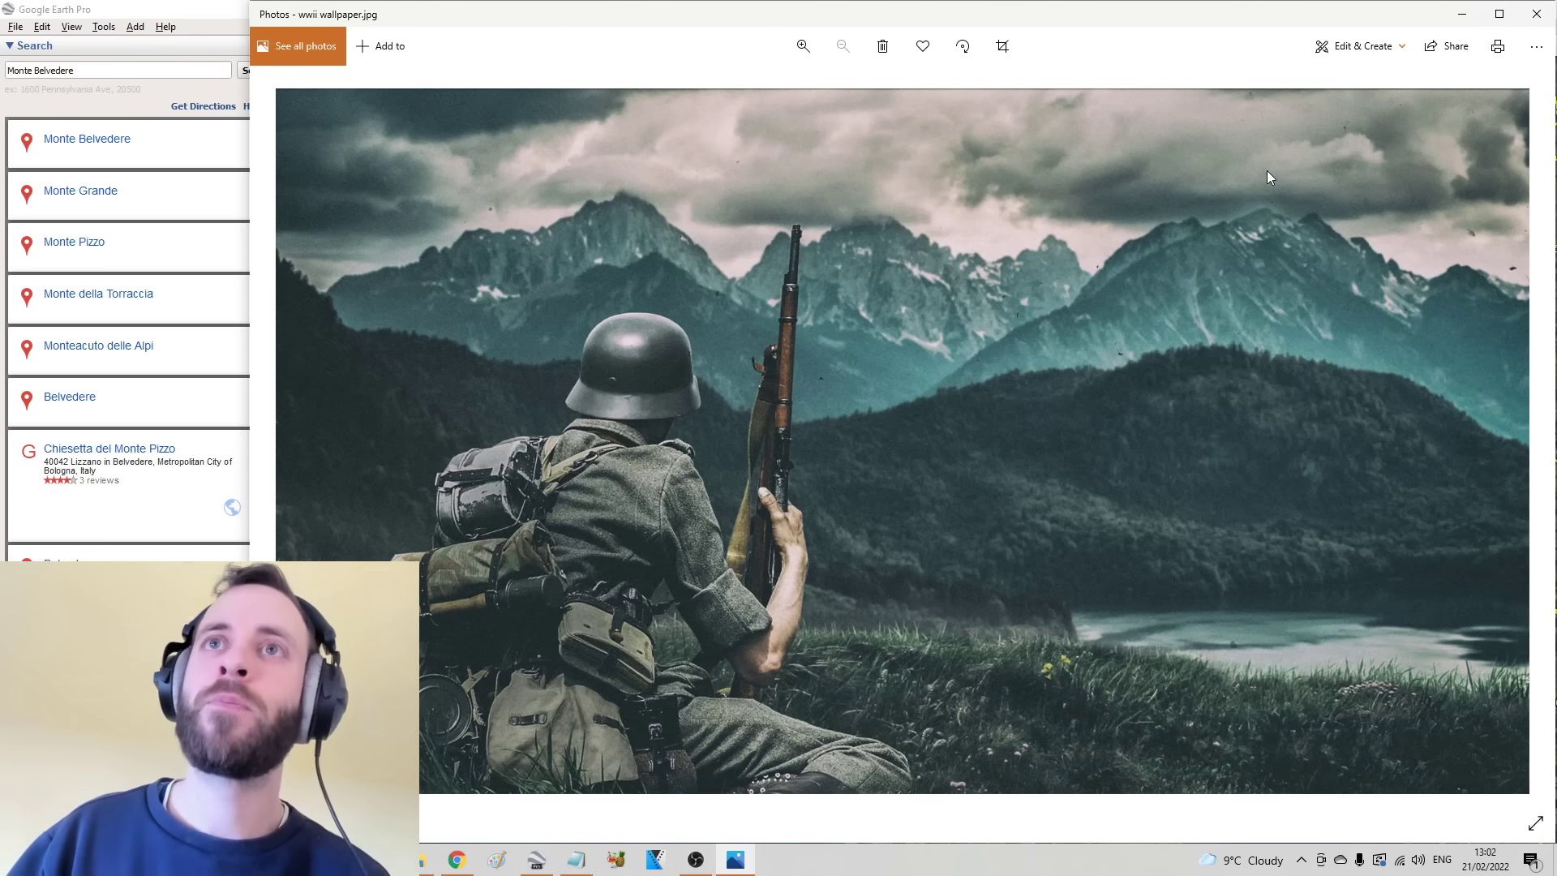
# Step: Zoom from the Alps overview toward Bavaria, checking the soldier photo along the way
pyautogui.click(535, 865)
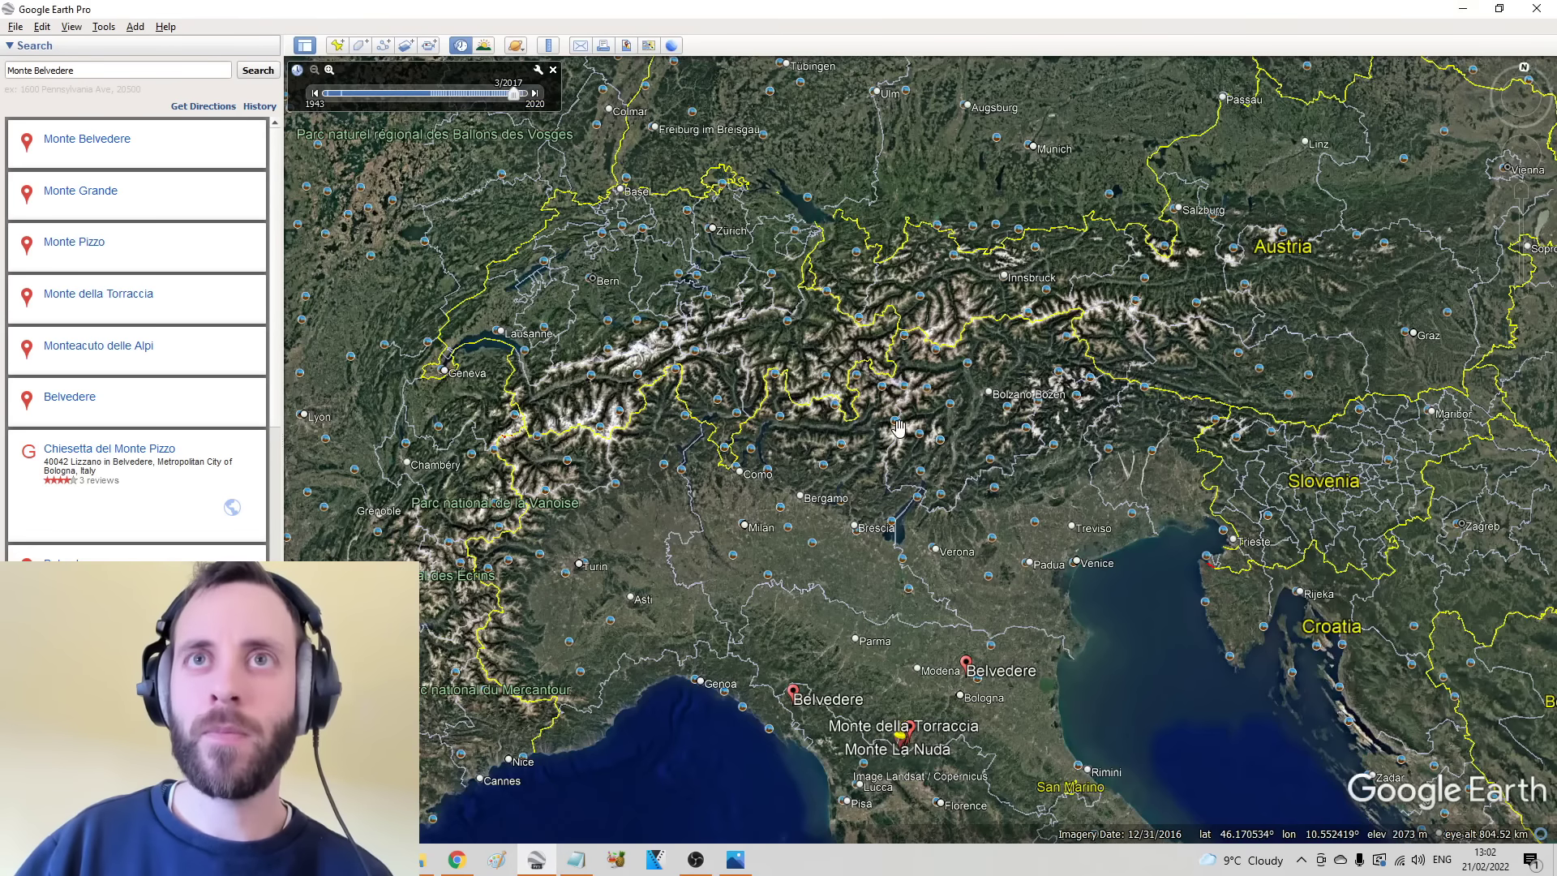
pyautogui.scroll(5, 1006, 478)
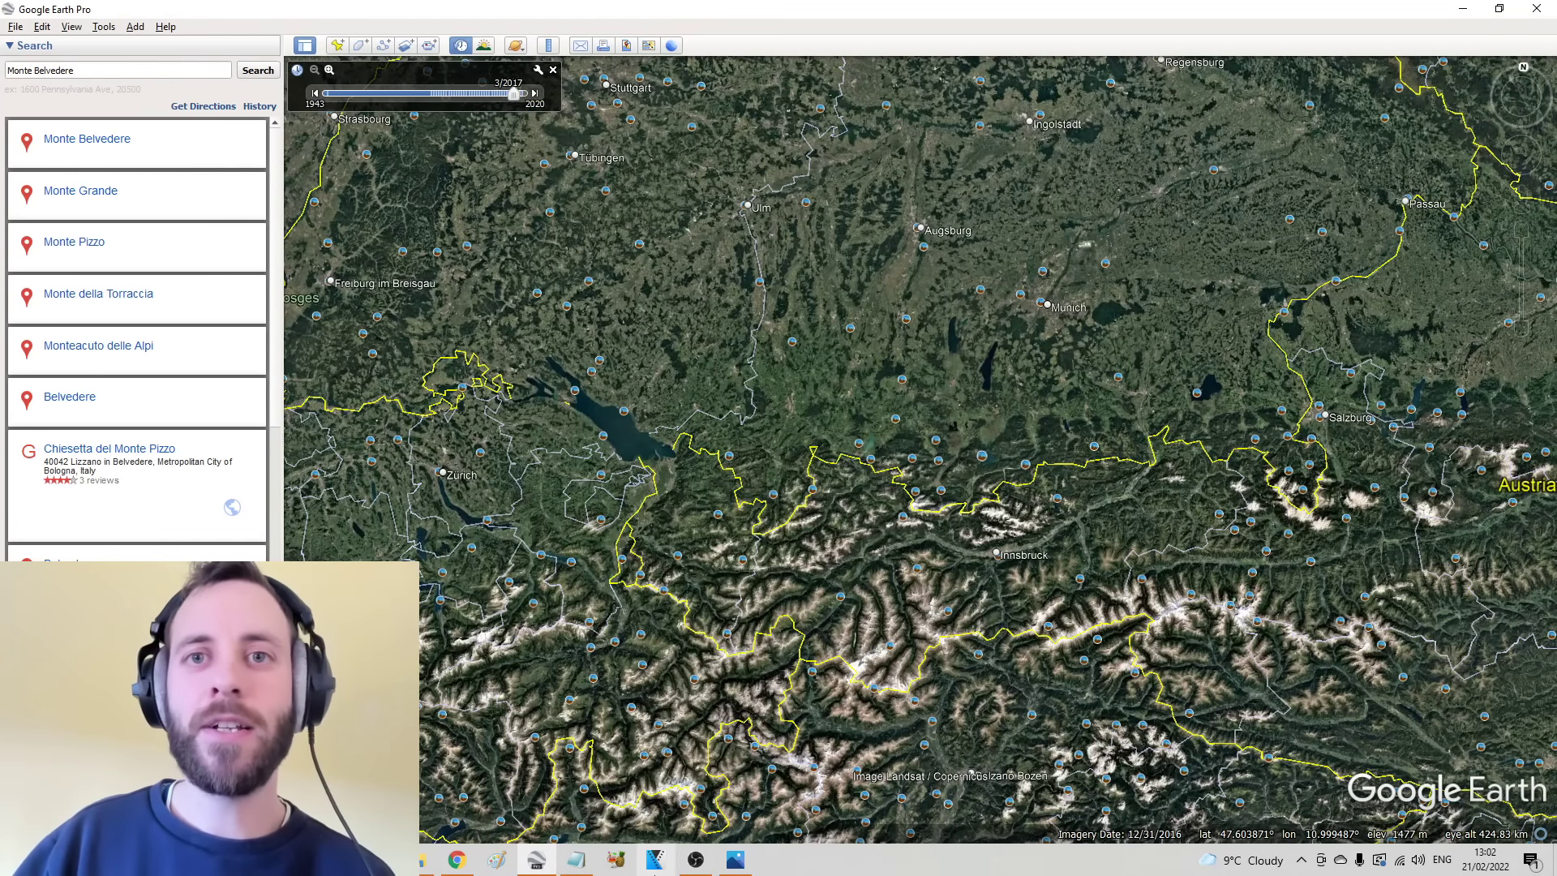
pyautogui.click(735, 859)
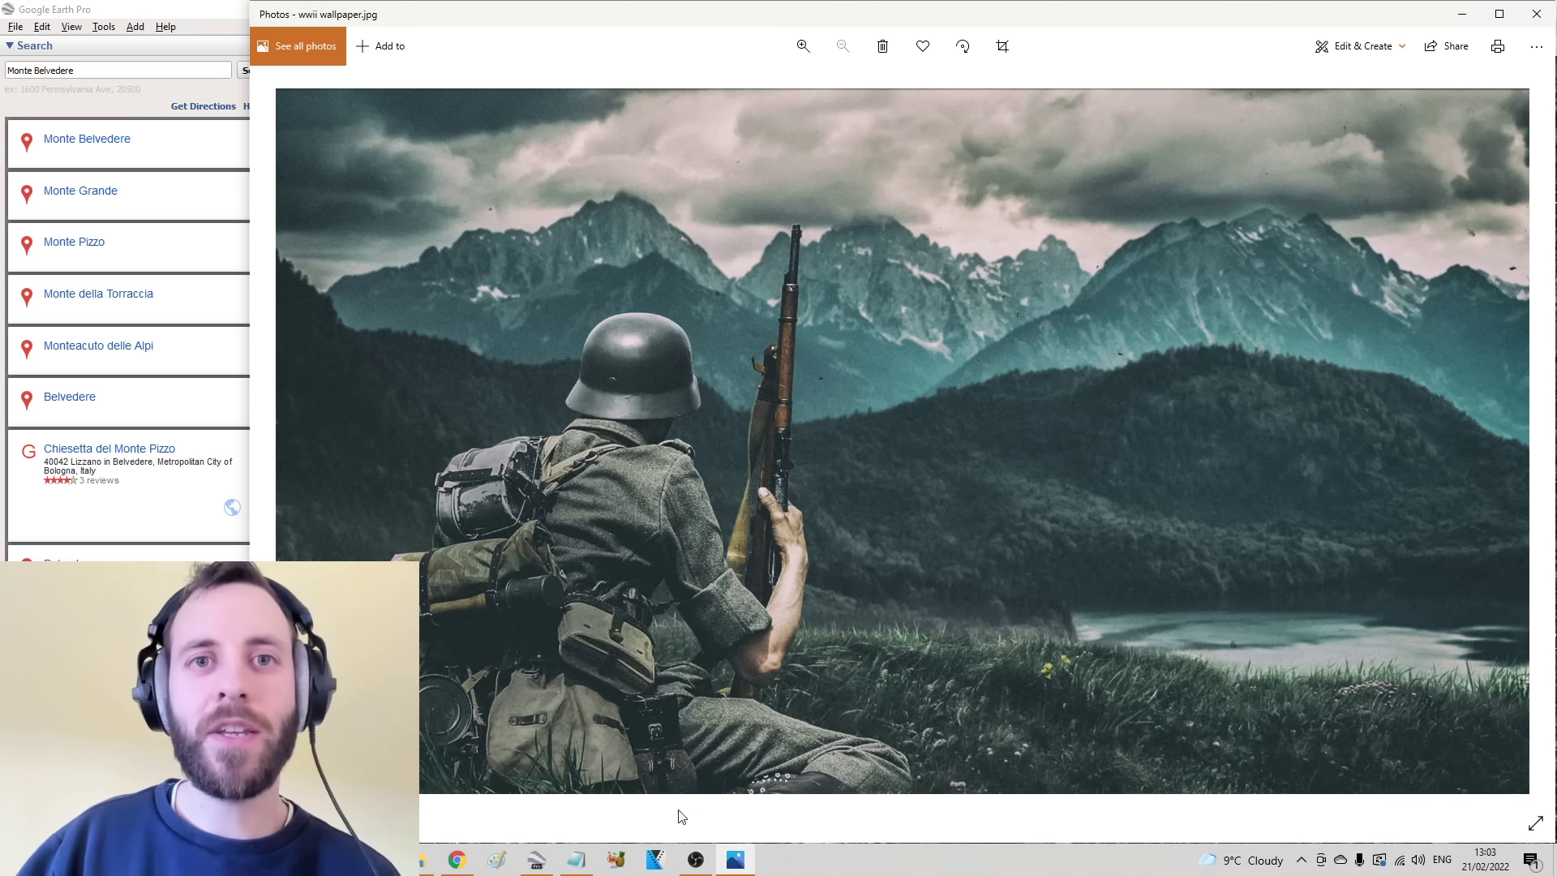
pyautogui.click(536, 860)
pyautogui.scroll(10, 839, 510)
pyautogui.scroll(5, 1160, 426)
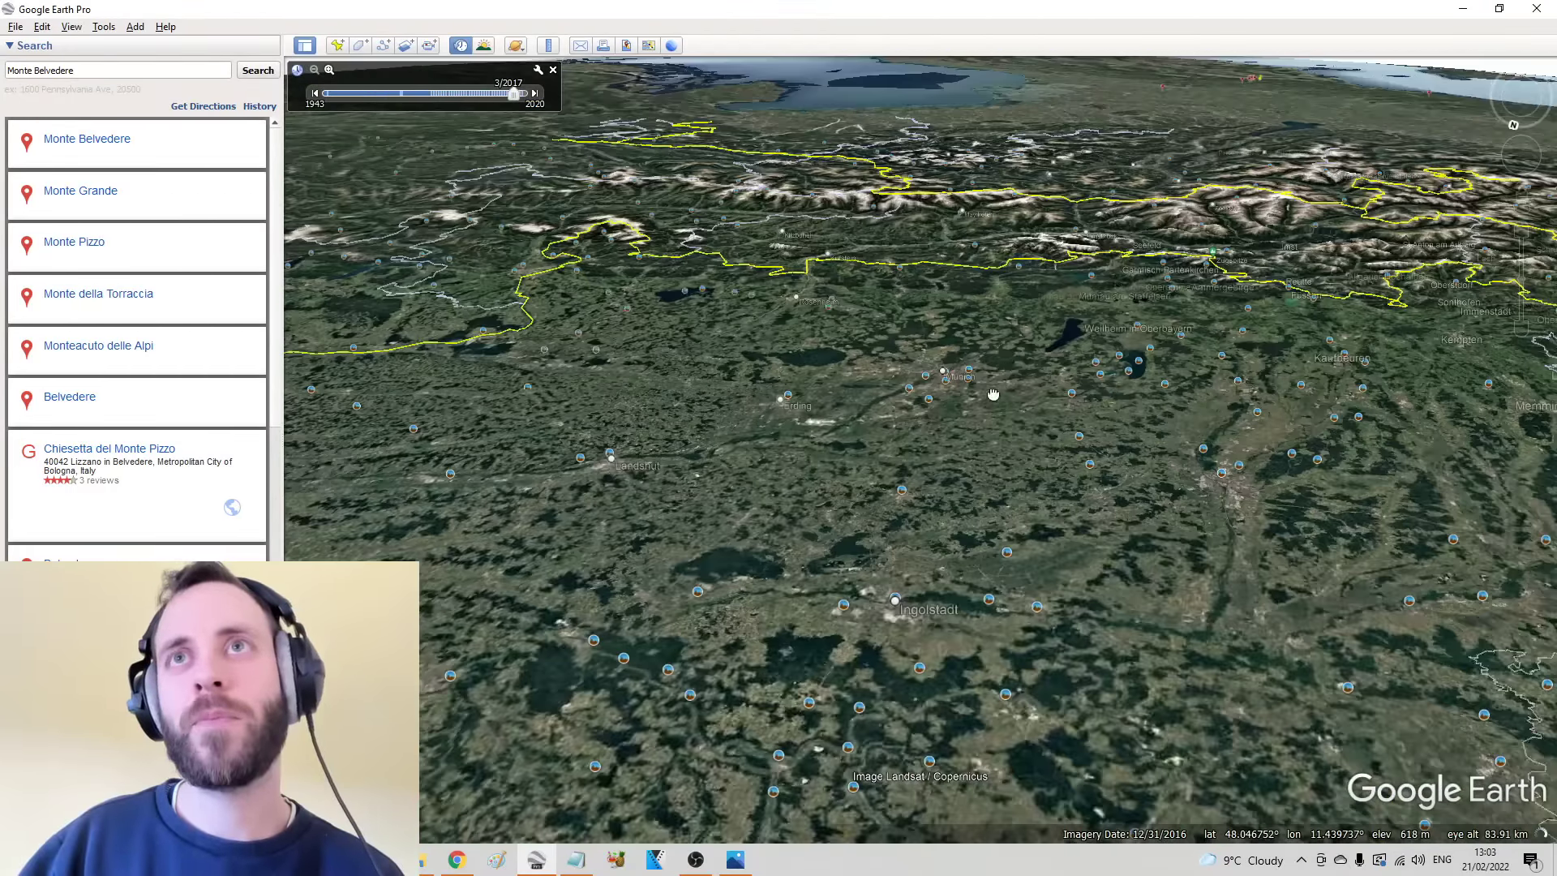
pyautogui.scroll(5, 966, 530)
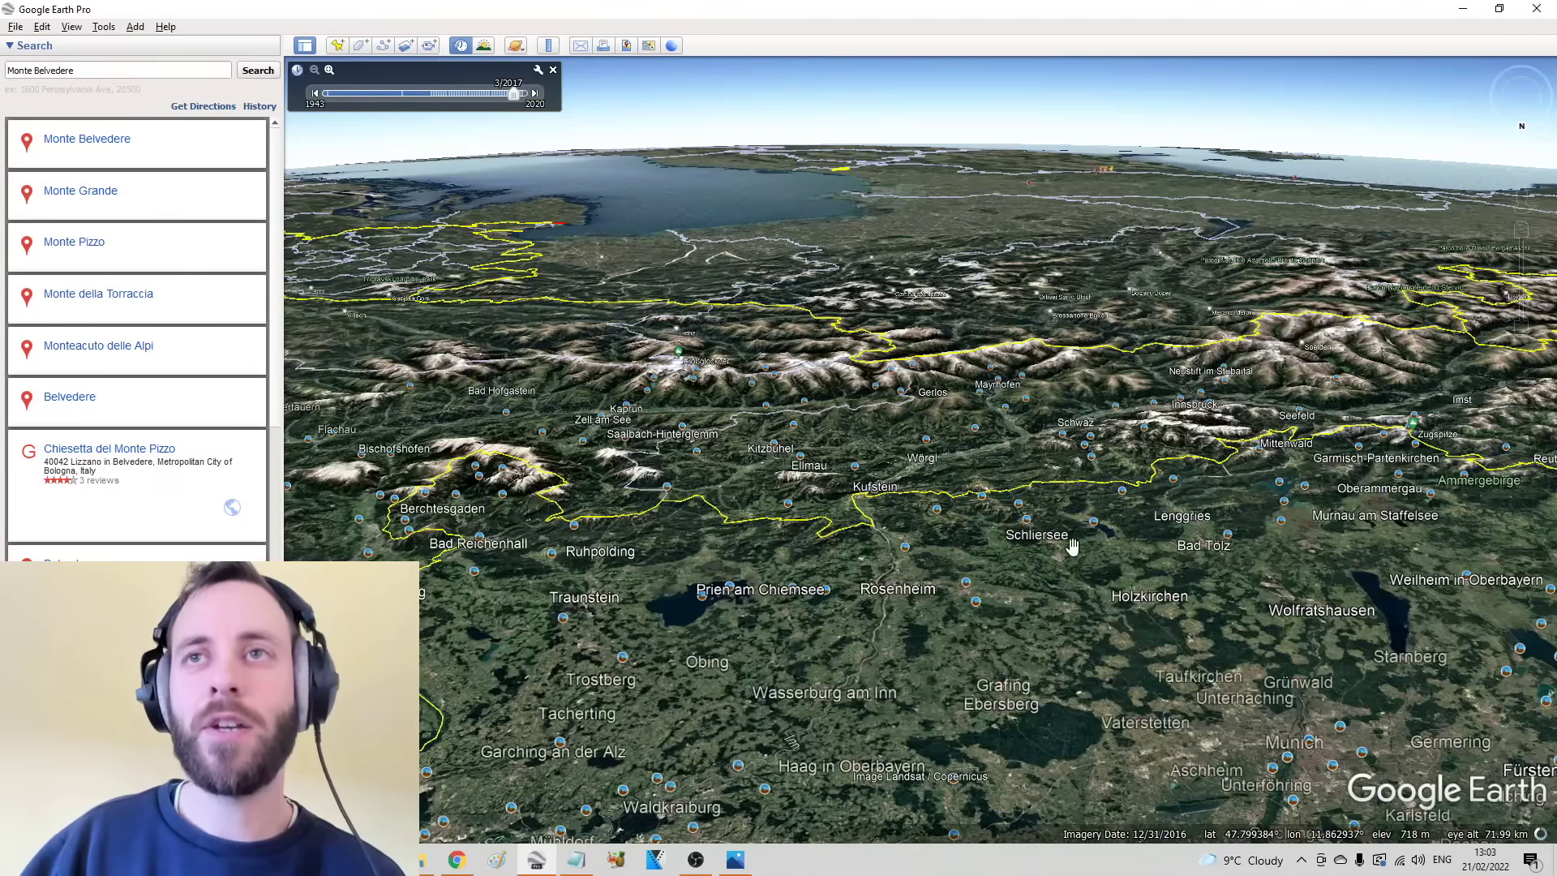
pyautogui.scroll(5, 973, 584)
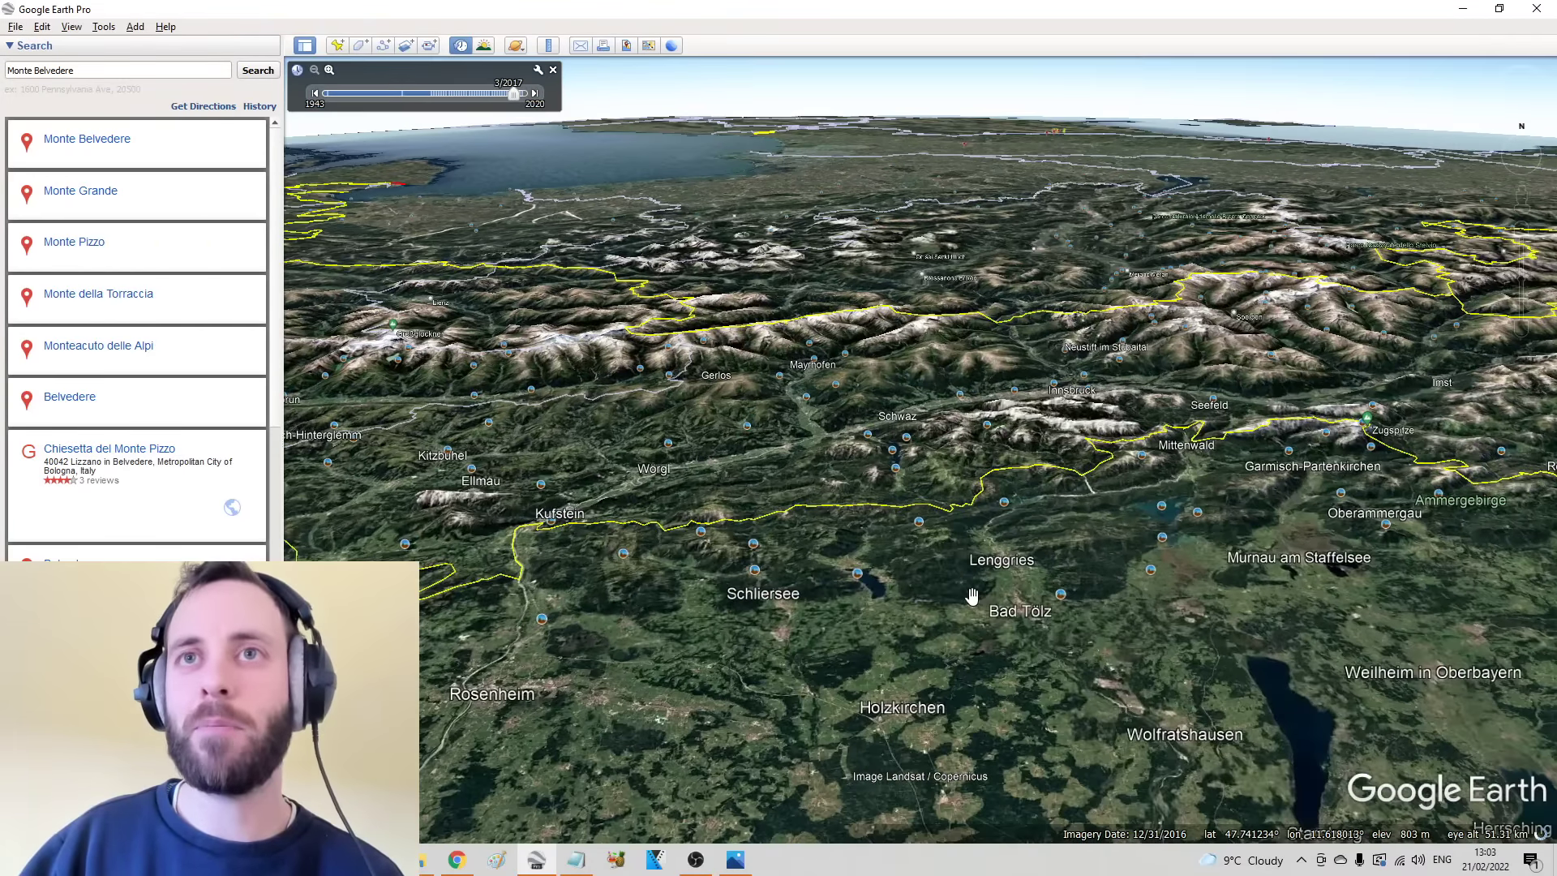
# Step: Tilt the view over Lenggries and zoom in low over the mountains around Bayrischzell
pyautogui.moveTo(972, 596); pyautogui.dragTo(918, 543)
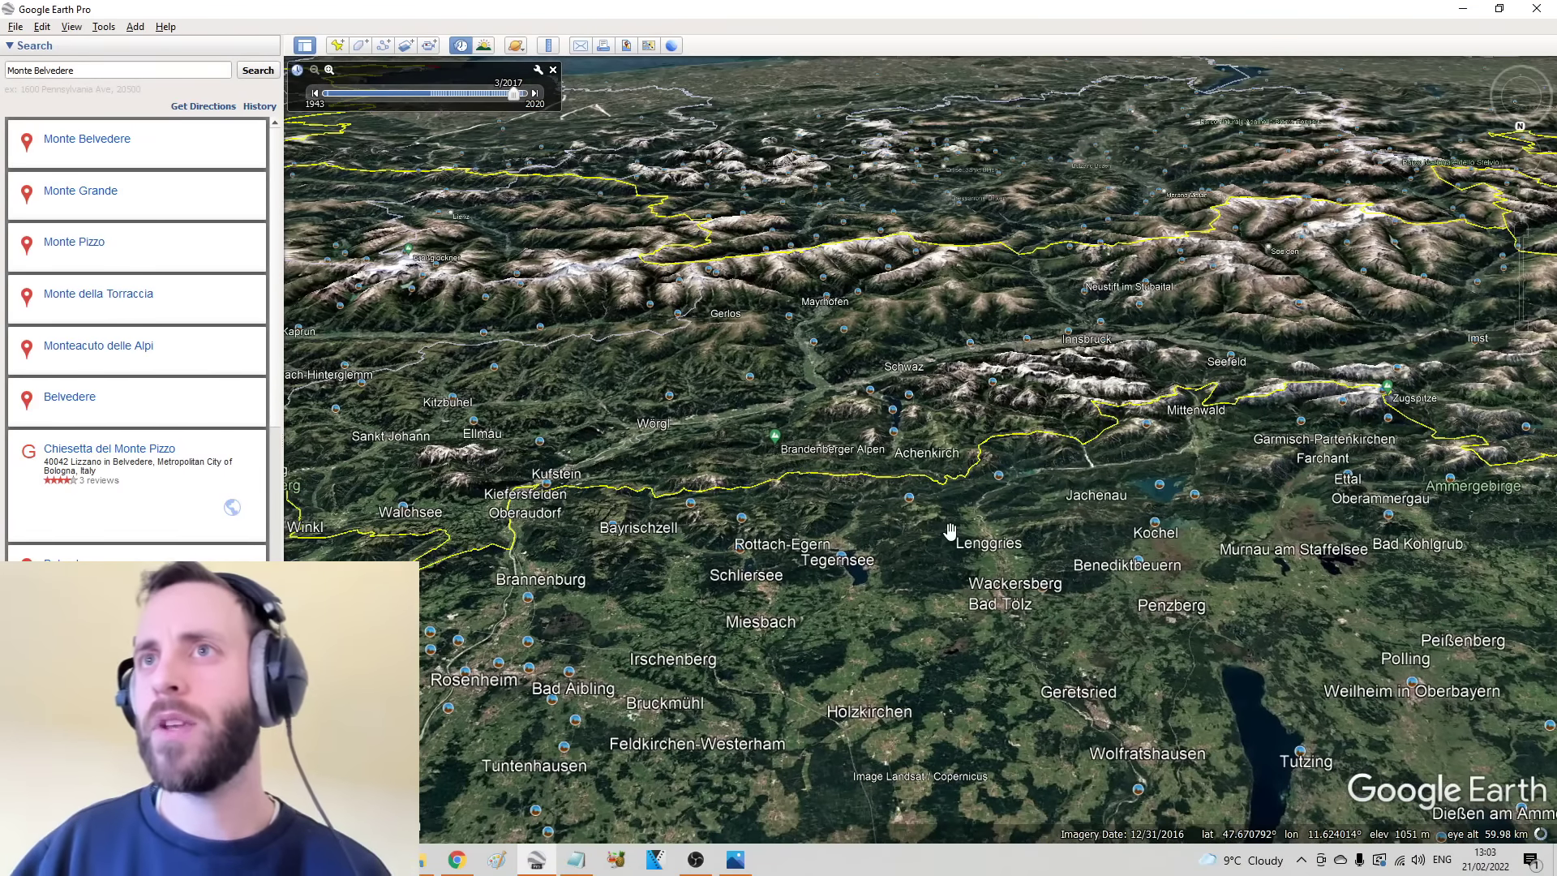
pyautogui.scroll(5, 966, 527)
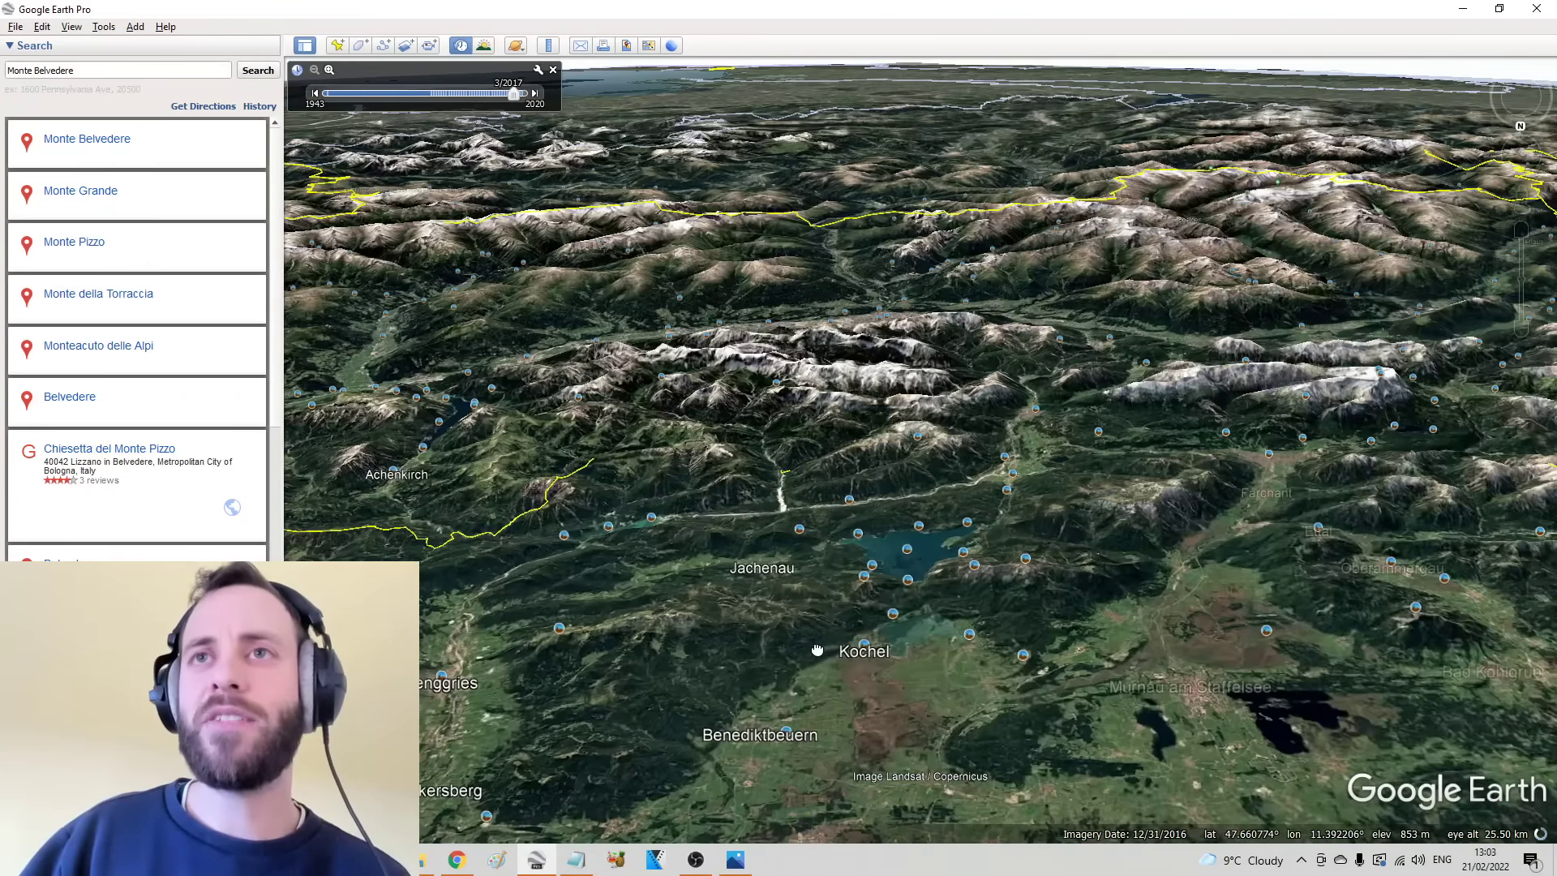
pyautogui.scroll(5, 828, 618)
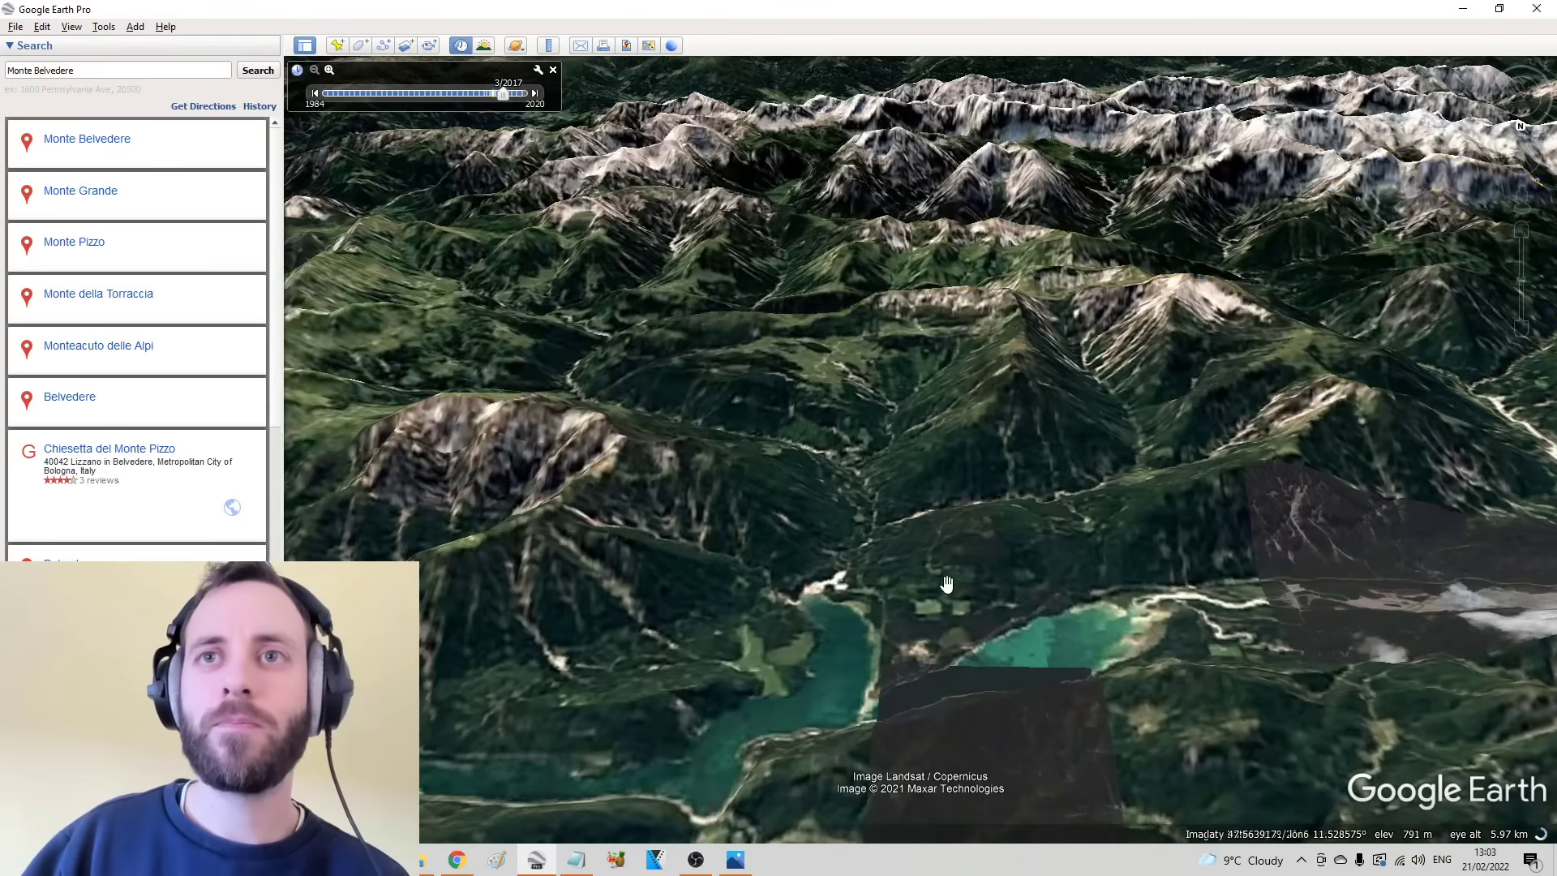
pyautogui.scroll(2, 950, 570)
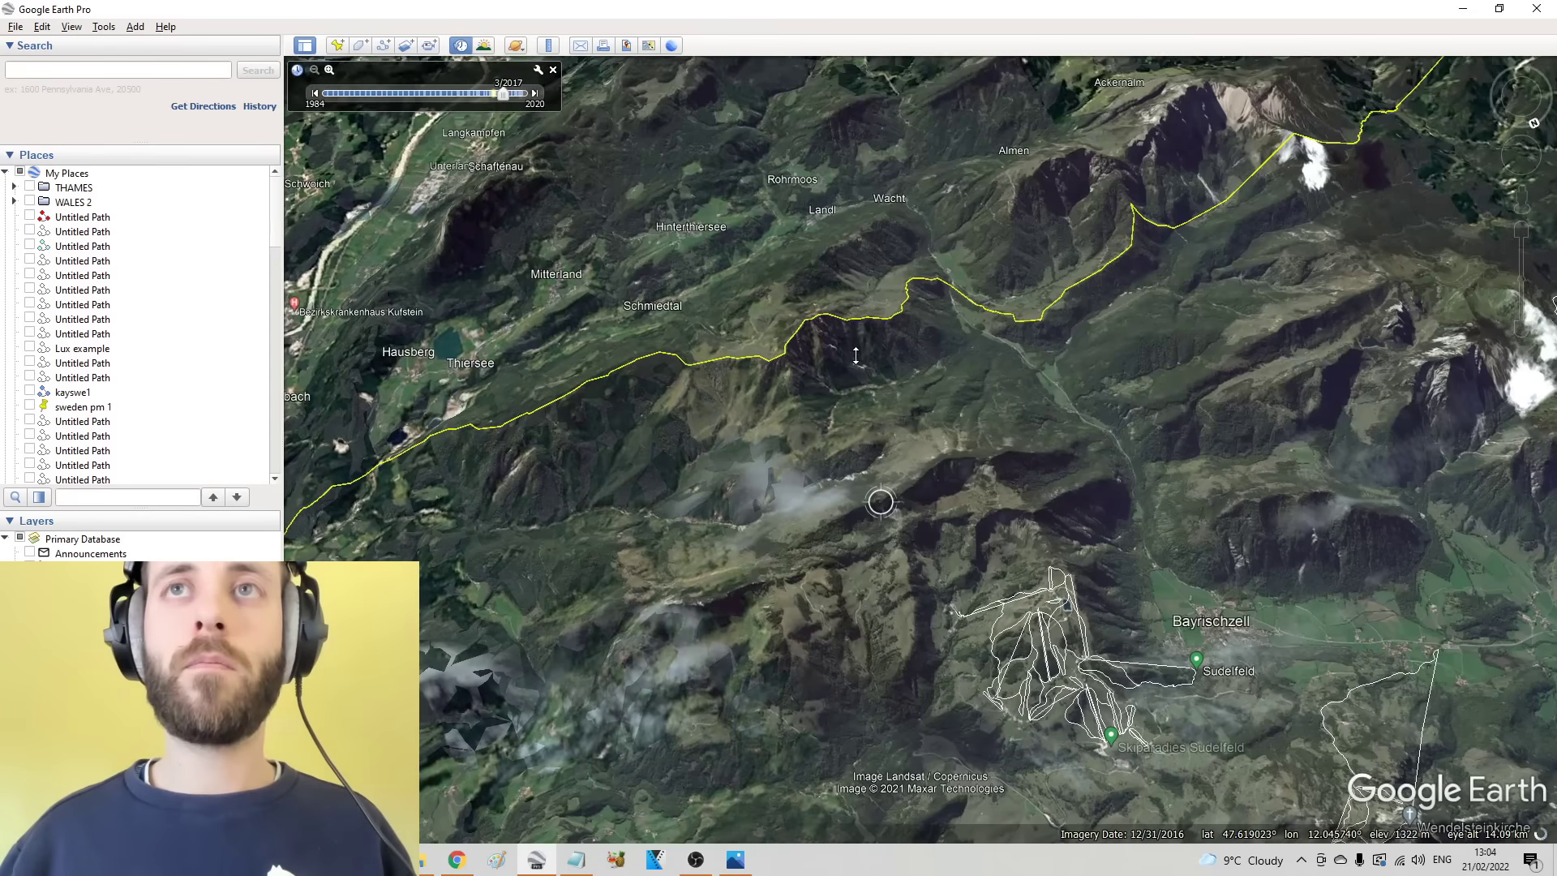
# Step: Rotate and tilt the view over the Königssee valley and compare it with the soldier photo
pyautogui.moveTo(855, 356); pyautogui.dragTo(867, 390)
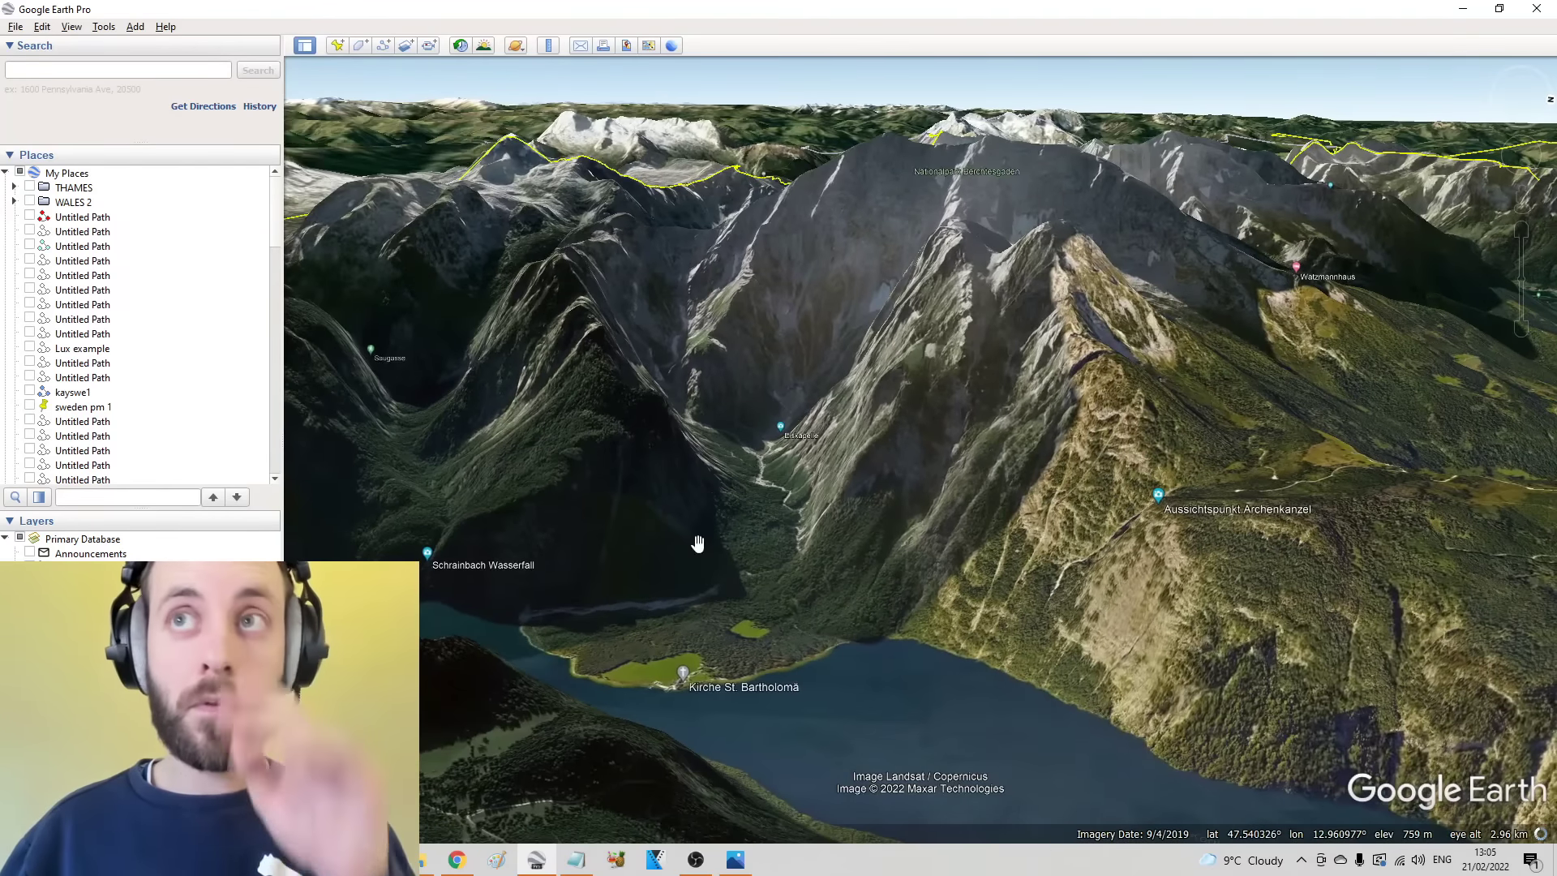
pyautogui.moveTo(923, 498); pyautogui.dragTo(924, 519)
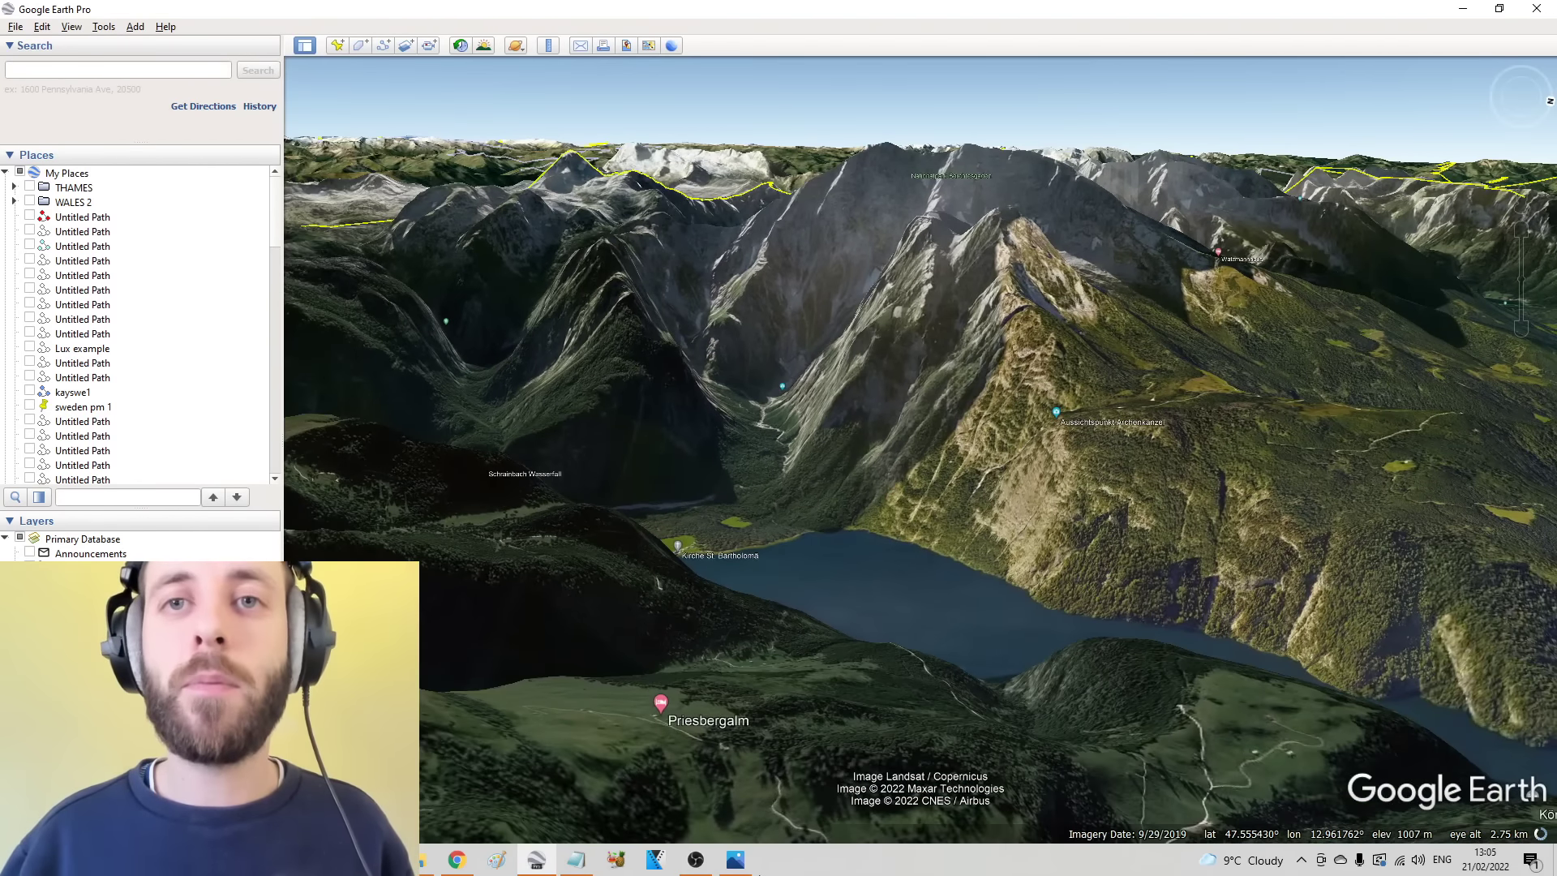
pyautogui.click(741, 855)
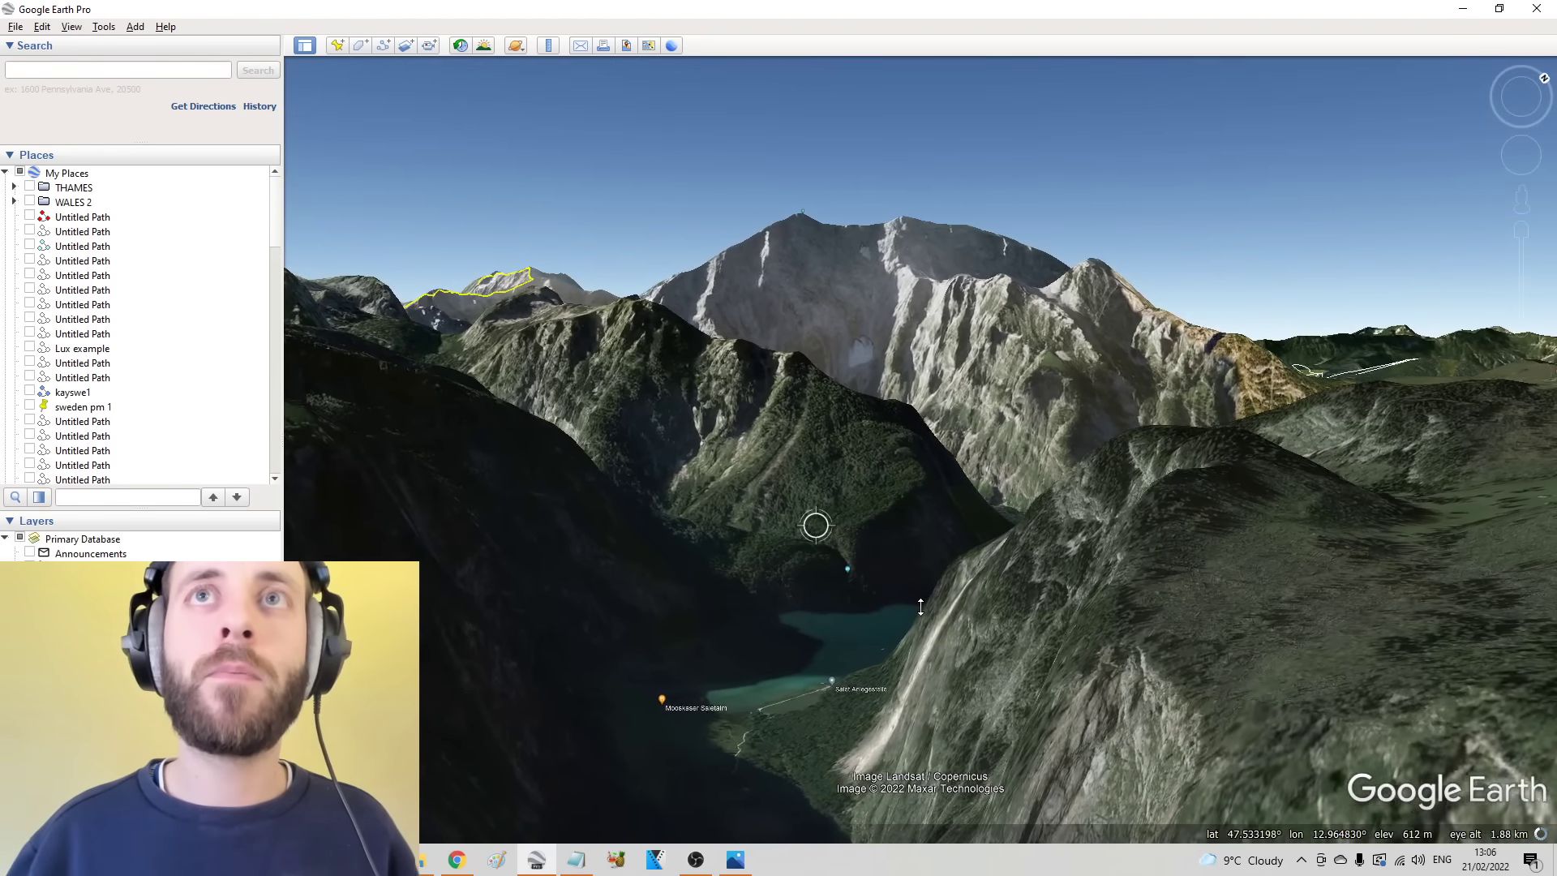
pyautogui.click(738, 861)
pyautogui.click(740, 862)
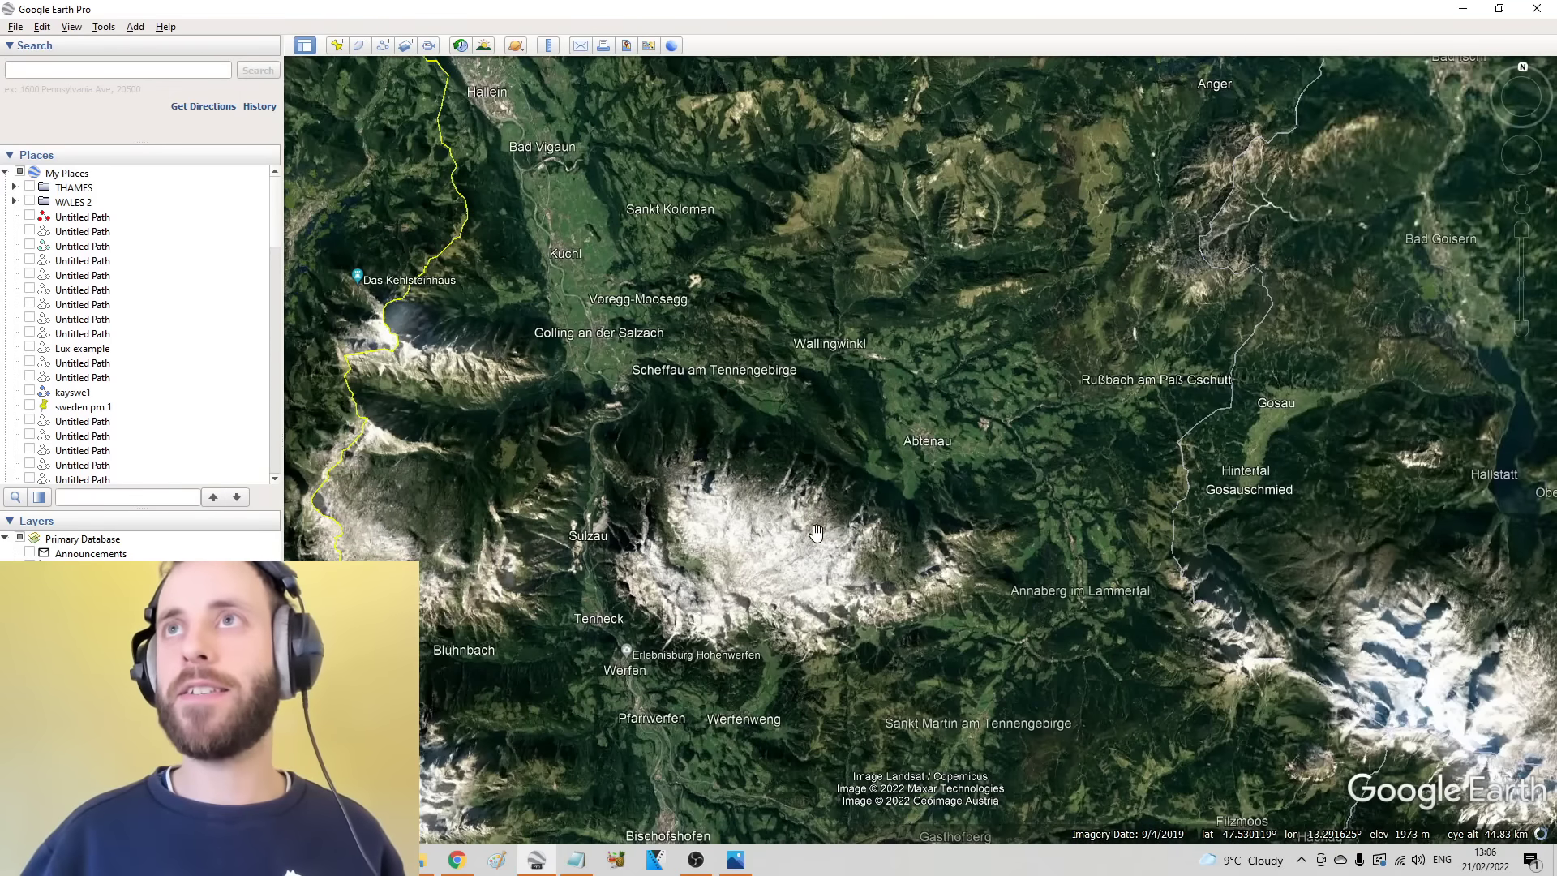
# Step: Pan across the Austrian Alps and rotate the lake view half a turn, checking it against the soldier photo
pyautogui.moveTo(816, 533); pyautogui.dragTo(874, 419)
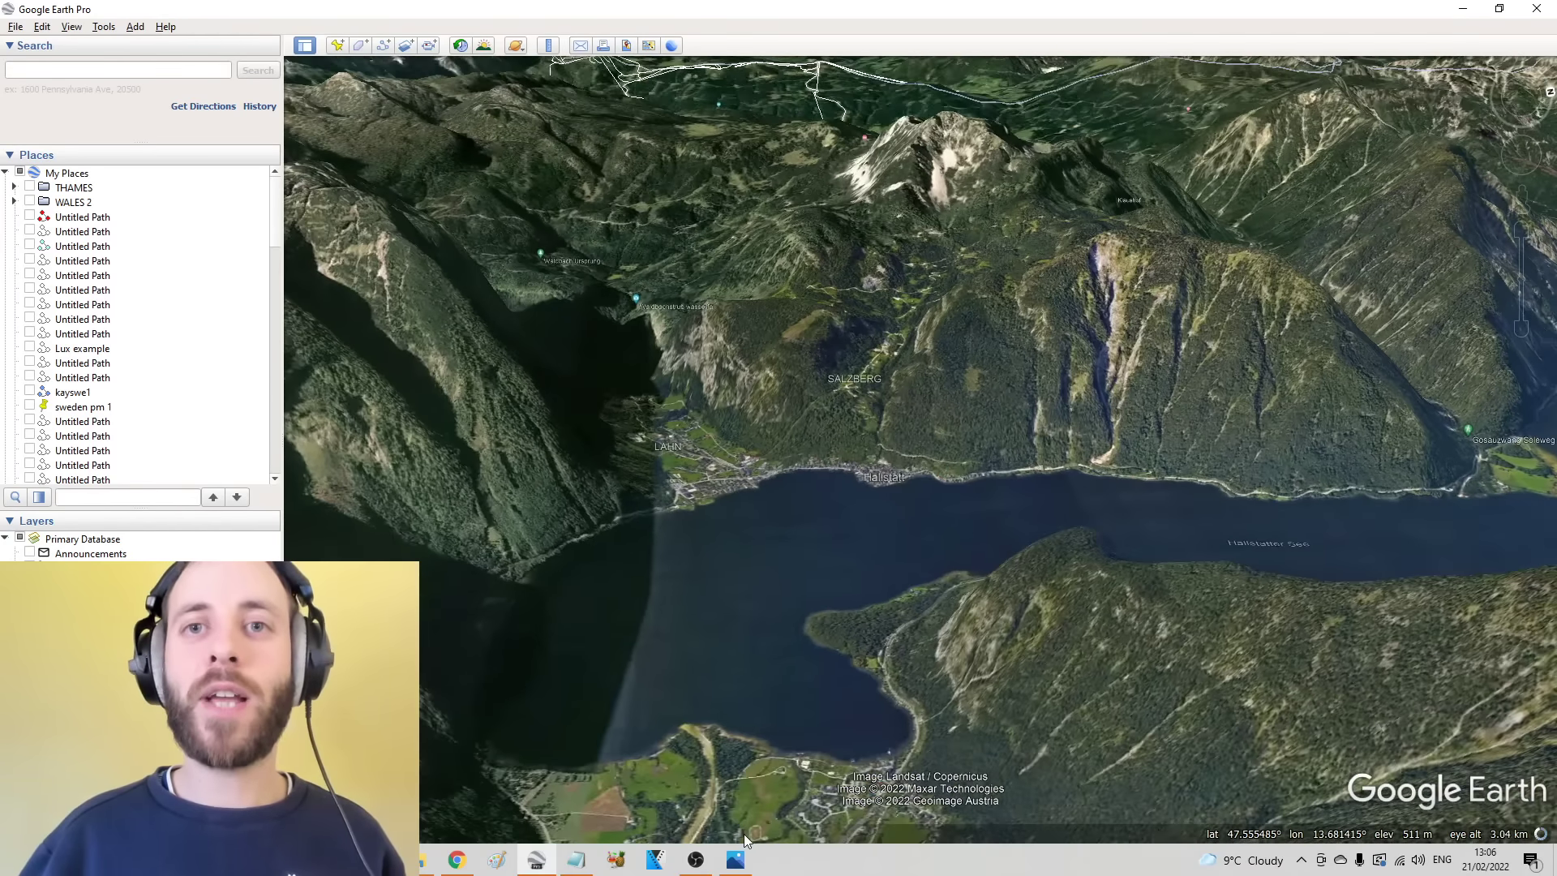
pyautogui.click(735, 860)
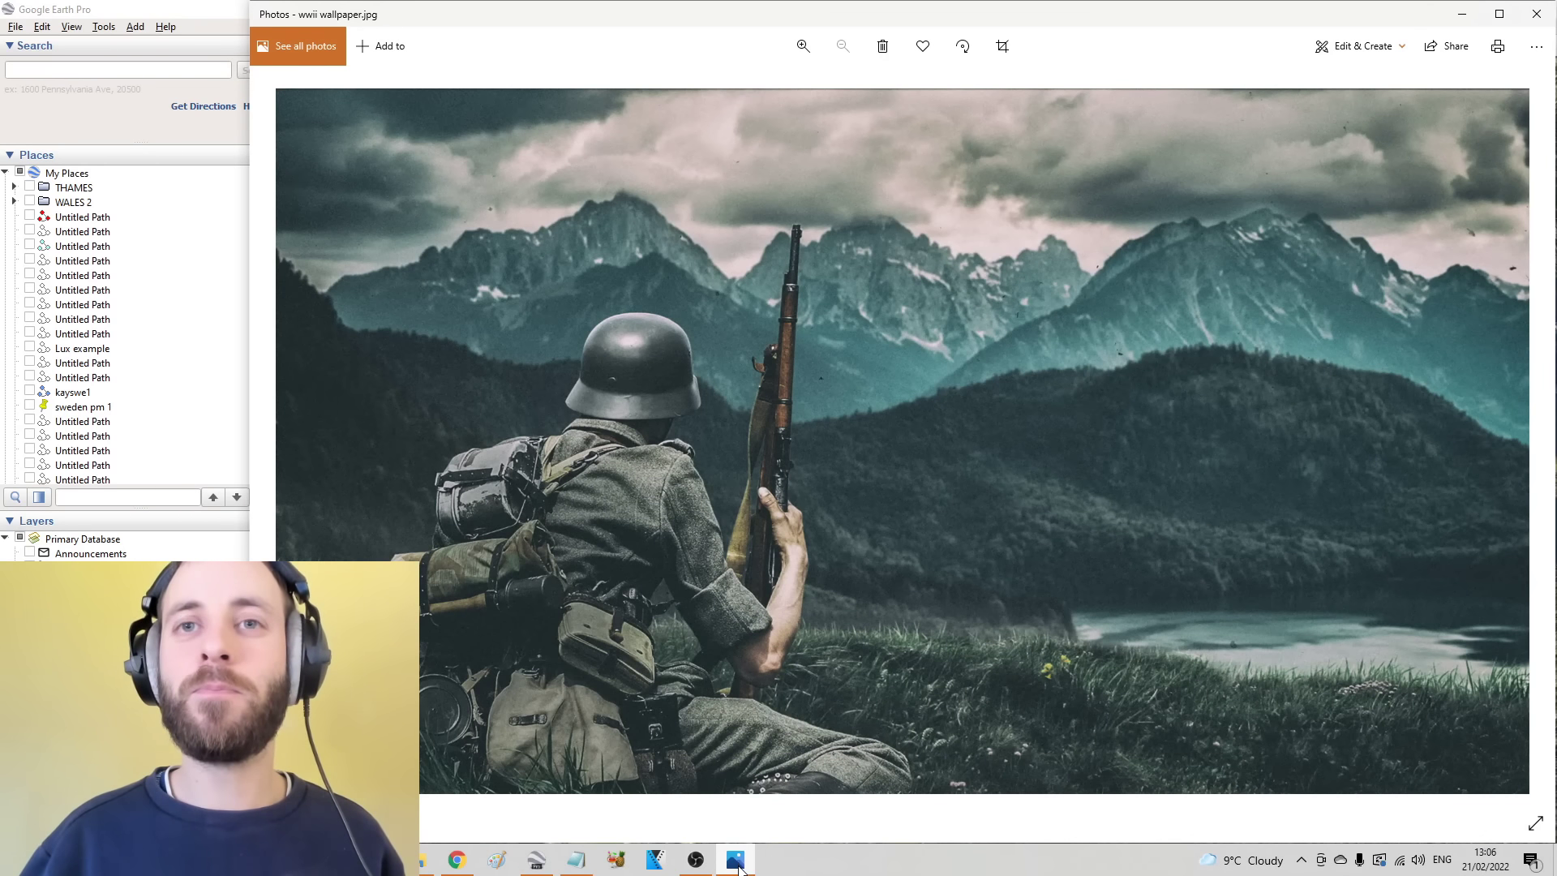
pyautogui.click(735, 860)
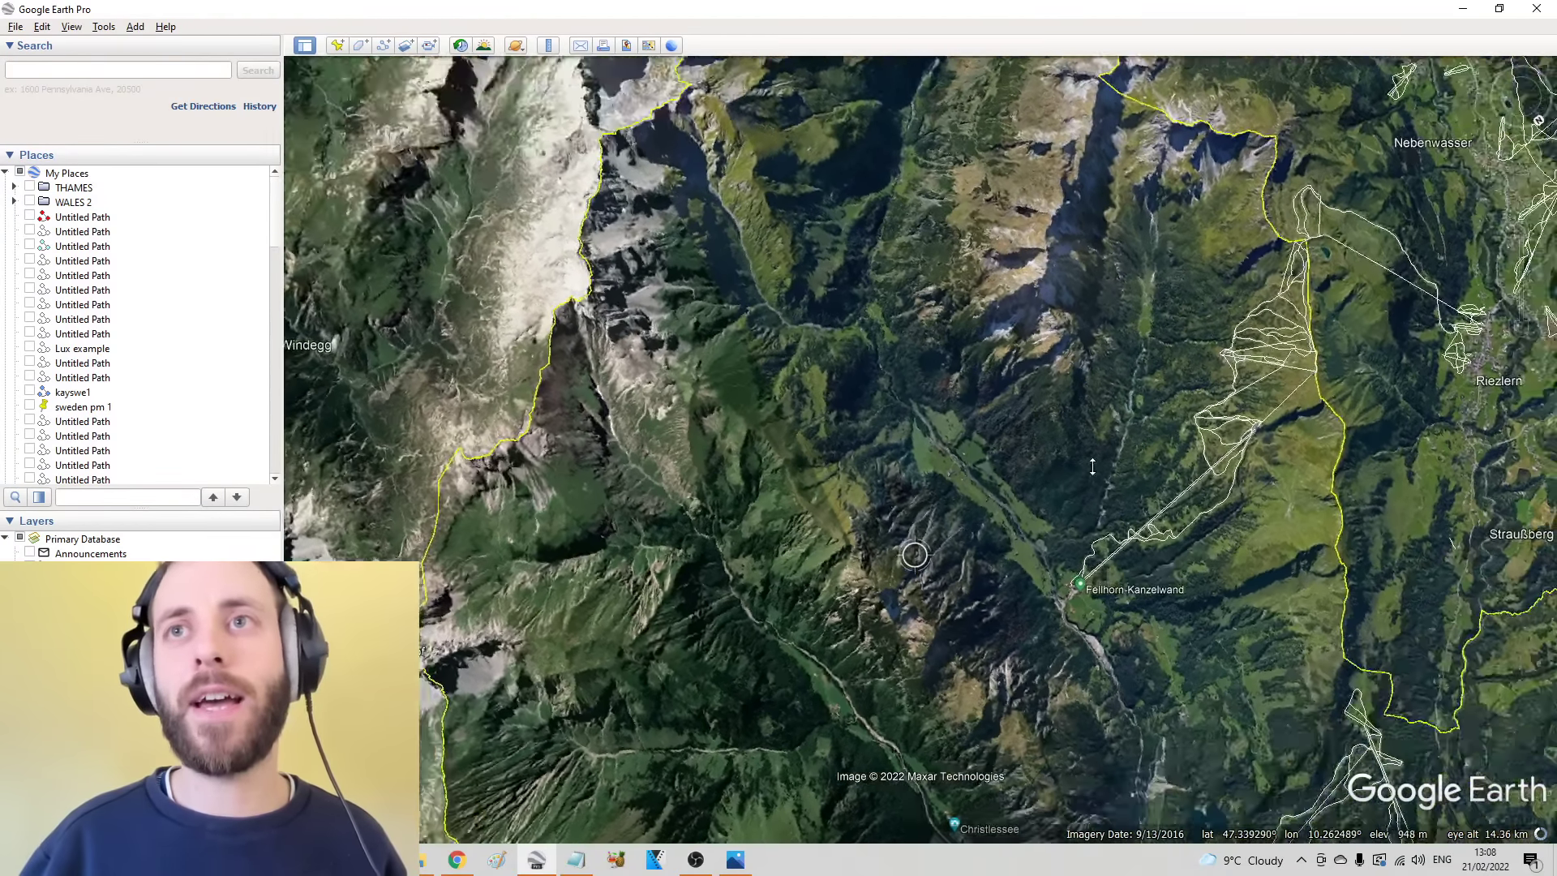
pyautogui.moveTo(1092, 466); pyautogui.dragTo(1253, 414)
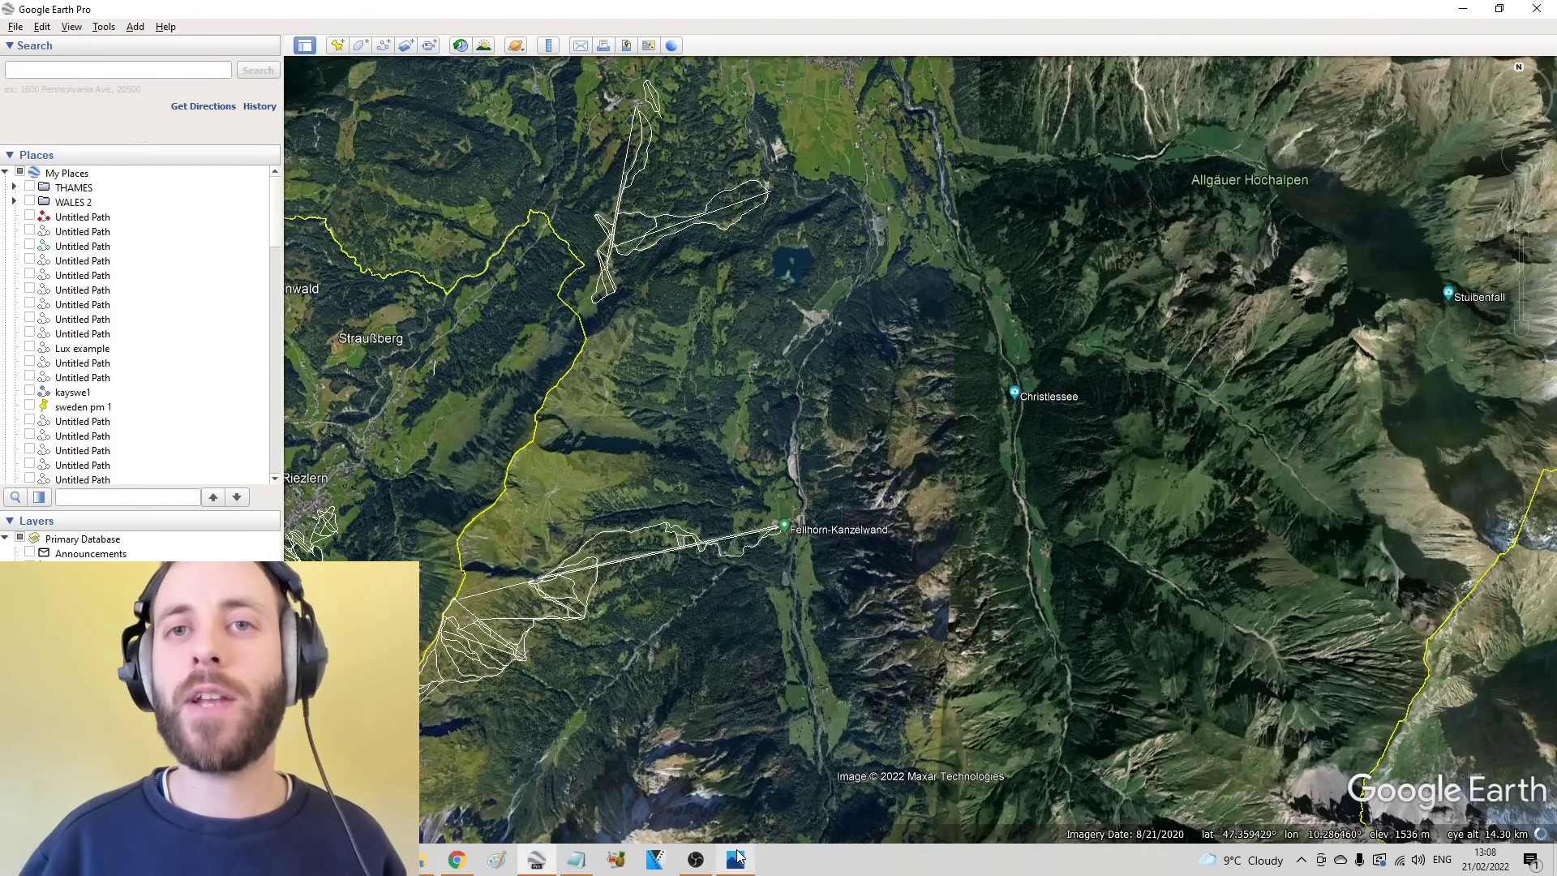
# Step: Pan west to the Oberstdorf mountains, rechecking the soldier photo along the way
pyautogui.click(735, 858)
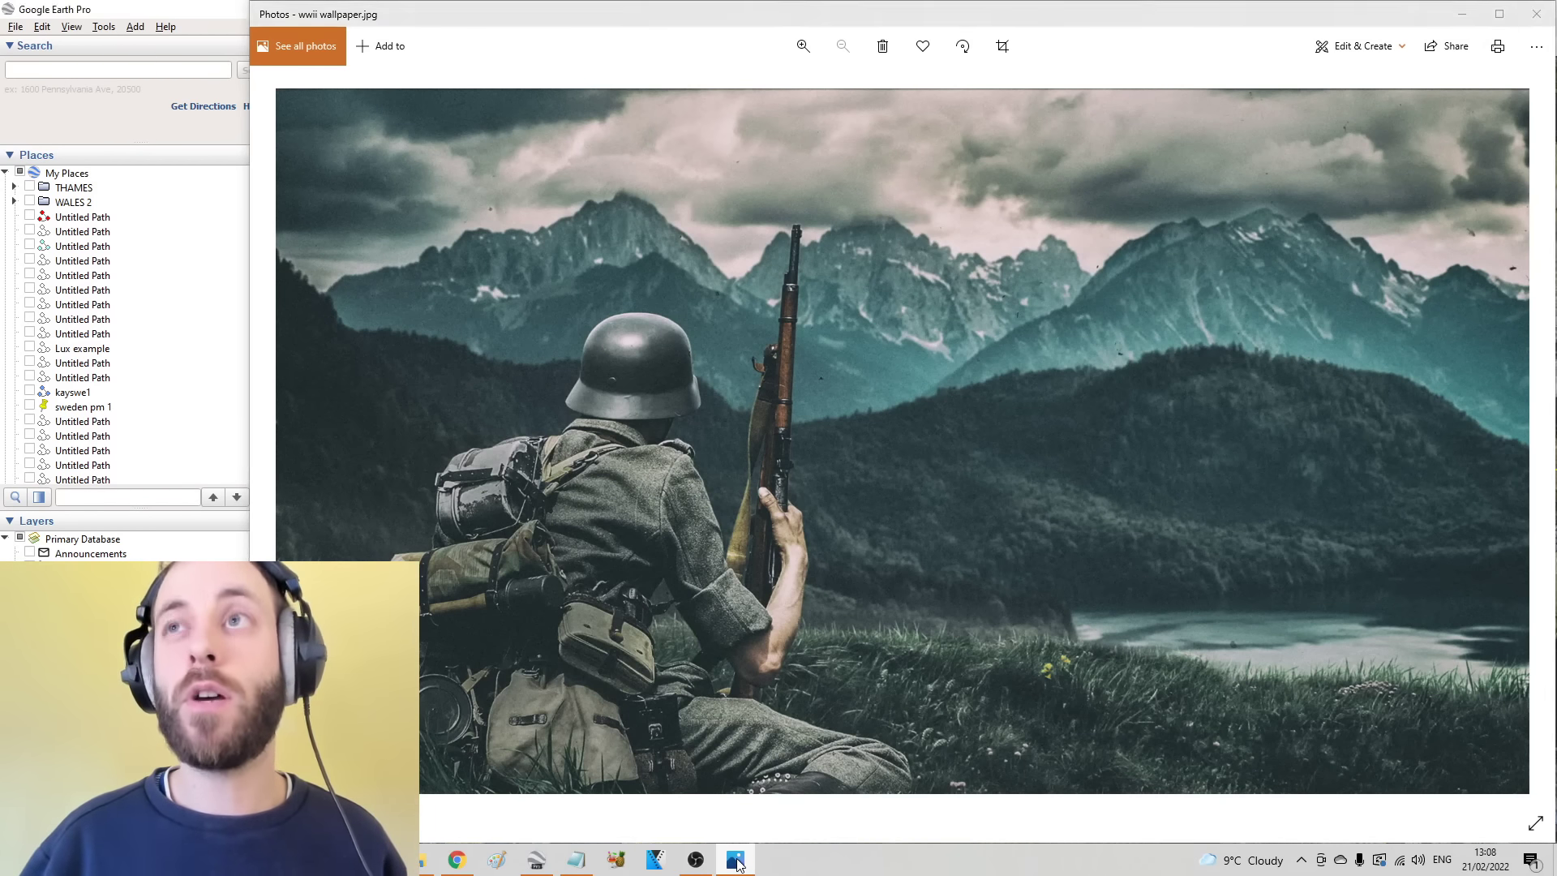
pyautogui.click(735, 859)
pyautogui.moveTo(866, 573); pyautogui.dragTo(790, 519)
pyautogui.click(735, 861)
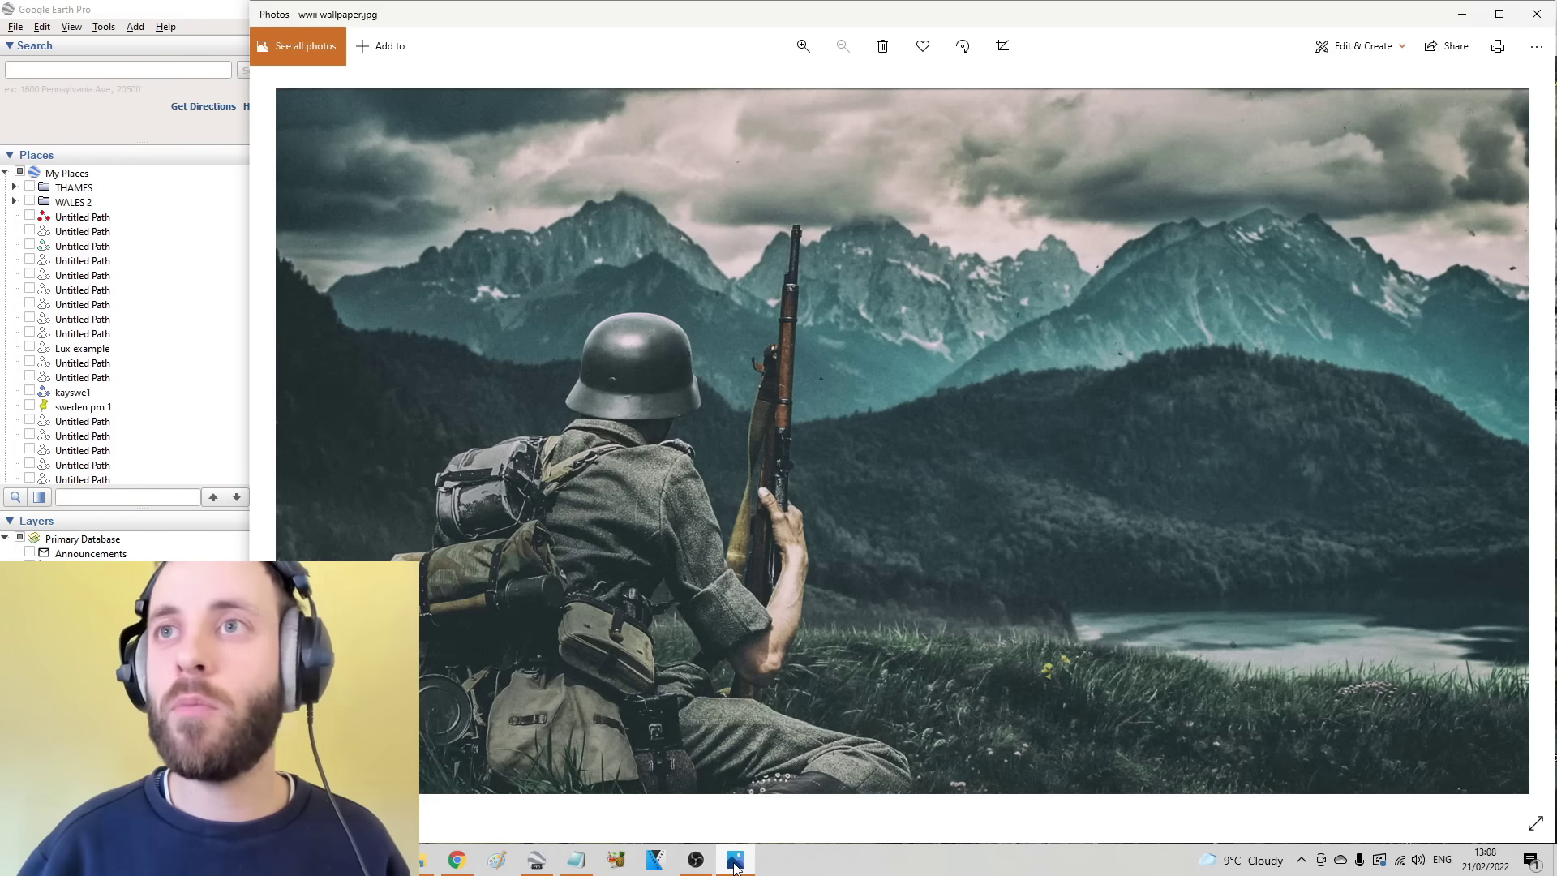
pyautogui.click(735, 861)
# Step: Pan past Bad Hindelang and Jungholz to the Alpsee near Neuschwanstein
pyautogui.scroll(-3, 1049, 241)
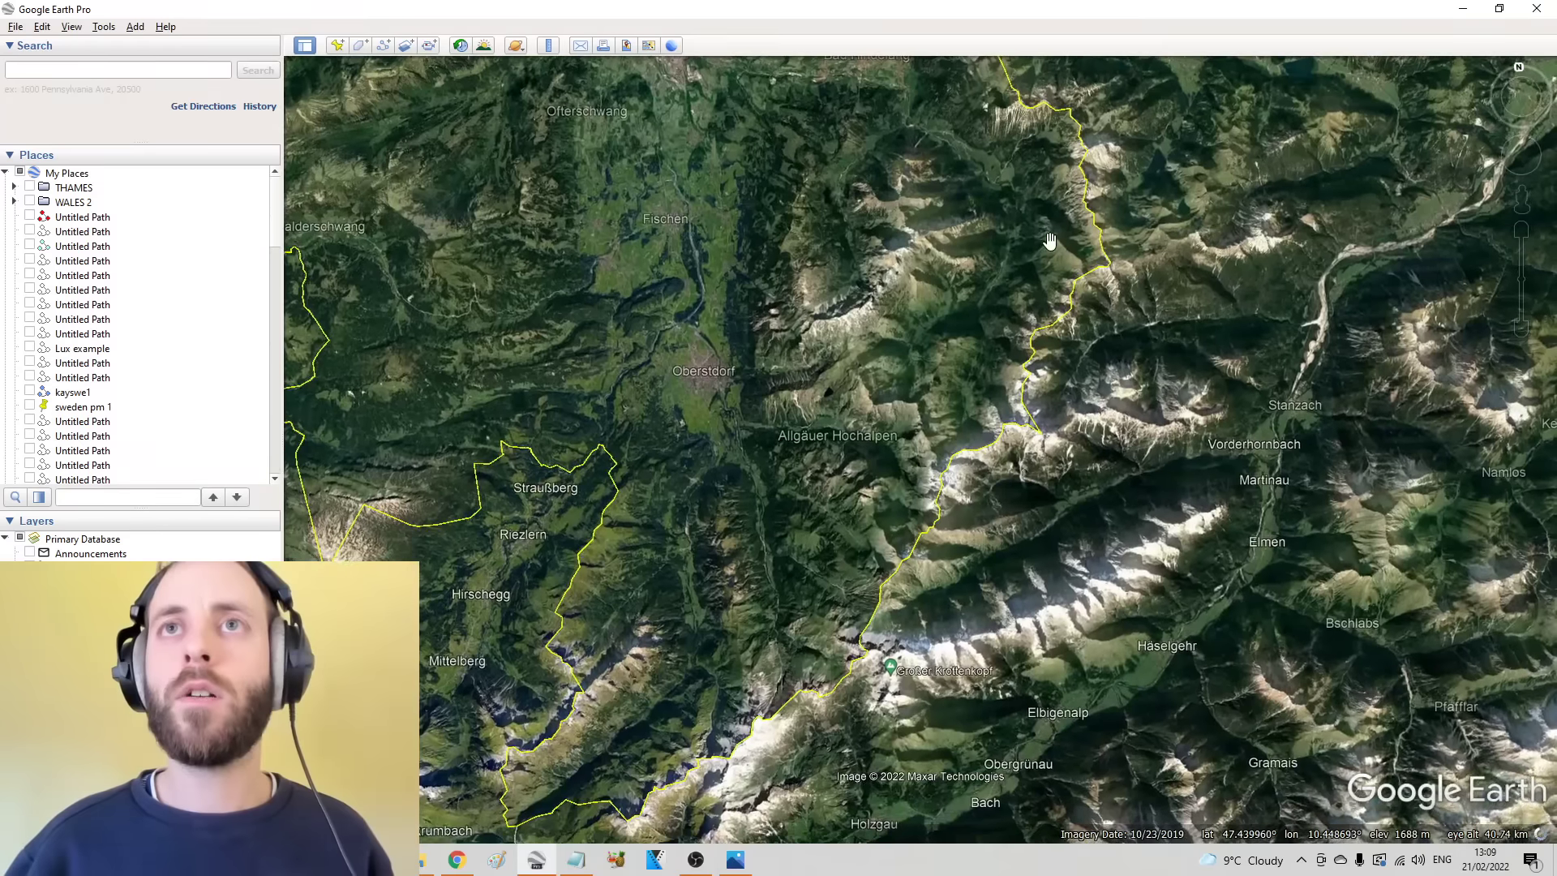
pyautogui.moveTo(1050, 241); pyautogui.dragTo(955, 545)
pyautogui.scroll(3, 932, 421)
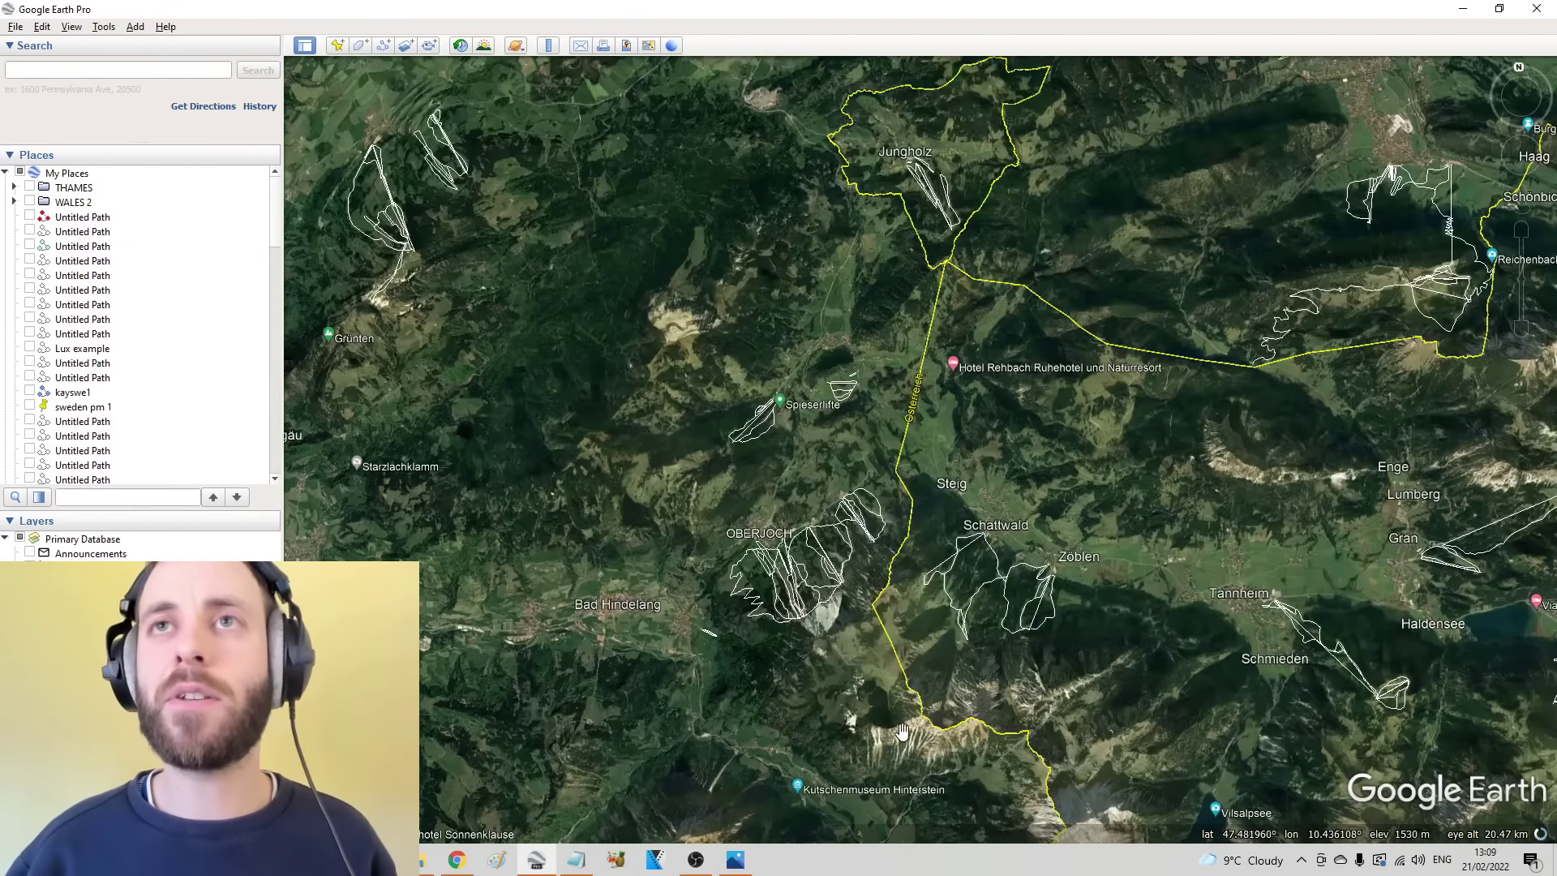
pyautogui.moveTo(908, 195); pyautogui.dragTo(940, 426)
pyautogui.scroll(3, 978, 401)
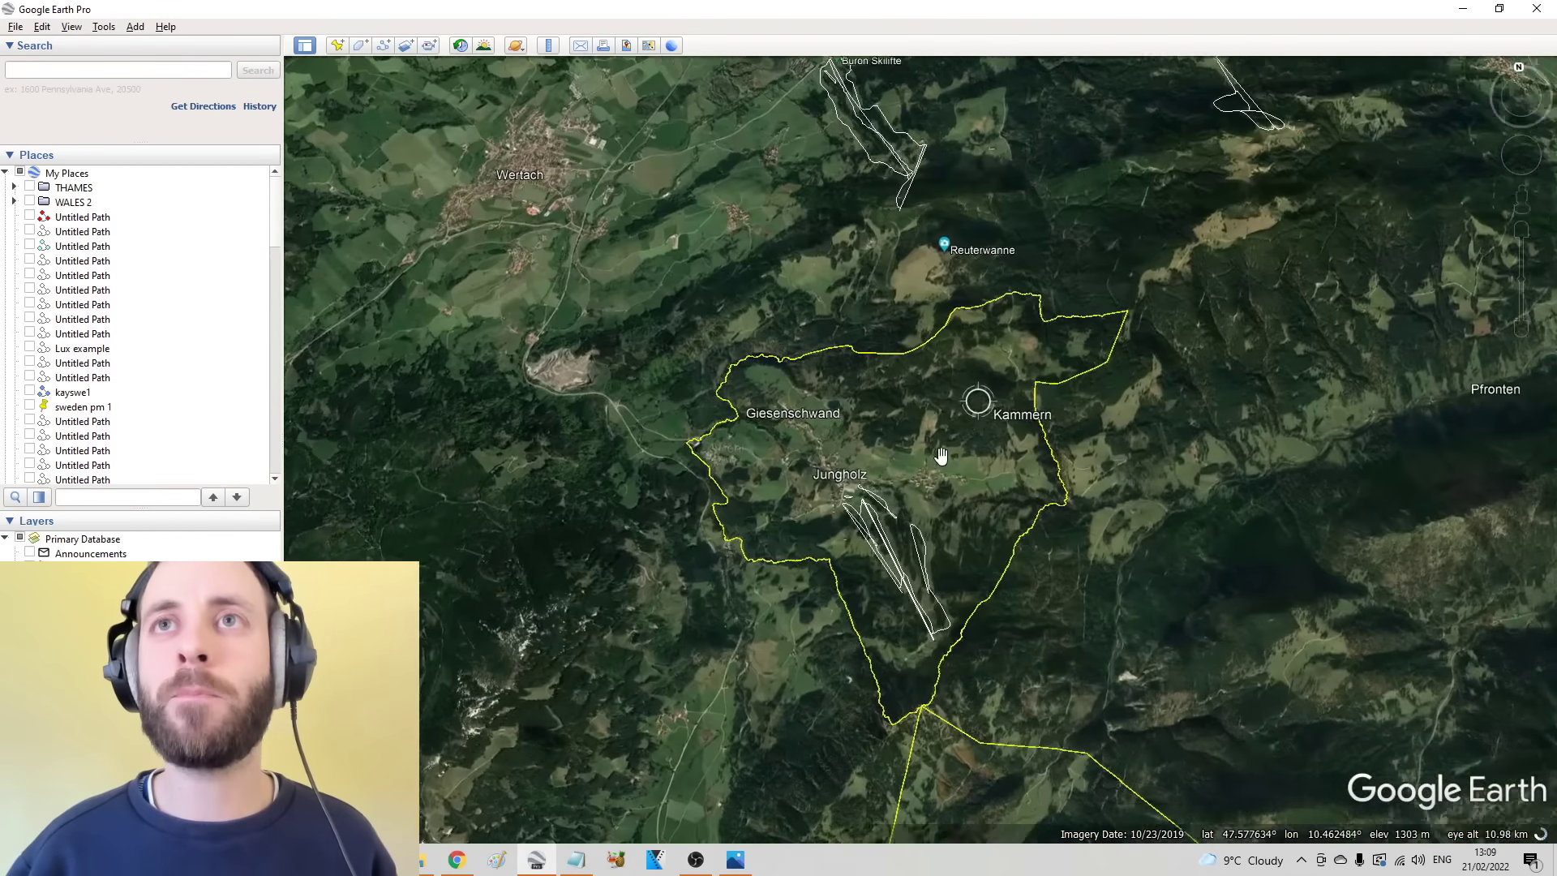
pyautogui.scroll(-3, 941, 459)
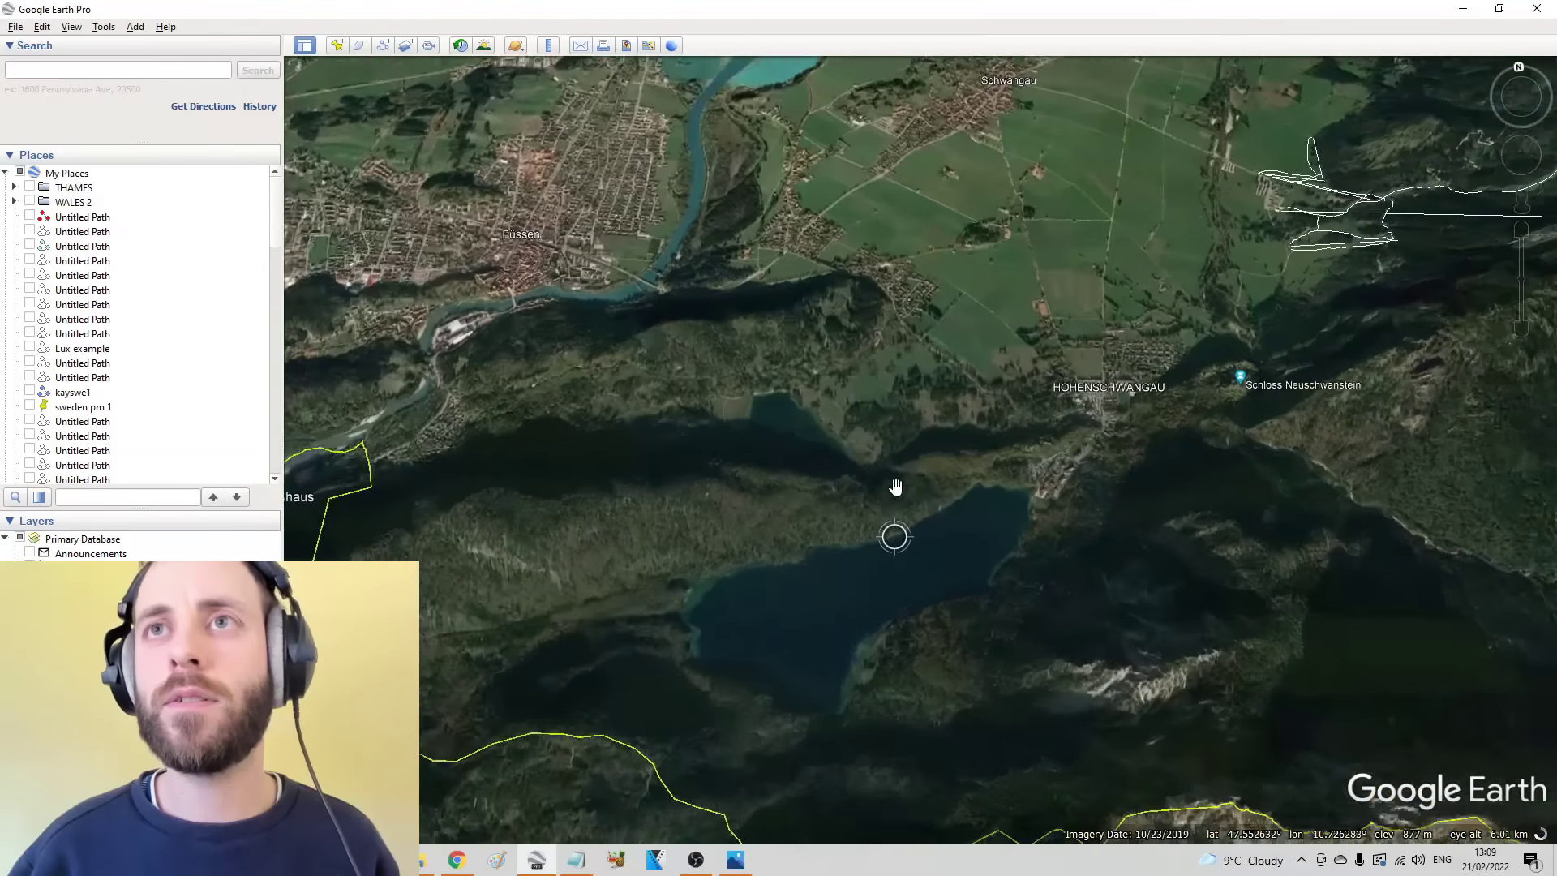
pyautogui.scroll(2, 1155, 559)
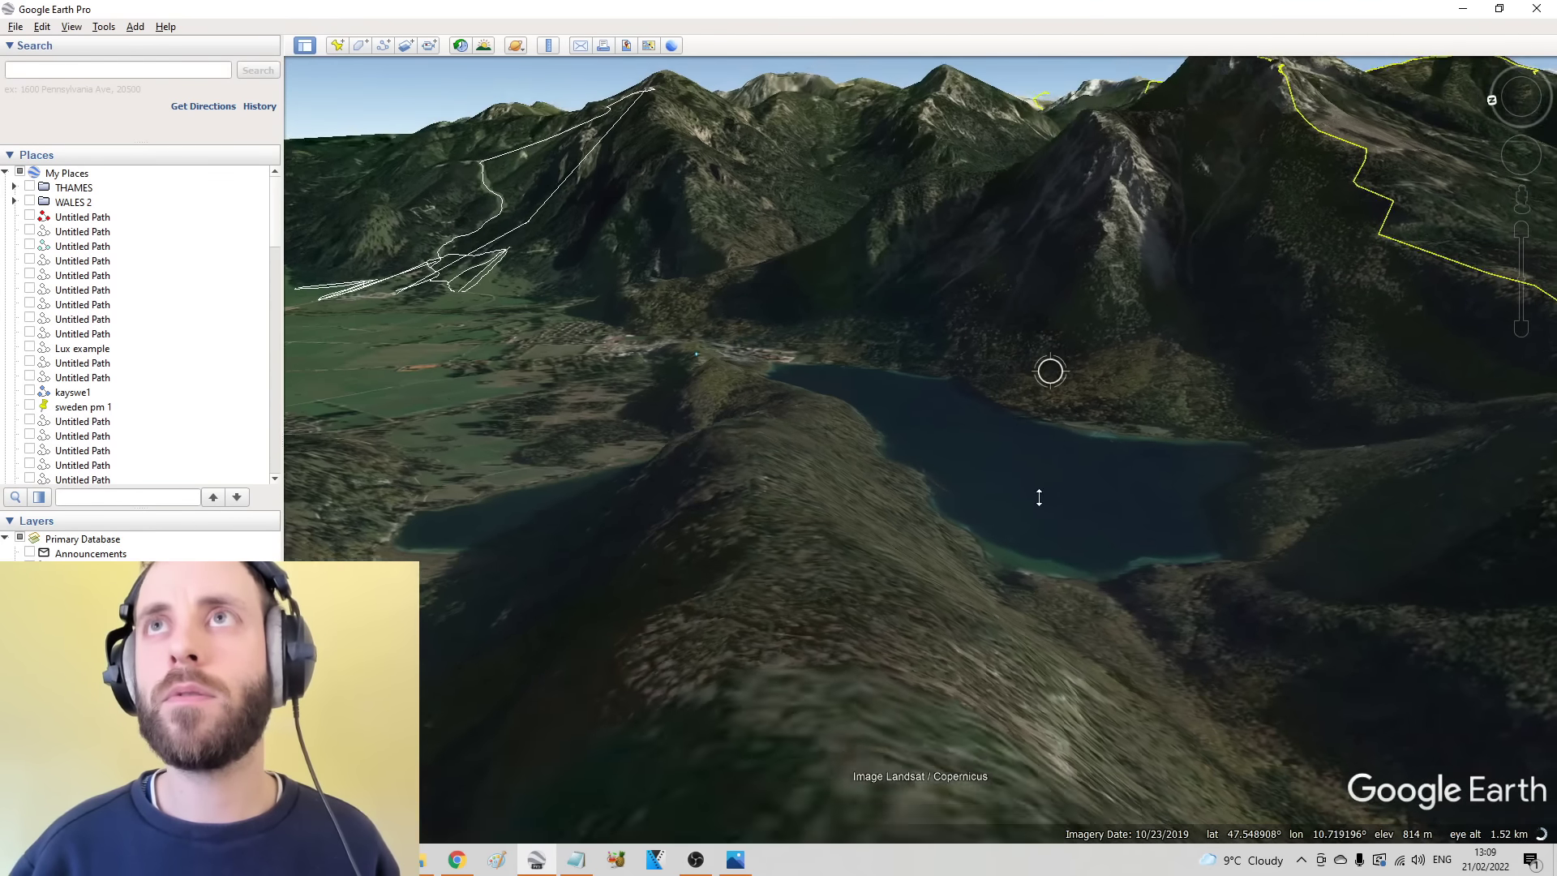
# Step: Compare the Alpsee view with the soldier photo, then move the 3-D view toward the mountain
pyautogui.click(737, 859)
pyautogui.click(746, 860)
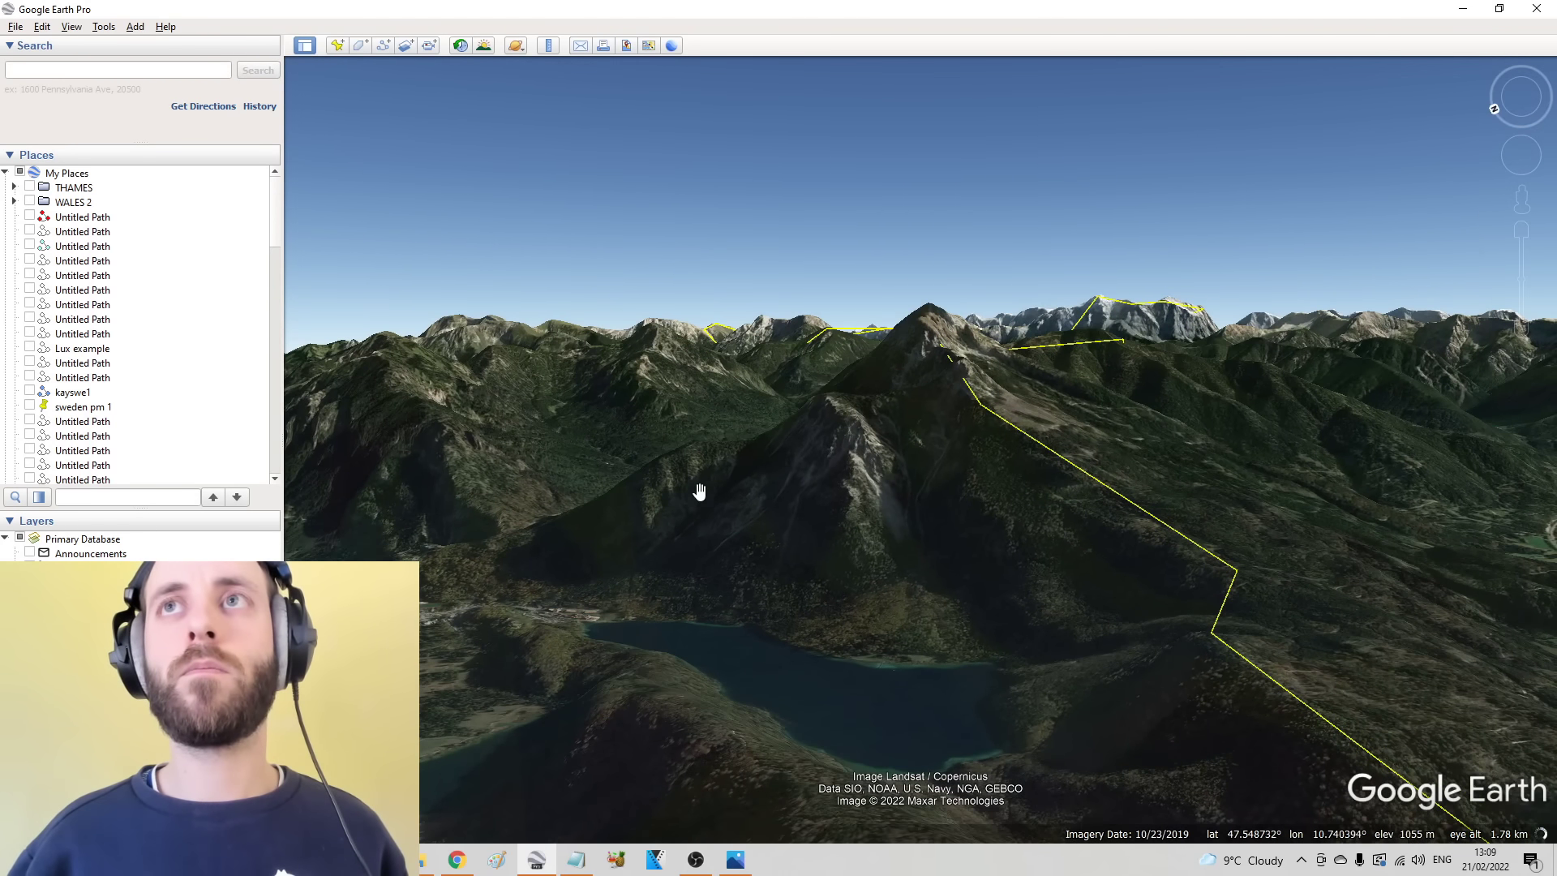
pyautogui.moveTo(699, 490); pyautogui.dragTo(671, 694)
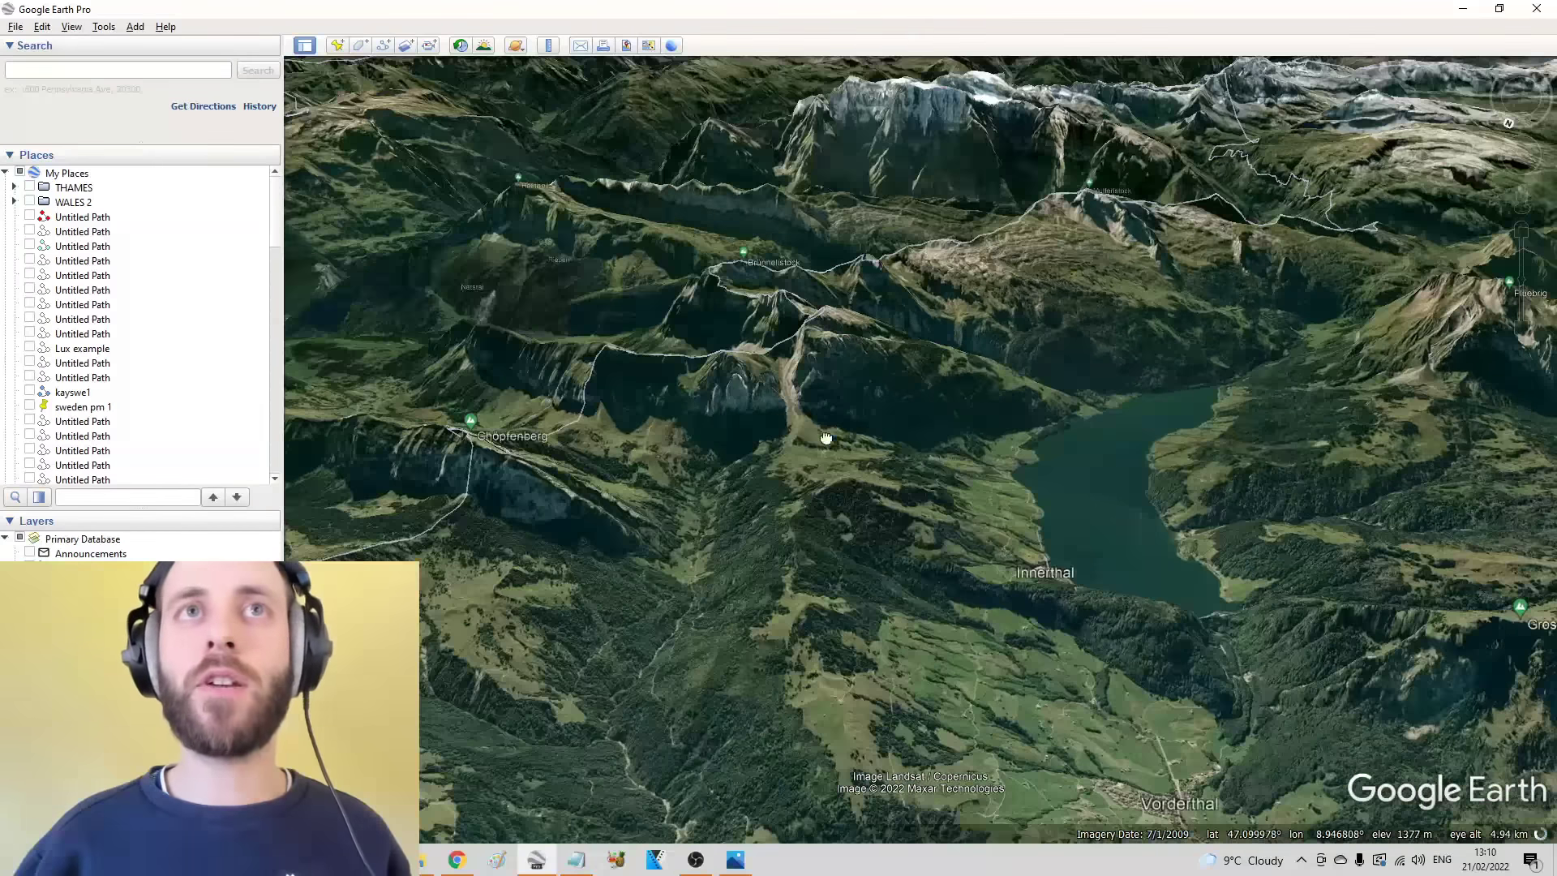
# Step: Glide forward over the valley and zoom out to a tilted view above a large Bavarian lake
pyautogui.moveTo(826, 438); pyautogui.dragTo(835, 608)
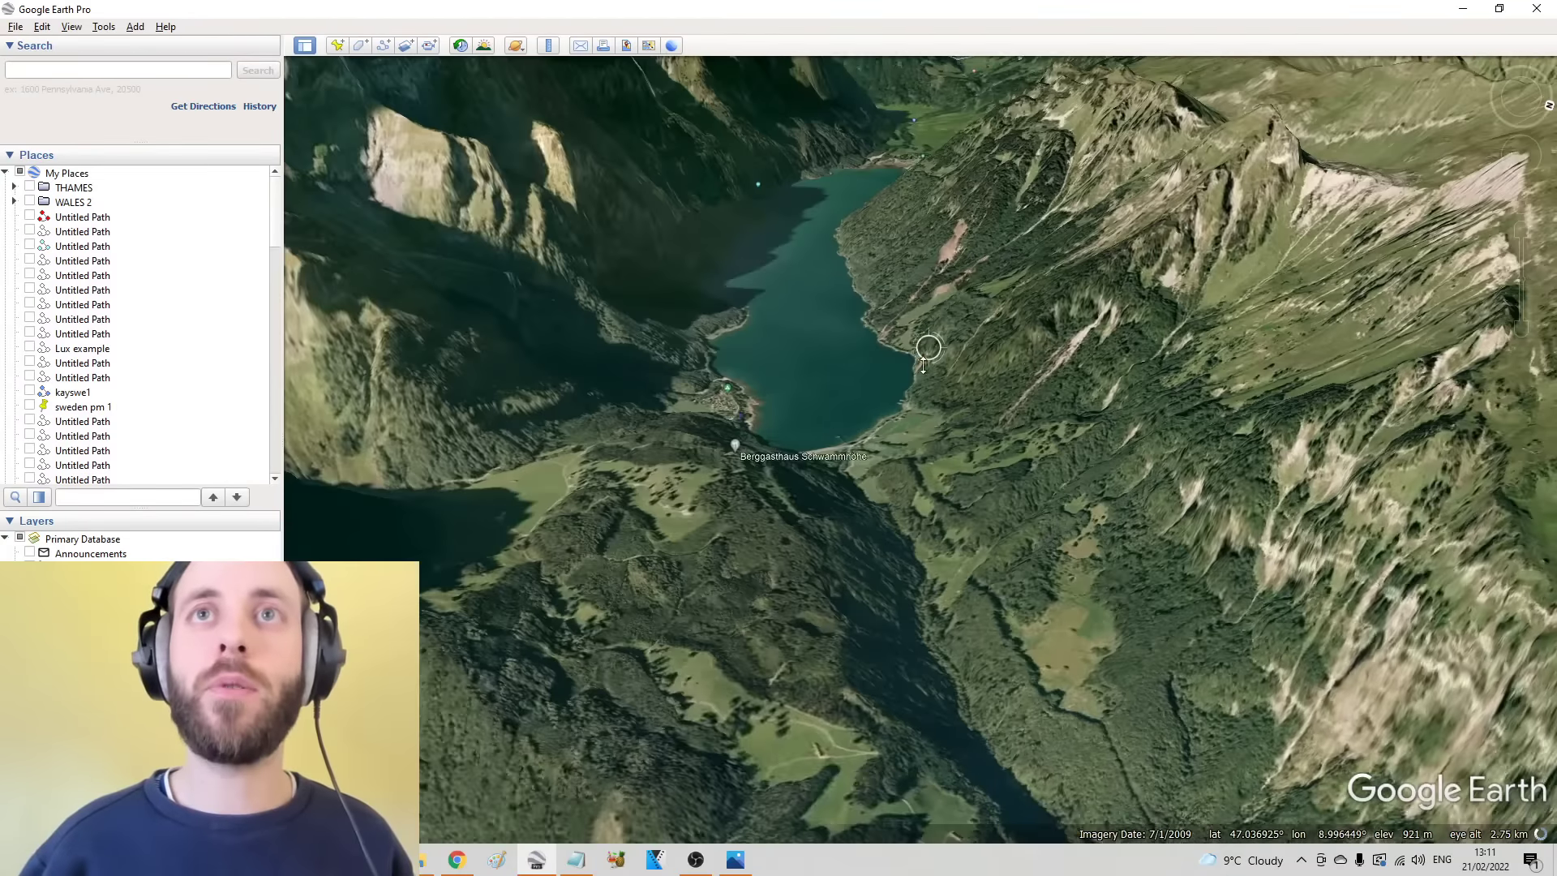
pyautogui.scroll(-5, 793, 428)
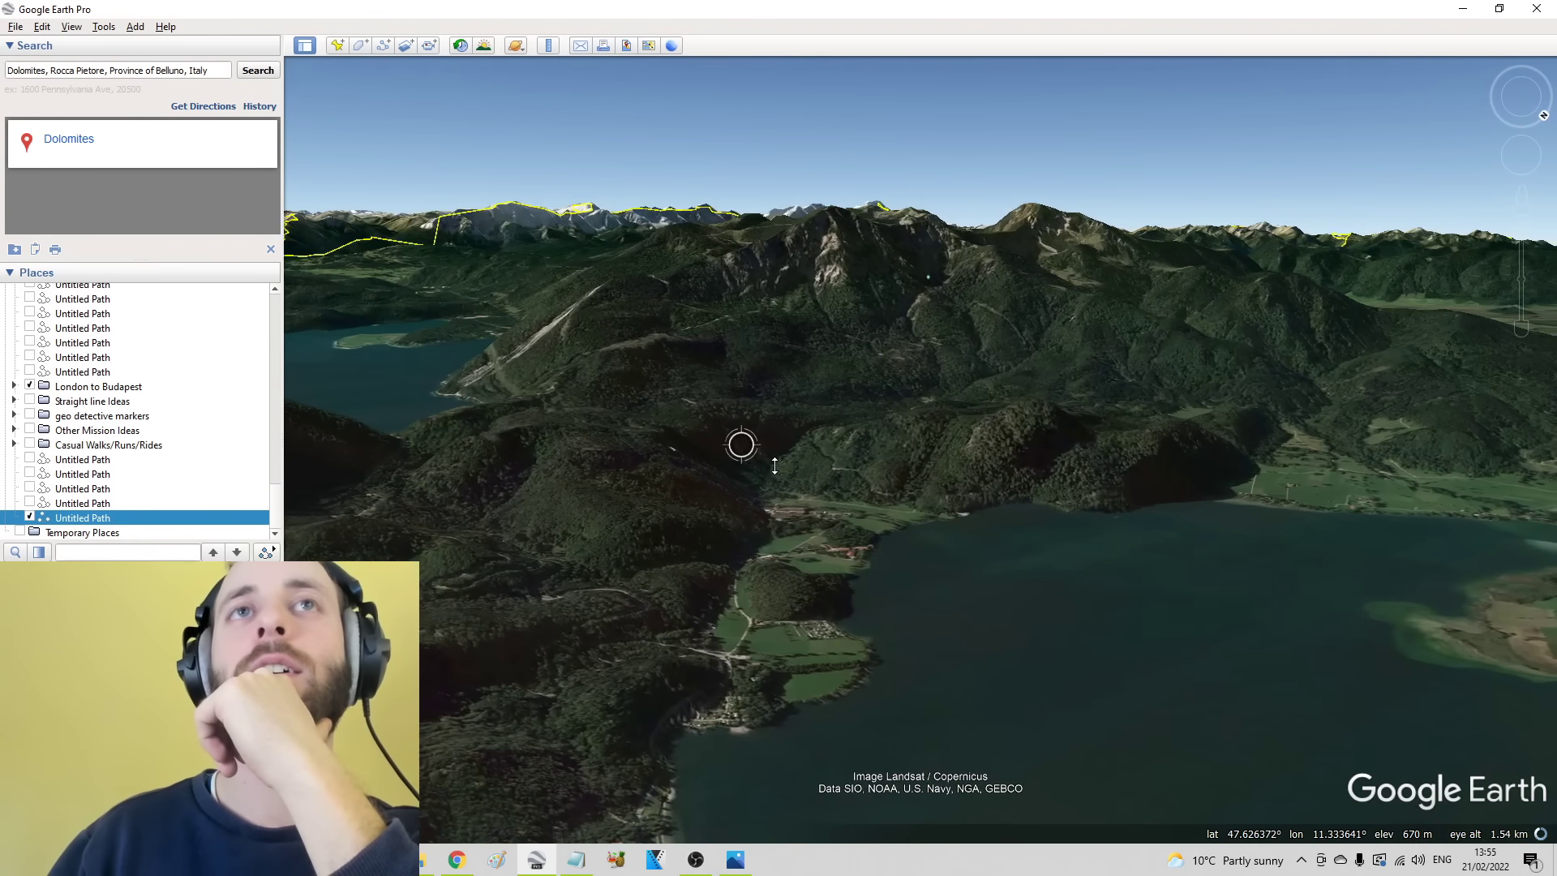
# Step: Reset to a north-up overhead map of Kochelsee, zoom out to about 43 km, and show the soldier photo
pyautogui.scroll(2, 778, 485)
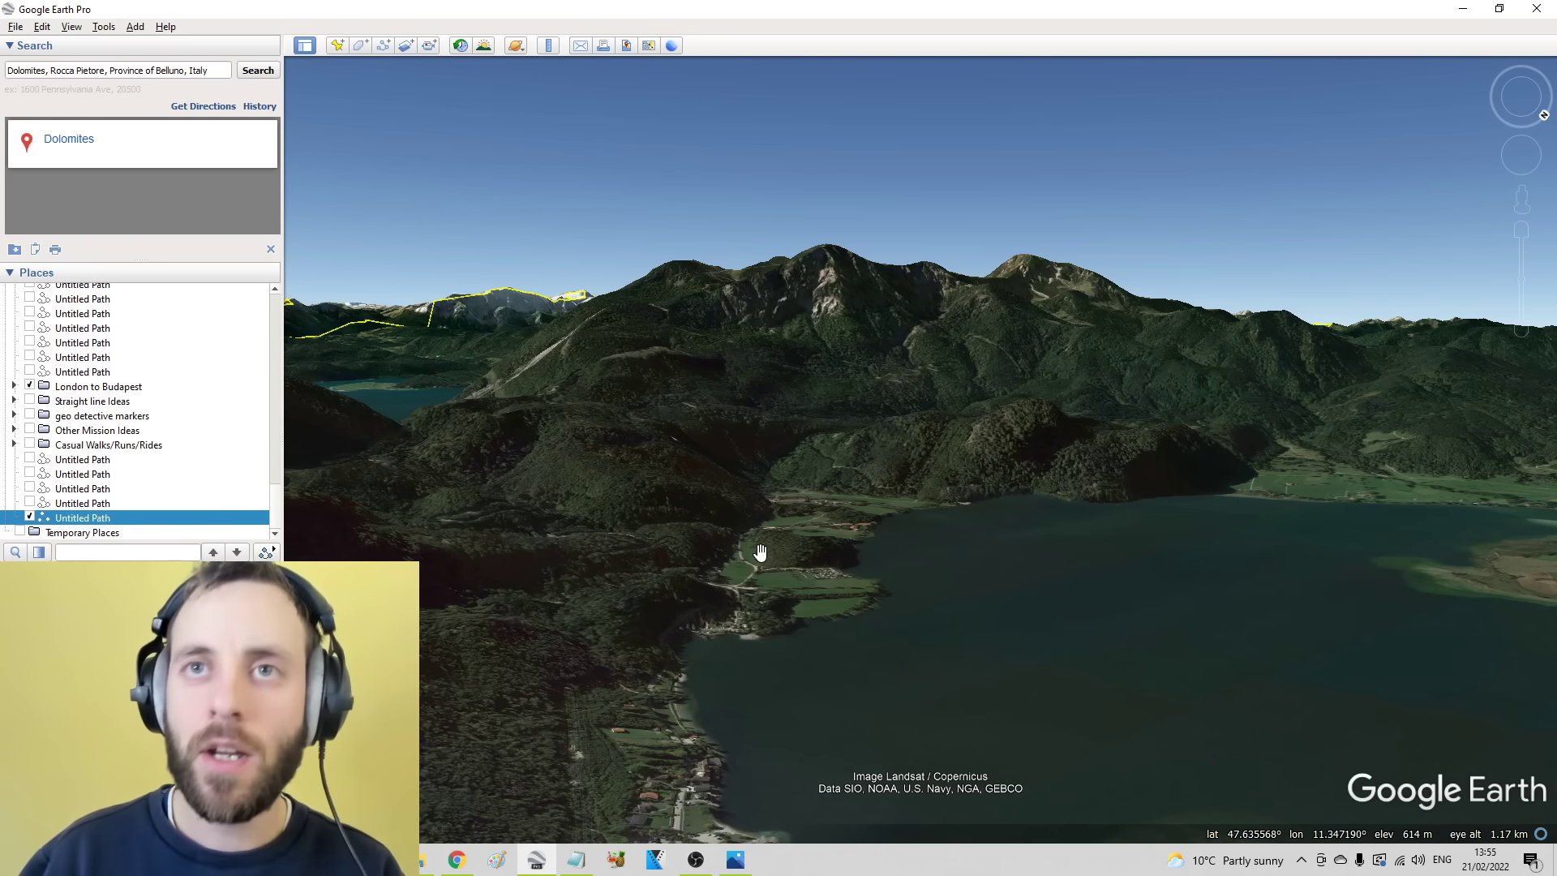
pyautogui.scroll(-2, 866, 648)
pyautogui.scroll(-5, 867, 604)
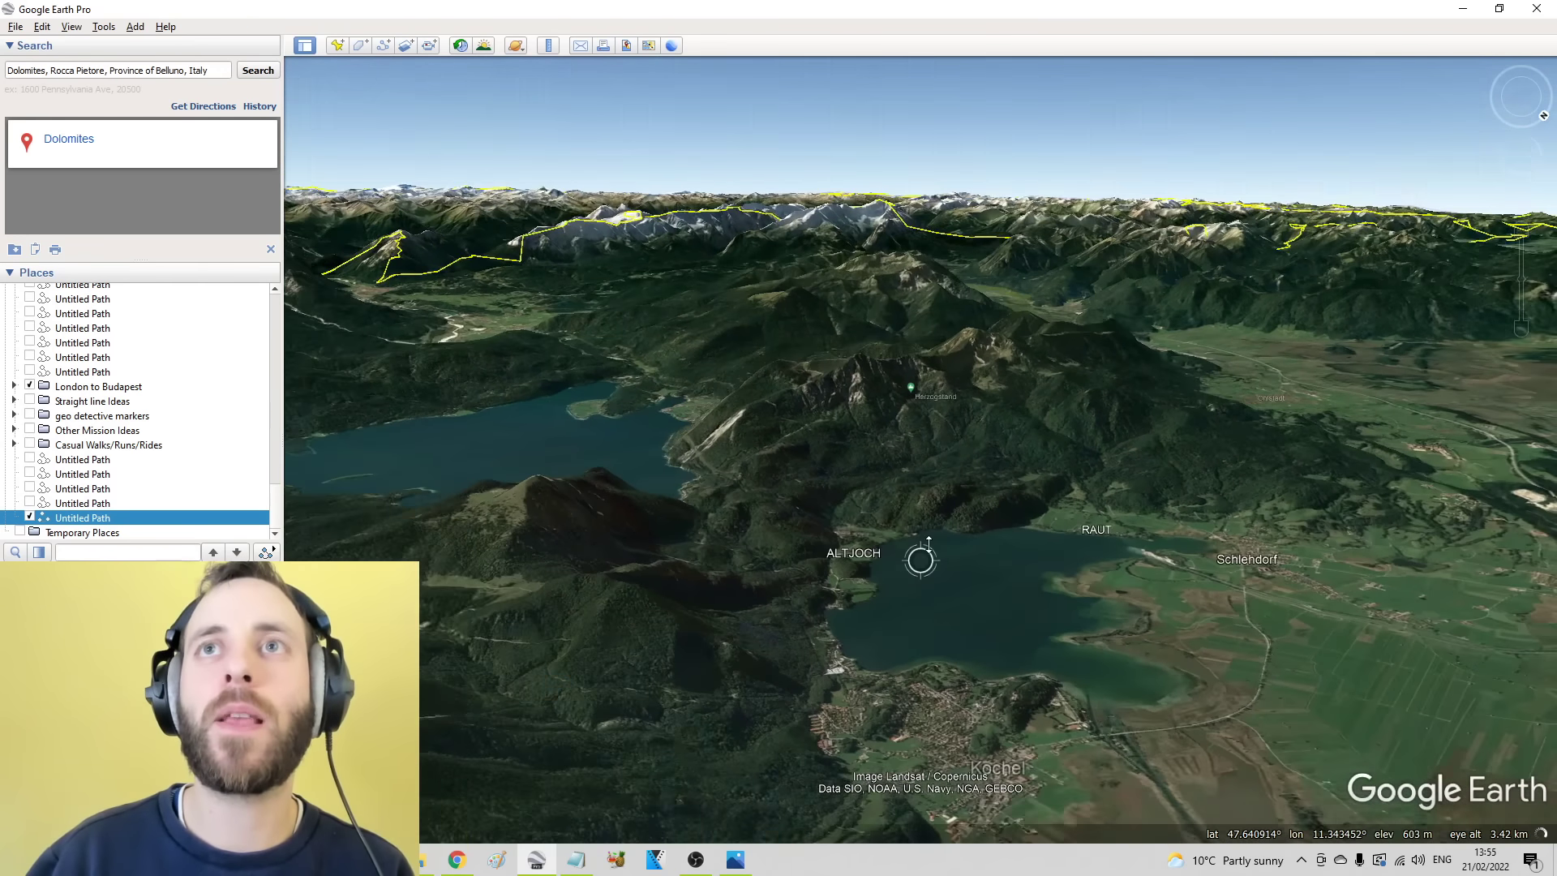
pyautogui.press('r')
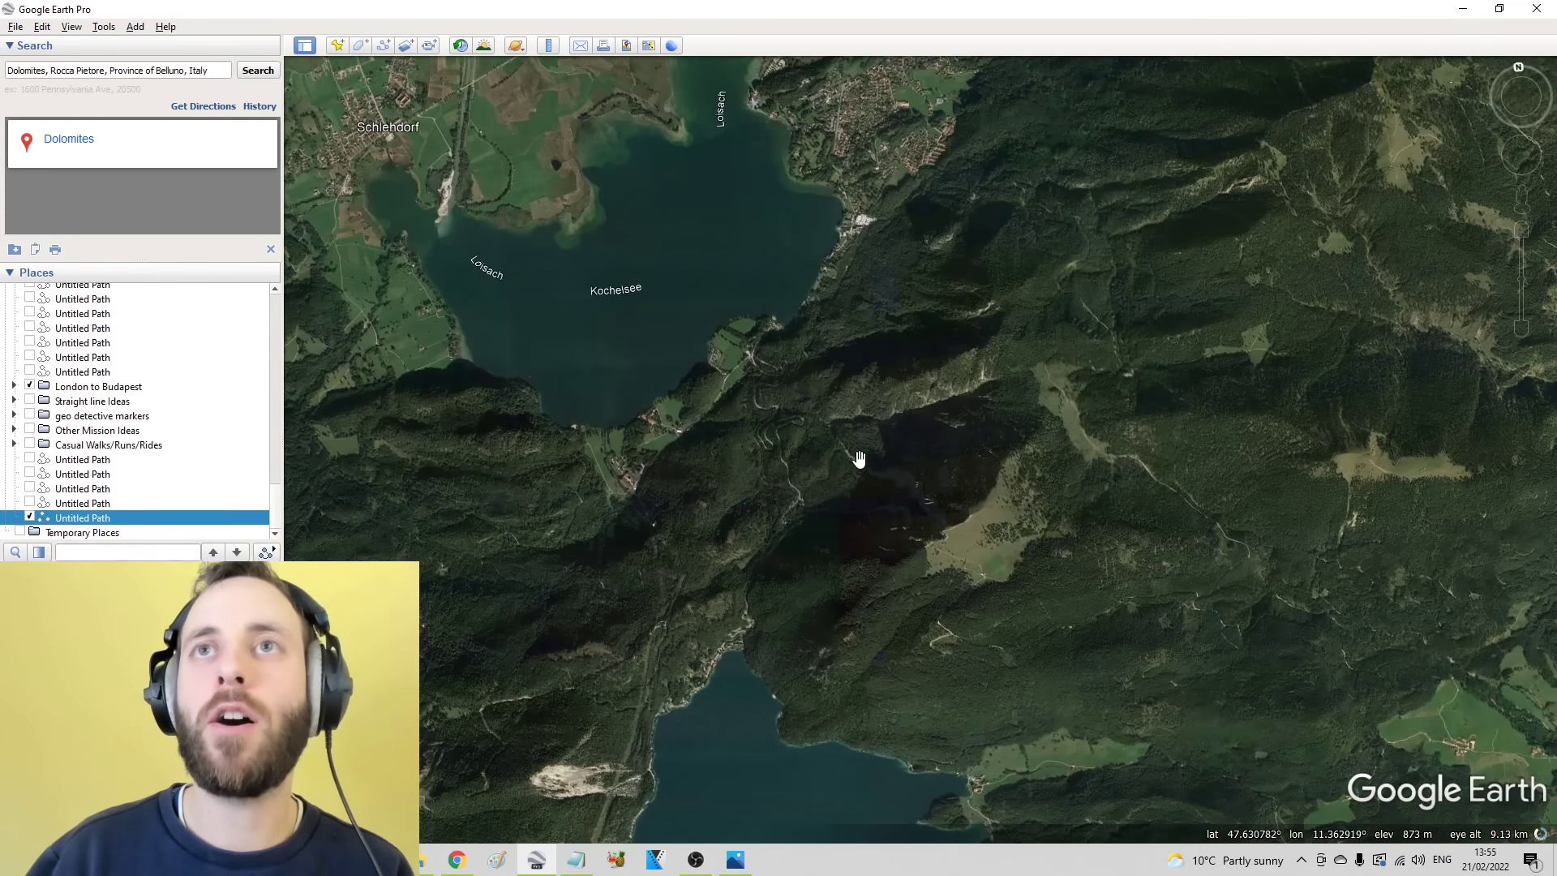
pyautogui.scroll(-5, 857, 462)
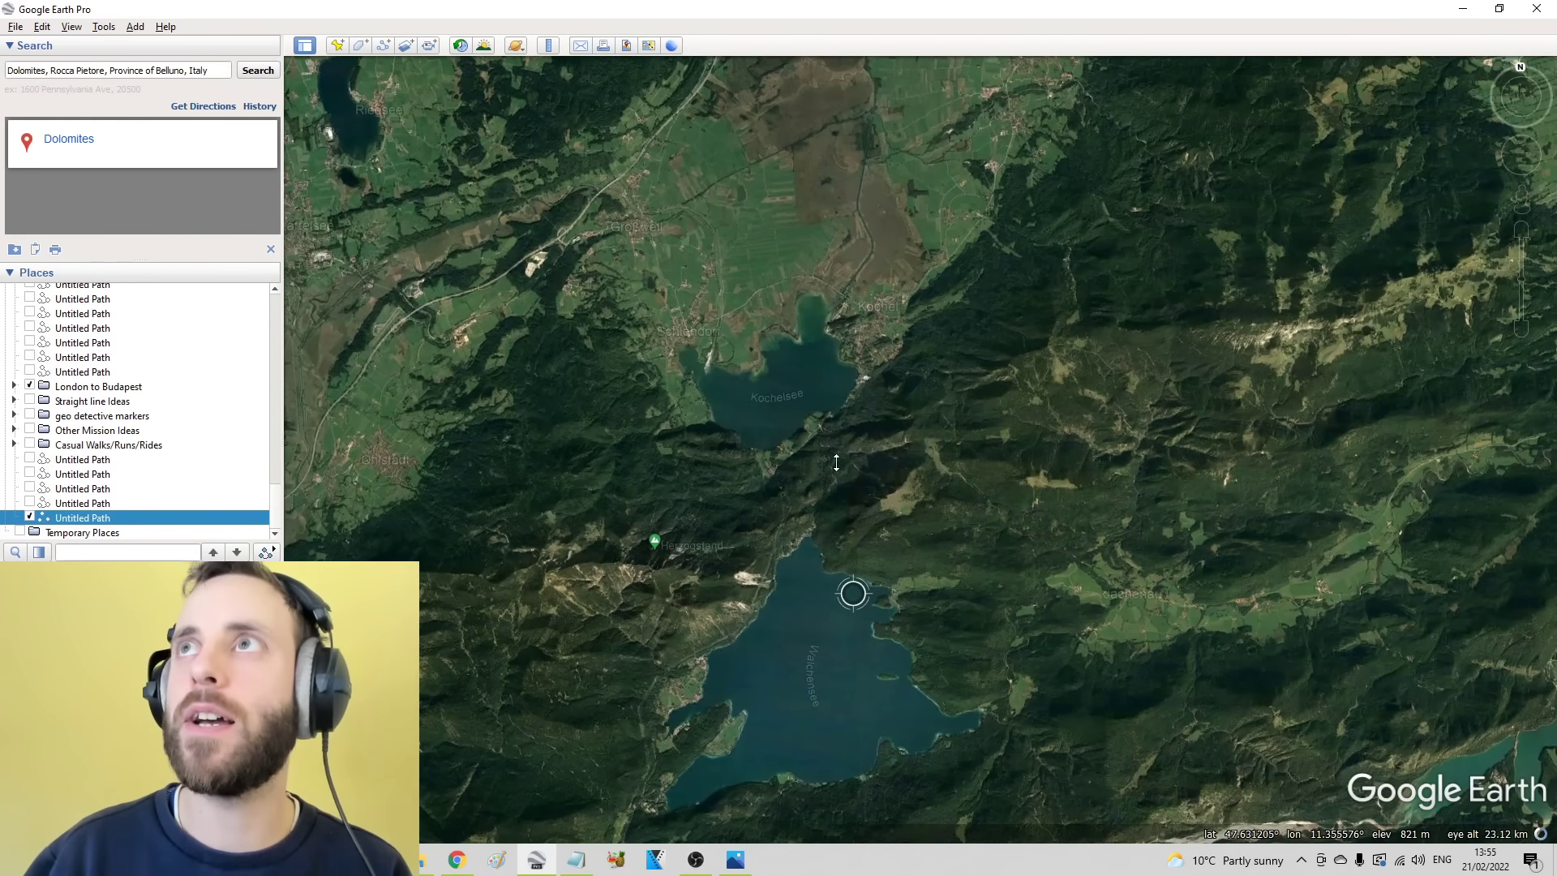
pyautogui.scroll(-3, 827, 514)
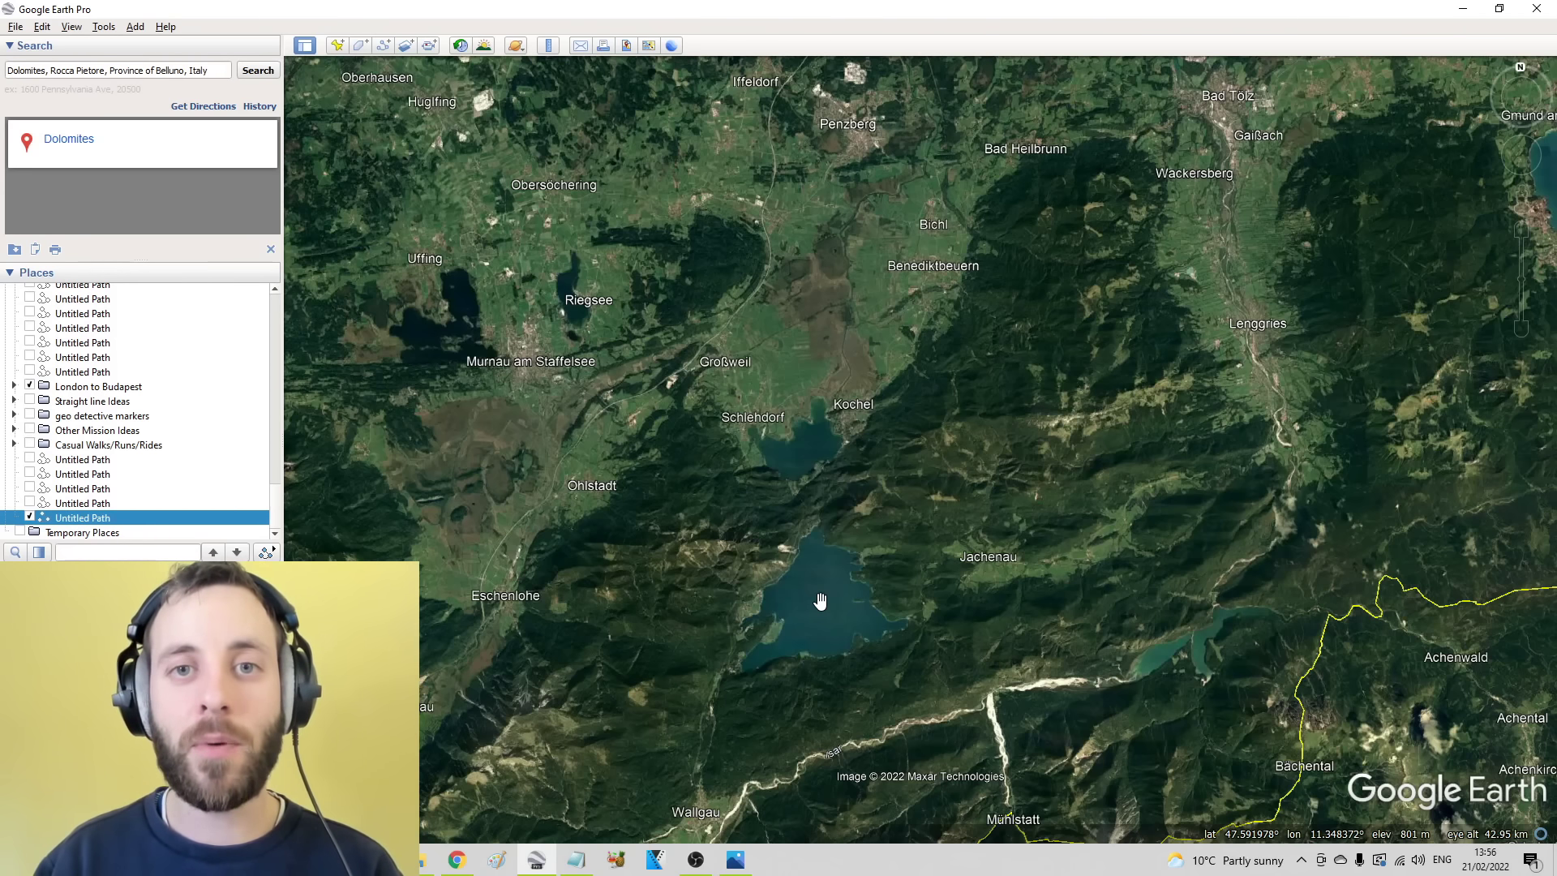
pyautogui.click(734, 859)
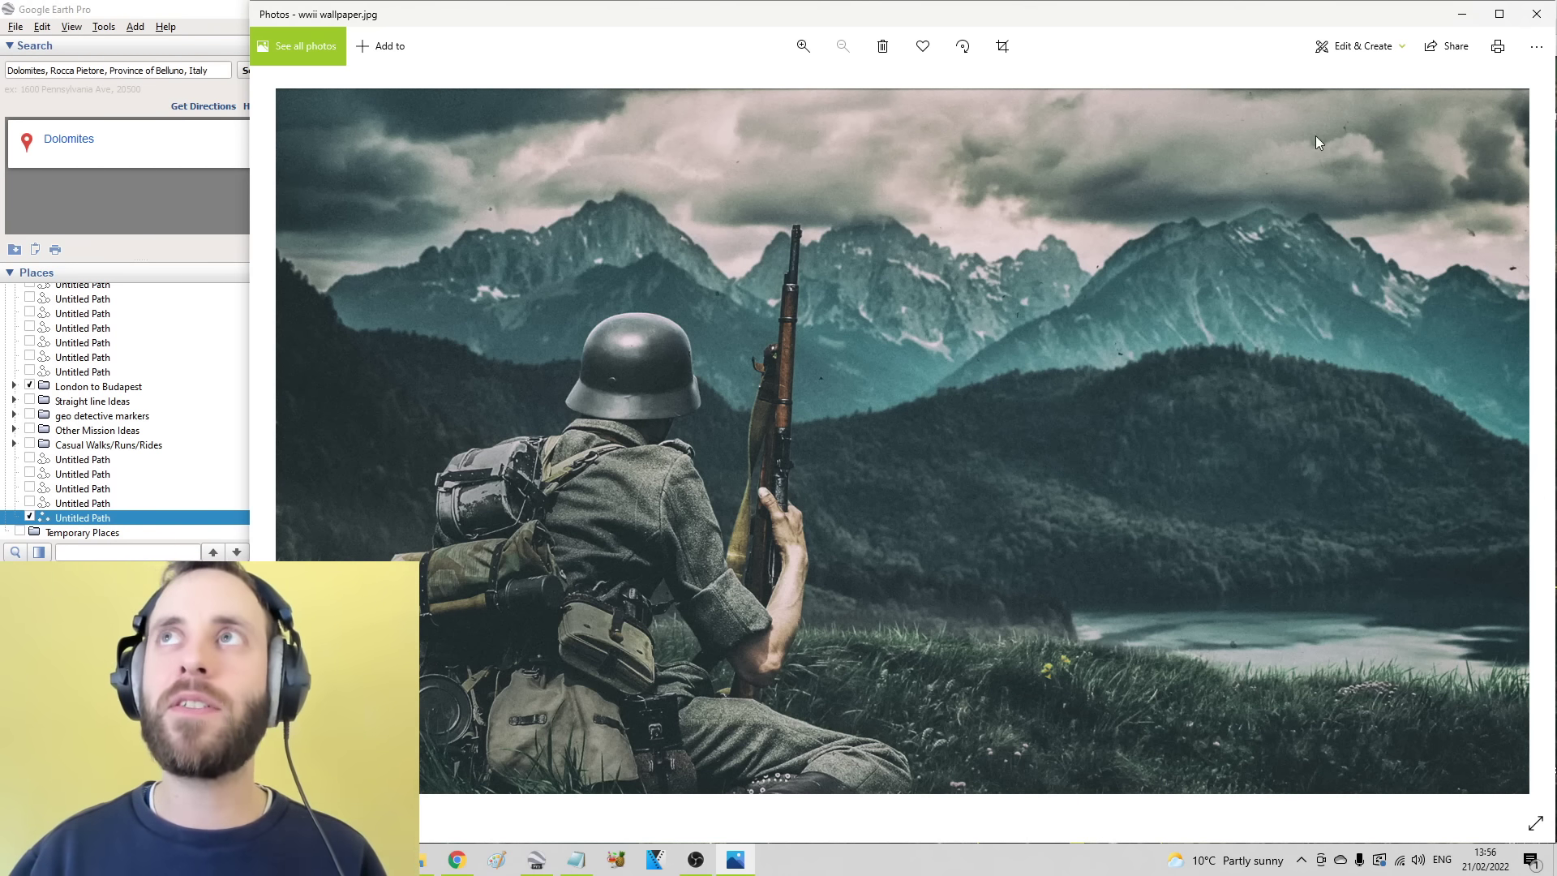
# Step: Hide the photo and zoom onto the Sylvensteinsee reservoir south-east of Jachenau
pyautogui.click(1462, 14)
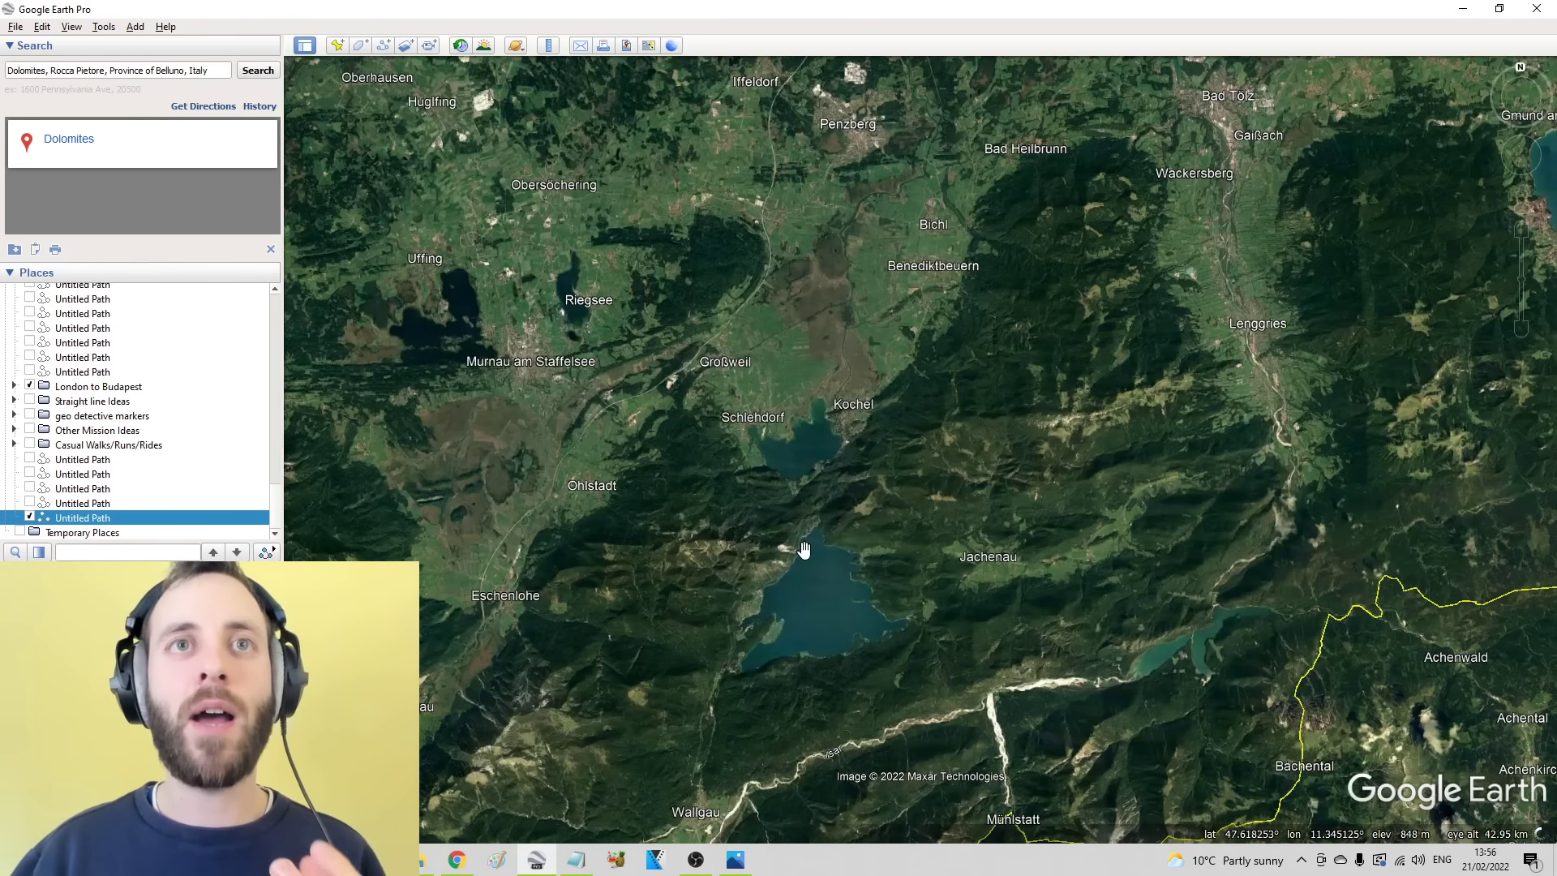
pyautogui.scroll(3, 817, 583)
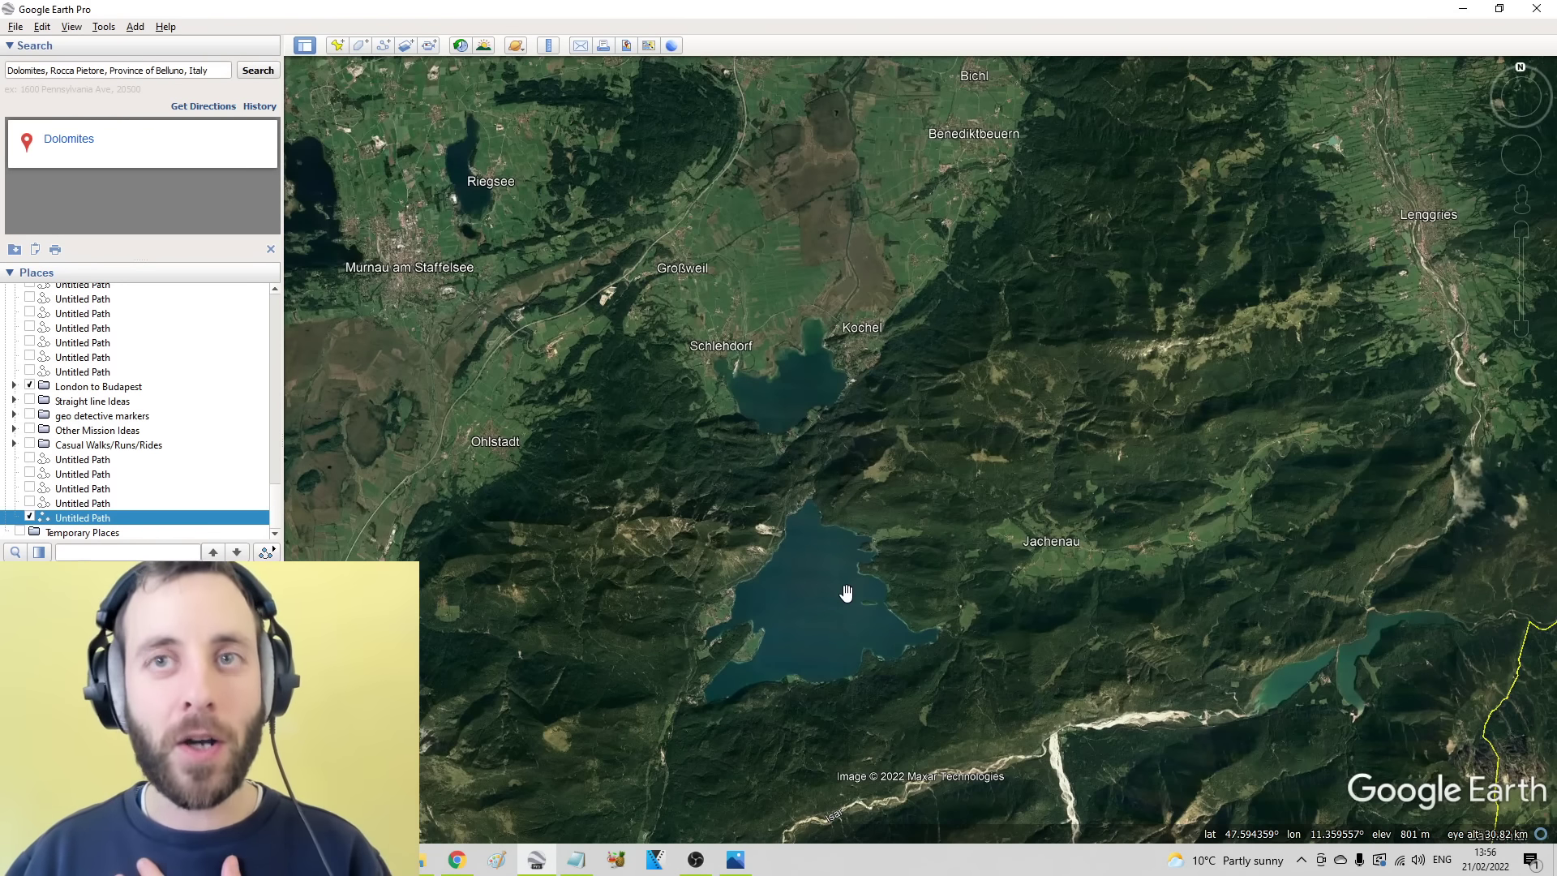
pyautogui.moveTo(907, 598)
pyautogui.mouseDown()
pyautogui.moveTo(781, 494)
pyautogui.moveTo(914, 584)
pyautogui.mouseUp()
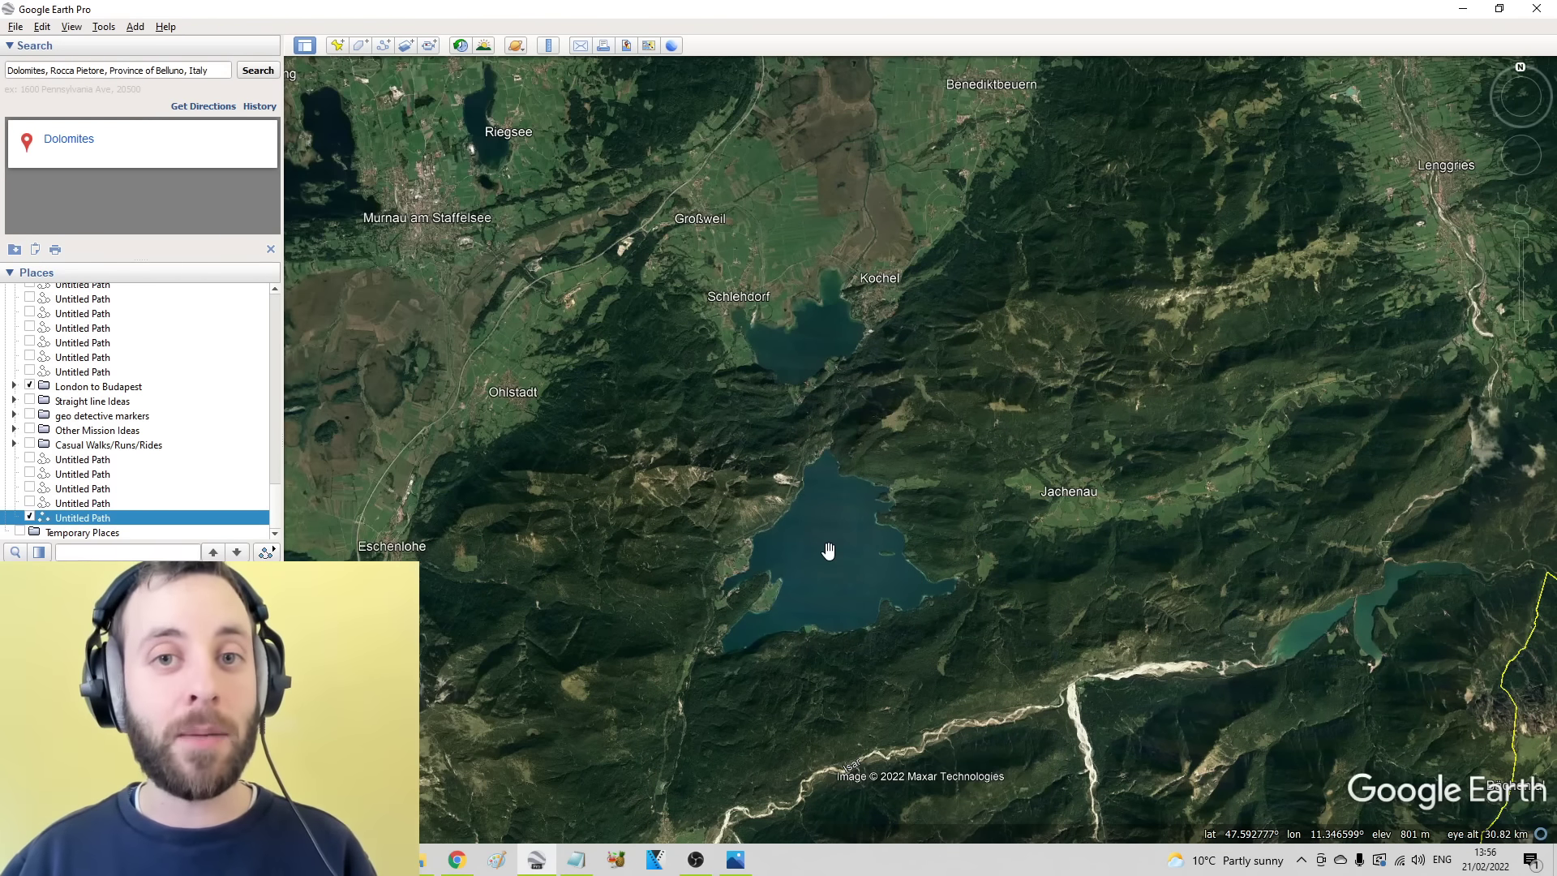
pyautogui.doubleClick(1158, 560)
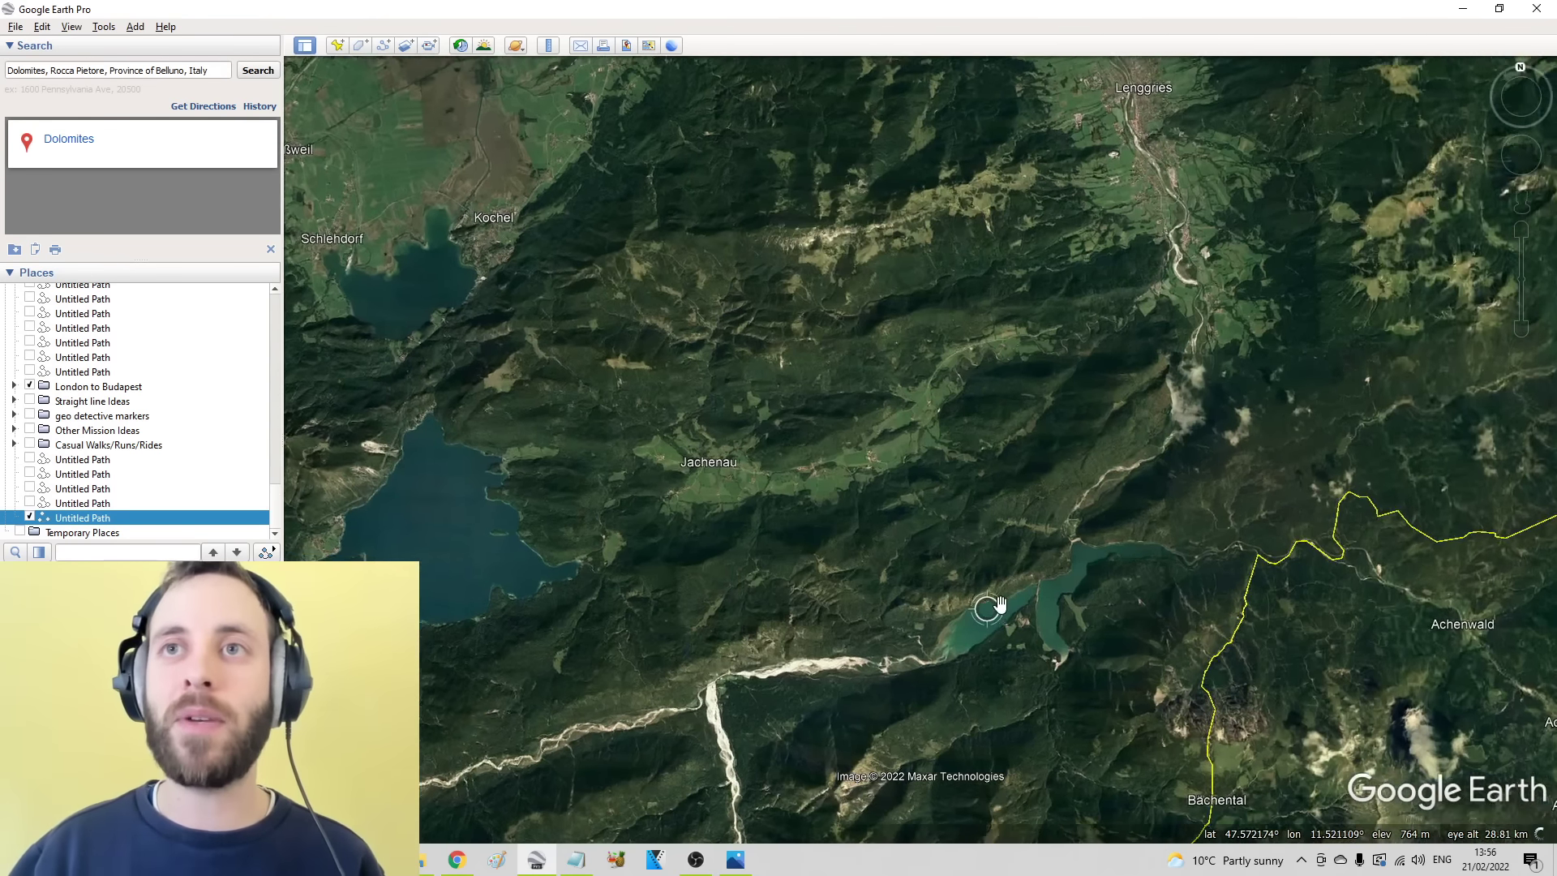
pyautogui.scroll(-5, 962, 631)
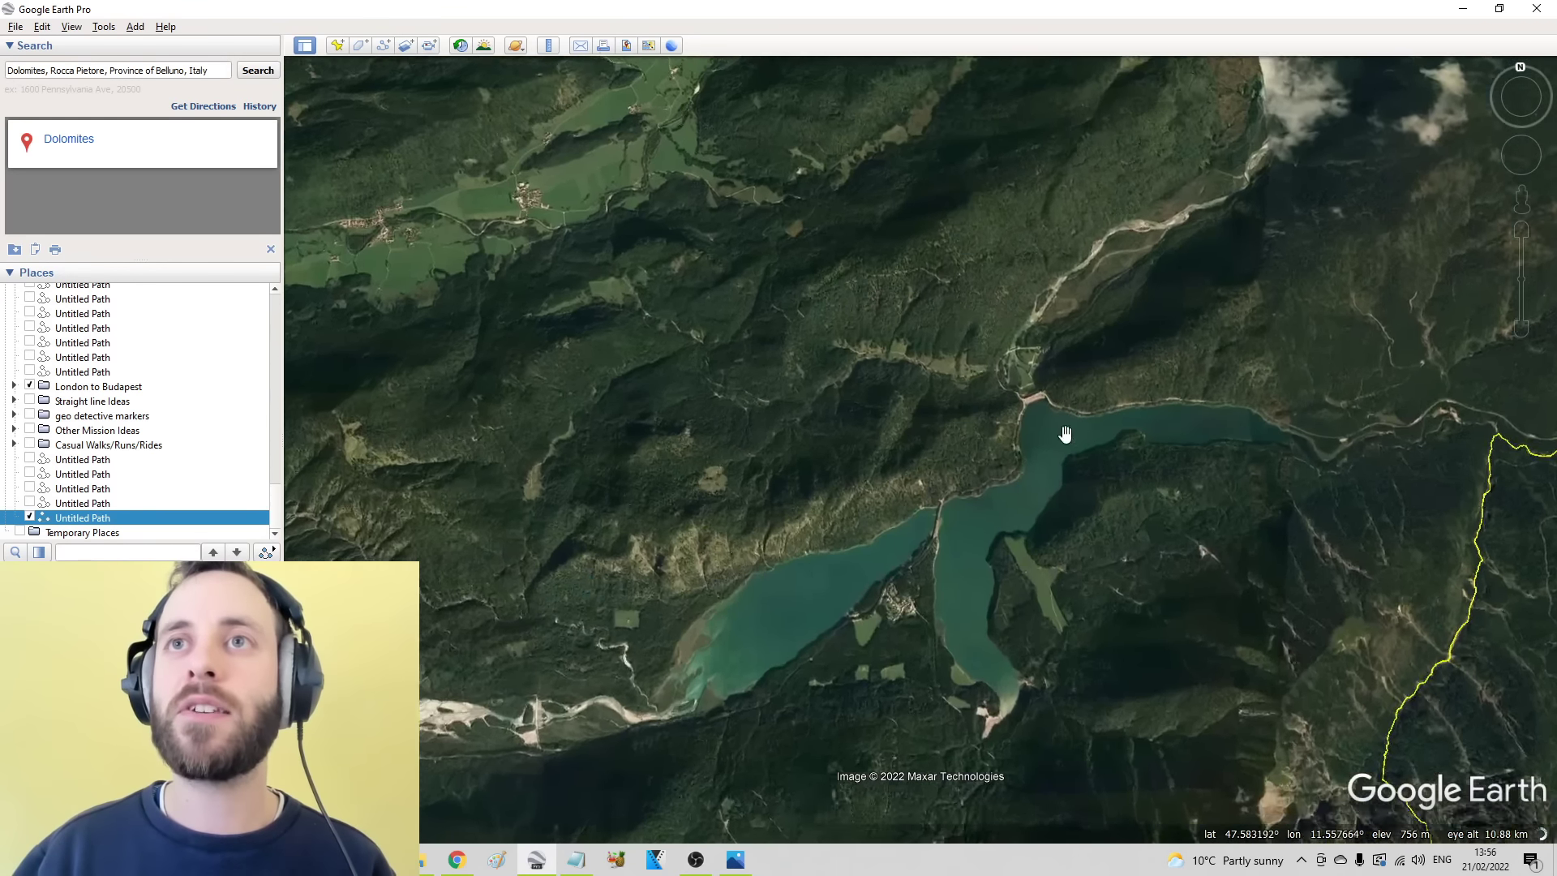
pyautogui.scroll(-3, 1002, 437)
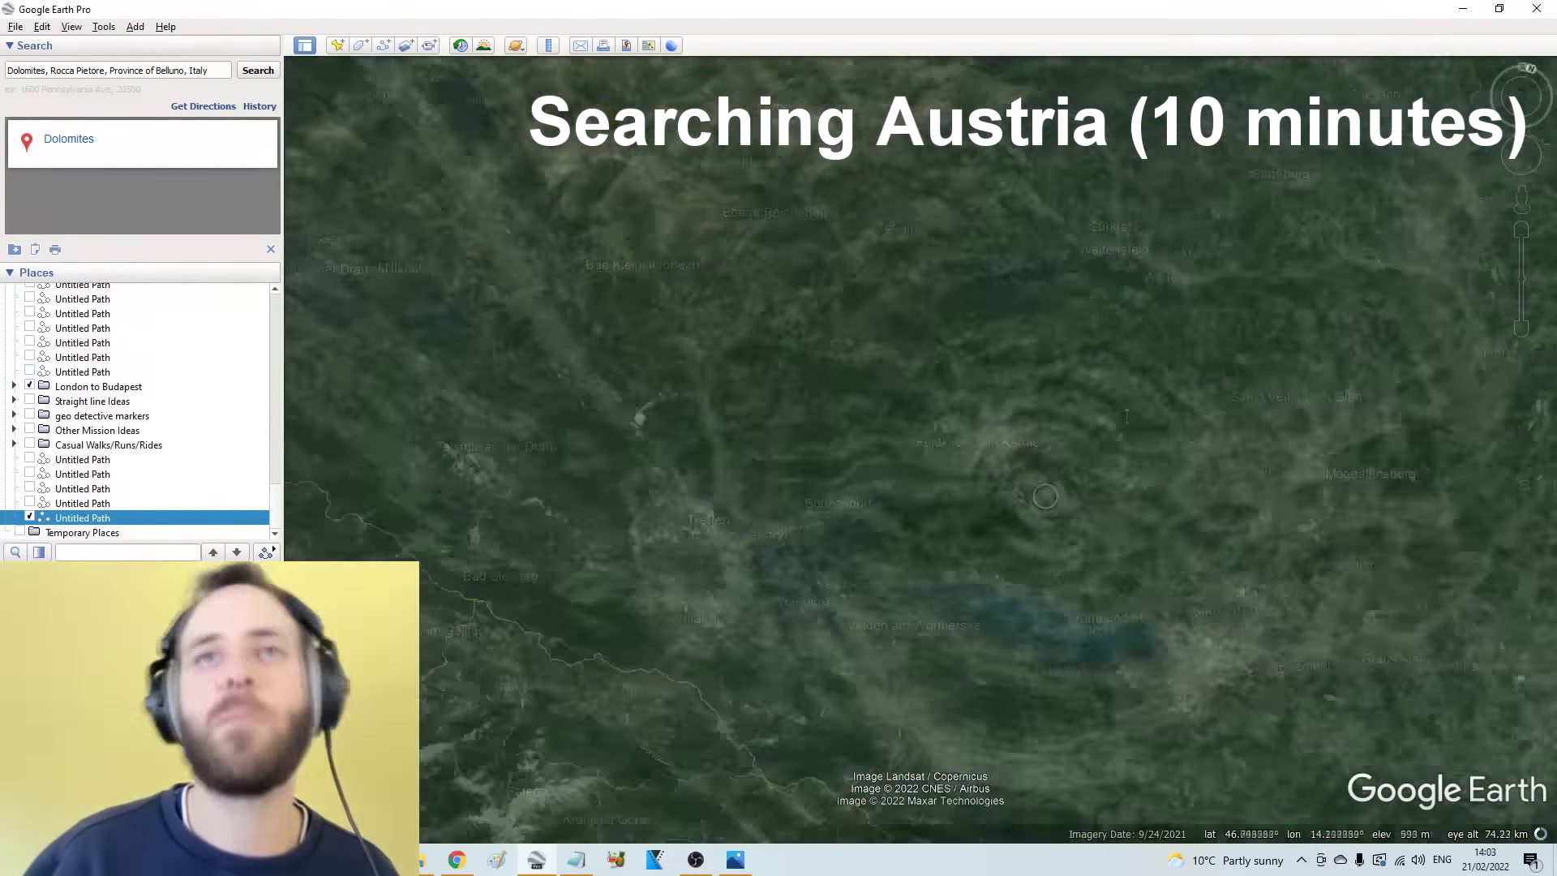
# Step: Return to the map and pan around Bludenz toward Bodensee and Bregenz
pyautogui.hotkey('alt', 'Tab')
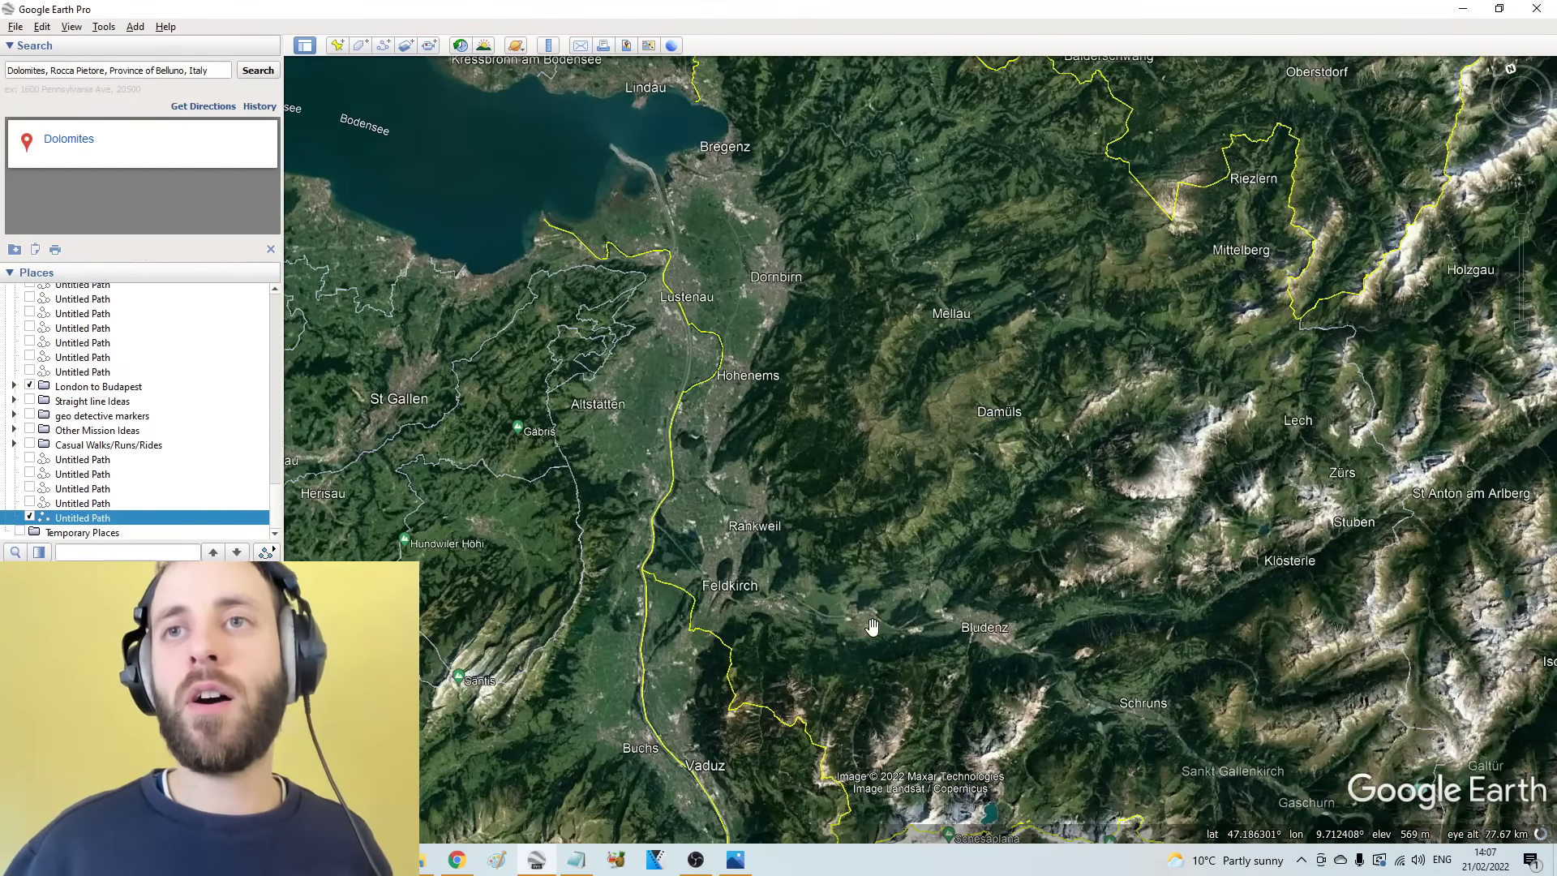
pyautogui.moveTo(877, 634); pyautogui.dragTo(746, 556)
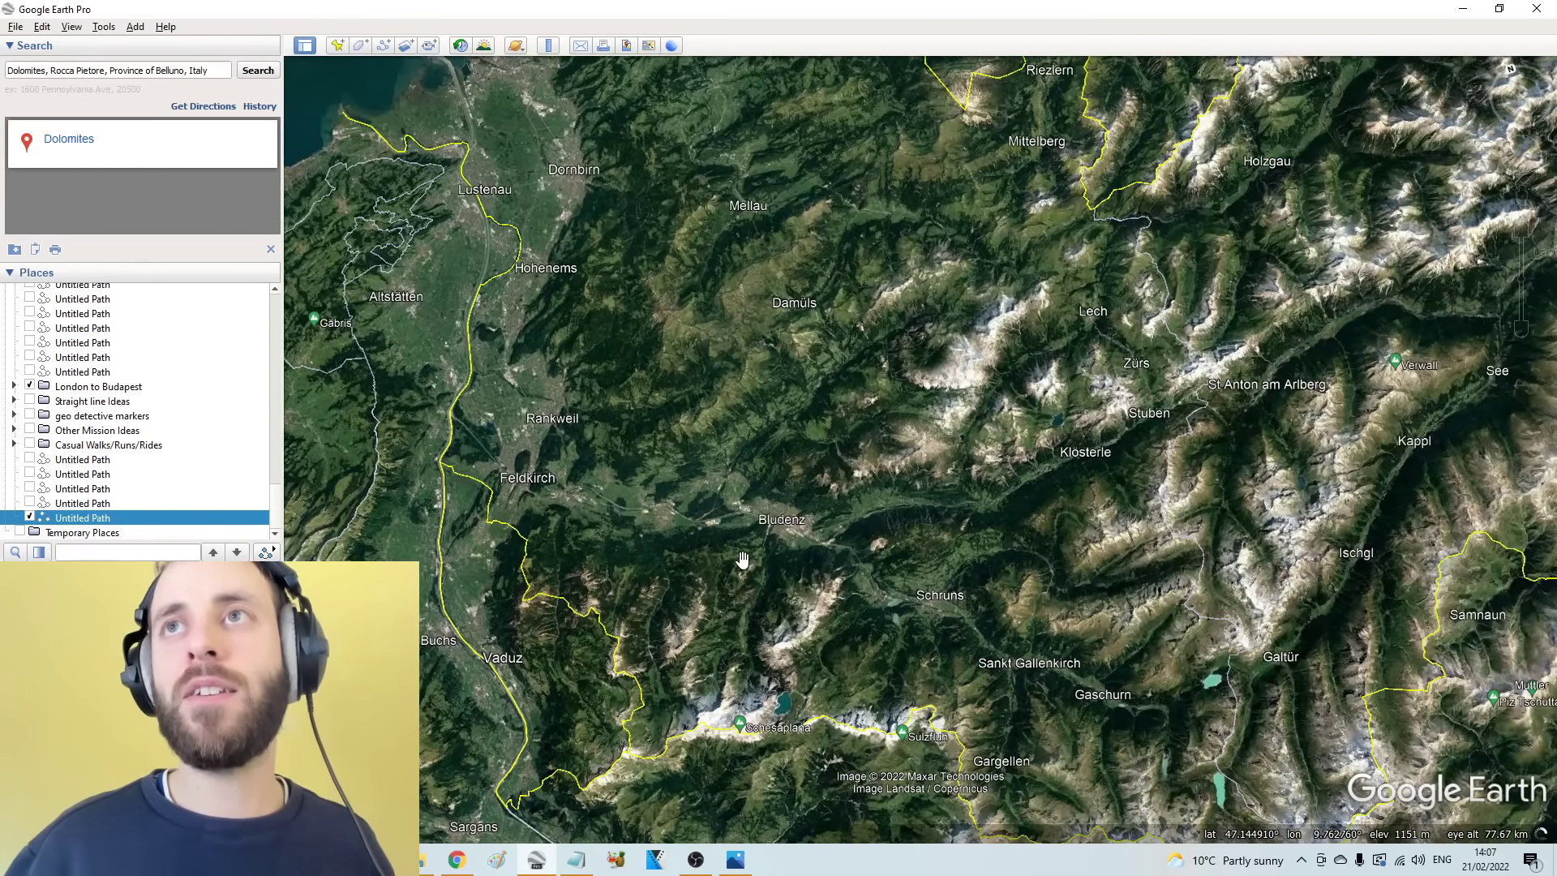
pyautogui.moveTo(1020, 409); pyautogui.dragTo(894, 547)
# Step: Zoom into the glaciated valley near Vent with a 3-D tilt and reopen the soldier photo
pyautogui.scroll(-5, 895, 548)
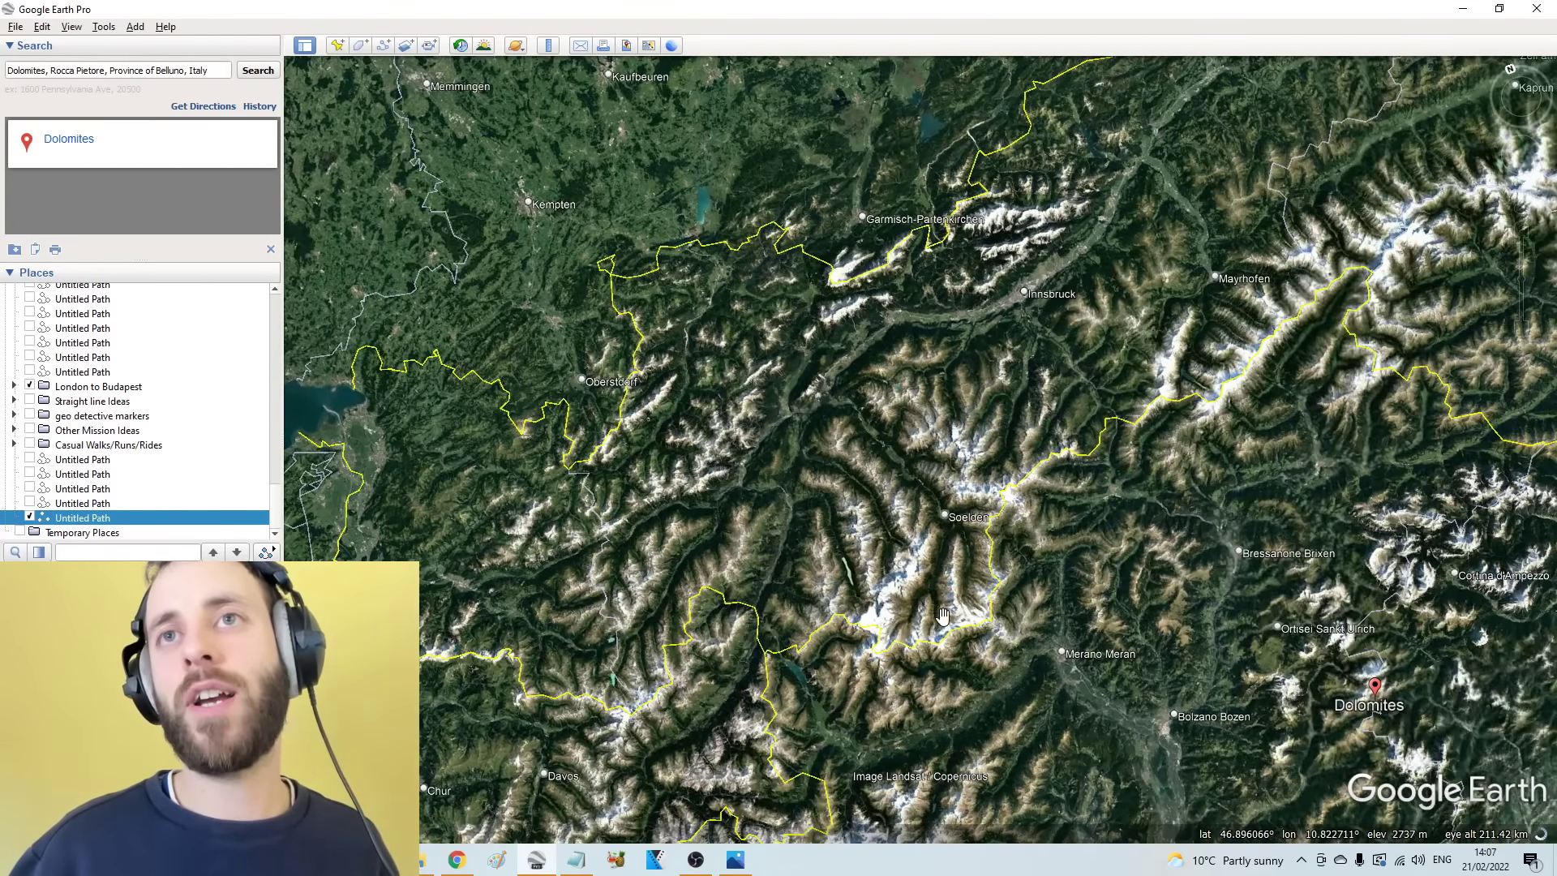
pyautogui.scroll(6, 943, 616)
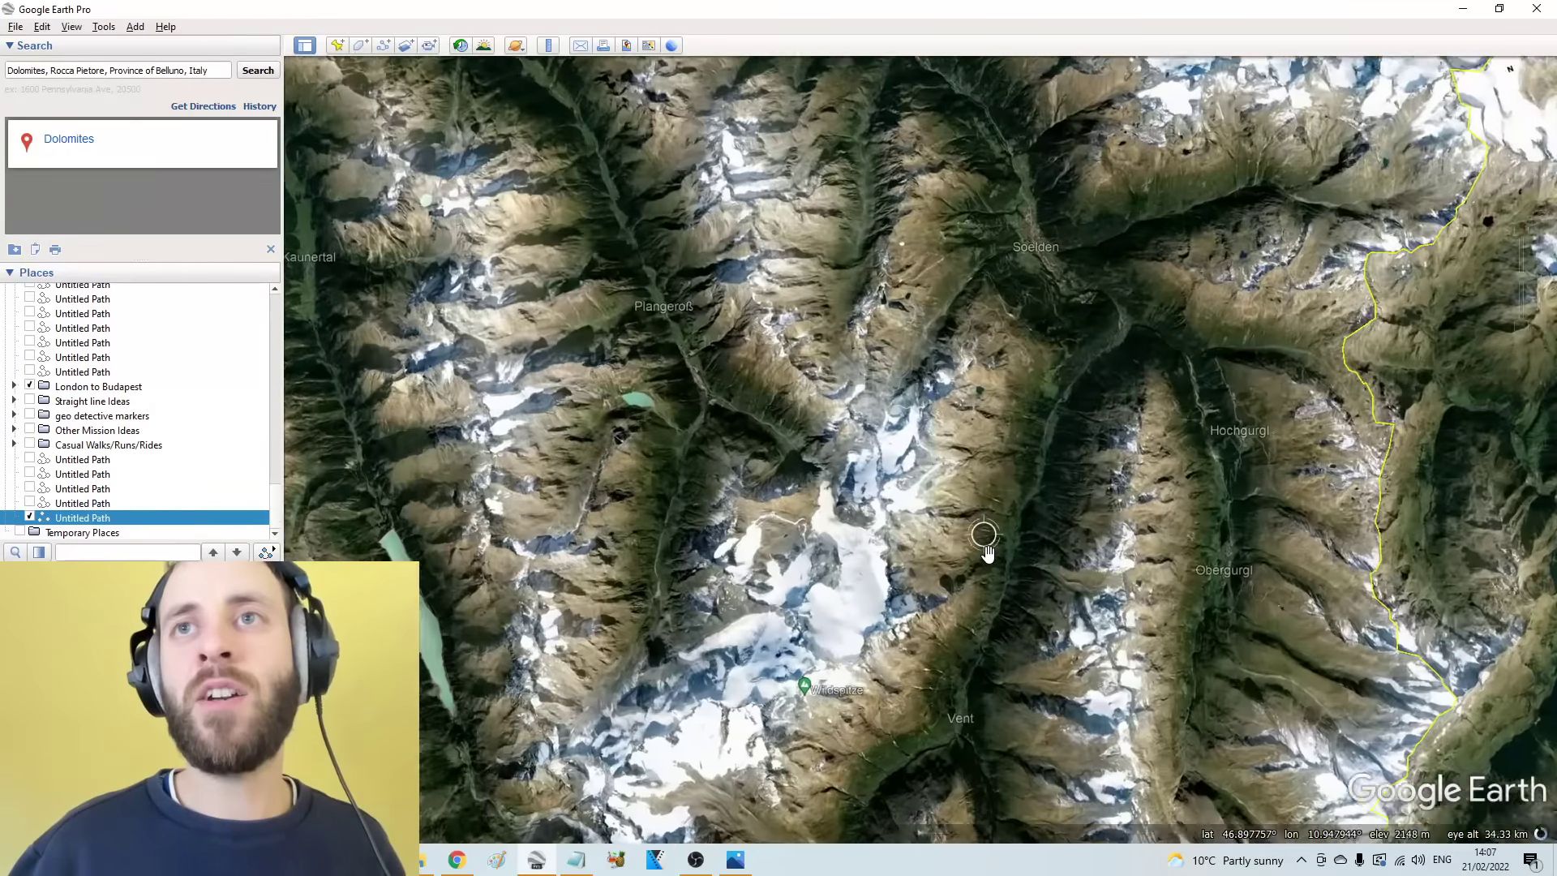
pyautogui.scroll(4, 987, 553)
pyautogui.moveTo(987, 559); pyautogui.dragTo(997, 668)
pyautogui.scroll(-4, 783, 487)
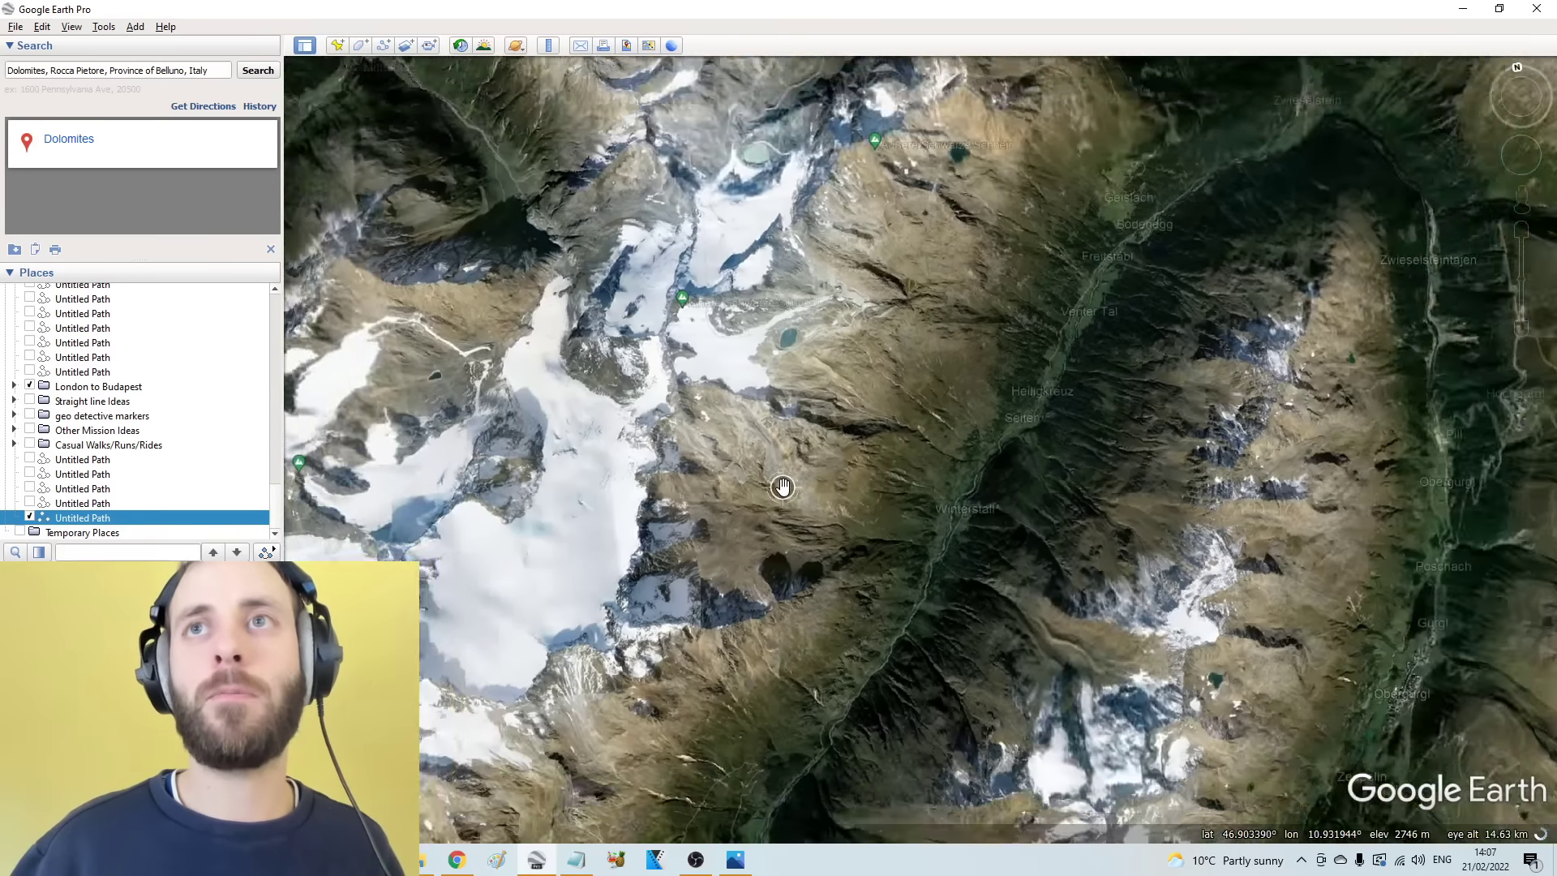
pyautogui.scroll(3, 782, 487)
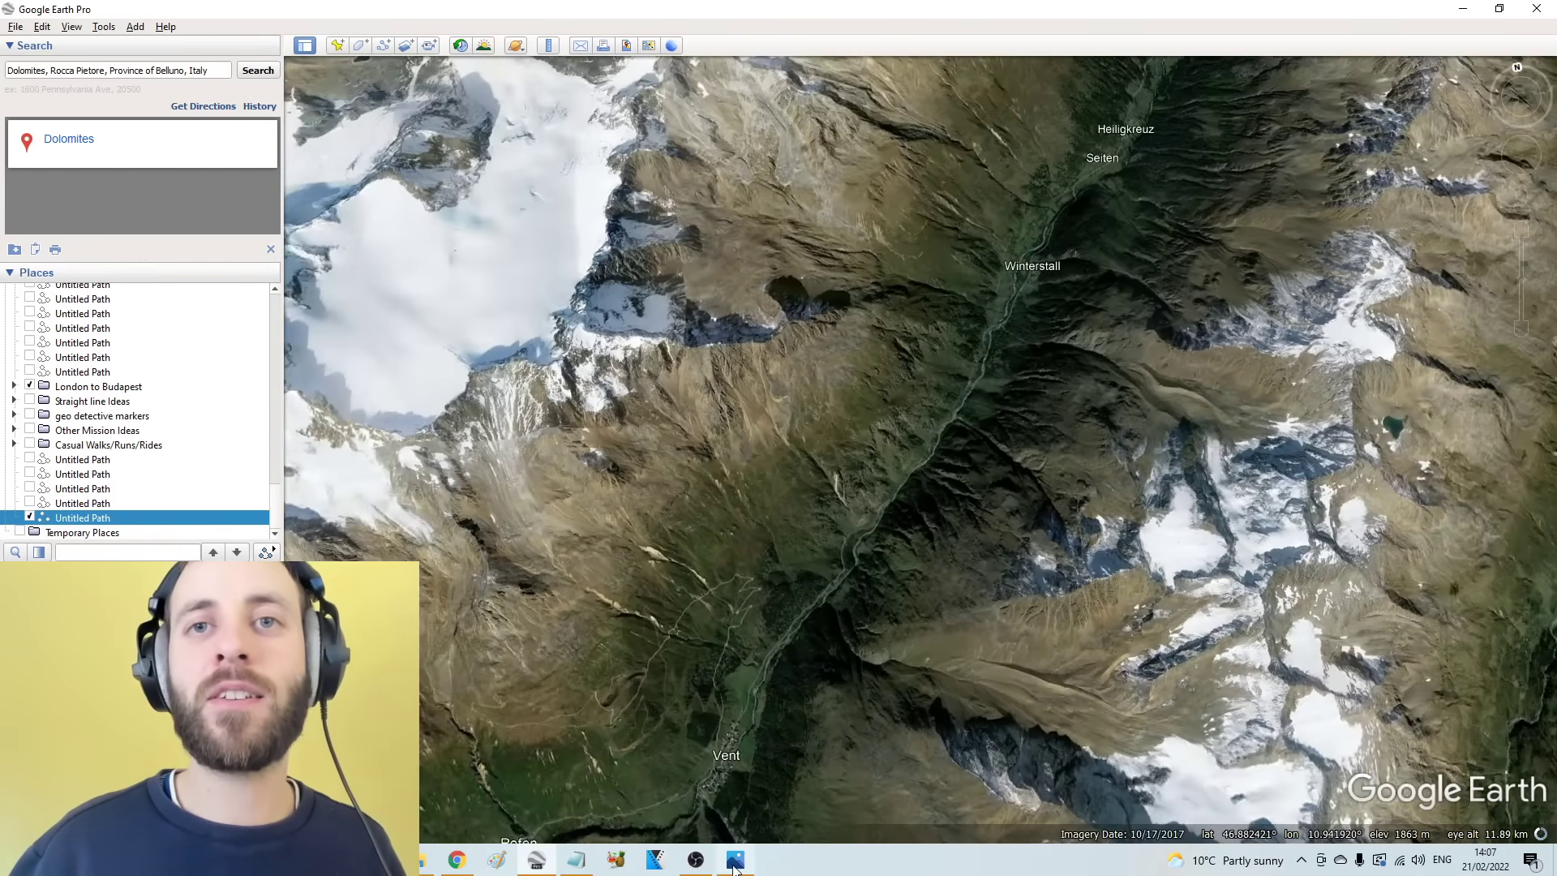
pyautogui.click(735, 859)
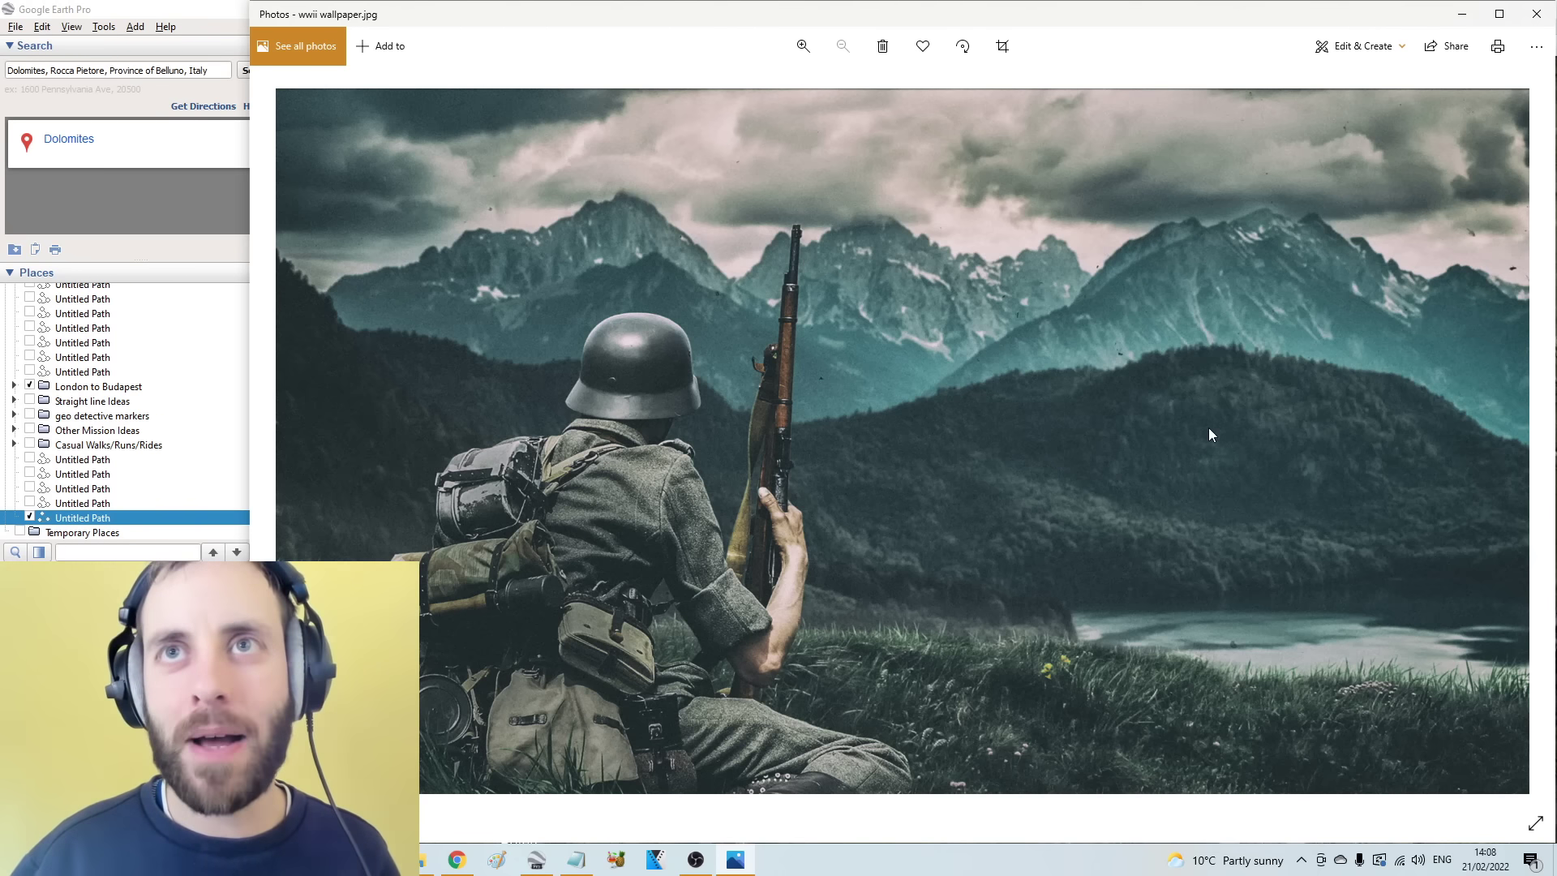
# Step: Switch back to the map and pan toward Innsbruck and the Stubai valley
pyautogui.moveTo(537, 866)
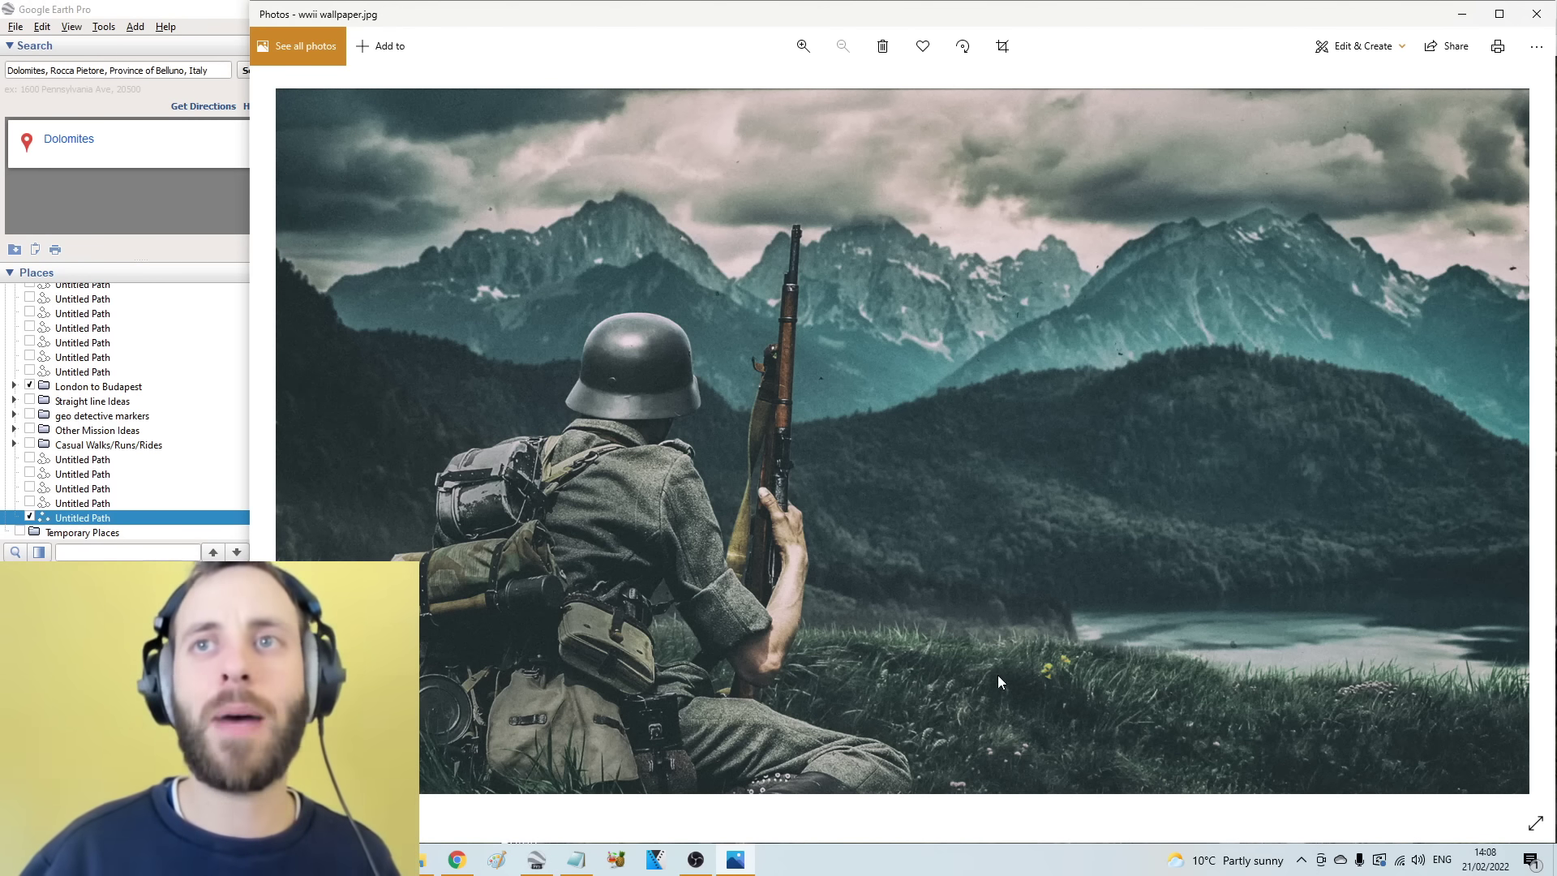
pyautogui.hotkey('alt', 'Tab')
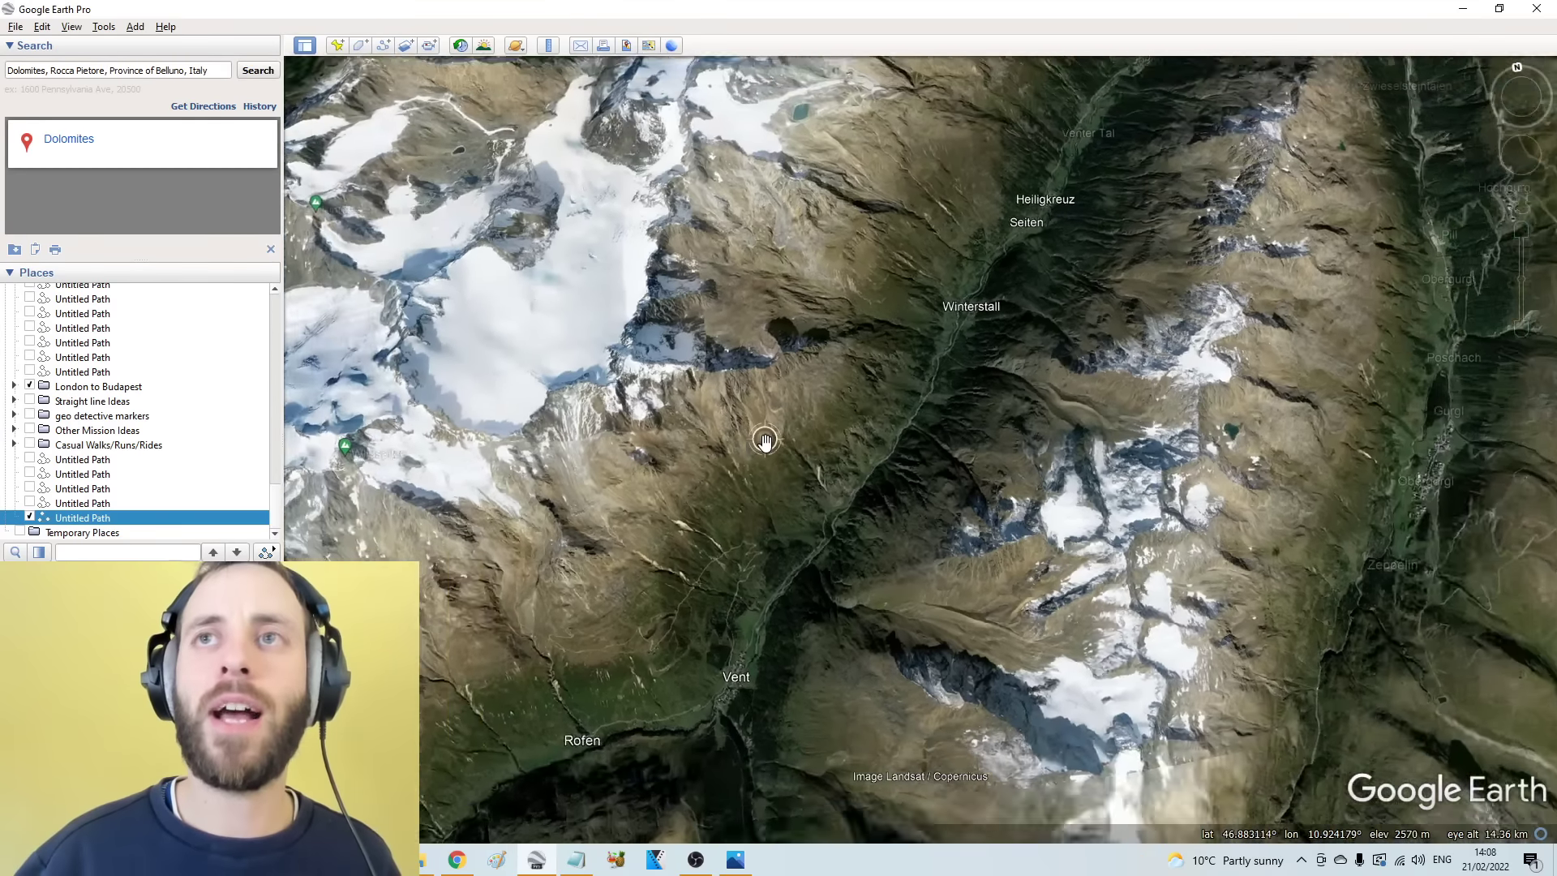
pyautogui.scroll(-5, 760, 452)
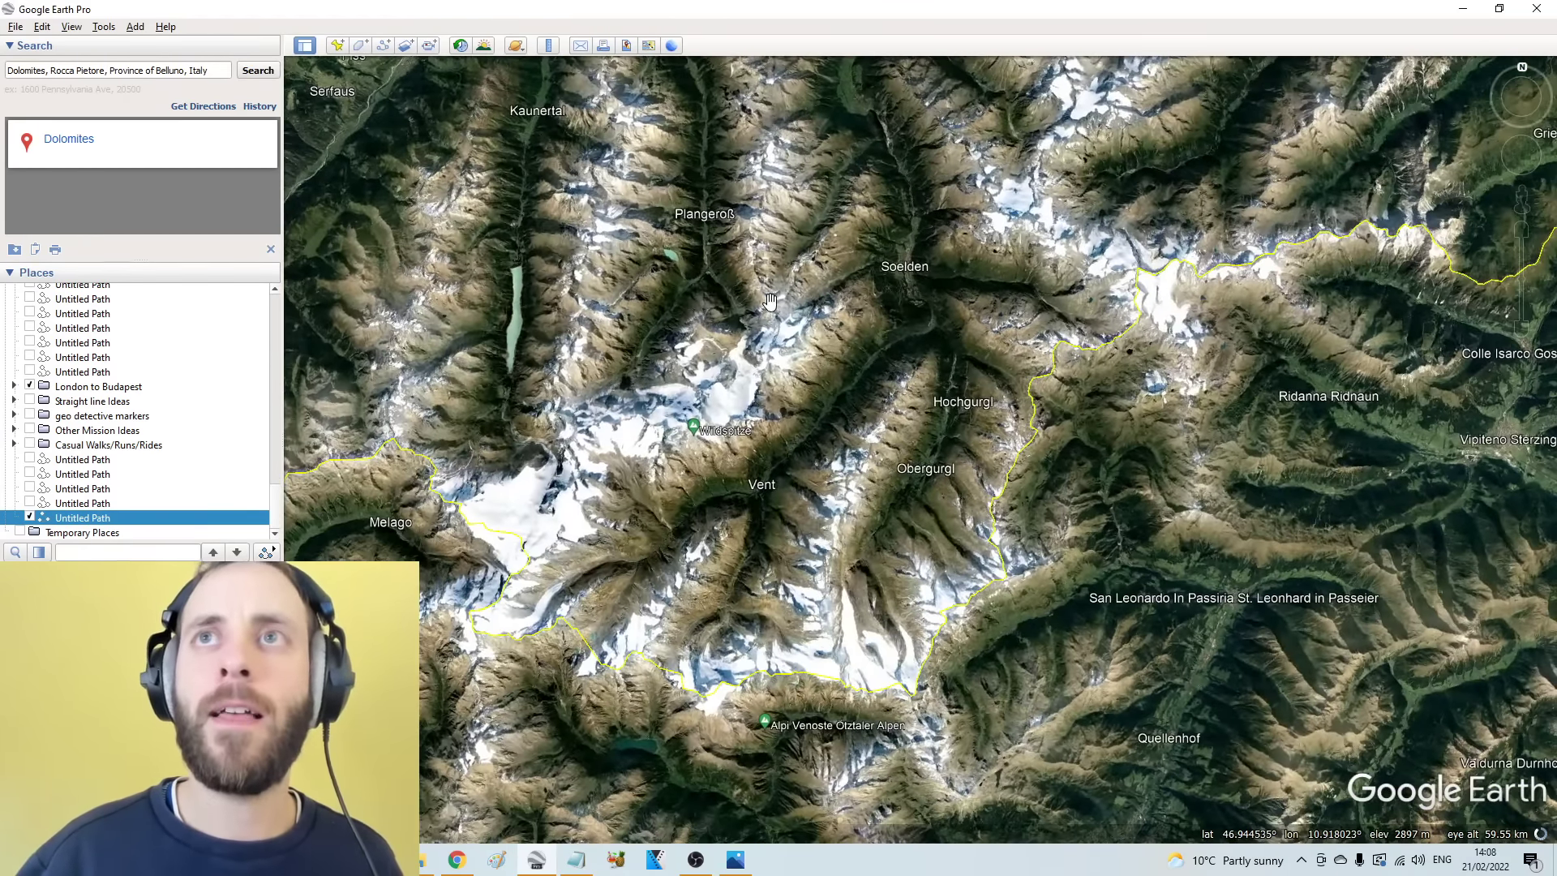
pyautogui.moveTo(946, 337); pyautogui.dragTo(719, 601)
pyautogui.scroll(-3, 720, 596)
pyautogui.scroll(-2, 724, 586)
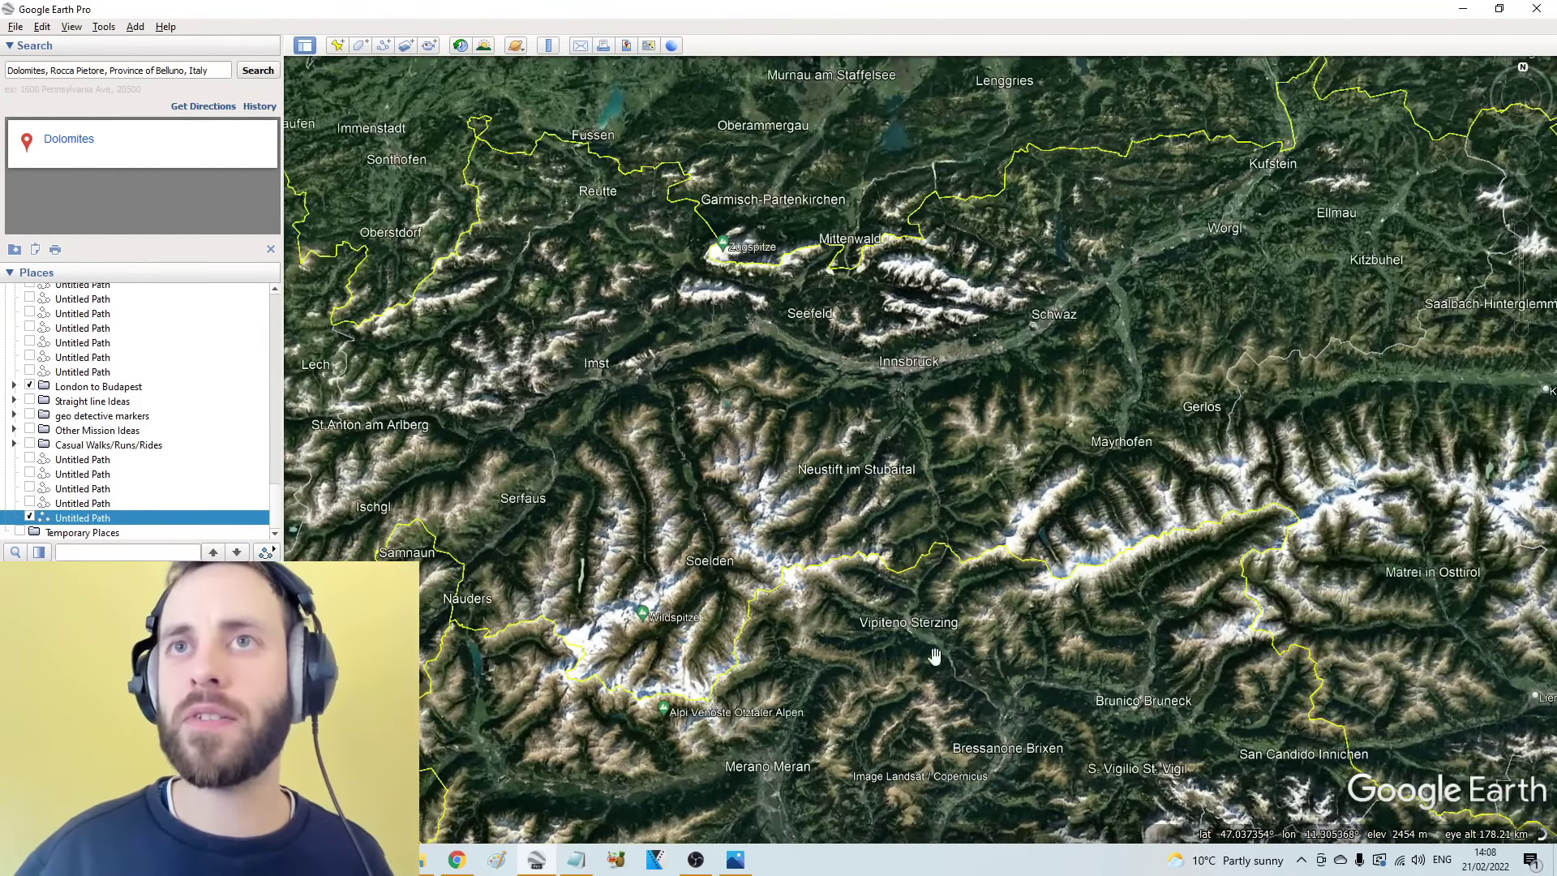
# Step: Centre the map on the Großglockner area and zoom out to an overview of Austria
pyautogui.moveTo(892, 620); pyautogui.dragTo(859, 532)
pyautogui.moveTo(1046, 446); pyautogui.dragTo(799, 551)
pyautogui.moveTo(1161, 535); pyautogui.dragTo(841, 562)
pyautogui.scroll(-5, 841, 562)
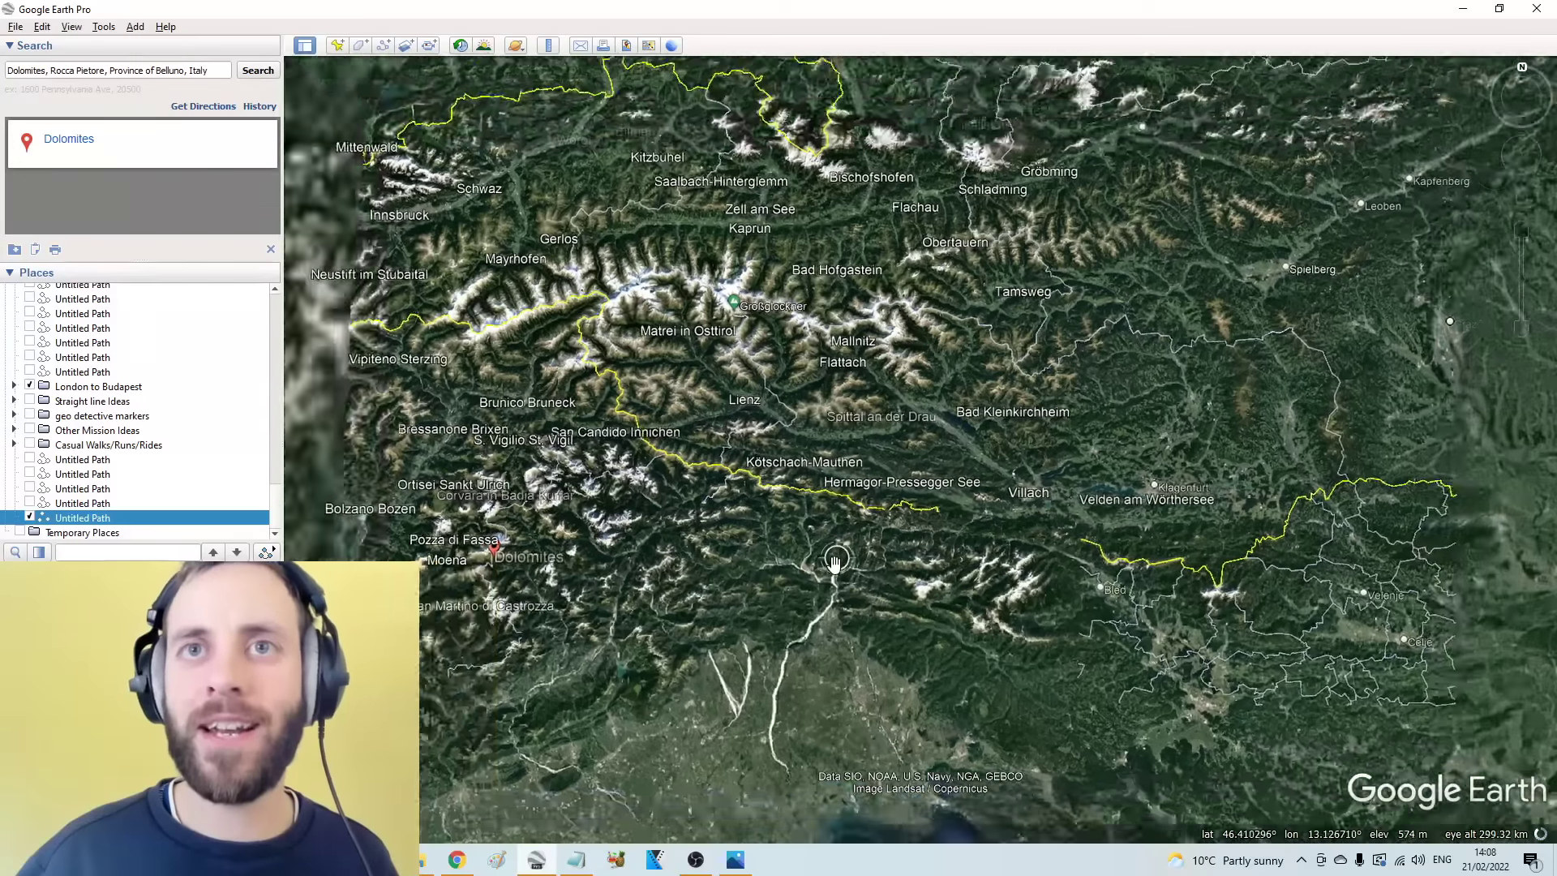
pyautogui.scroll(2, 903, 533)
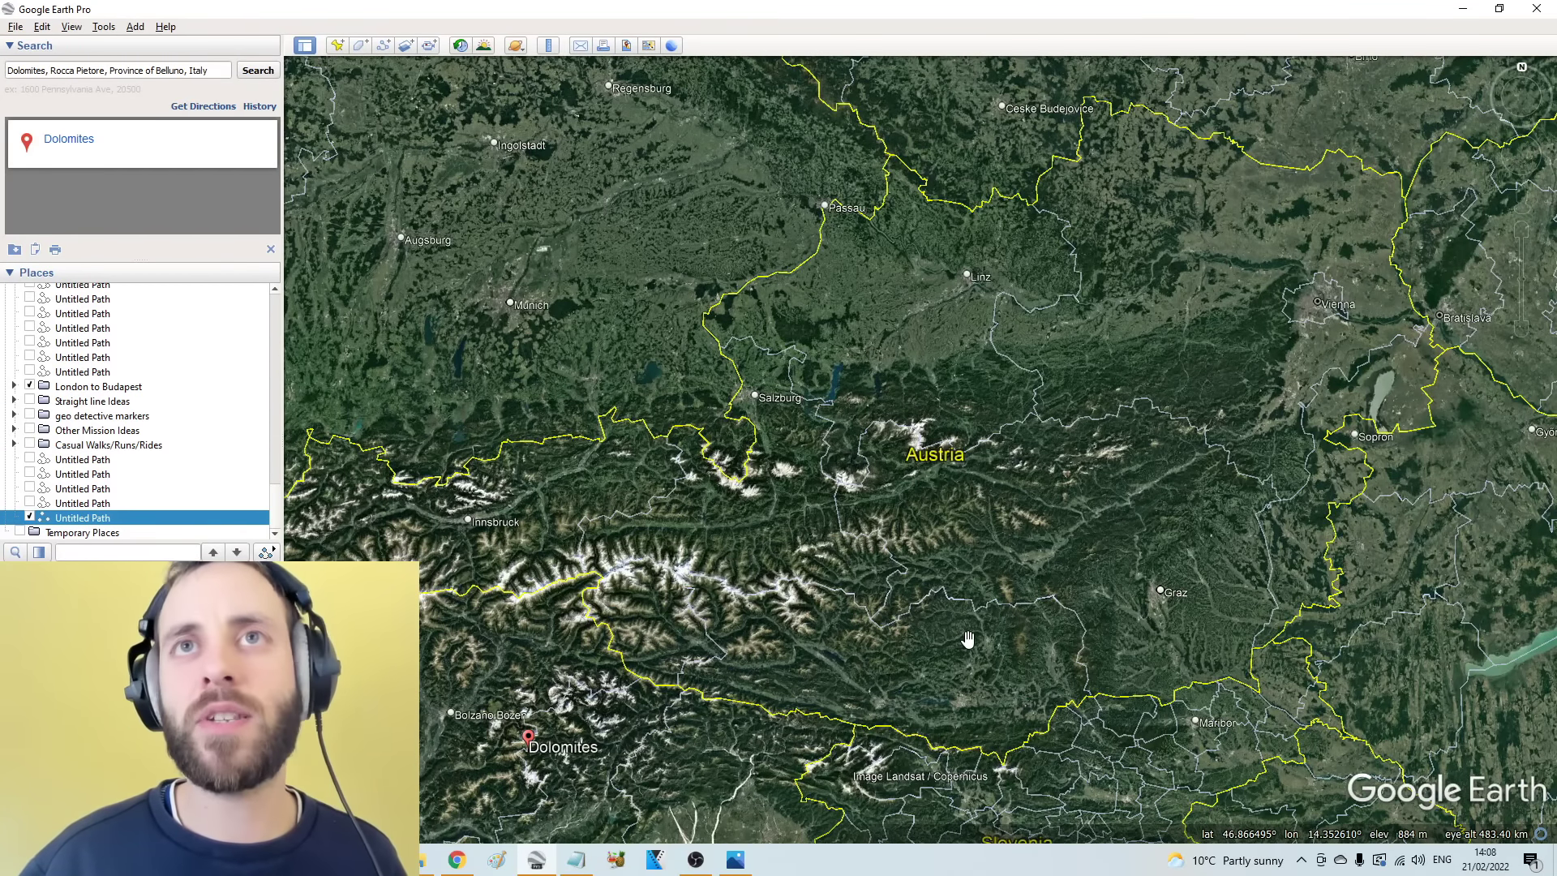
pyautogui.scroll(2, 1004, 524)
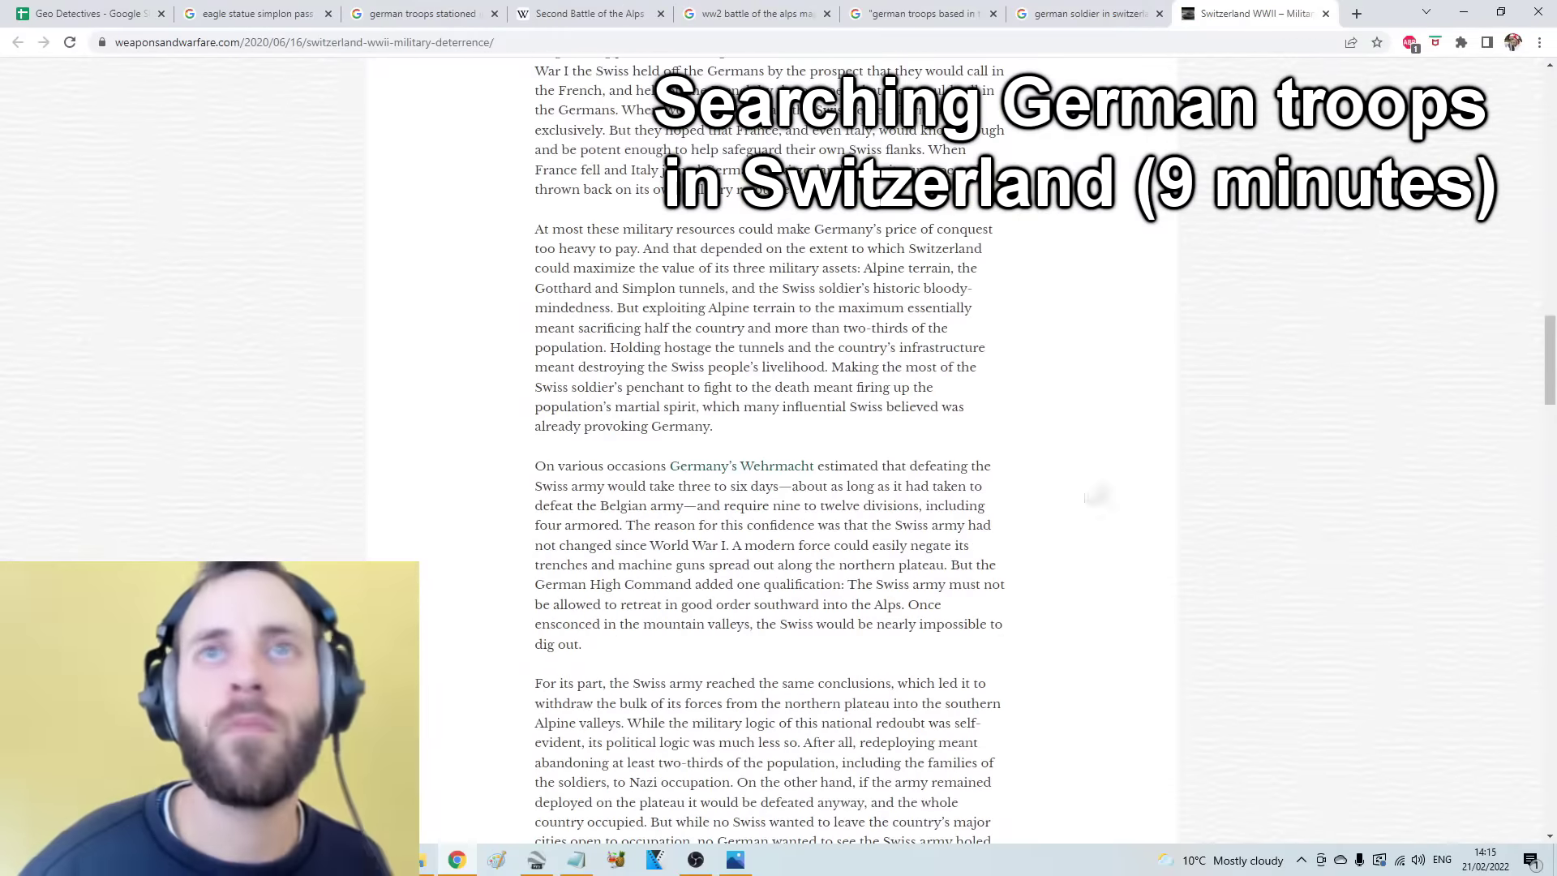
# Step: Pan east from northern Switzerland past St Gallen and Vaduz toward the Austrian Alps
pyautogui.scroll(-15, 1082, 519)
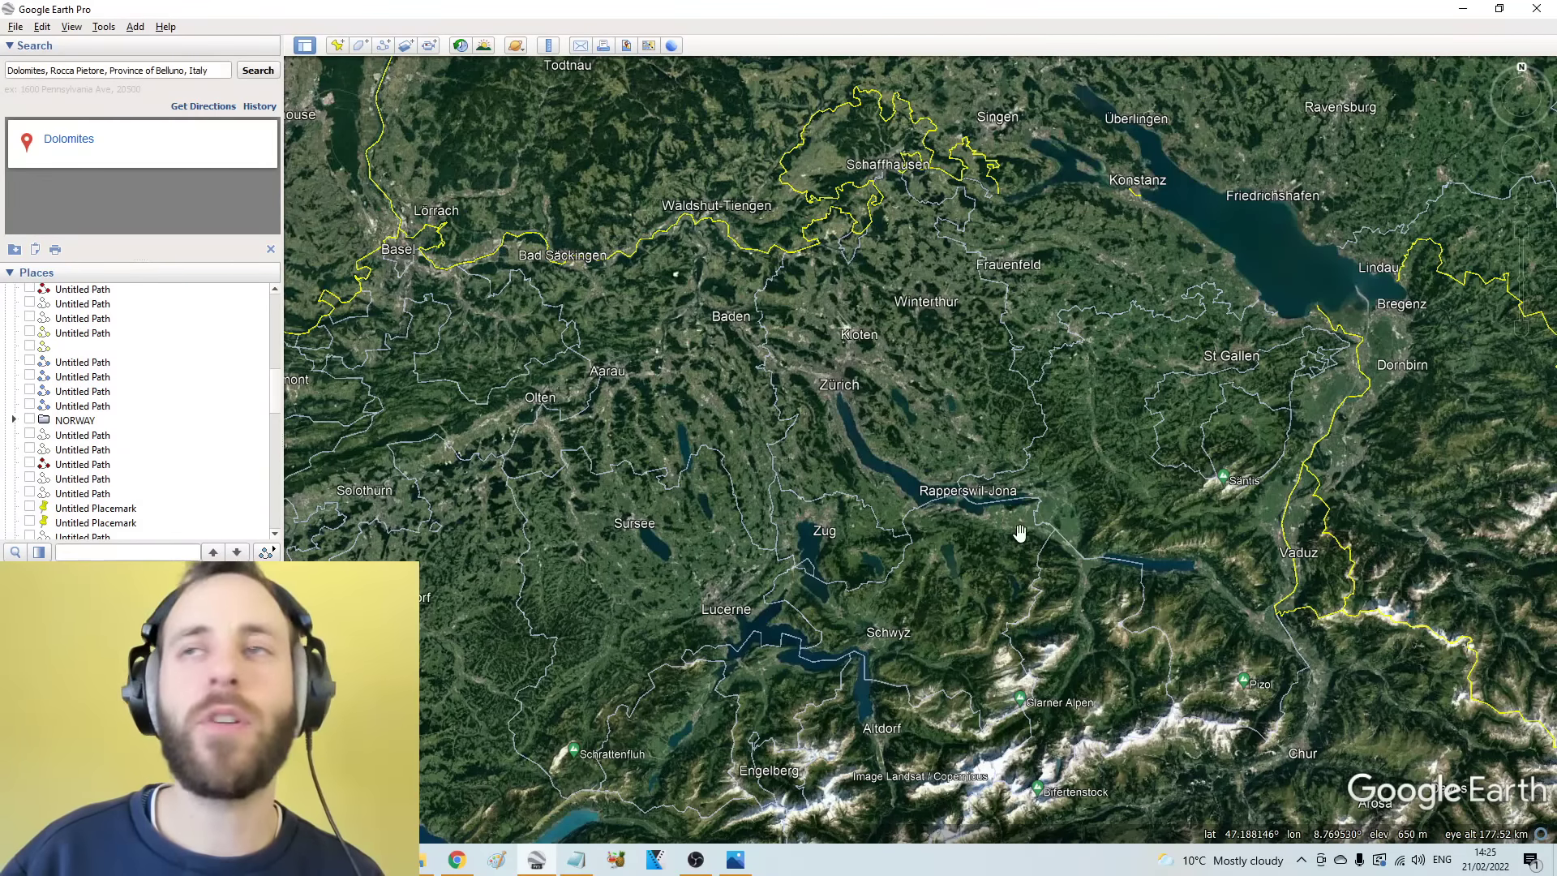
pyautogui.moveTo(1178, 451); pyautogui.dragTo(985, 336)
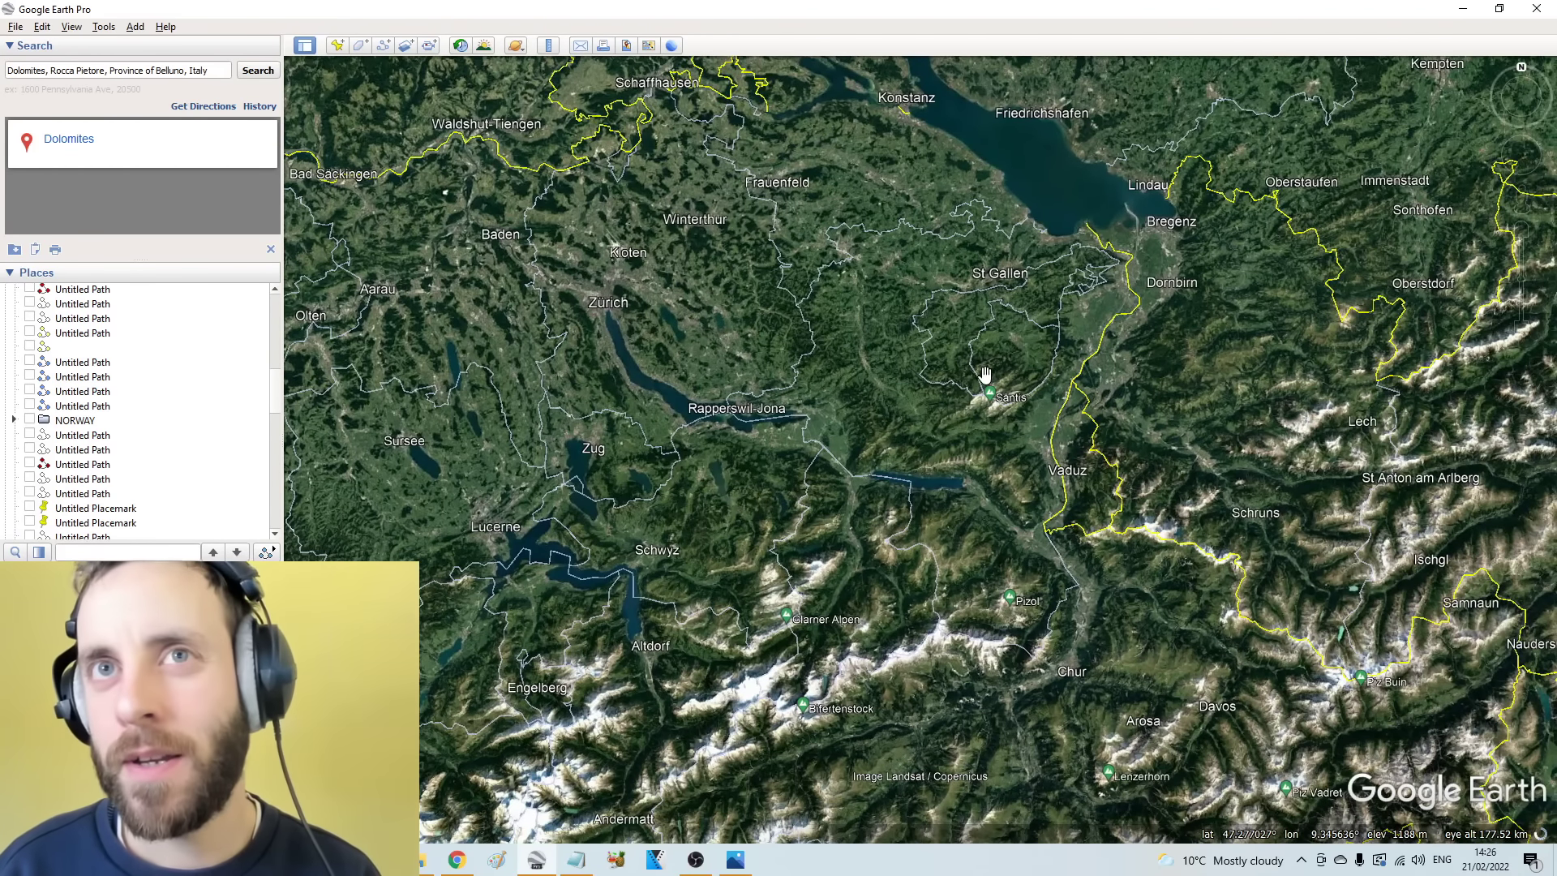
pyautogui.scroll(-2, 860, 477)
pyautogui.scroll(-2, 859, 477)
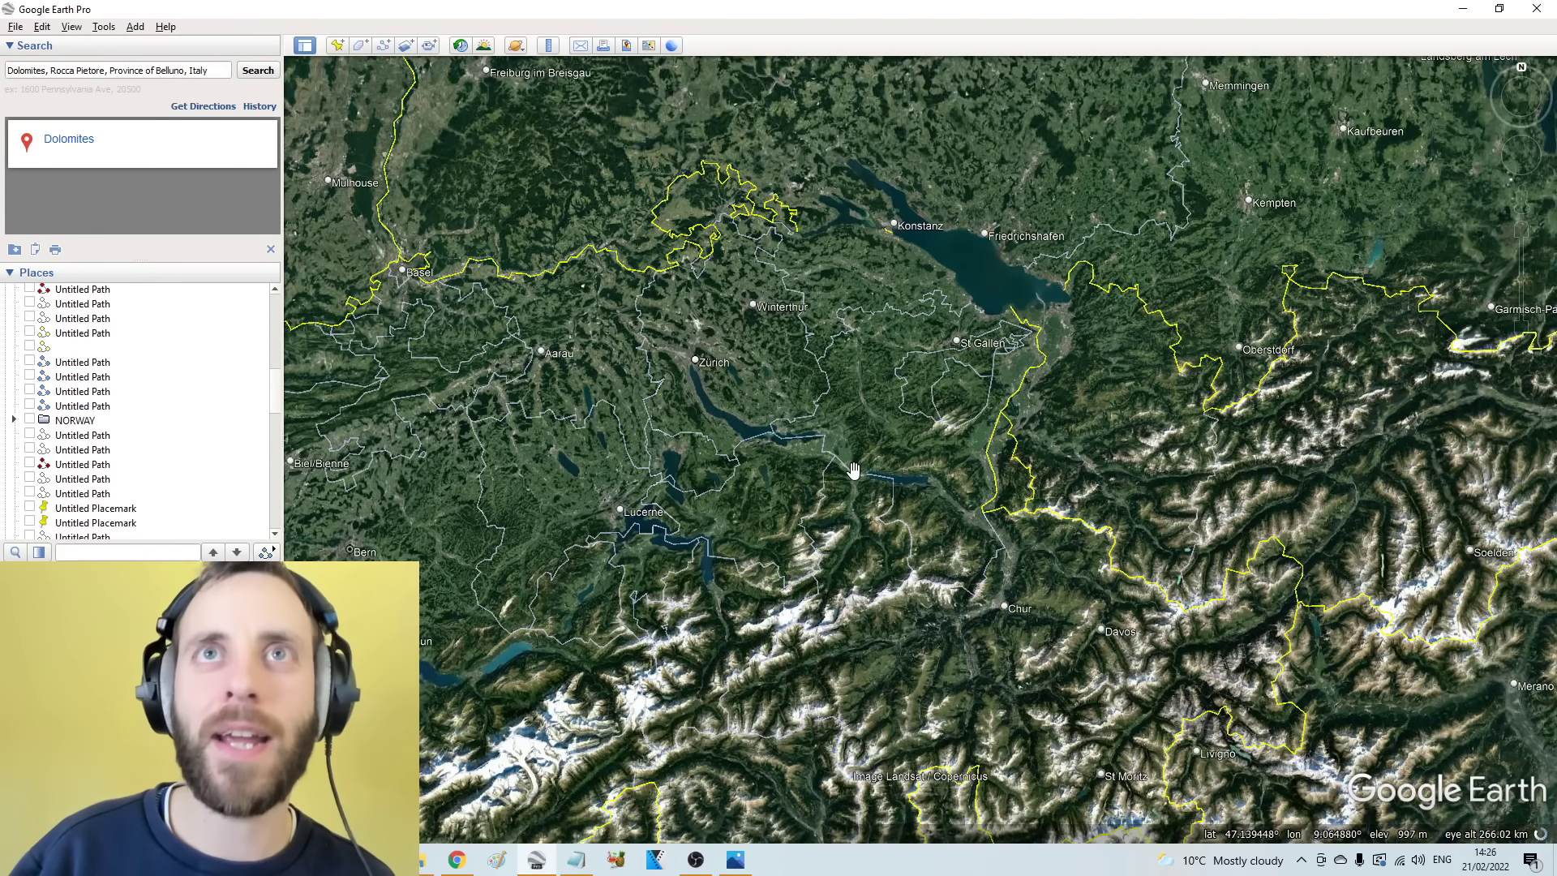
pyautogui.moveTo(853, 471); pyautogui.dragTo(850, 520)
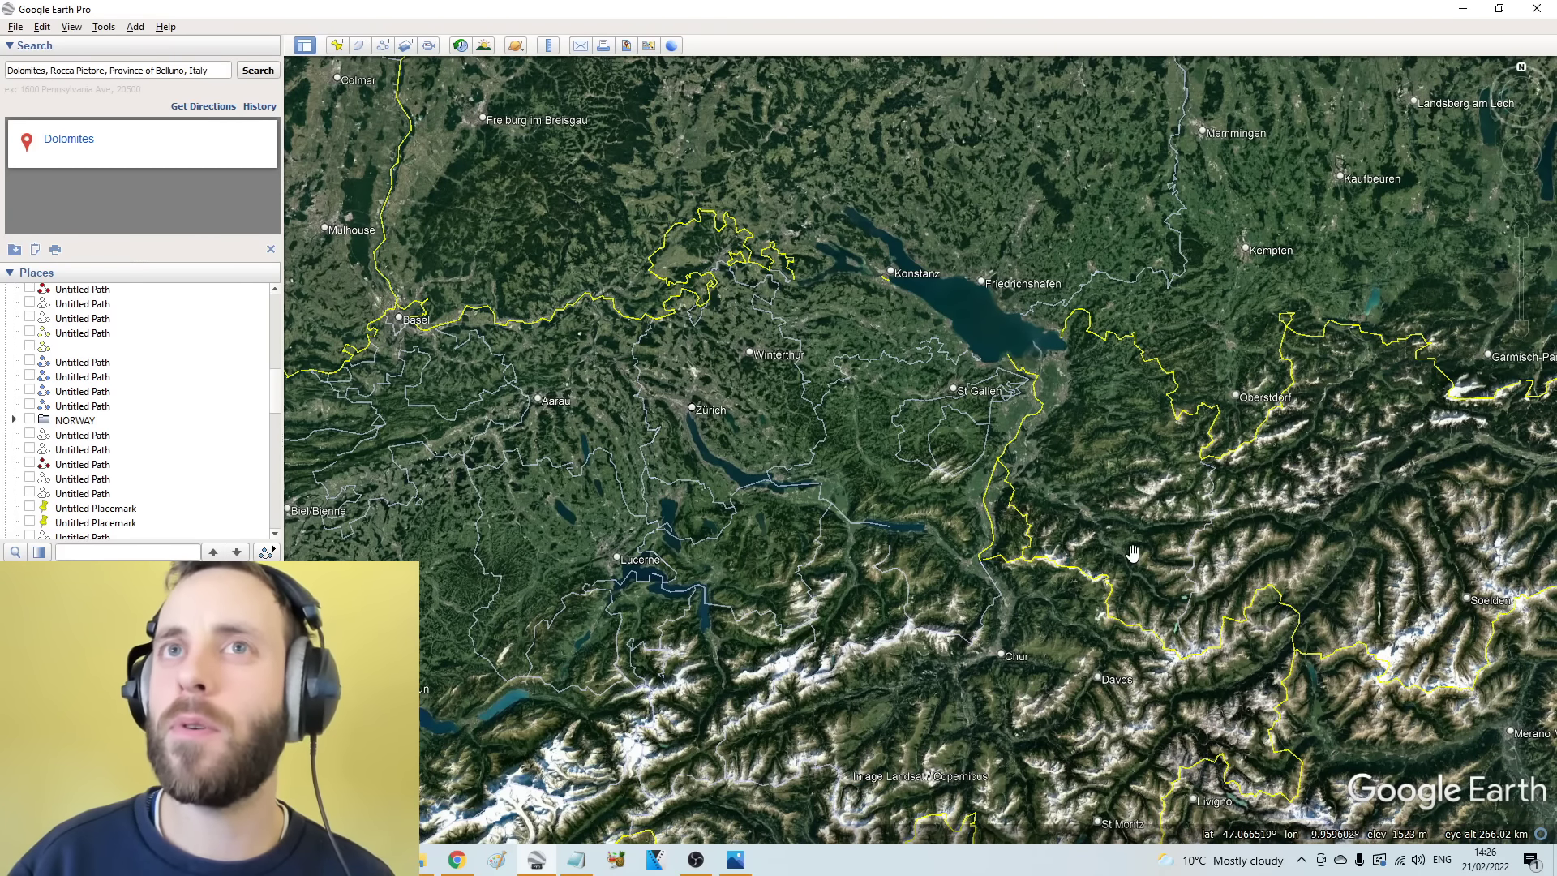
pyautogui.moveTo(1133, 552); pyautogui.dragTo(1292, 533)
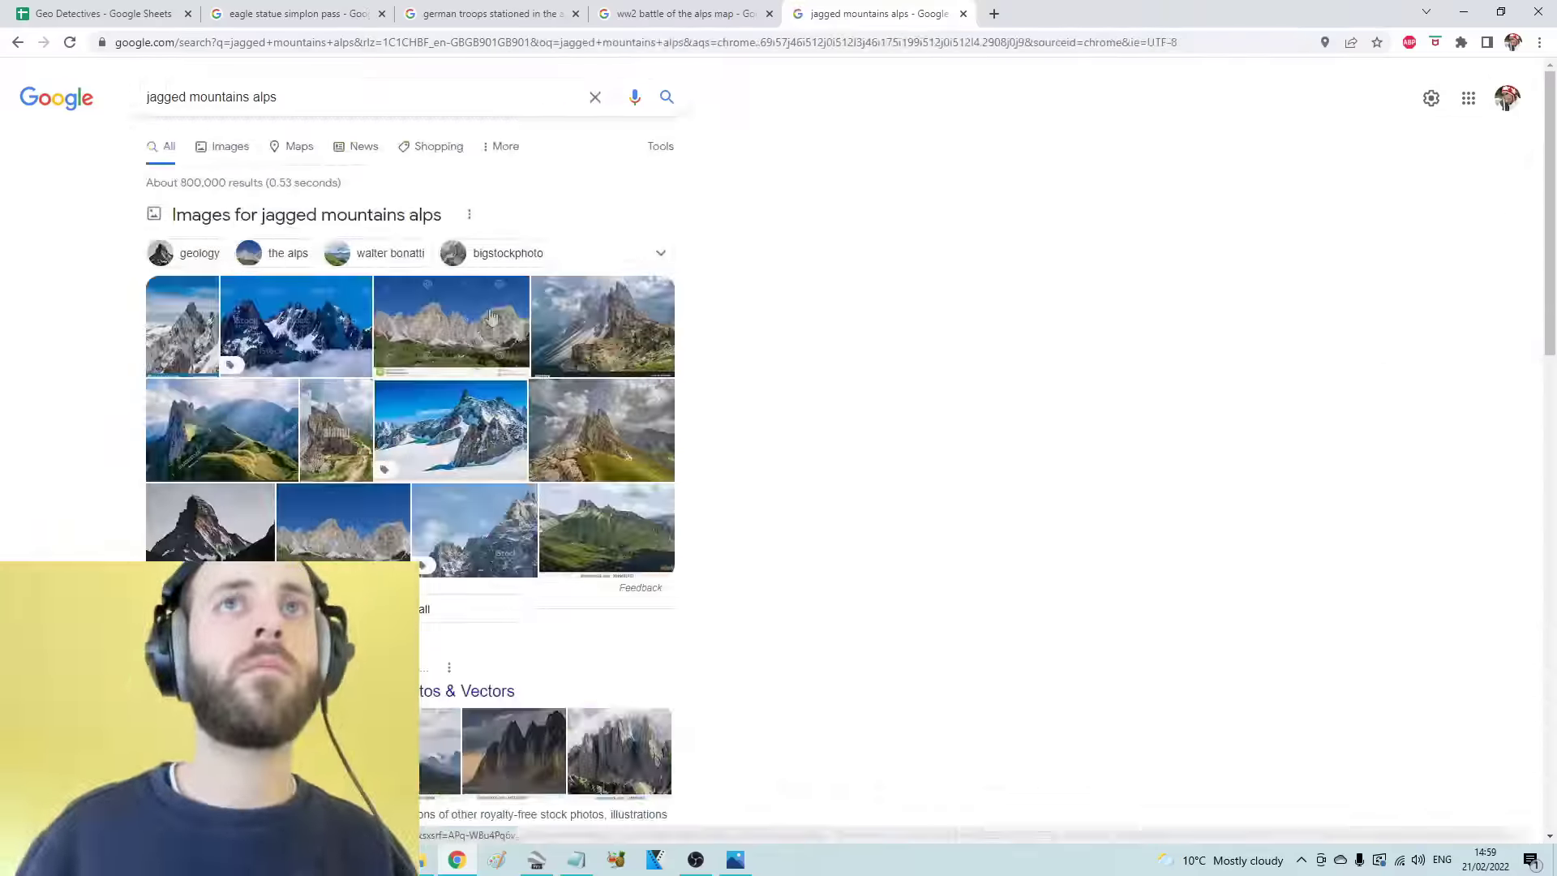
# Step: Open a Dolomites image result, then tilt the 3-D peaks near Zugspitze and compare with the soldier photo
pyautogui.click(492, 317)
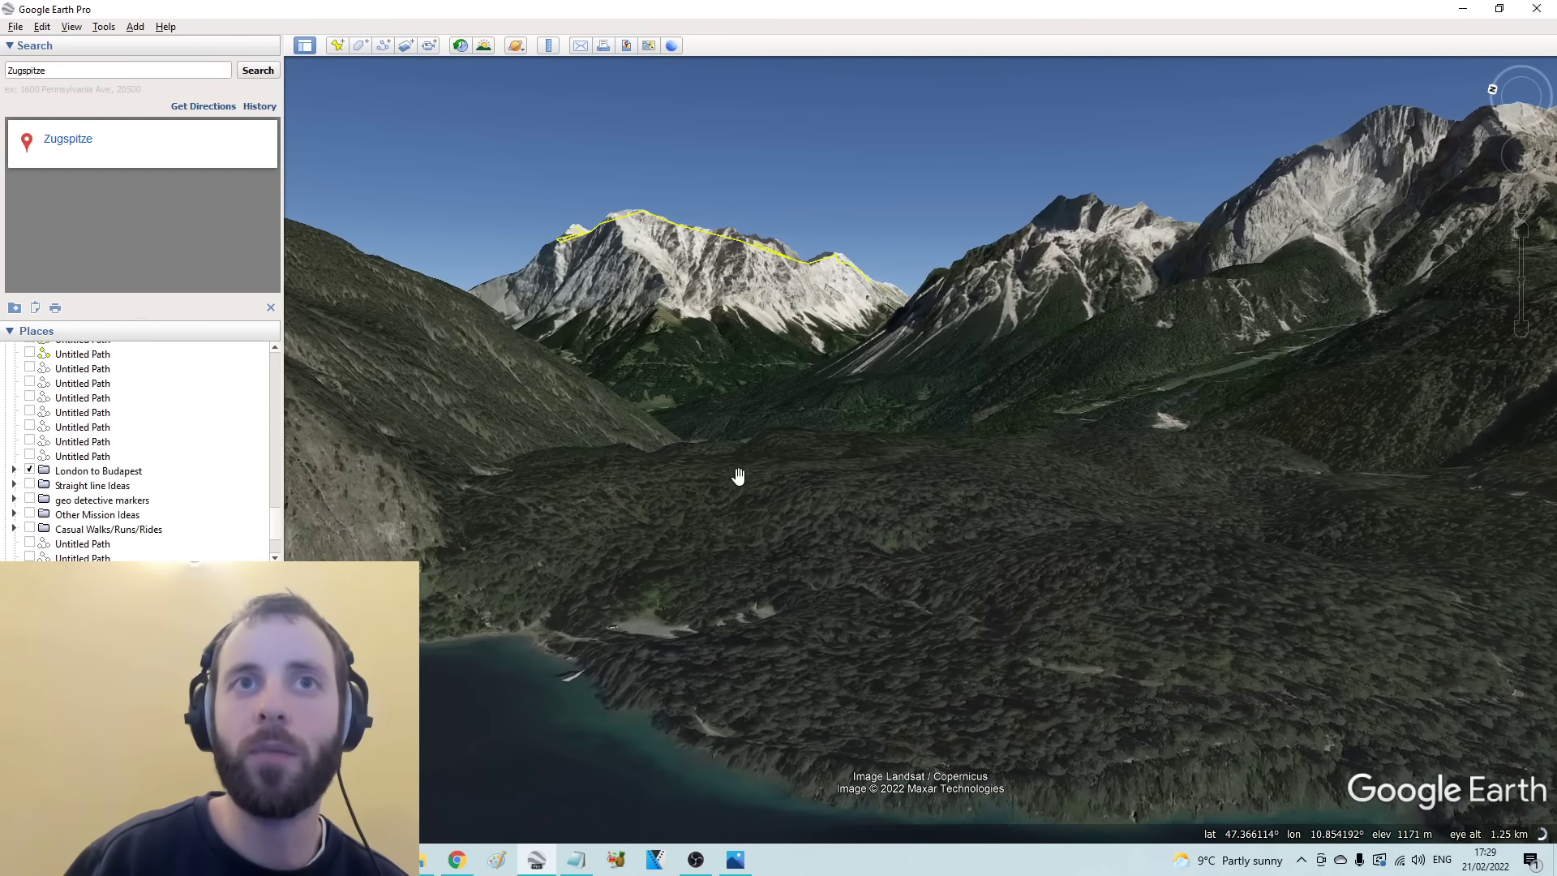
pyautogui.moveTo(739, 477); pyautogui.dragTo(754, 498)
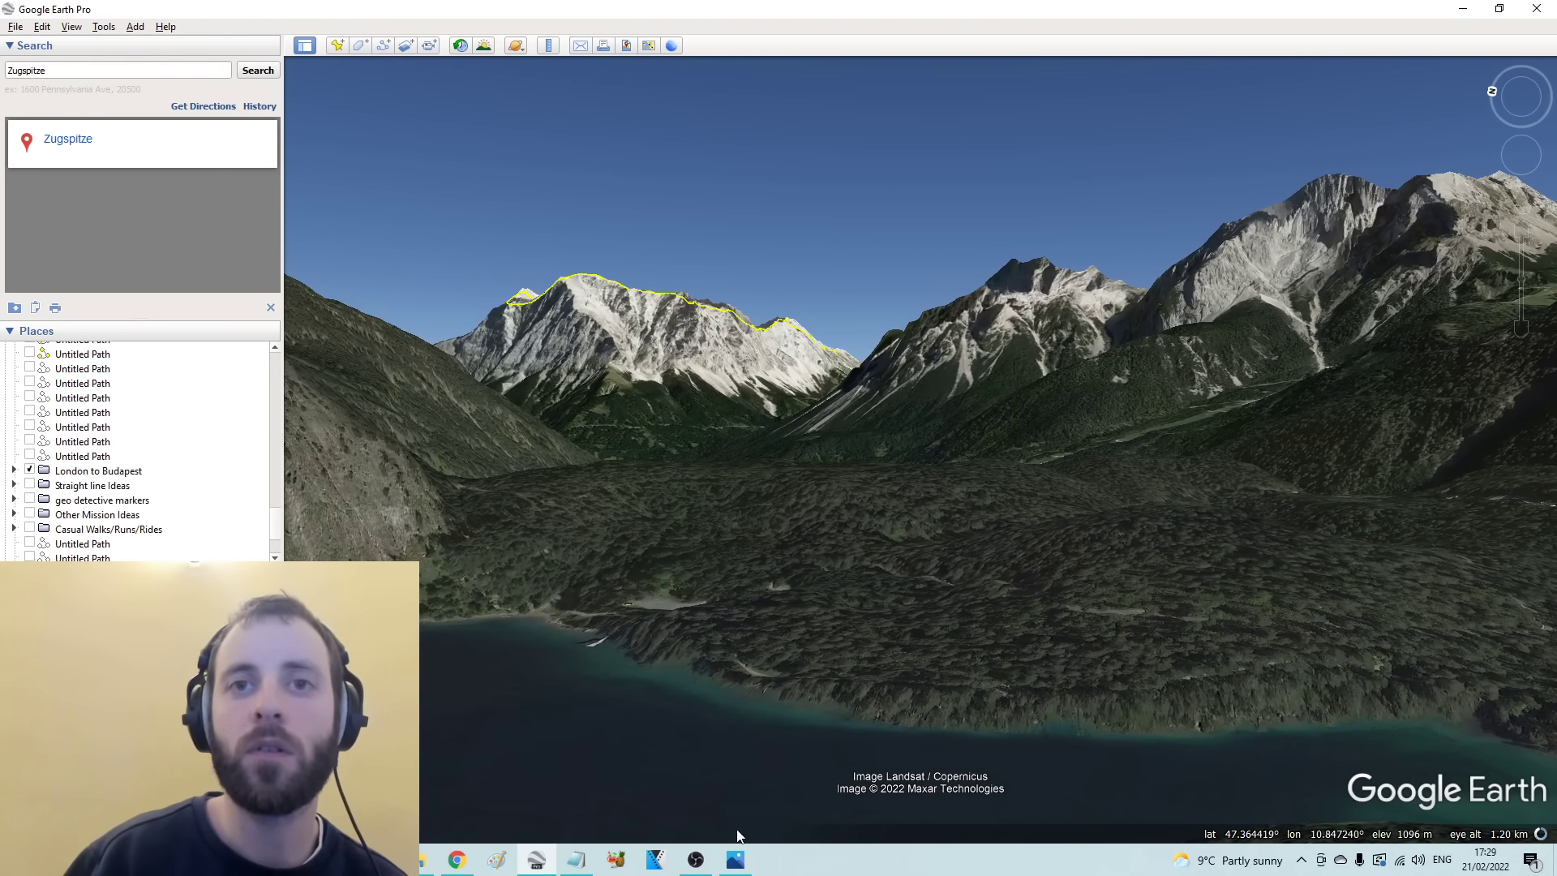
pyautogui.moveTo(600, 542); pyautogui.dragTo(664, 550)
pyautogui.click(737, 865)
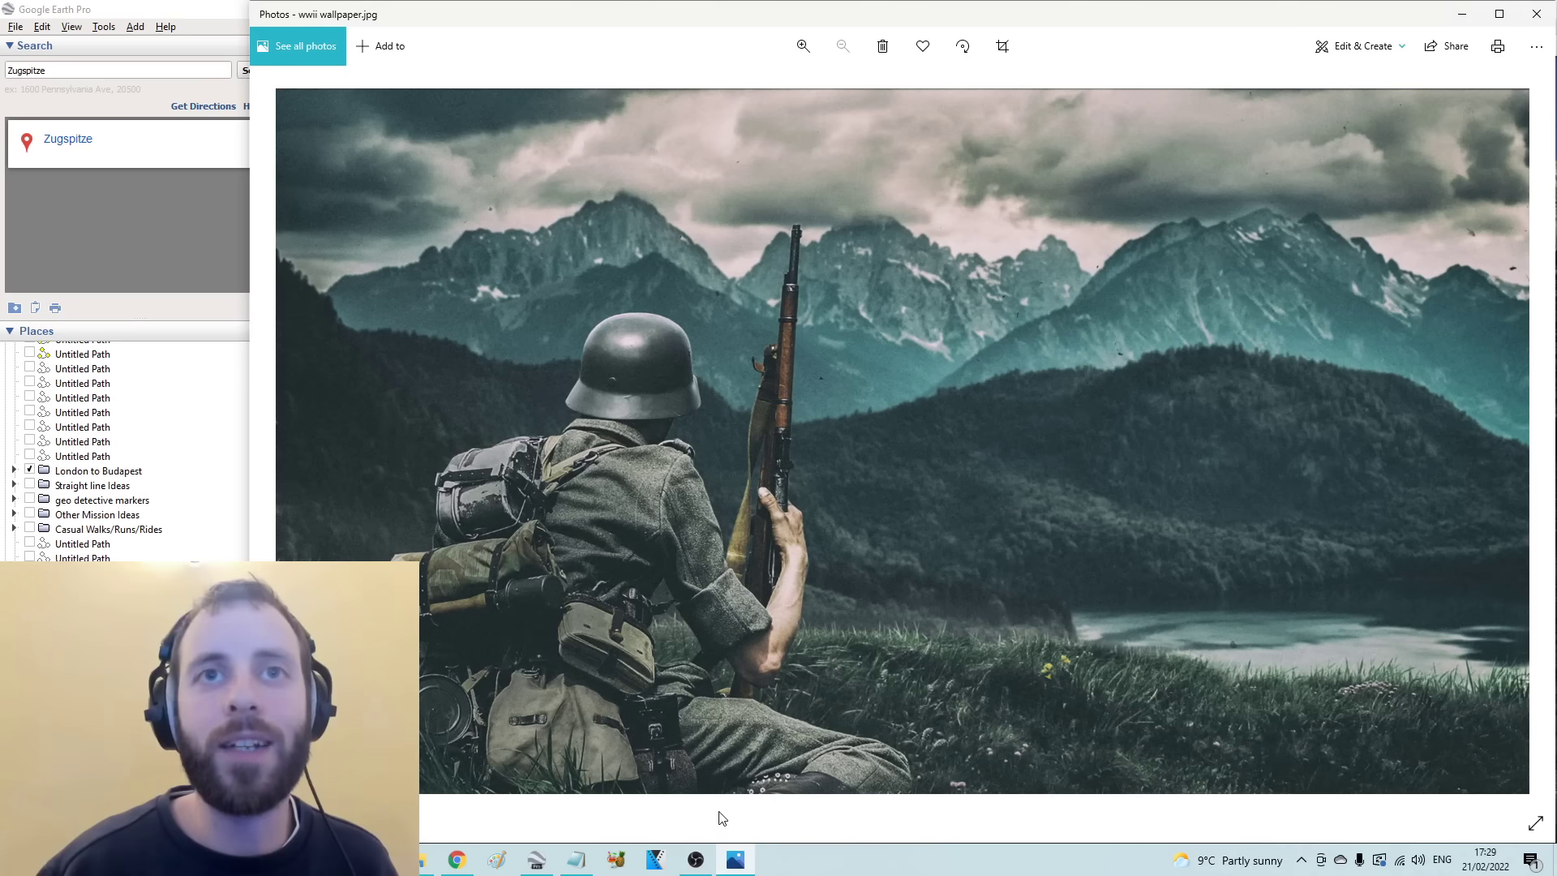
pyautogui.click(730, 858)
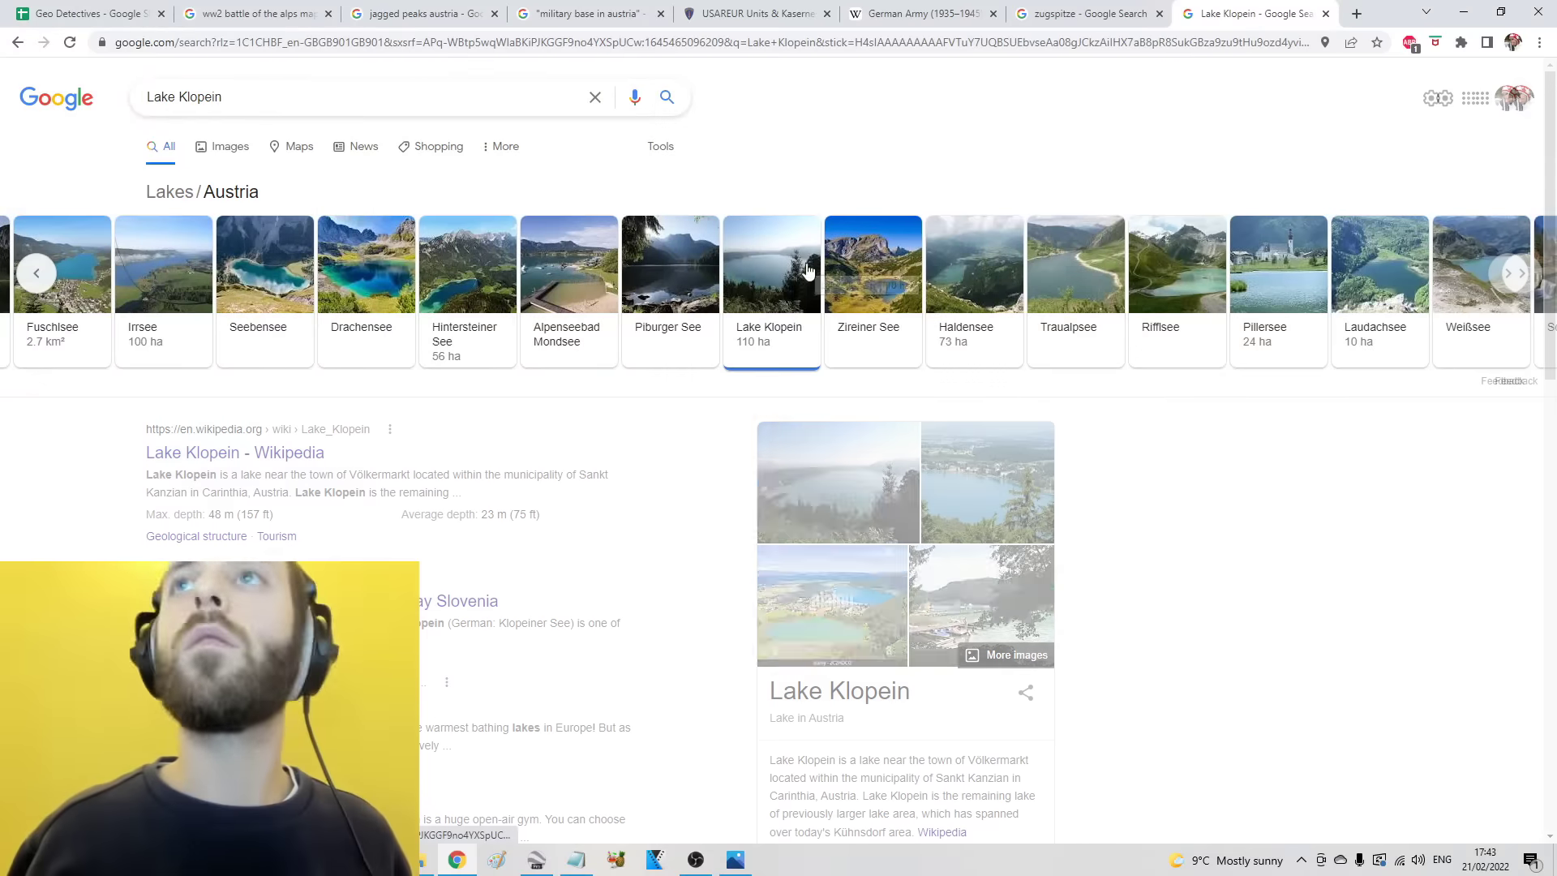
# Step: Step through the carousel lakes to Laudachsee and fly Google Earth there
pyautogui.click(868, 268)
pyautogui.click(871, 267)
pyautogui.click(870, 268)
pyautogui.click(873, 272)
pyautogui.click(873, 272)
pyautogui.doubleClick(815, 690)
pyautogui.hotkey('alt', 'Tab')
pyautogui.press('Return')
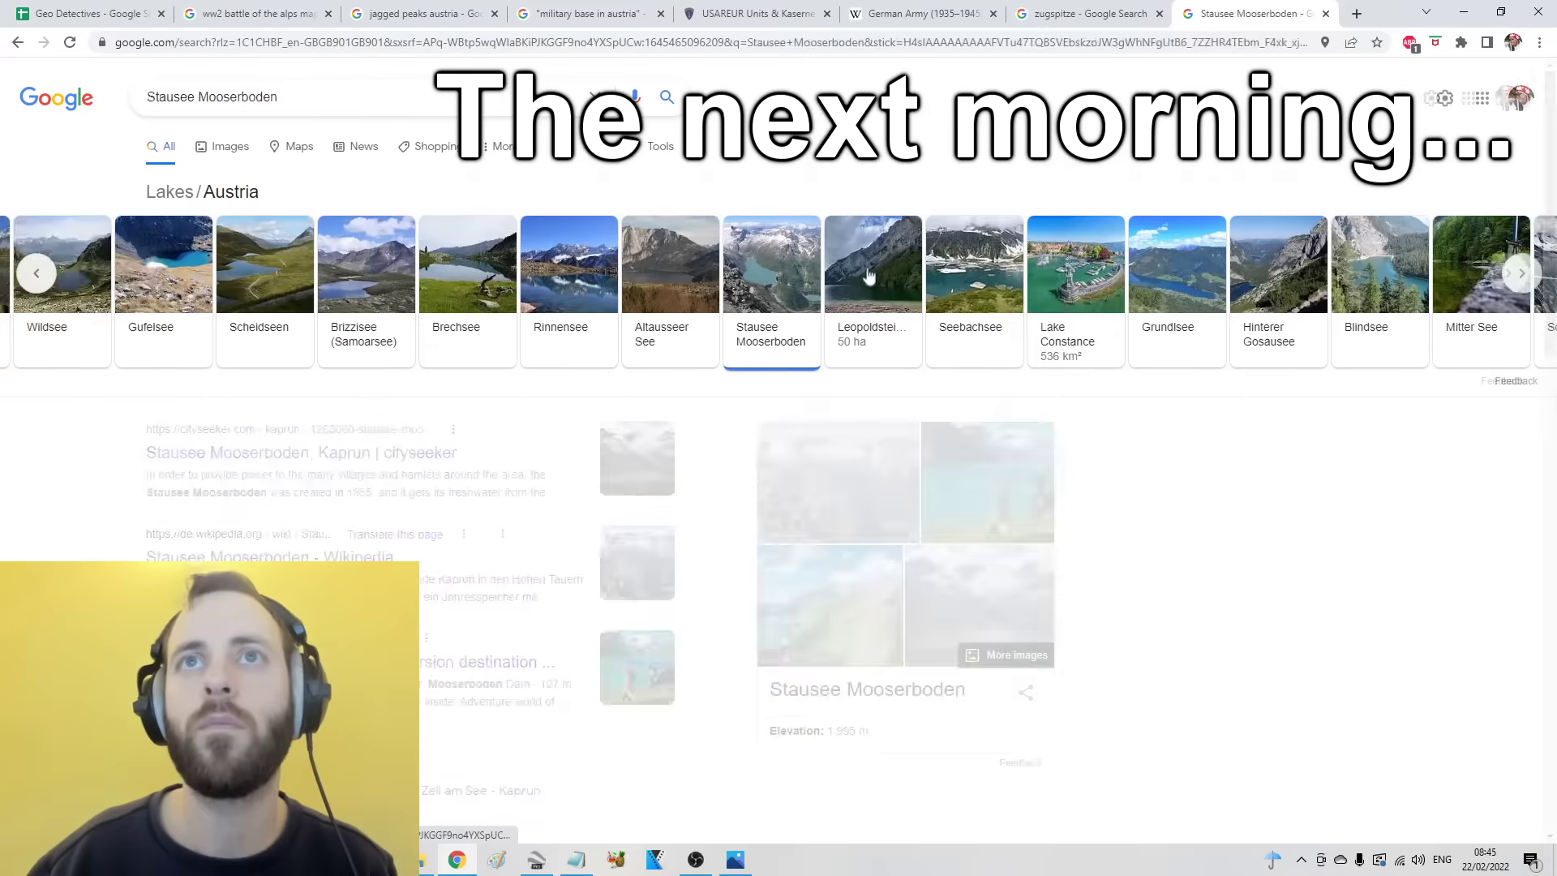
# Step: Browse Leopoldsteinersee, Hinterer Gosausee, Blindsee and Schlegeiss results, then copy the Duisitzkarsee name
pyautogui.click(868, 276)
pyautogui.click(892, 479)
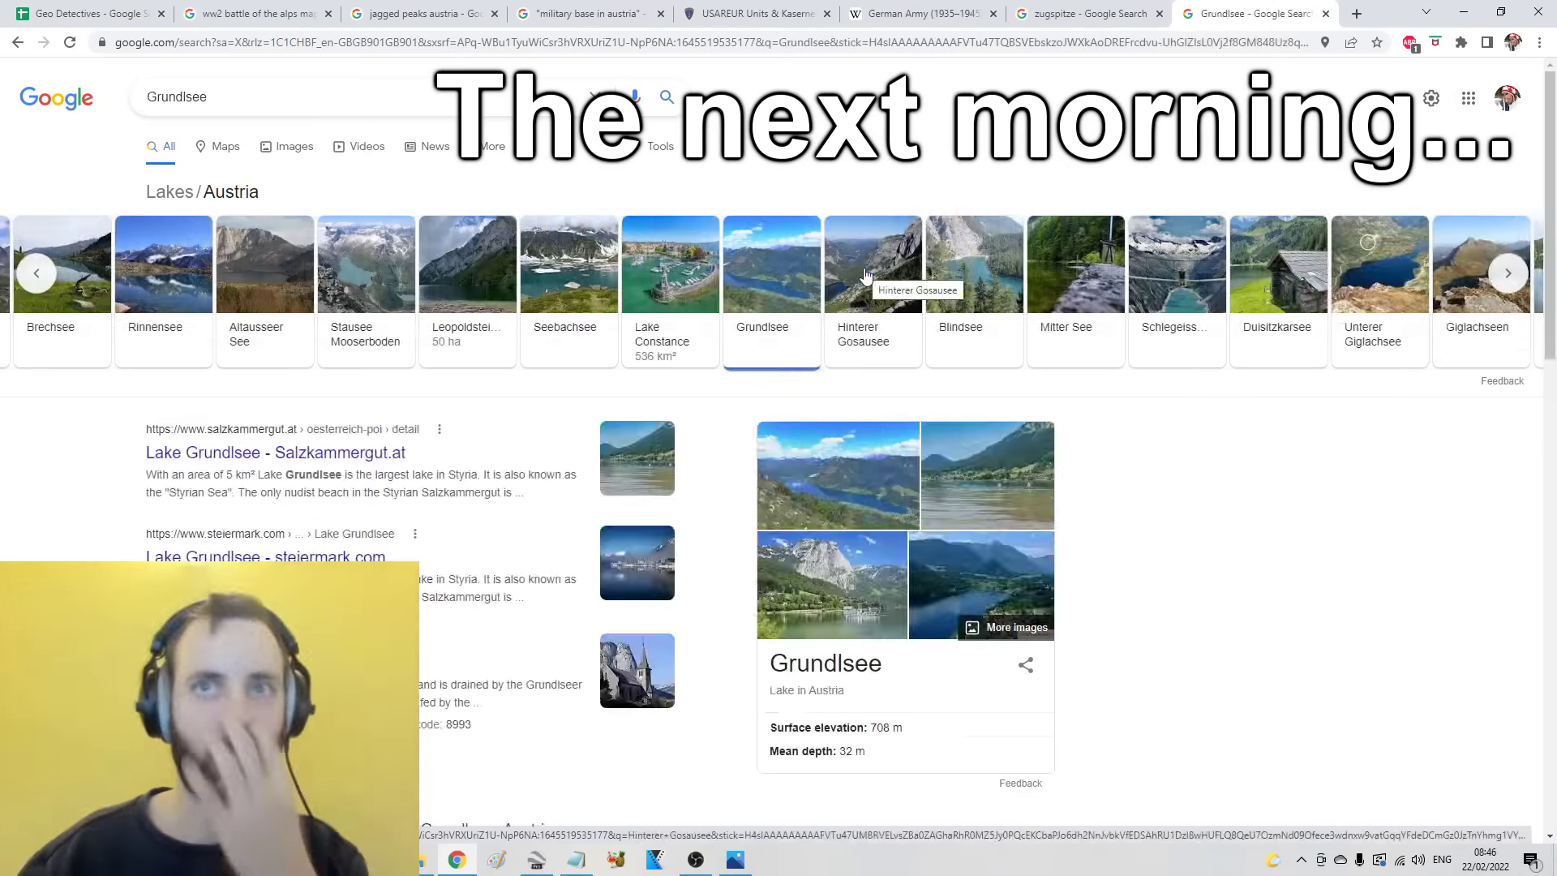
pyautogui.click(866, 275)
pyautogui.click(879, 268)
pyautogui.click(1079, 267)
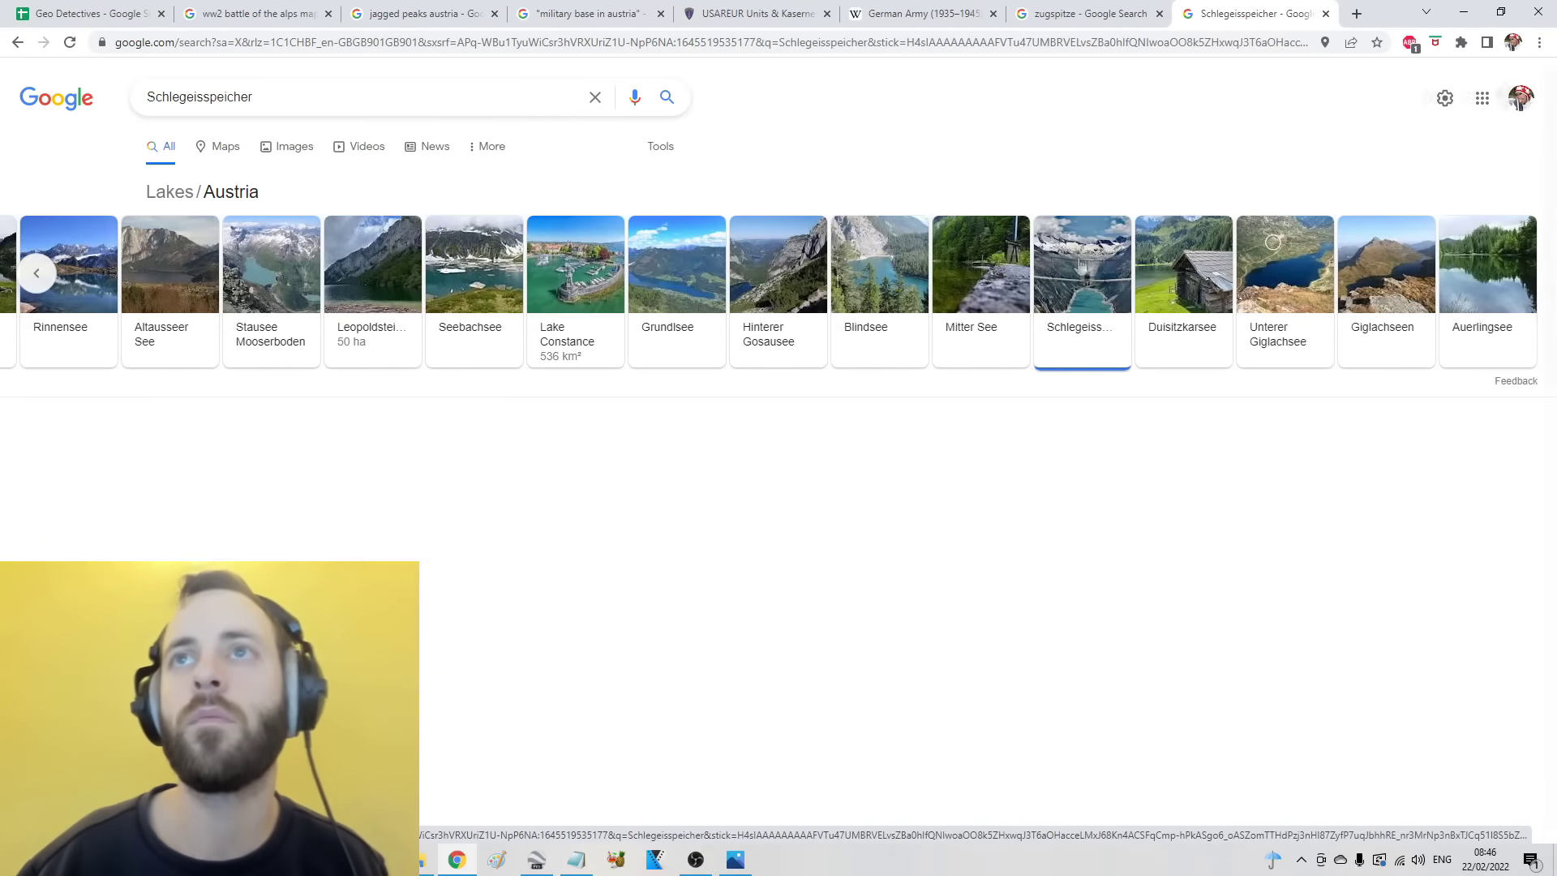
pyautogui.click(1183, 267)
pyautogui.doubleClick(815, 473)
pyautogui.rightClick(787, 481)
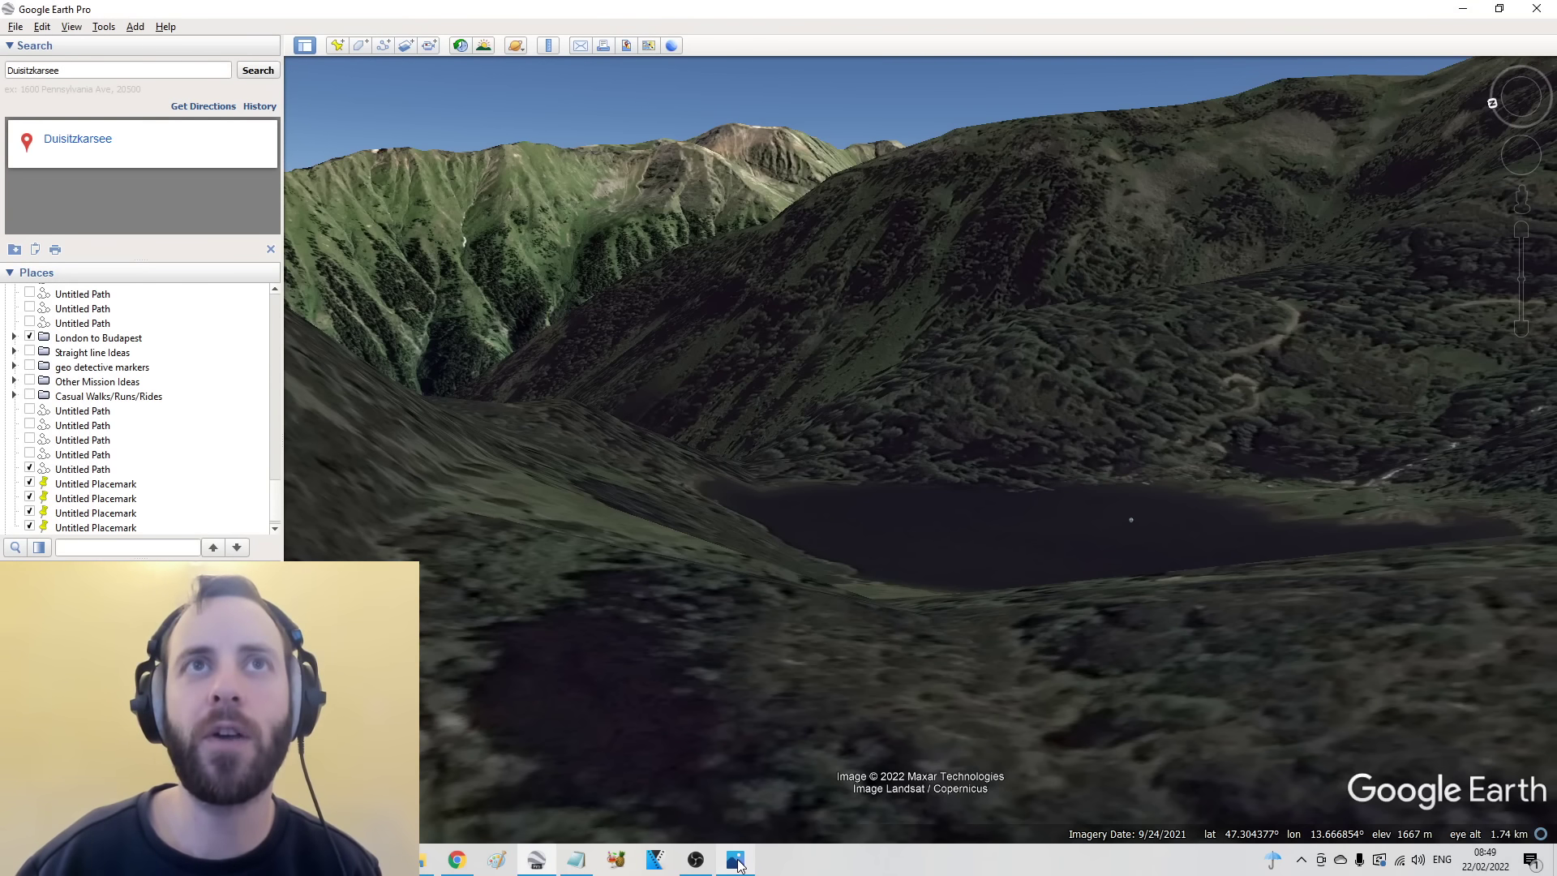
# Step: Compare Duisitzkarsee with the soldier photo twice and orbit out over its valley
pyautogui.click(736, 861)
pyautogui.click(735, 861)
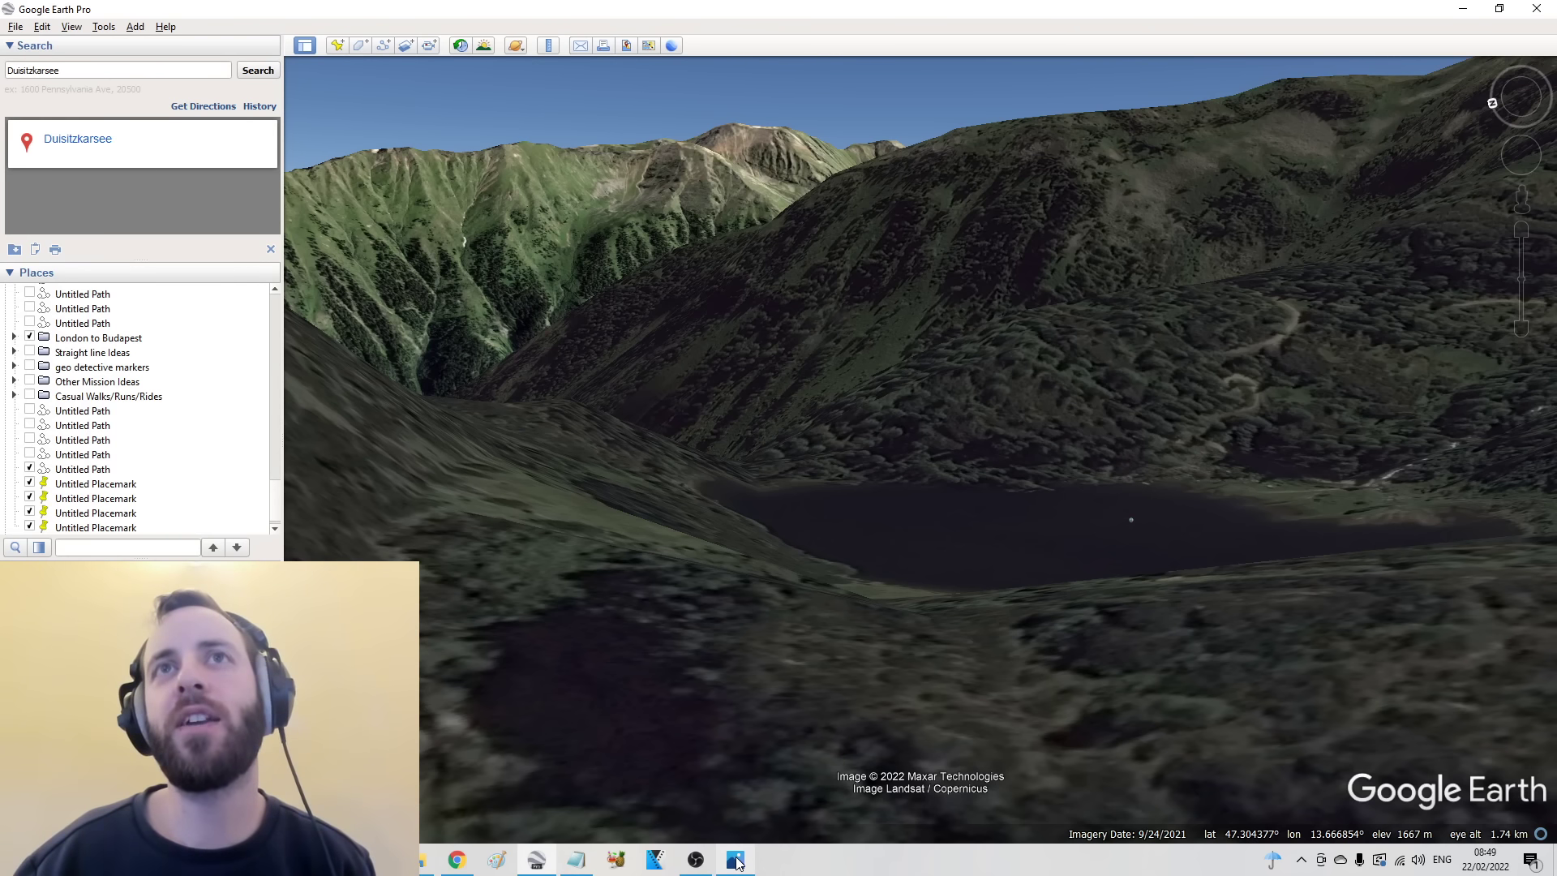
pyautogui.click(735, 861)
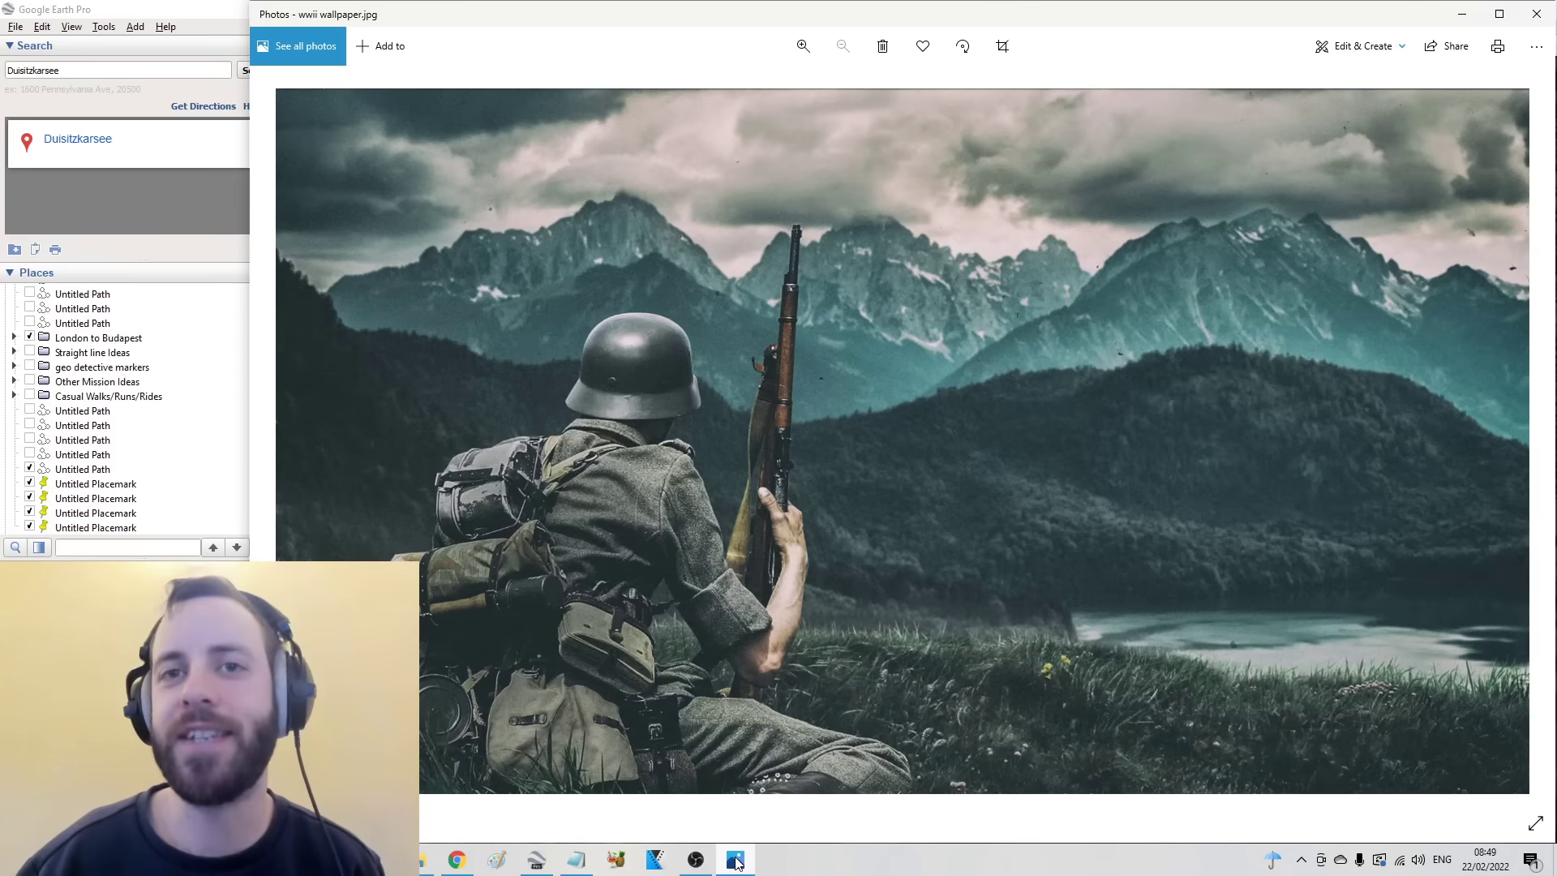
pyautogui.click(735, 861)
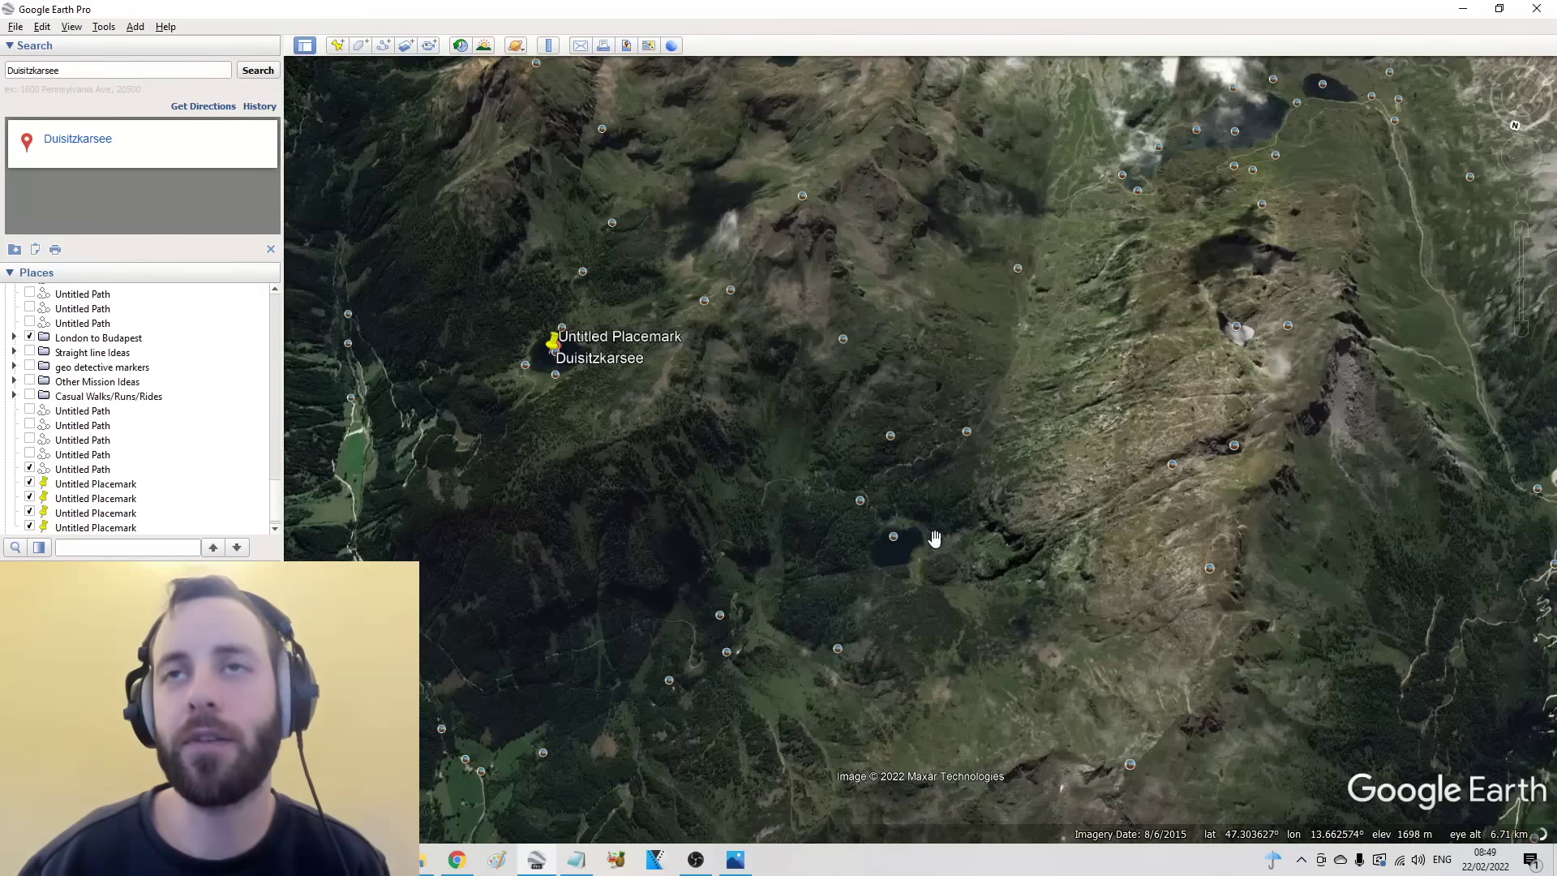
pyautogui.moveTo(934, 538); pyautogui.dragTo(910, 495)
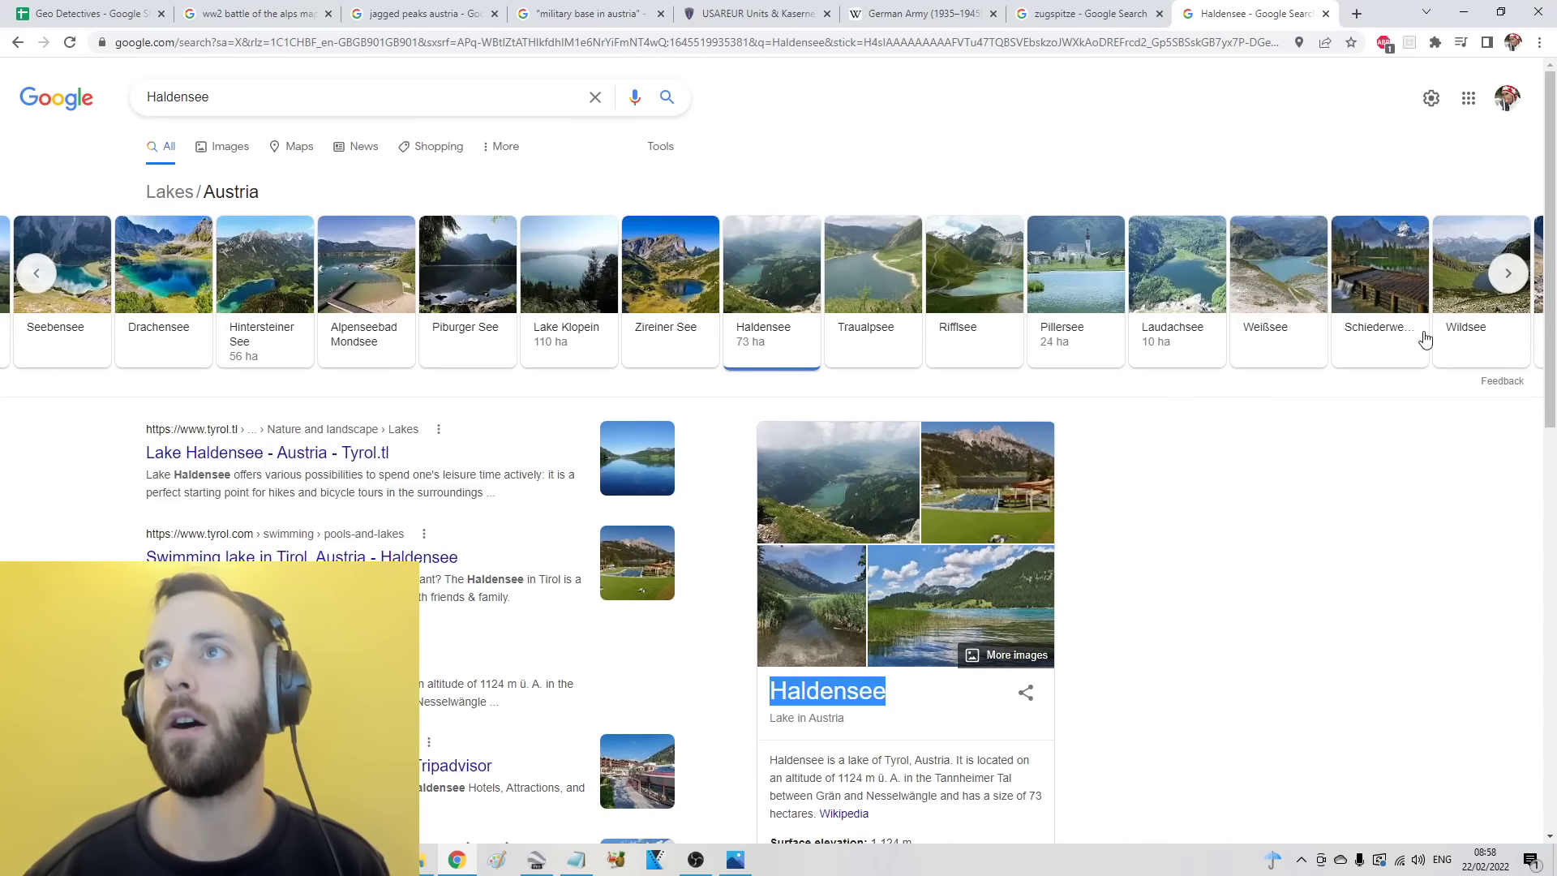
# Step: Page back through the lake carousel and select the Haldensee query to replace it
pyautogui.click(1508, 274)
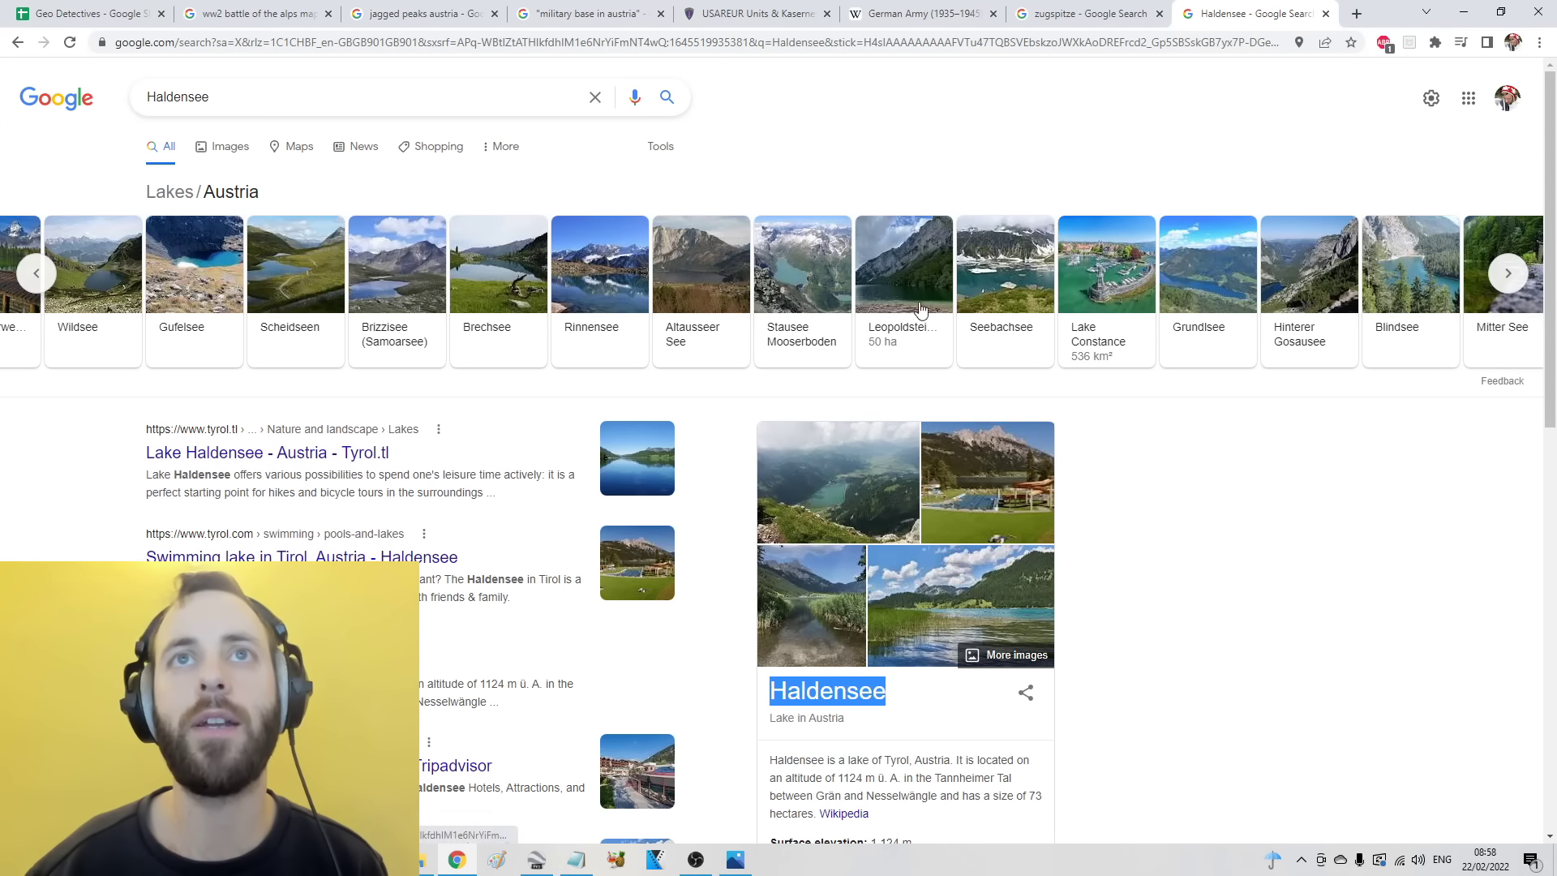
pyautogui.click(36, 273)
pyautogui.click(37, 273)
pyautogui.click(36, 273)
pyautogui.doubleClick(236, 96)
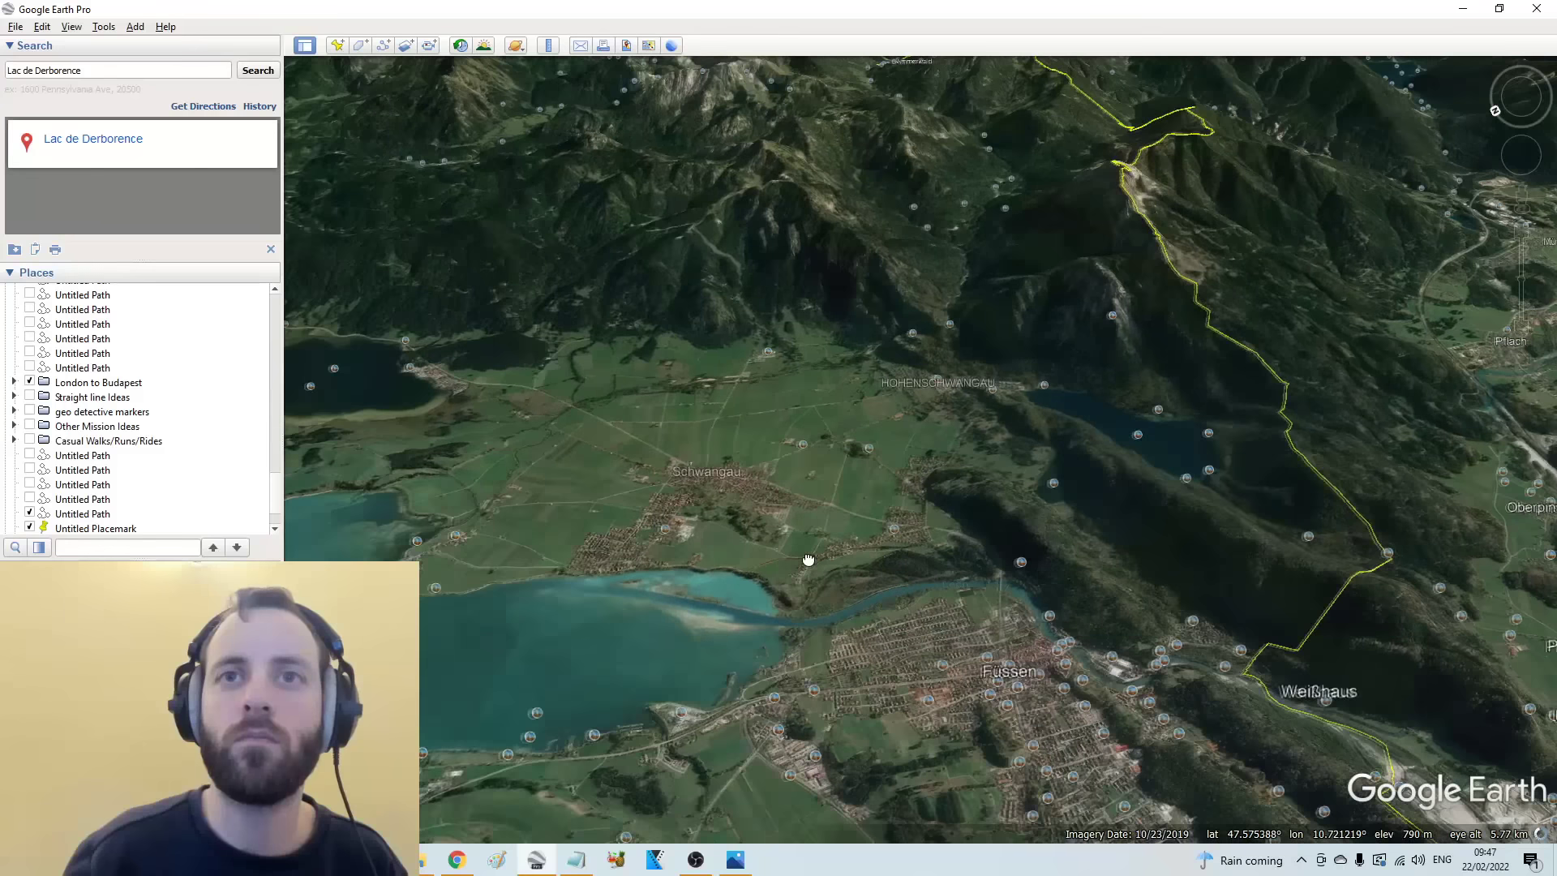
# Step: Zoom in near Schwangau and tilt to a low view across the lake, checking against the soldier photo
pyautogui.scroll(5, 808, 560)
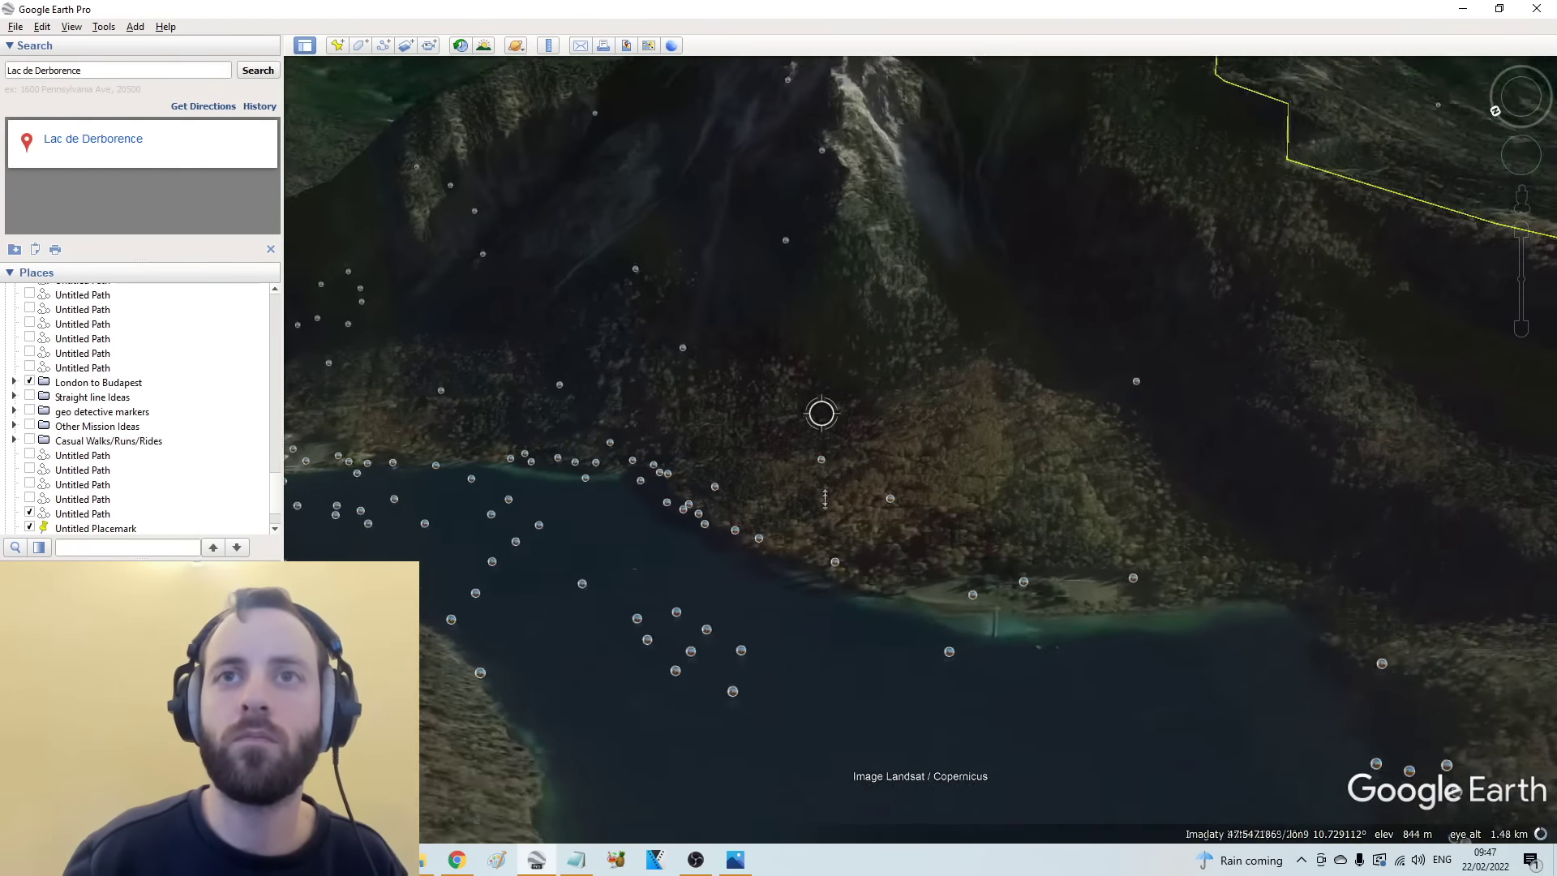
pyautogui.scroll(3, 824, 507)
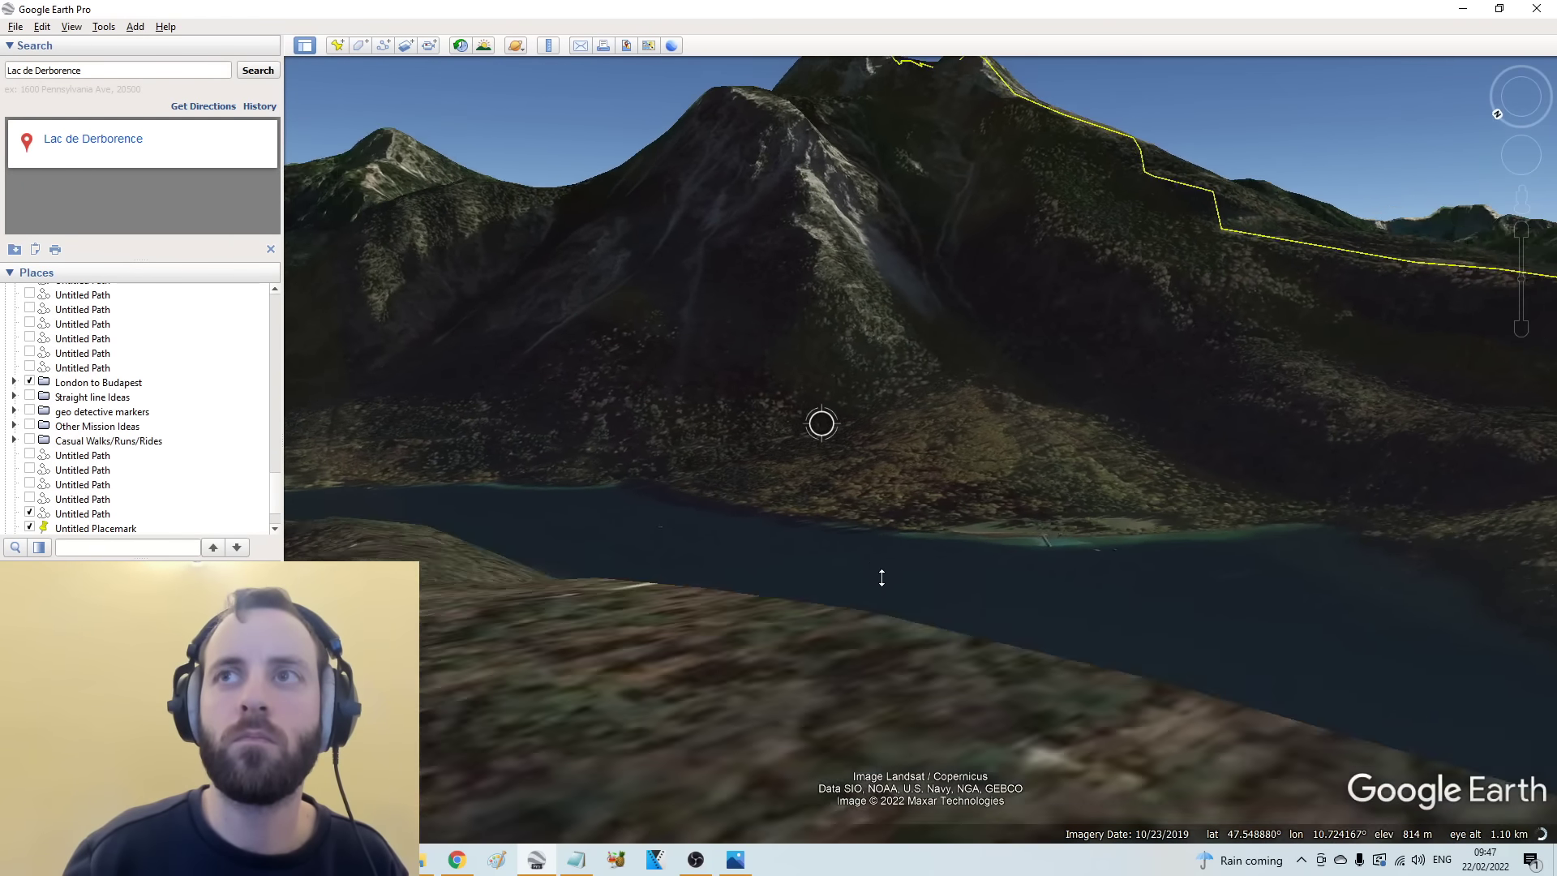
pyautogui.moveTo(882, 578); pyautogui.dragTo(1063, 576)
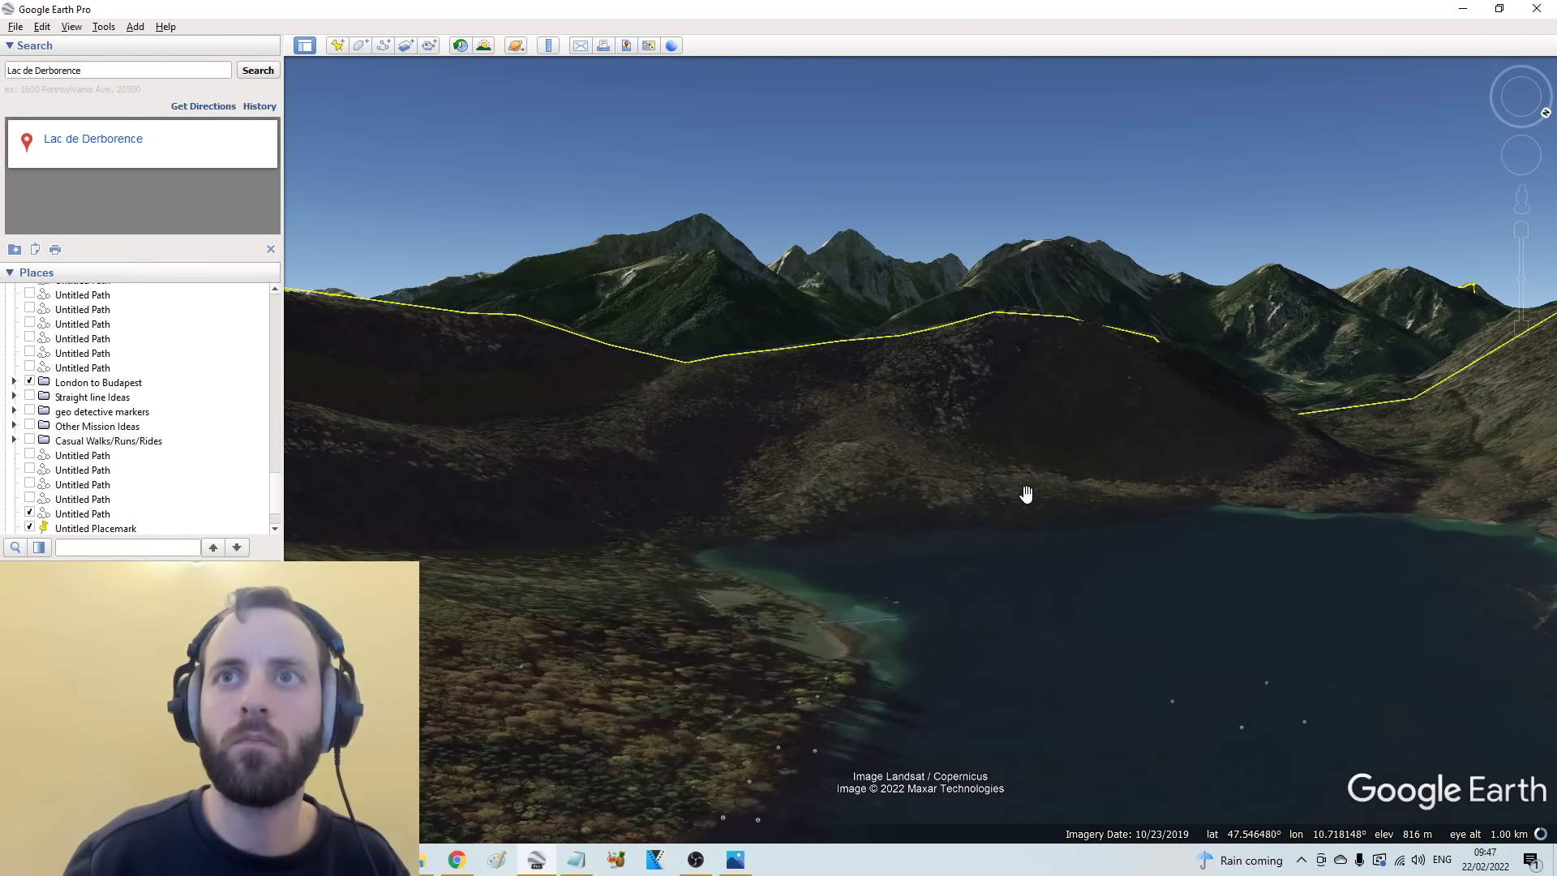
pyautogui.moveTo(968, 452); pyautogui.dragTo(929, 437)
pyautogui.click(736, 859)
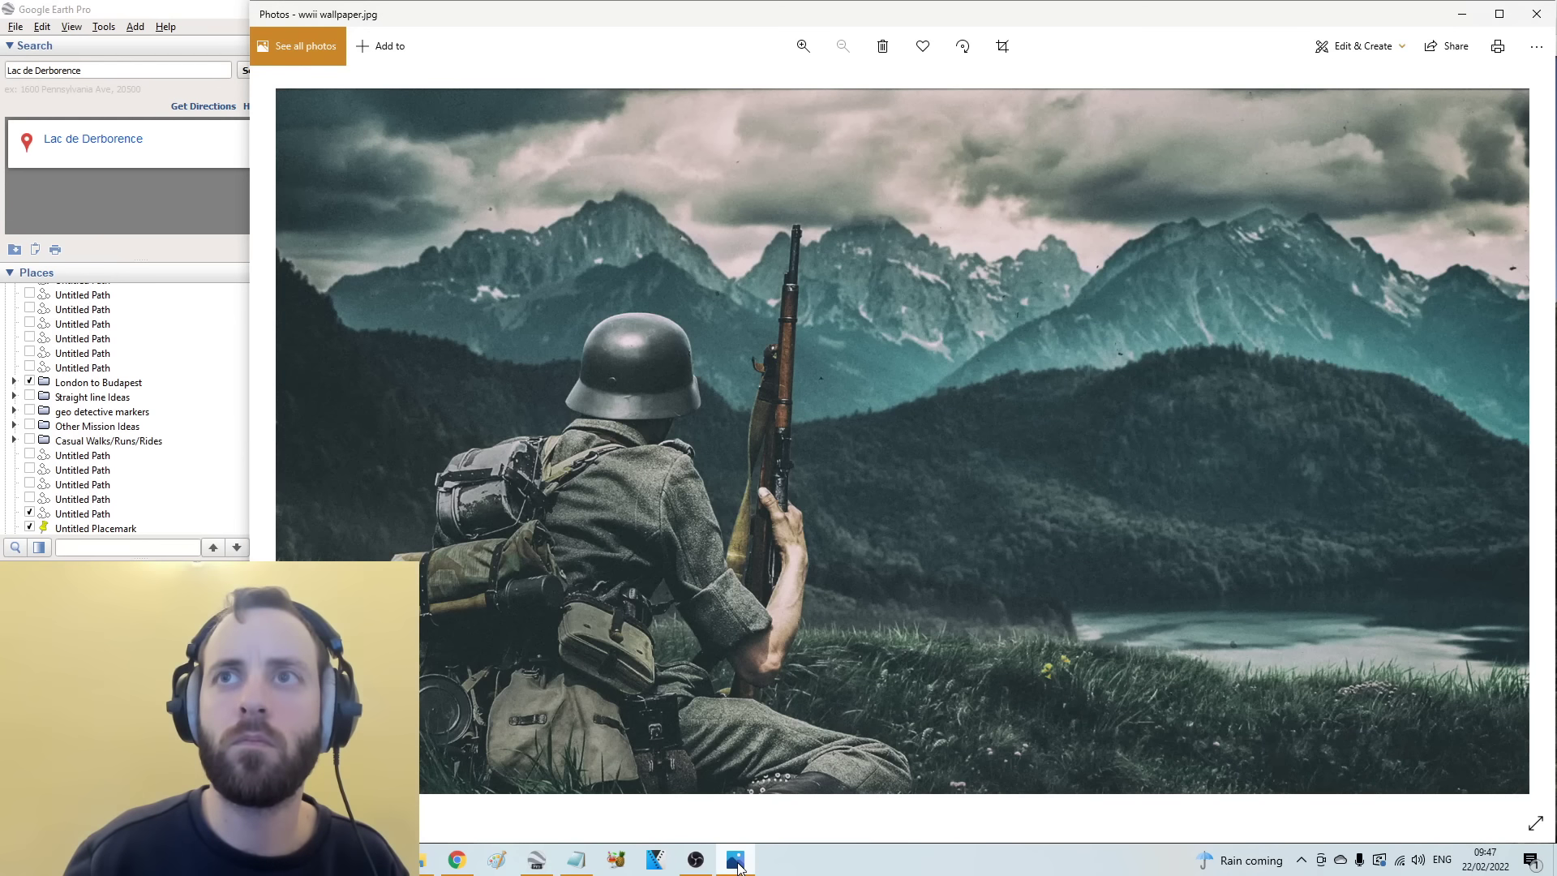
pyautogui.click(735, 861)
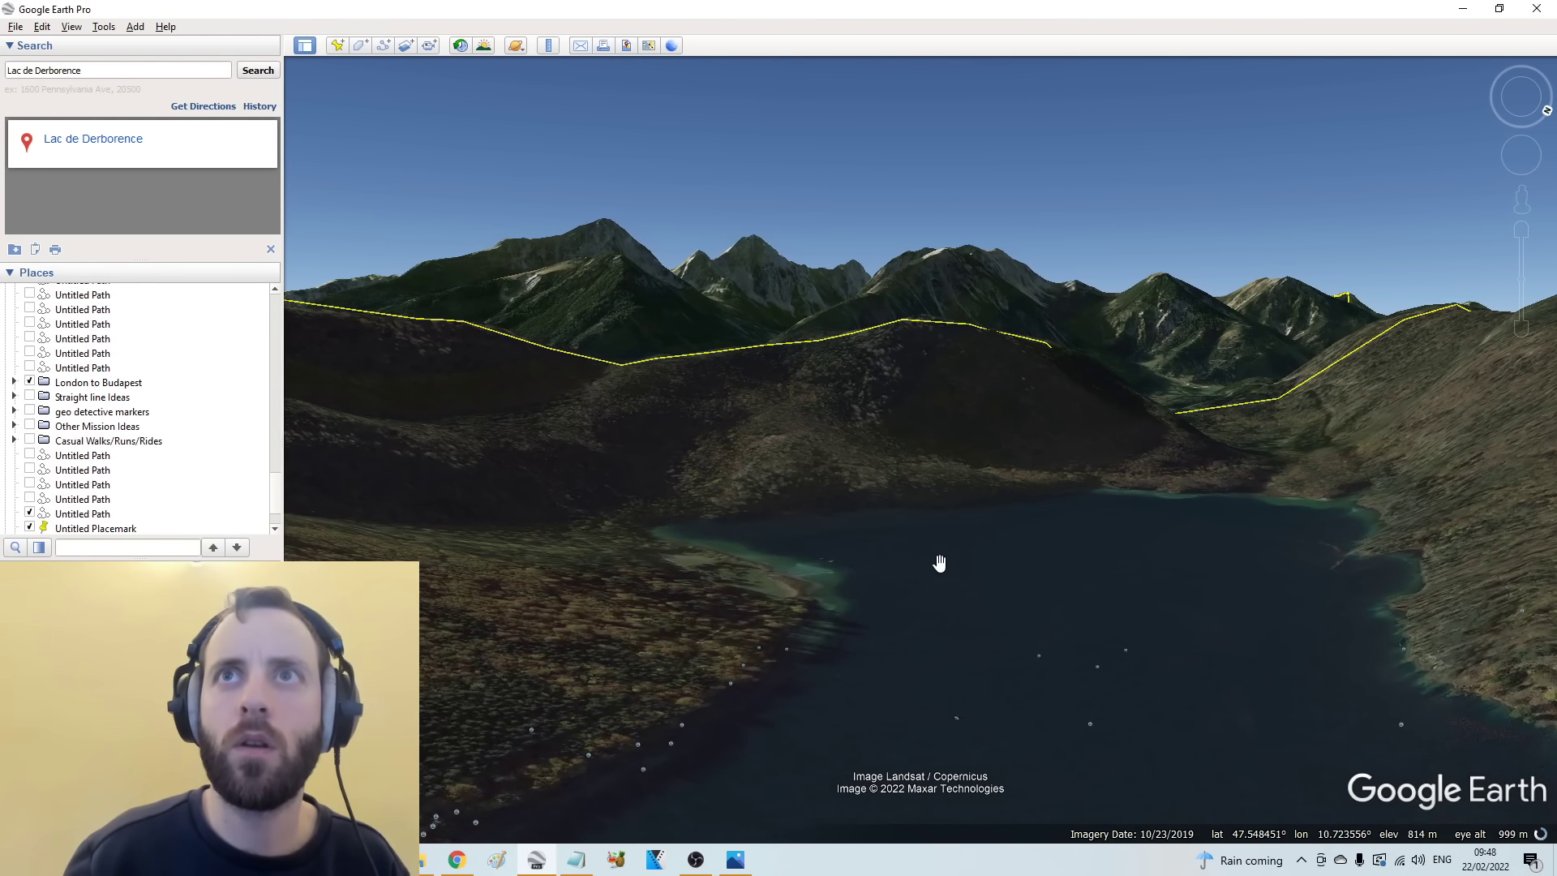
# Step: Rotate the view to line up the peaks with the soldier photo, nudging along the lake shore
pyautogui.moveTo(939, 560)
pyautogui.mouseDown()
pyautogui.moveTo(906, 561)
pyautogui.moveTo(921, 564)
pyautogui.mouseUp()
pyautogui.click(734, 861)
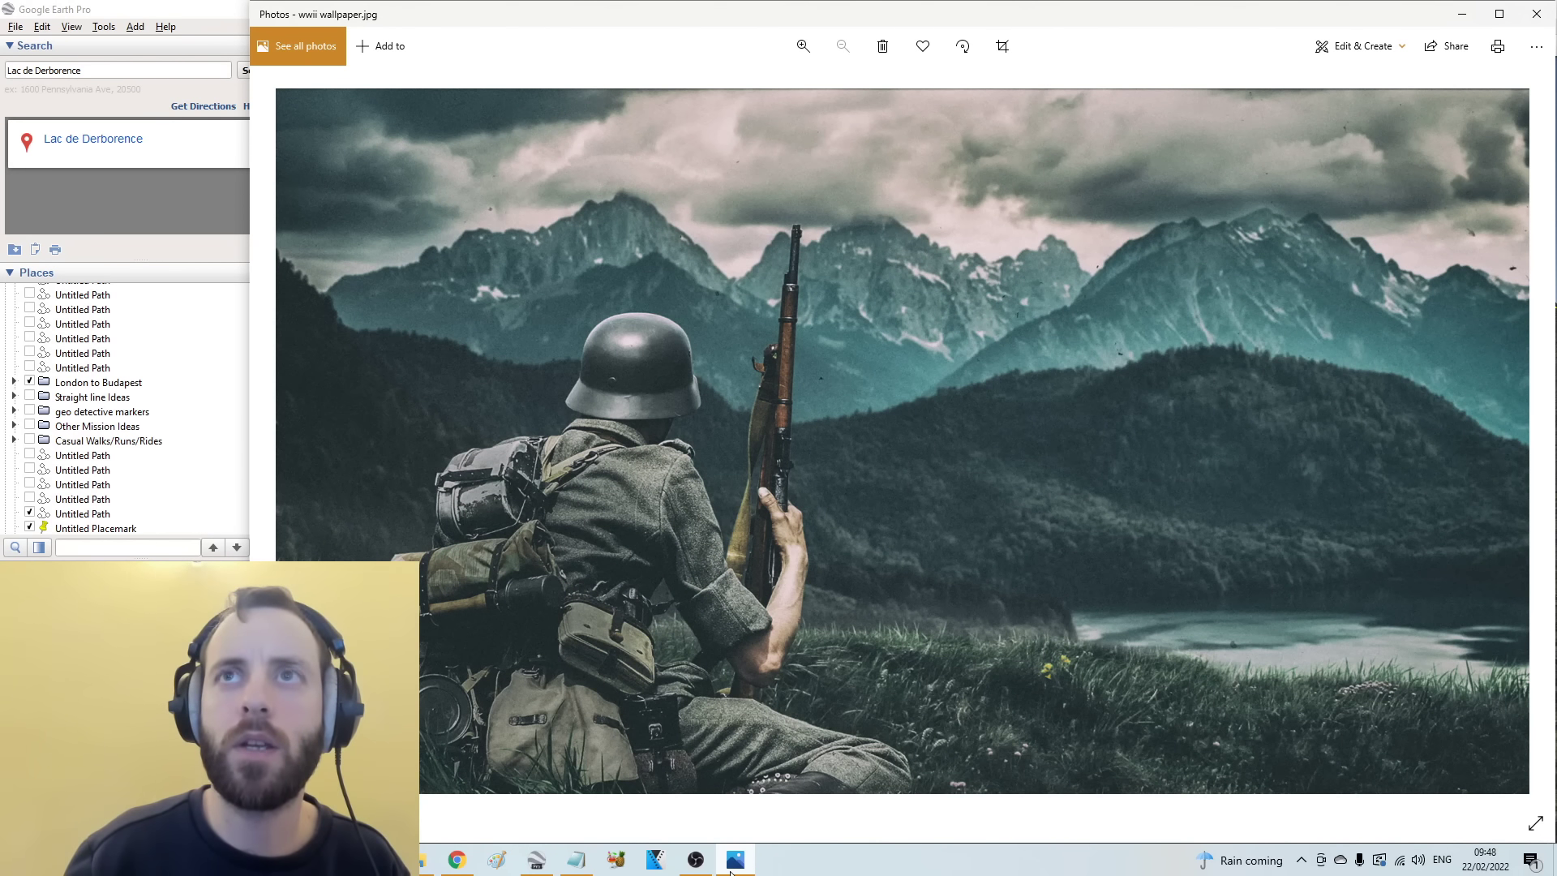
pyautogui.click(730, 871)
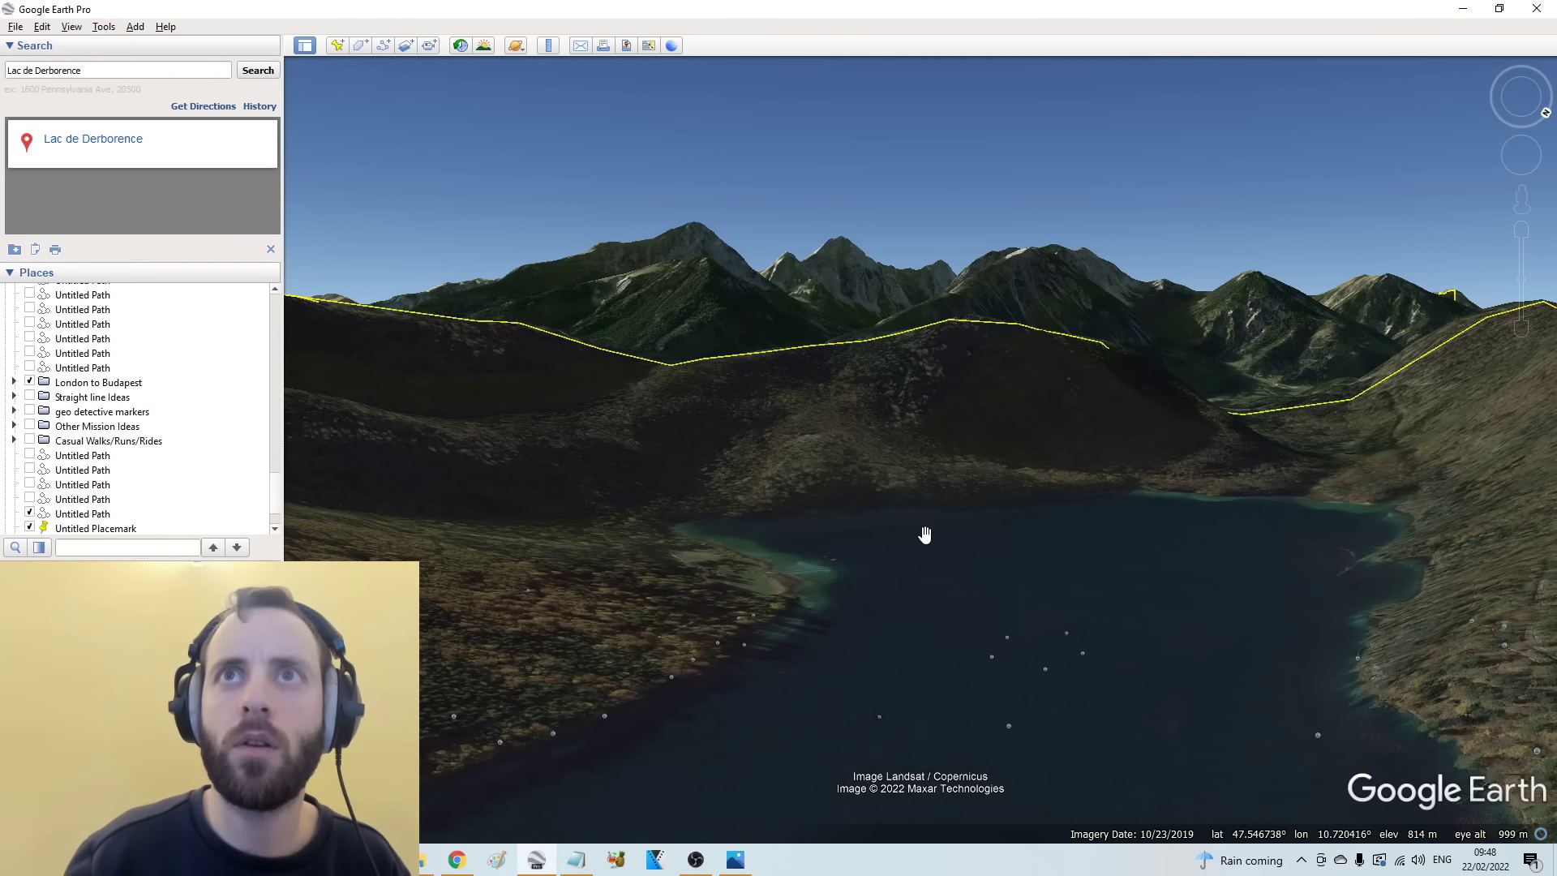
pyautogui.moveTo(925, 535); pyautogui.dragTo(946, 546)
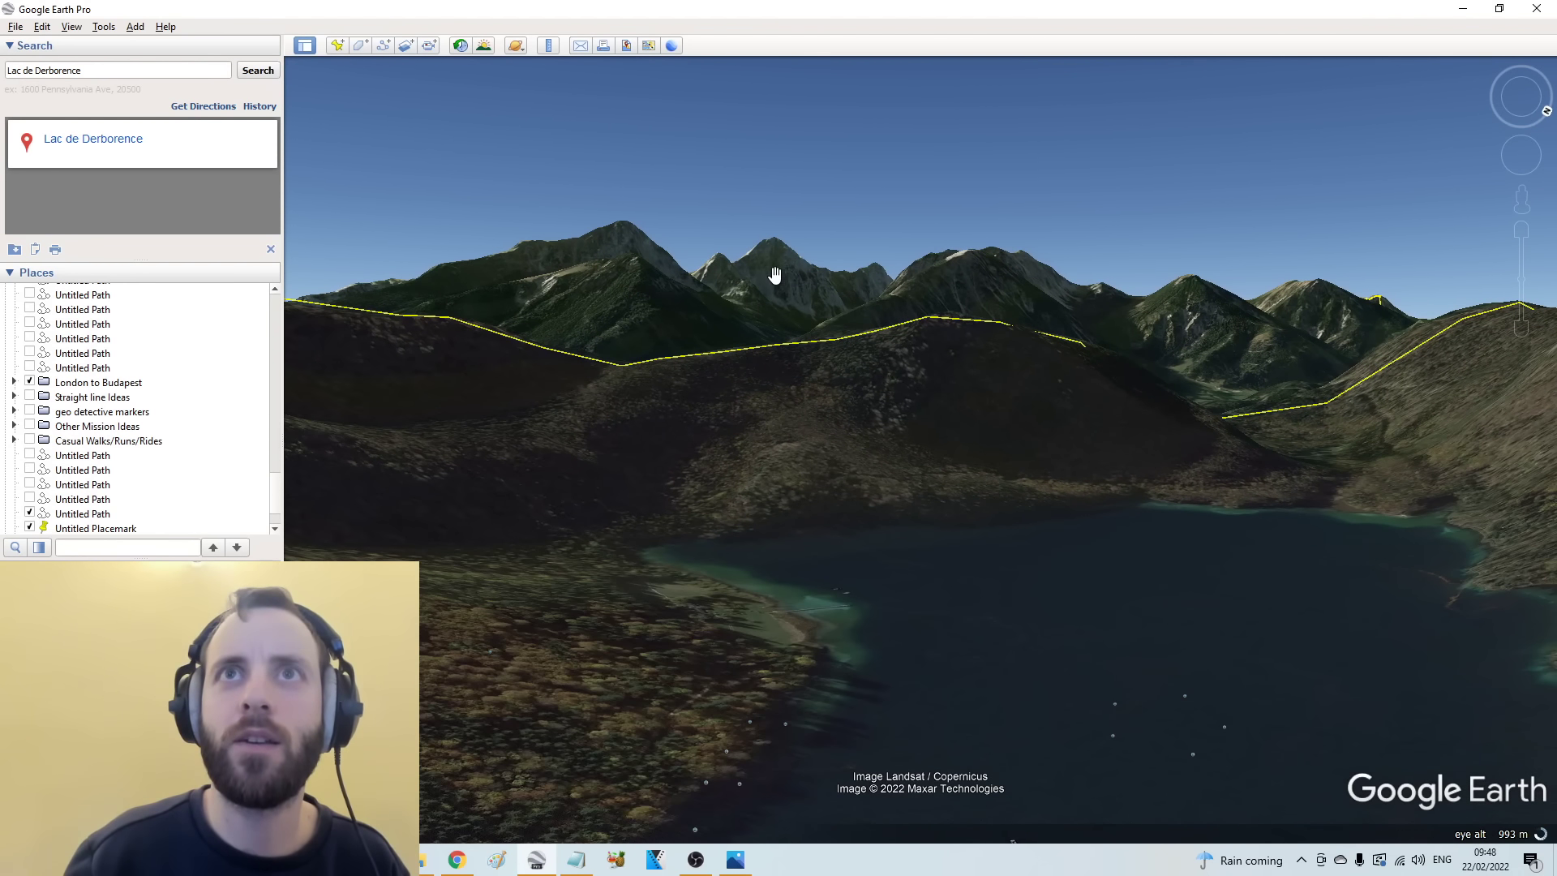
pyautogui.click(735, 860)
pyautogui.click(734, 860)
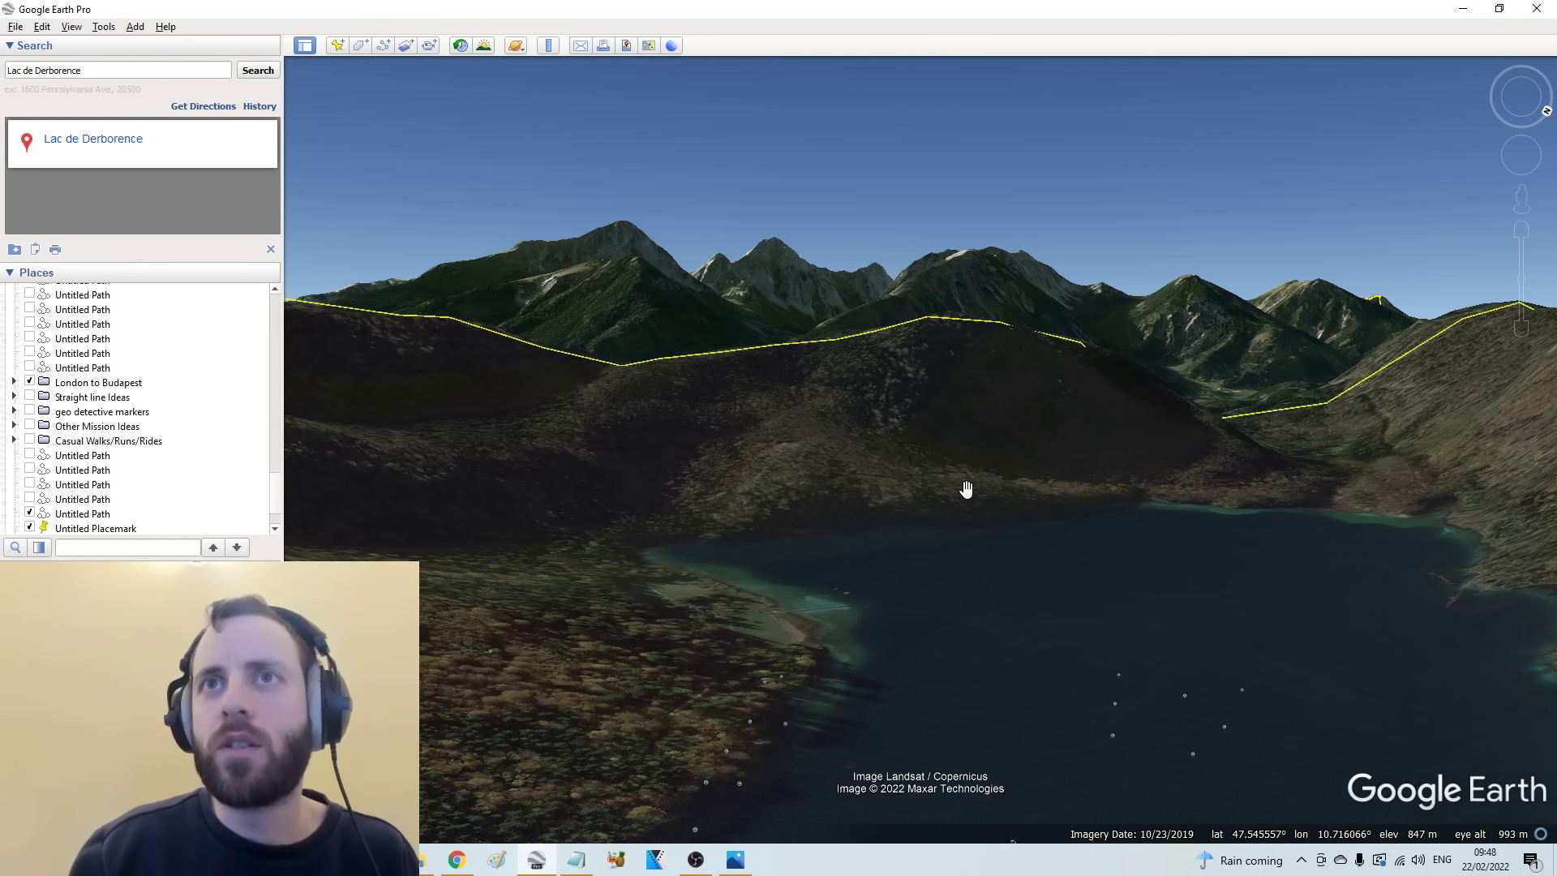
pyautogui.moveTo(960, 491)
pyautogui.mouseDown()
pyautogui.moveTo(959, 521)
pyautogui.moveTo(969, 489)
pyautogui.mouseUp()
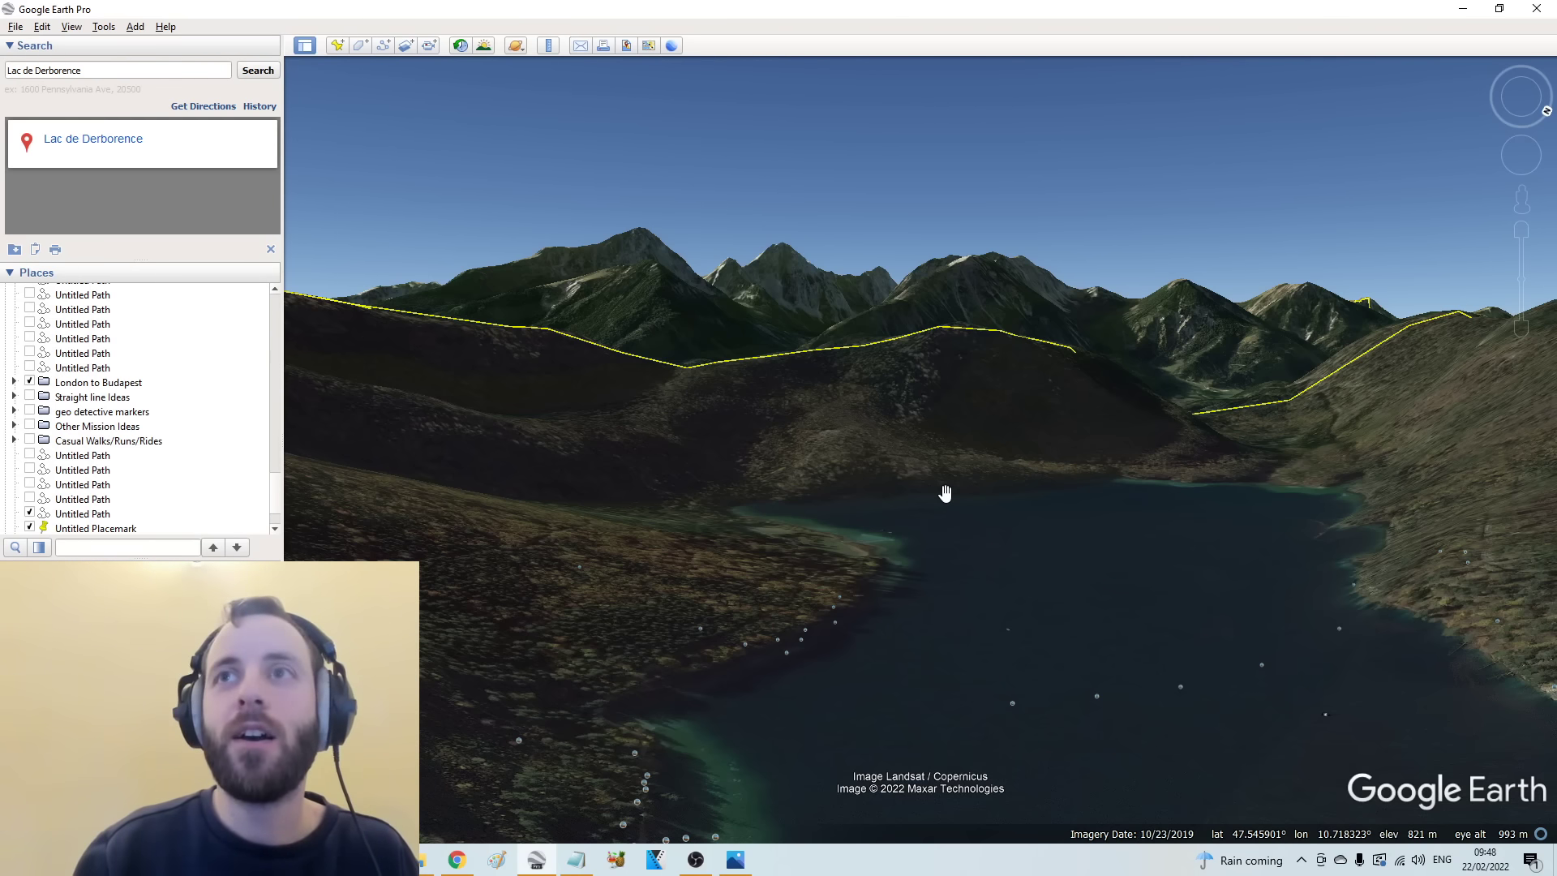
pyautogui.scroll(-2, 876, 576)
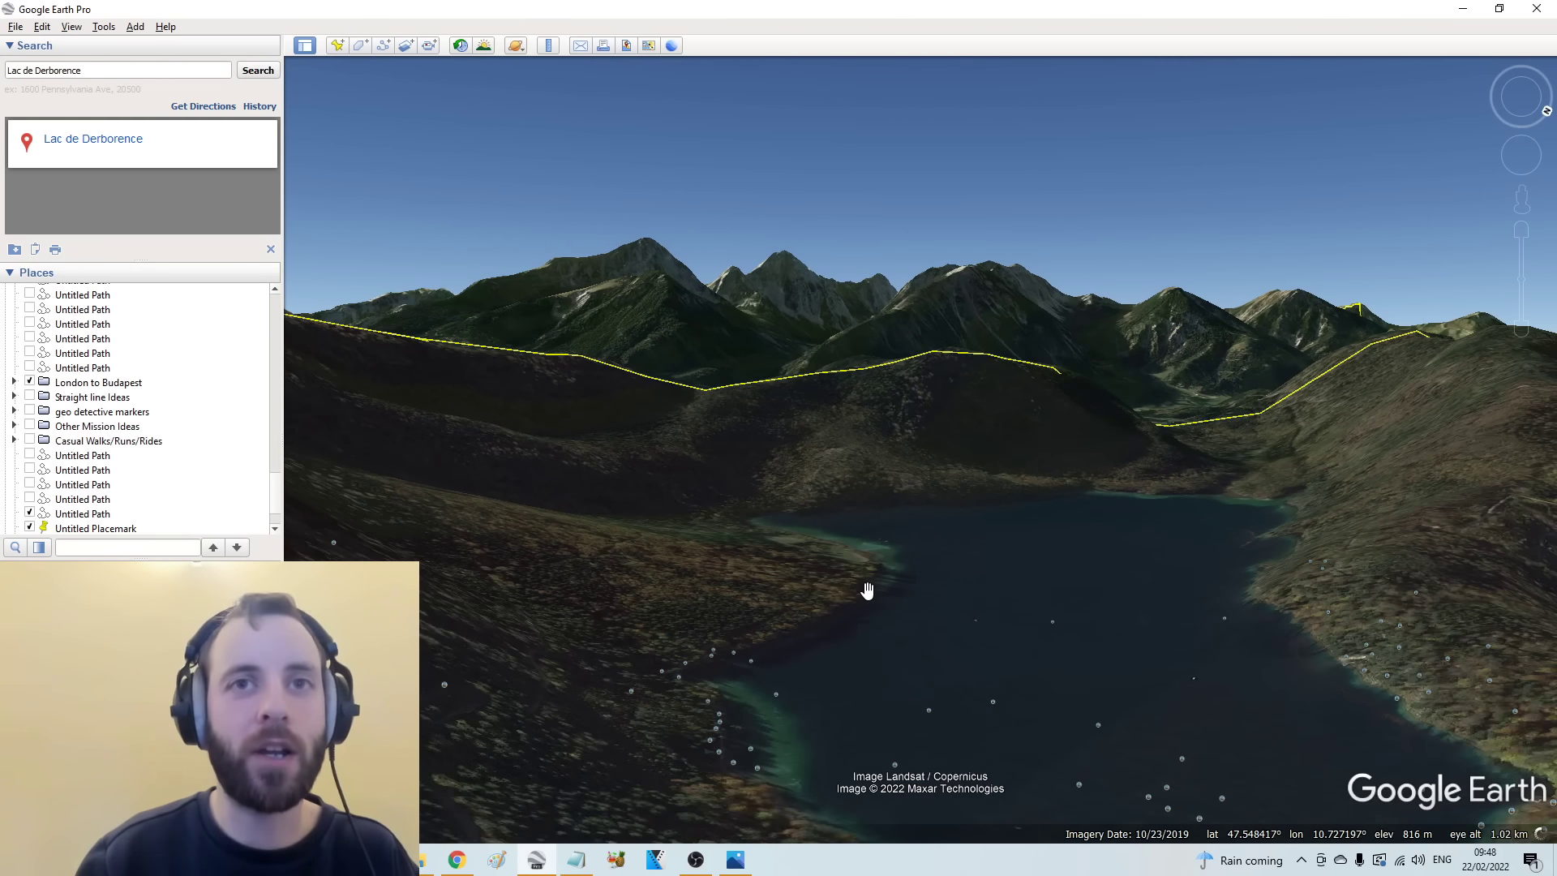
pyautogui.scroll(2, 908, 485)
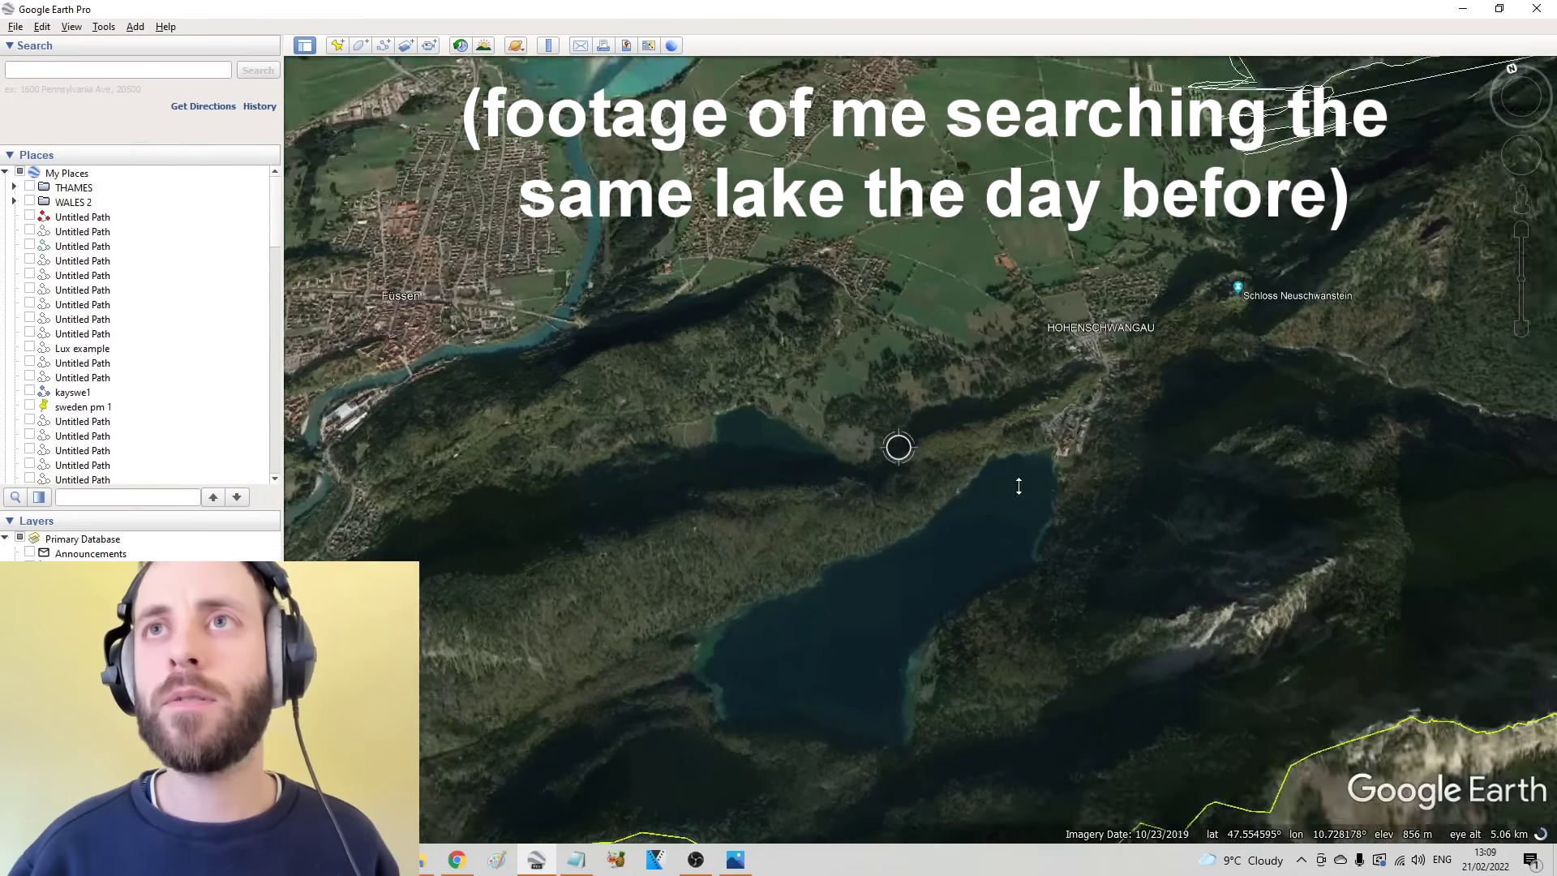
# Step: Zoom in to about 975 m eye altitude, looking across the lake toward the bordered ridge
pyautogui.scroll(3, 896, 445)
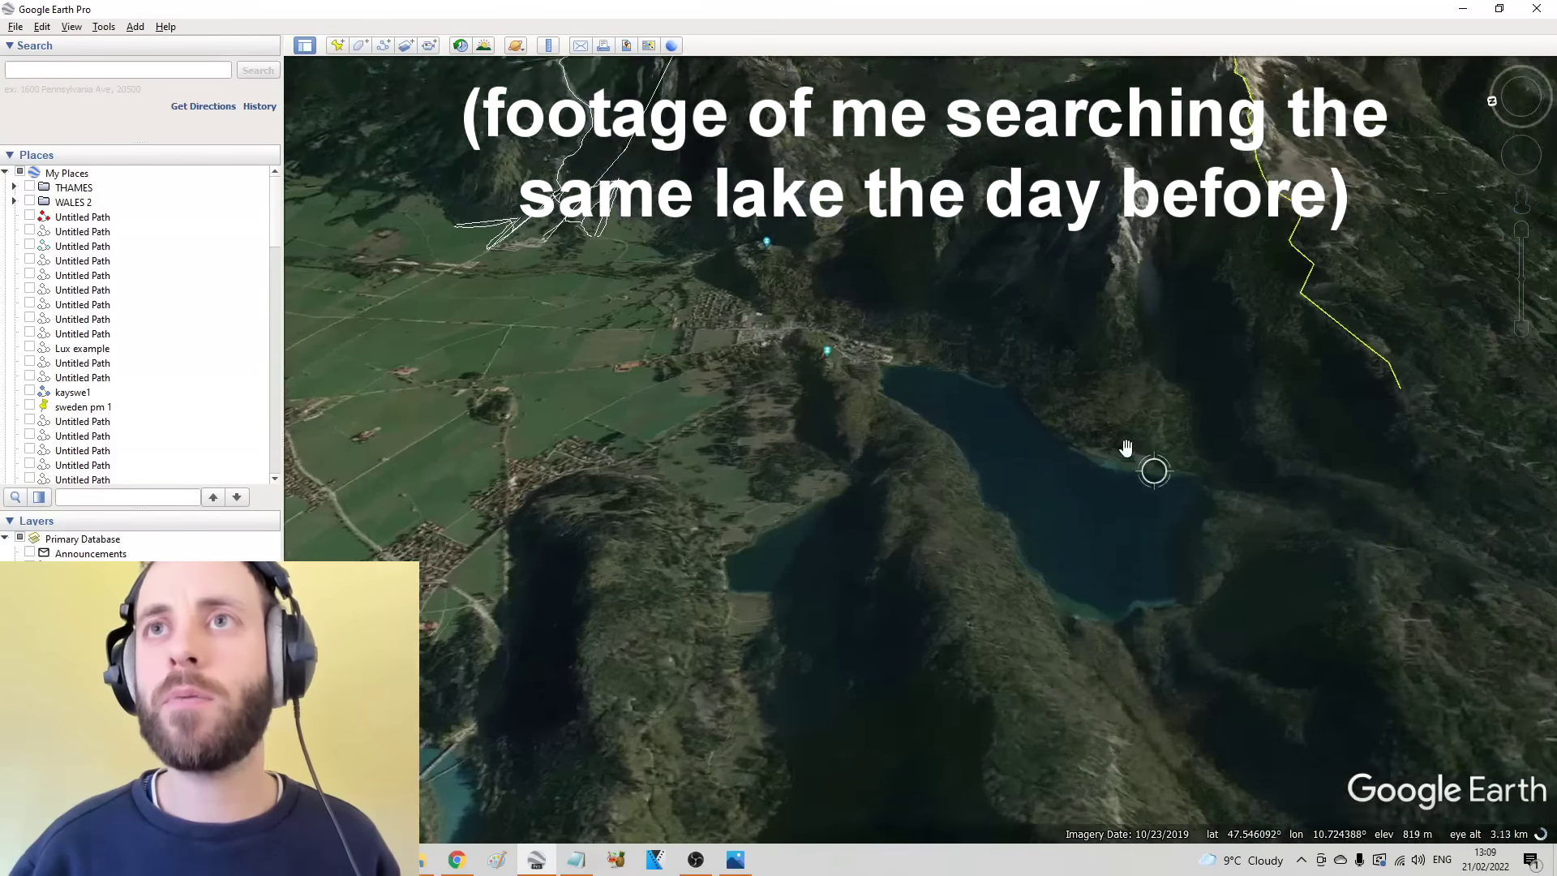
pyautogui.scroll(5, 1051, 391)
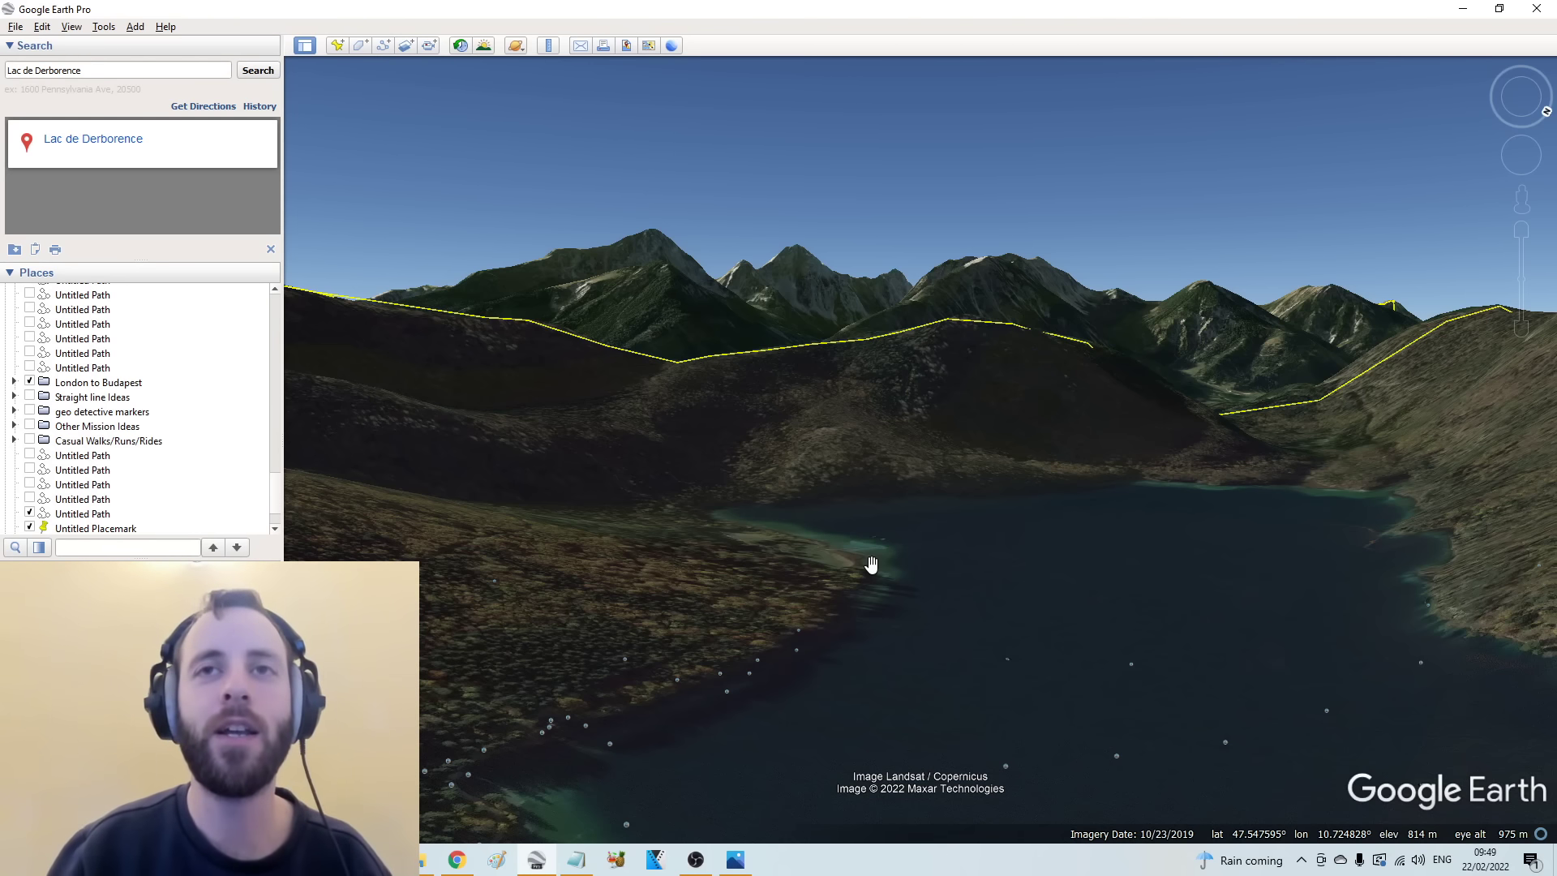
# Step: Pan across the lake and along the shore, comparing the view with the soldier photo
pyautogui.scroll(1, 913, 528)
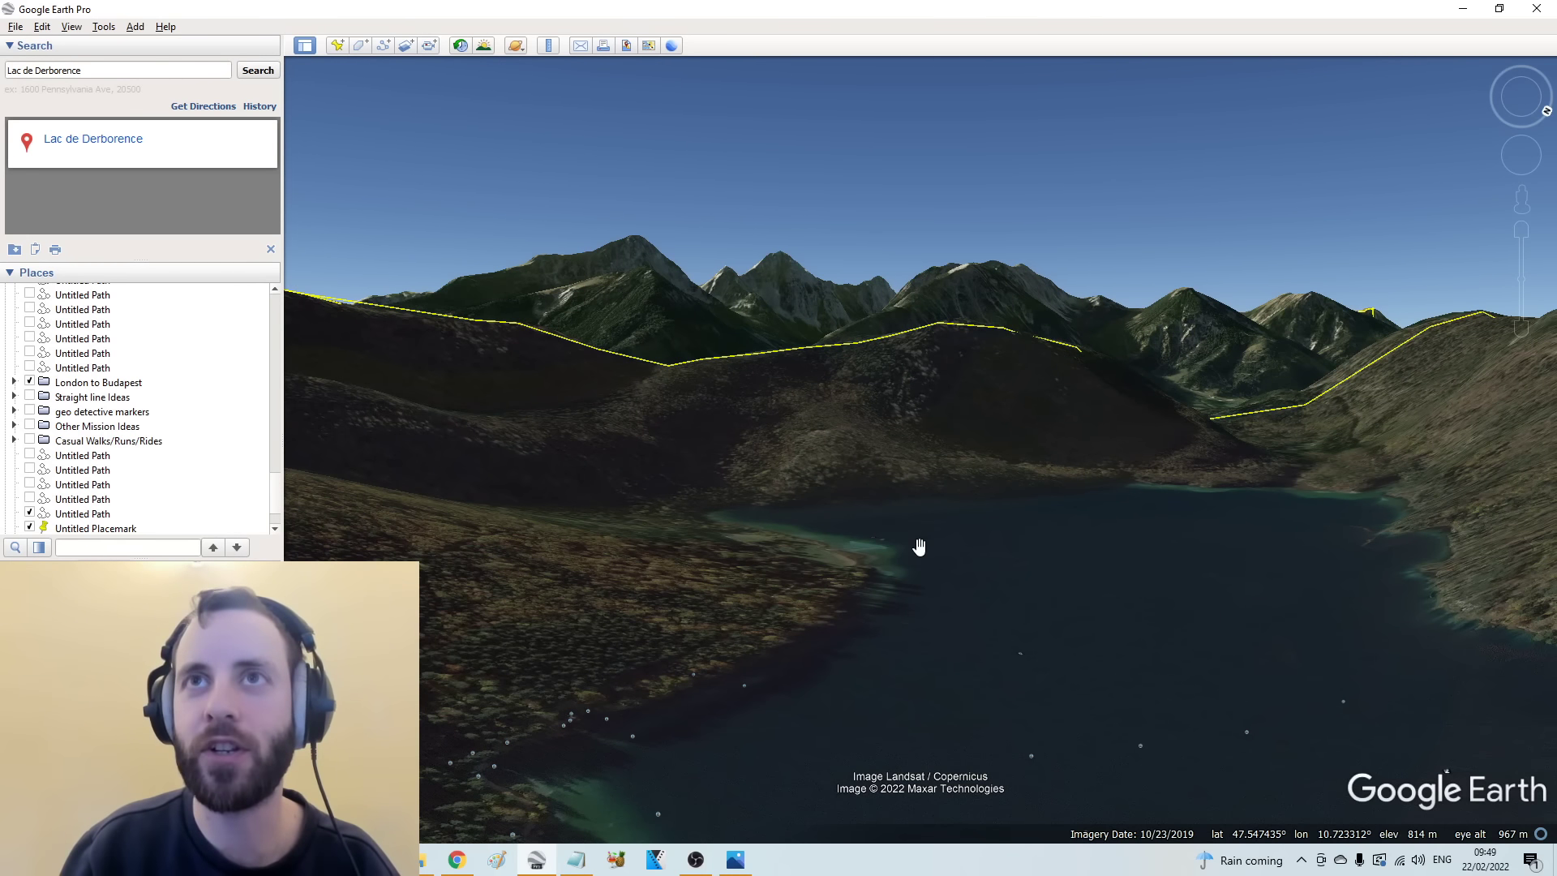
pyautogui.moveTo(897, 559); pyautogui.dragTo(874, 509)
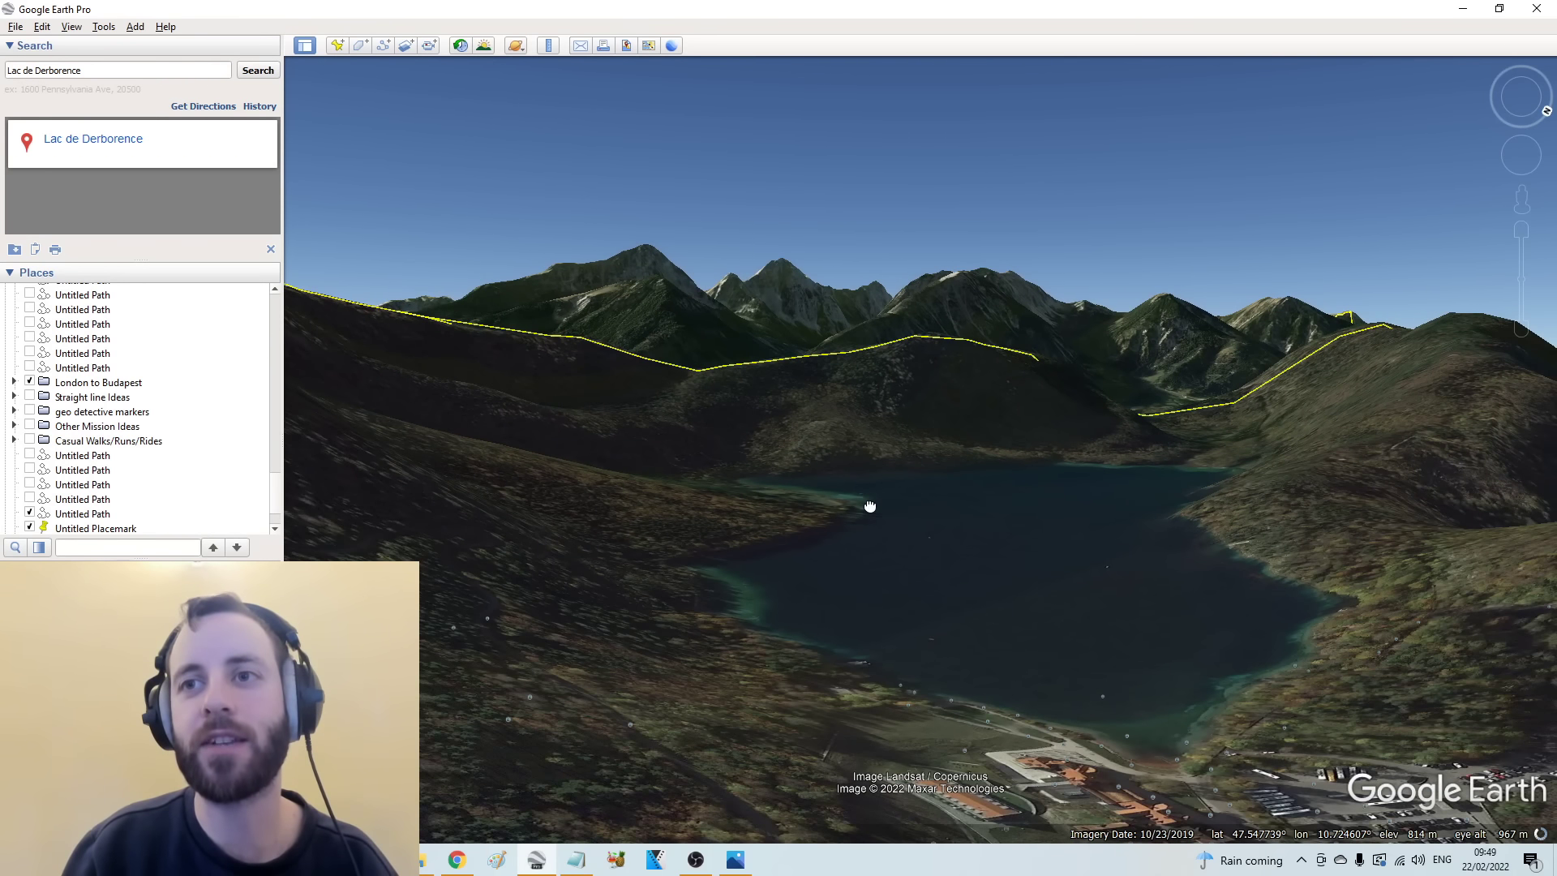
pyautogui.scroll(-2, 872, 510)
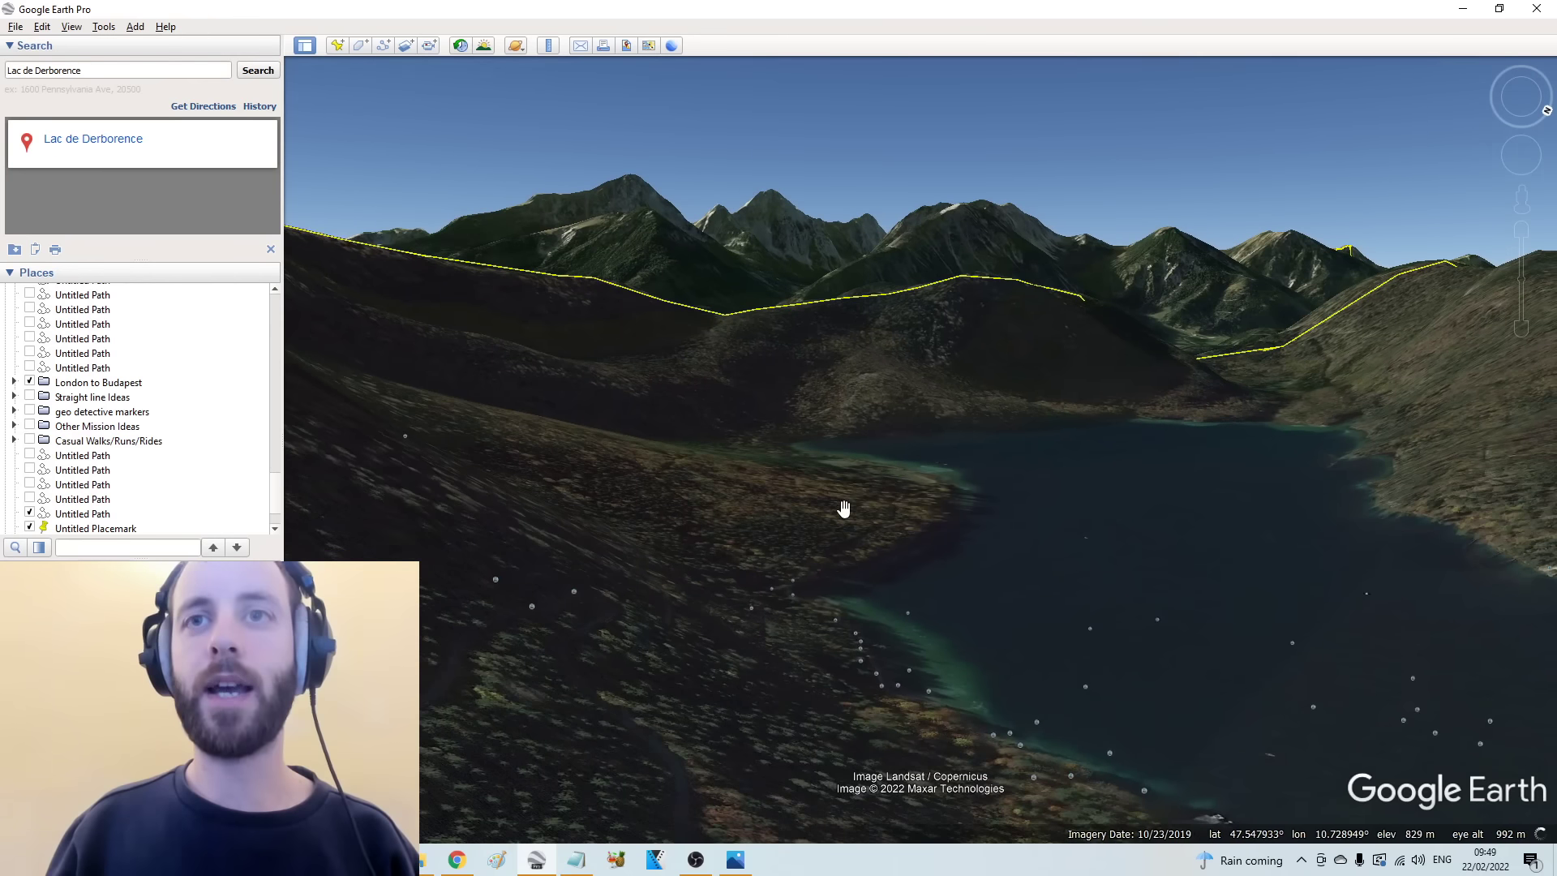
pyautogui.moveTo(892, 491)
pyautogui.mouseDown()
pyautogui.moveTo(897, 546)
pyautogui.moveTo(884, 549)
pyautogui.moveTo(865, 494)
pyautogui.mouseUp()
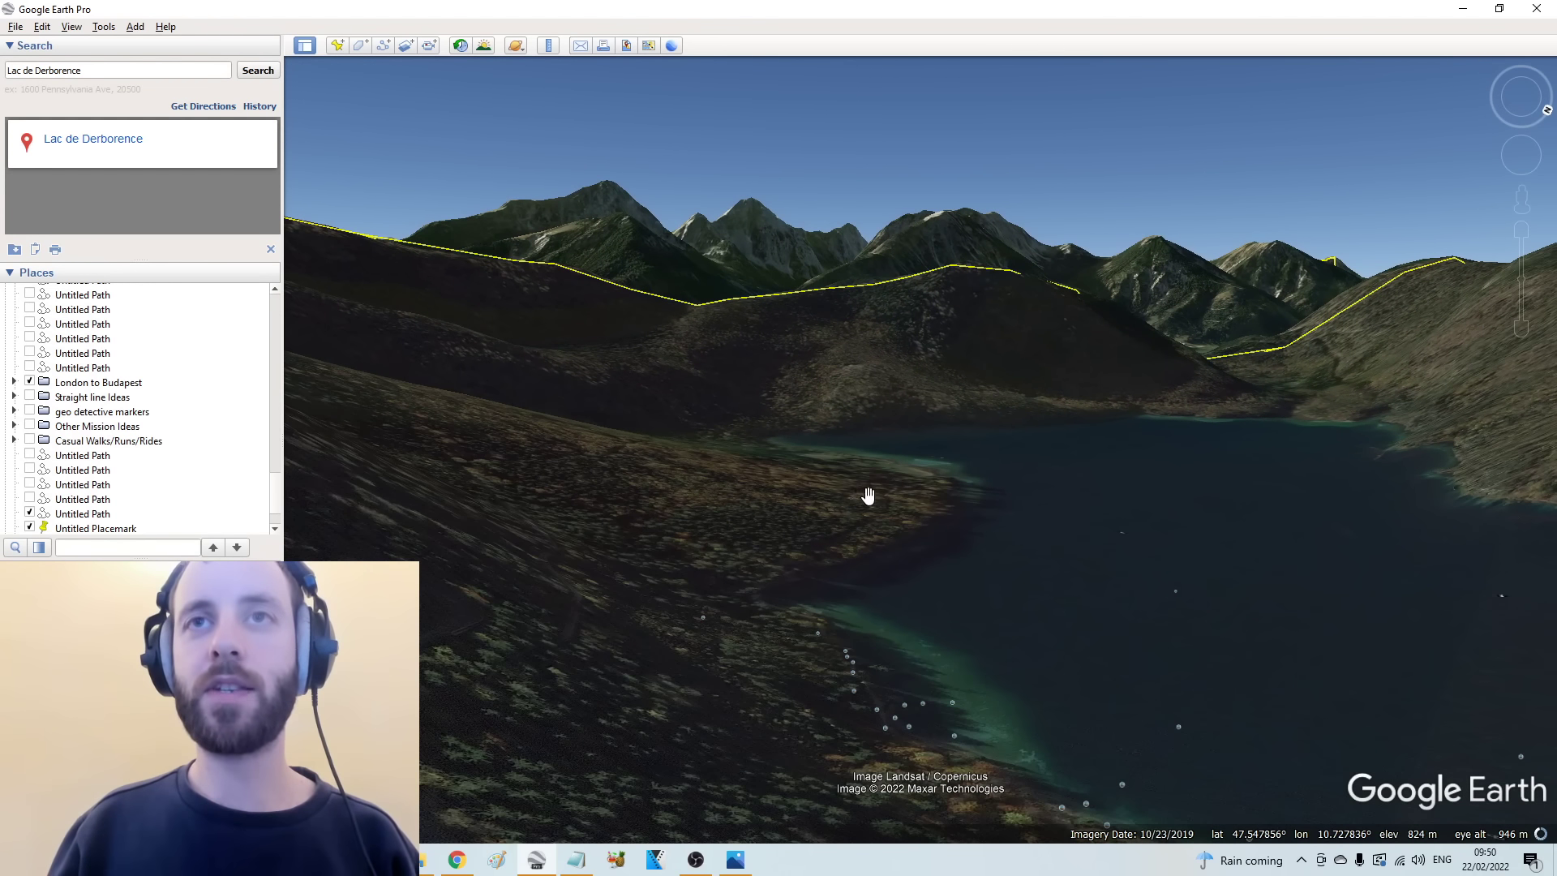
pyautogui.click(736, 860)
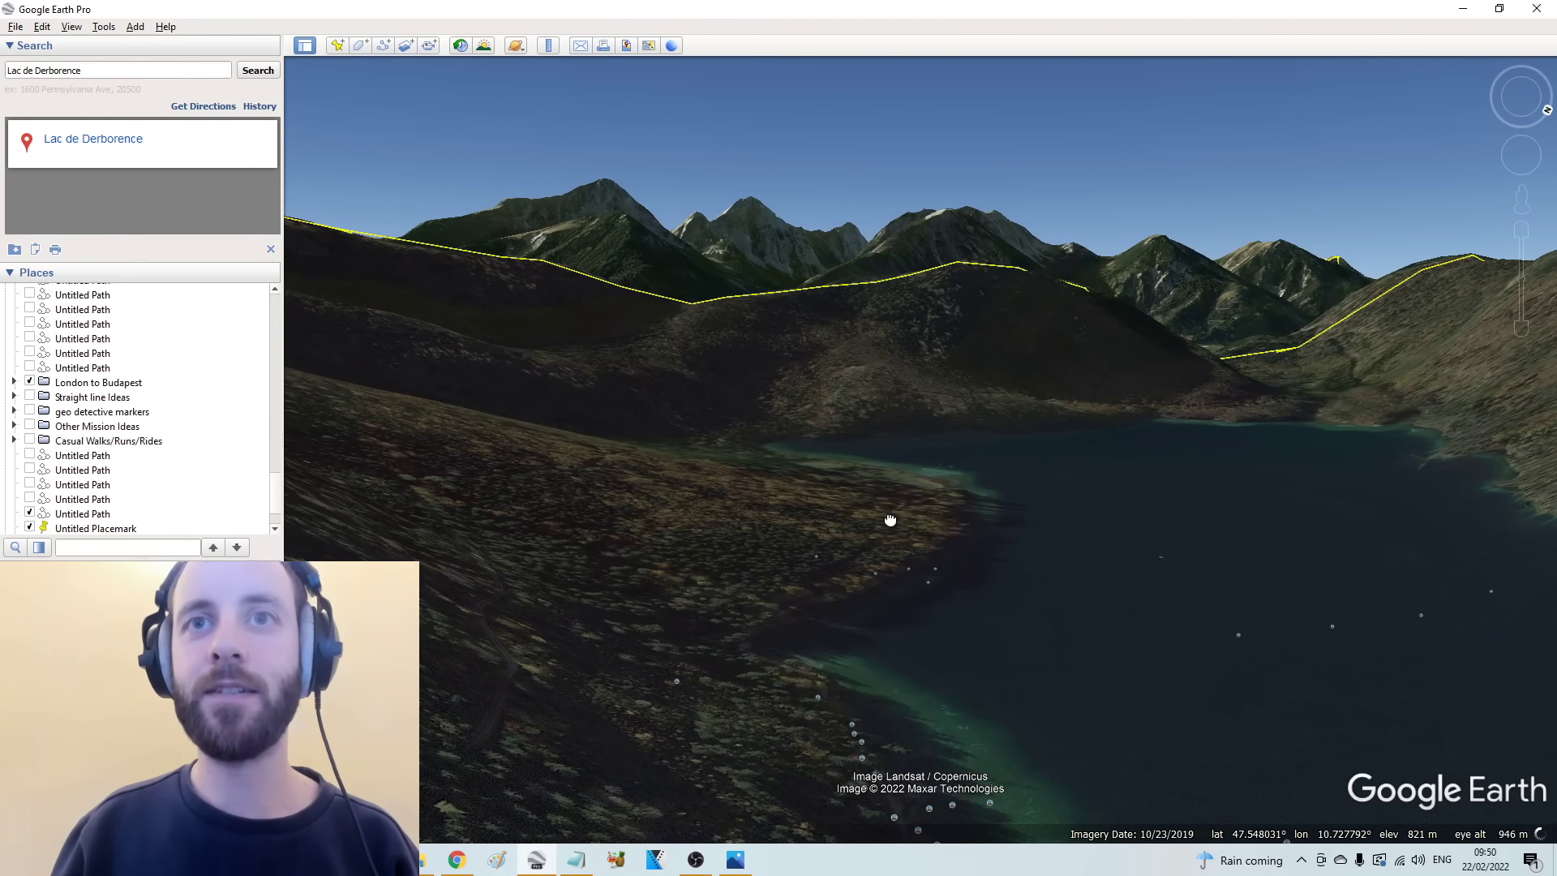
pyautogui.moveTo(890, 519); pyautogui.dragTo(847, 640)
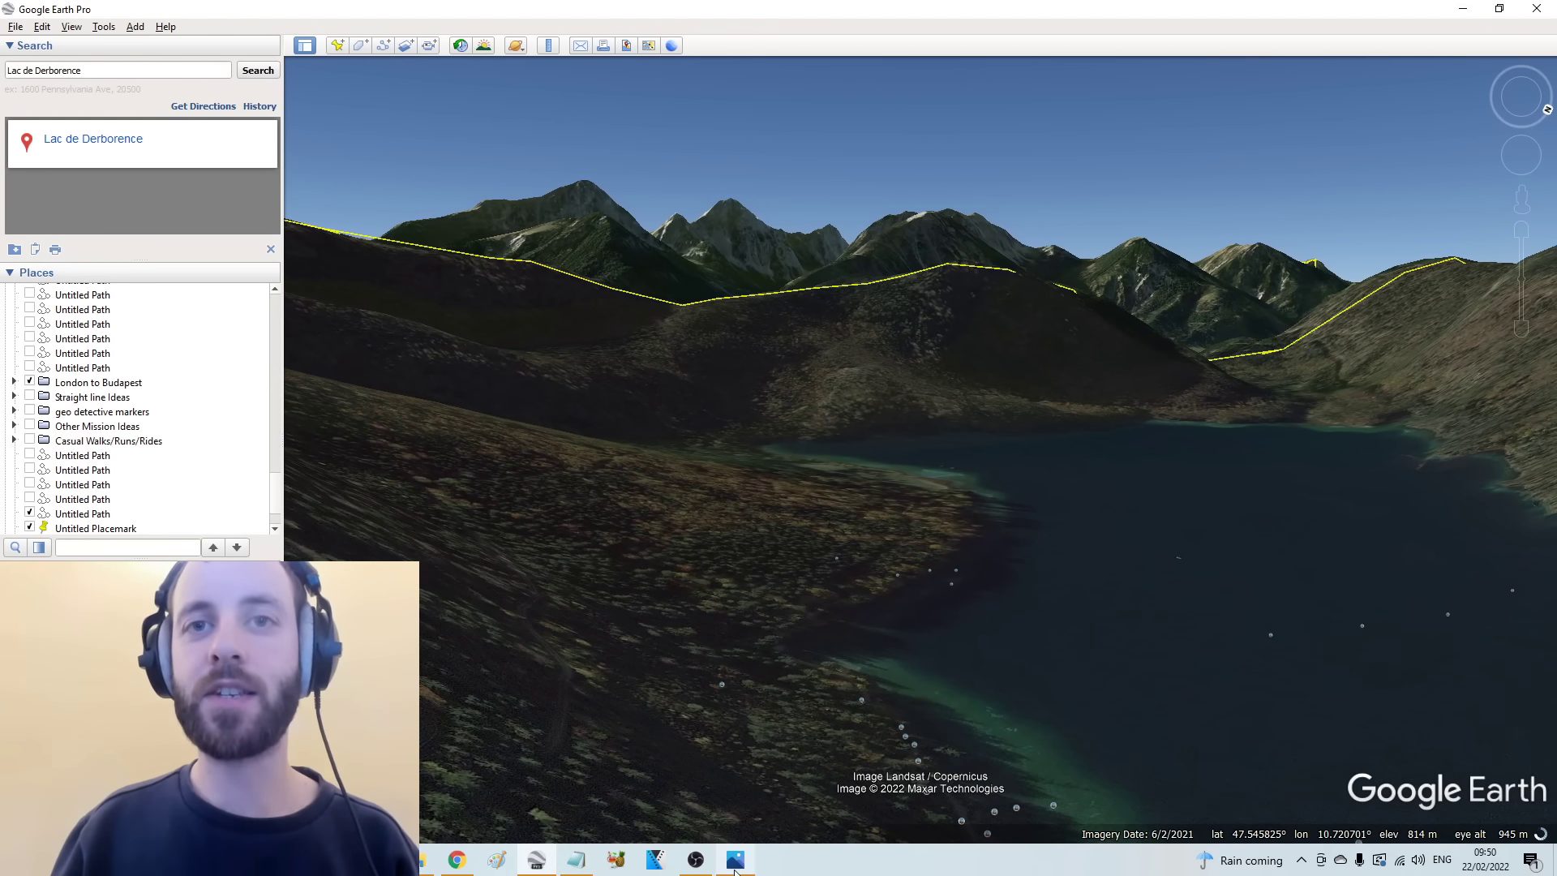
pyautogui.click(734, 861)
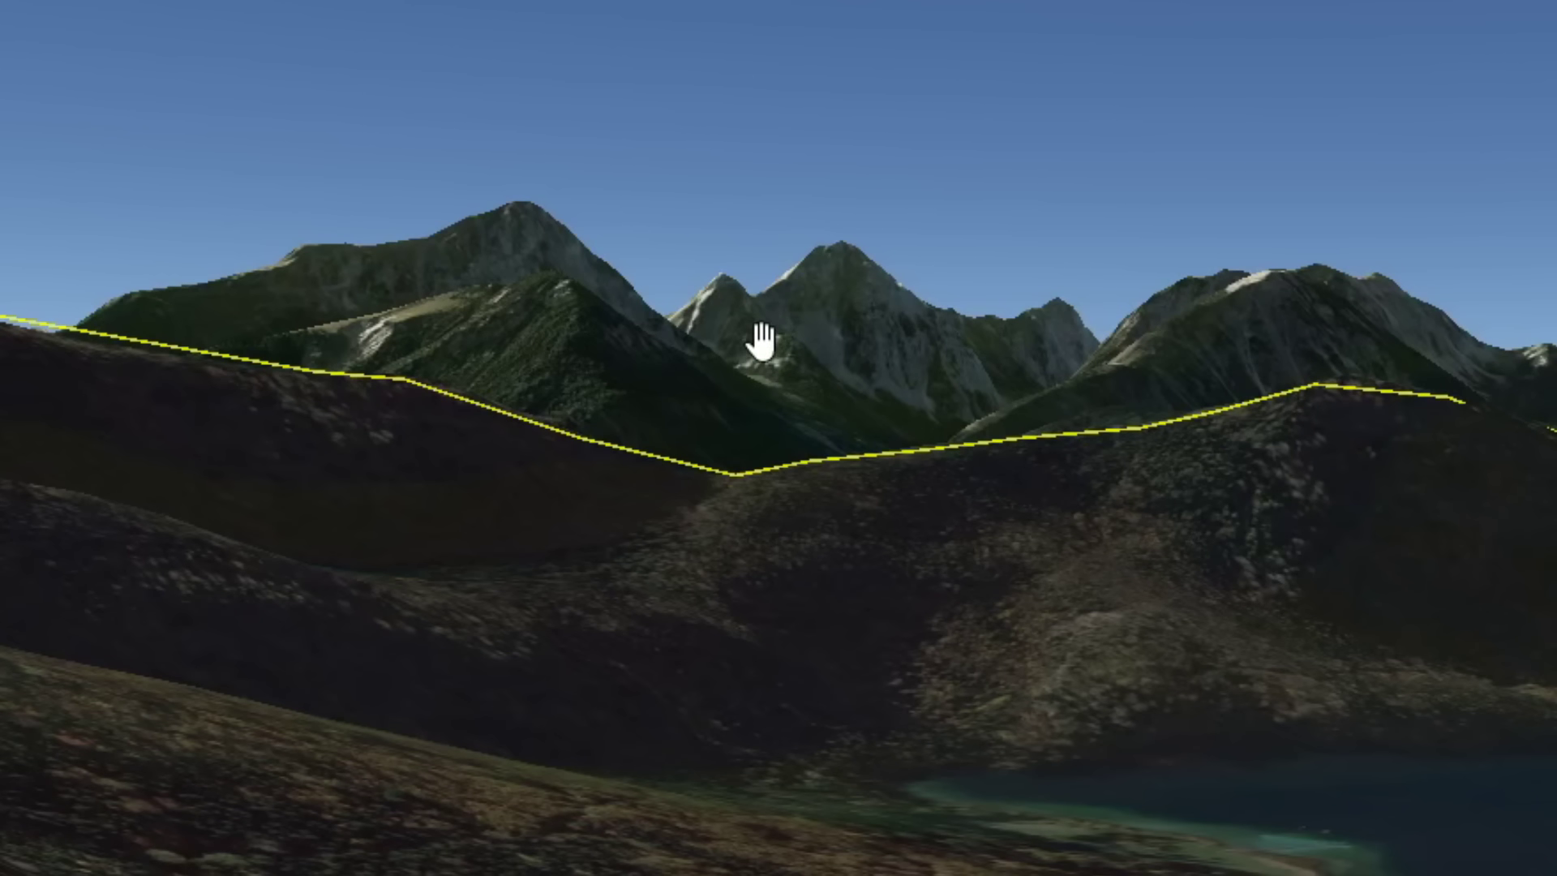
# Step: Tilt down toward the lake shore and back up to the ridge, then recall wwii wallpaper.jpg
pyautogui.middleClick(803, 605)
pyautogui.moveTo(803, 604); pyautogui.dragTo(803, 608)
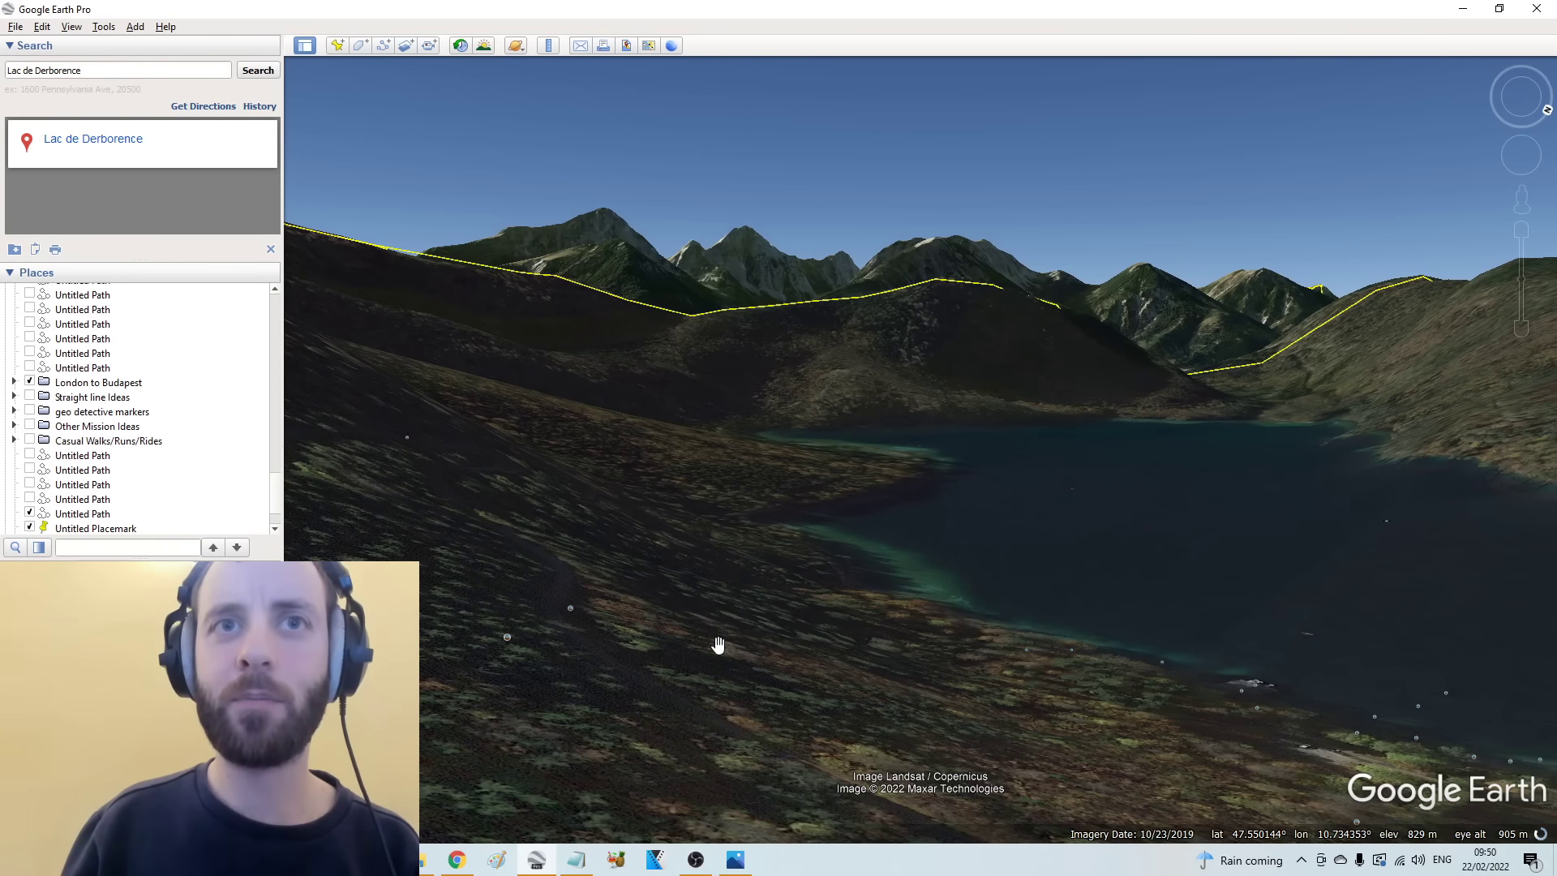
pyautogui.moveTo(712, 660); pyautogui.dragTo(841, 668)
pyautogui.moveTo(835, 486); pyautogui.dragTo(824, 462)
pyautogui.moveTo(816, 522); pyautogui.dragTo(809, 528)
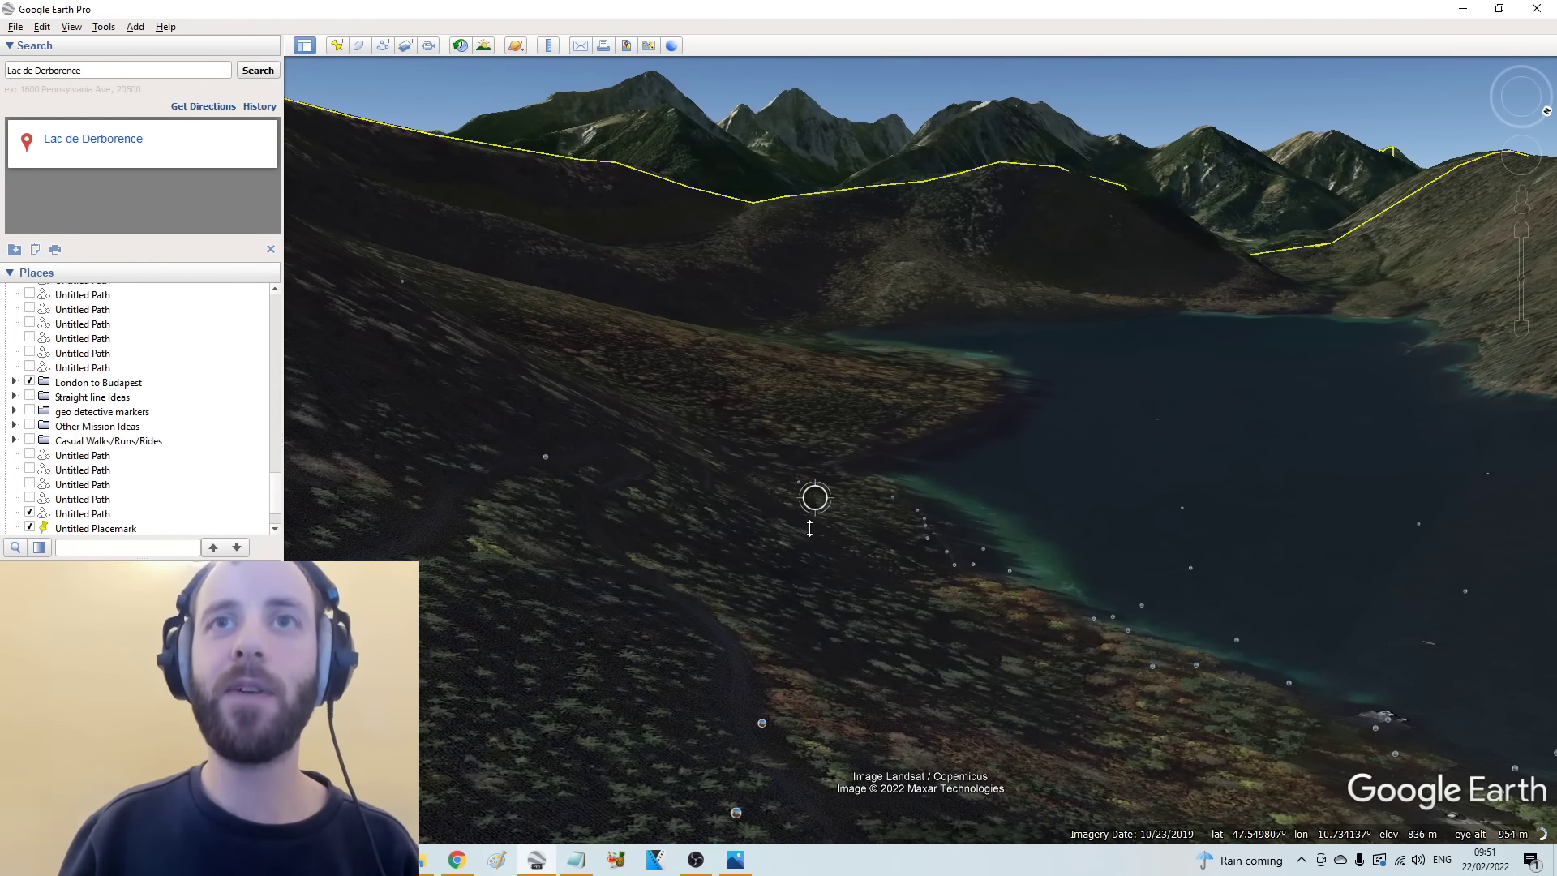
pyautogui.click(735, 860)
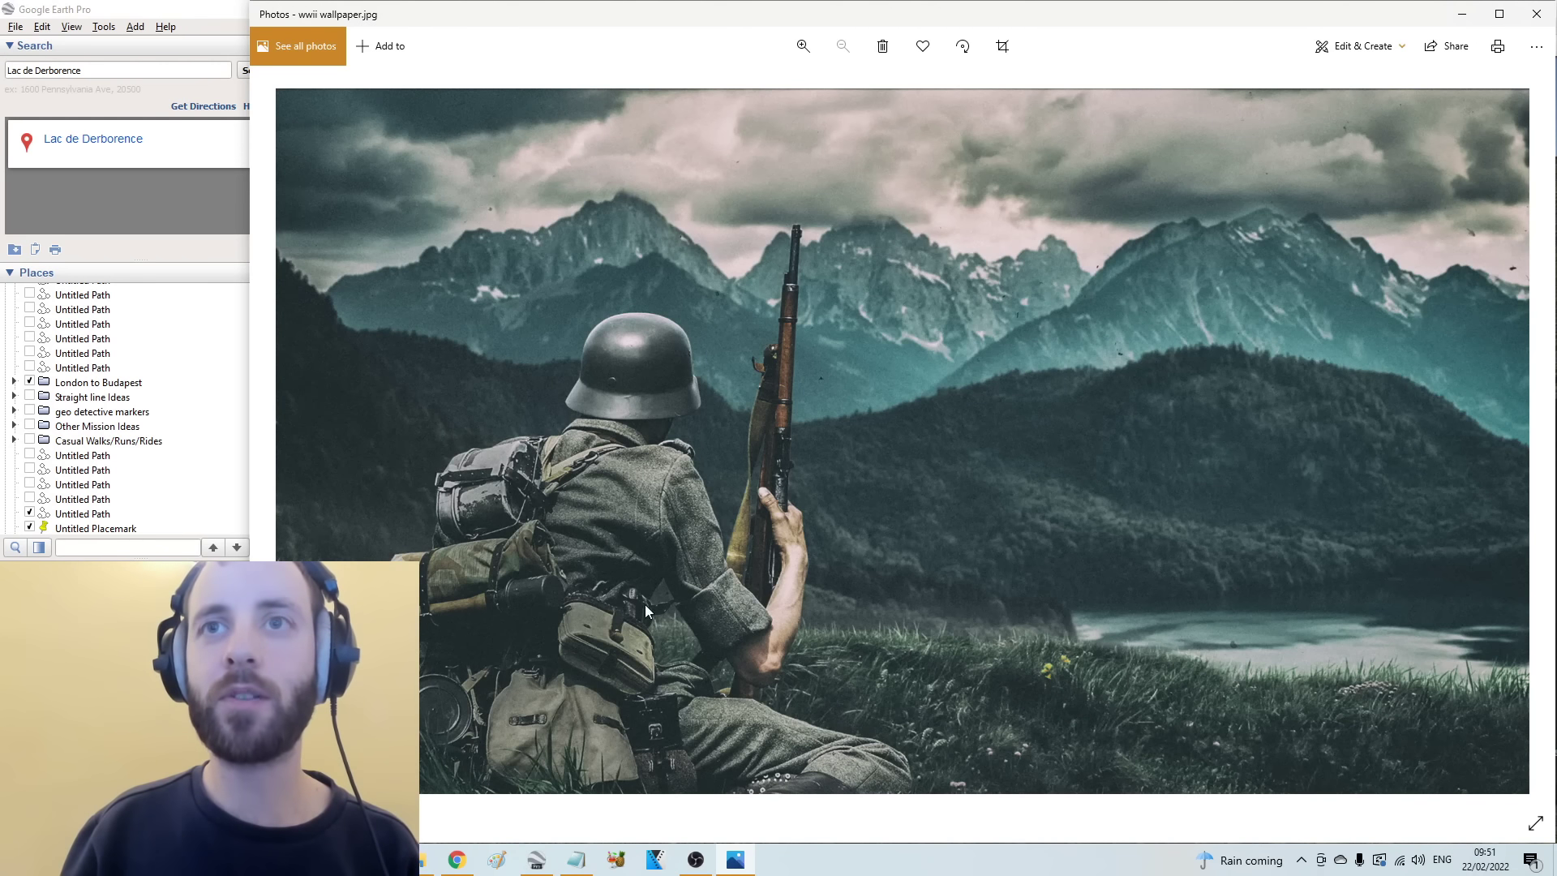
# Step: Back in Google Earth, look obliquely down over the castle hillside toward Hohenschwangau and the lake
pyautogui.click(536, 860)
pyautogui.moveTo(682, 633); pyautogui.dragTo(705, 313)
pyautogui.moveTo(741, 455); pyautogui.dragTo(792, 617)
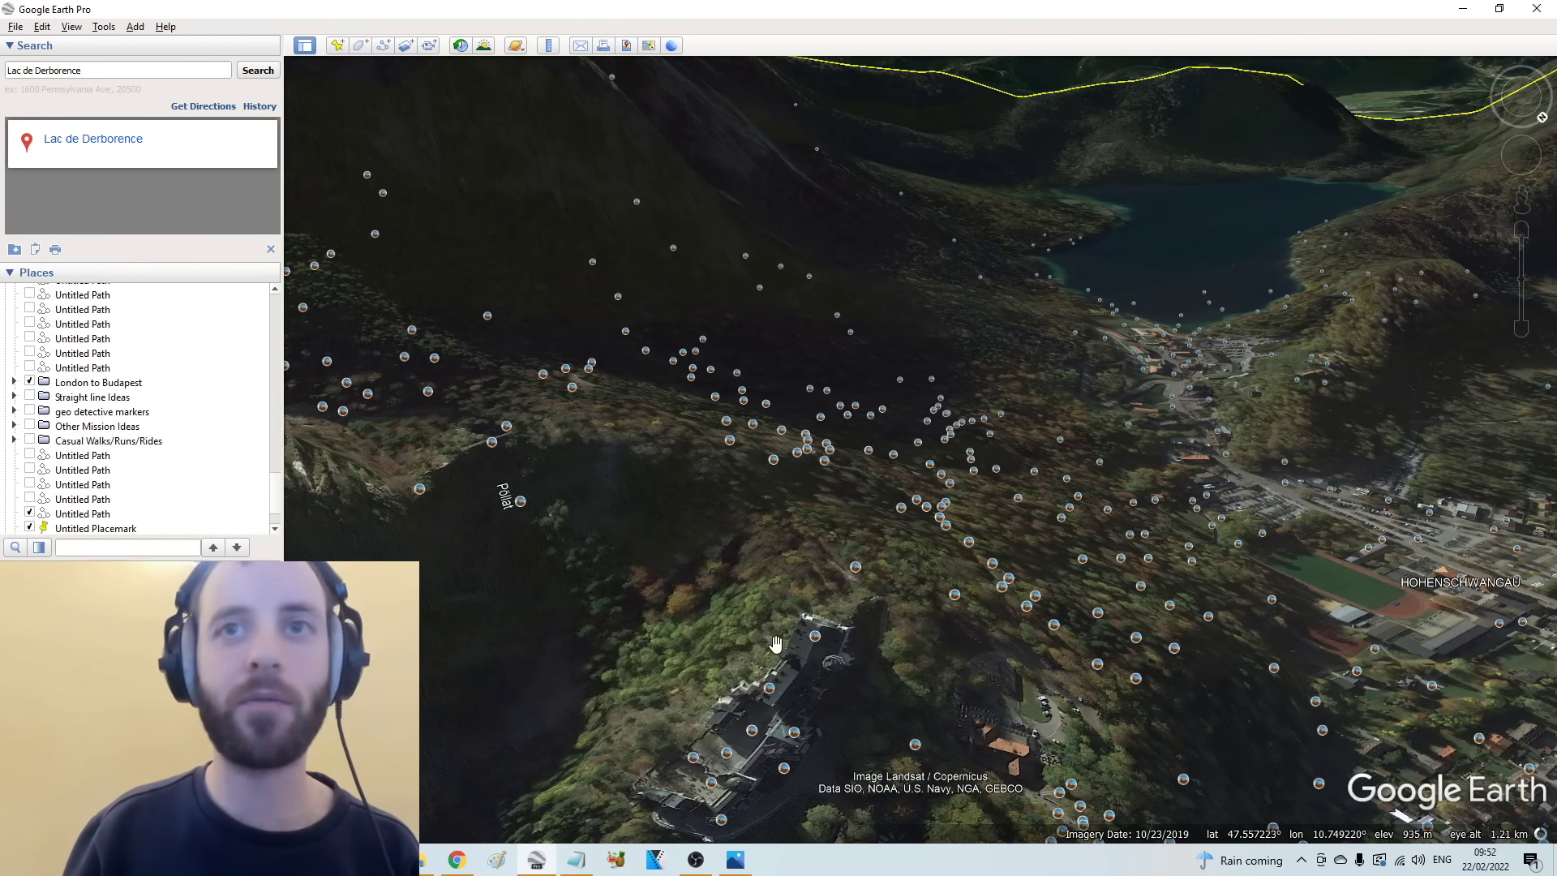
# Step: View and close the castle photo popup, zoom down to lake level, and recall the soldier photo
pyautogui.click(815, 635)
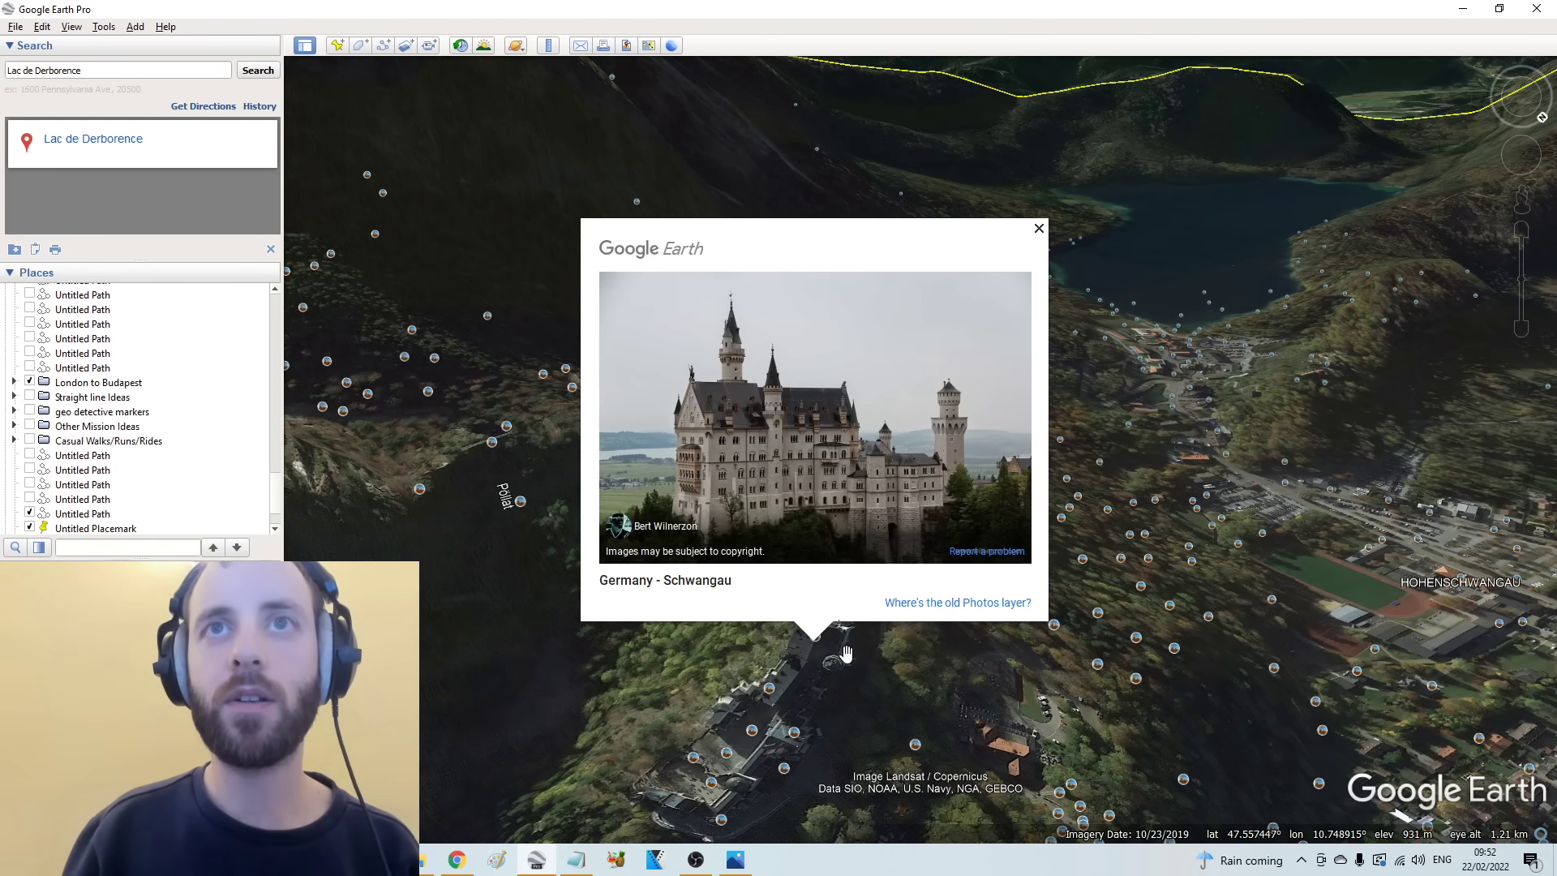
pyautogui.click(888, 699)
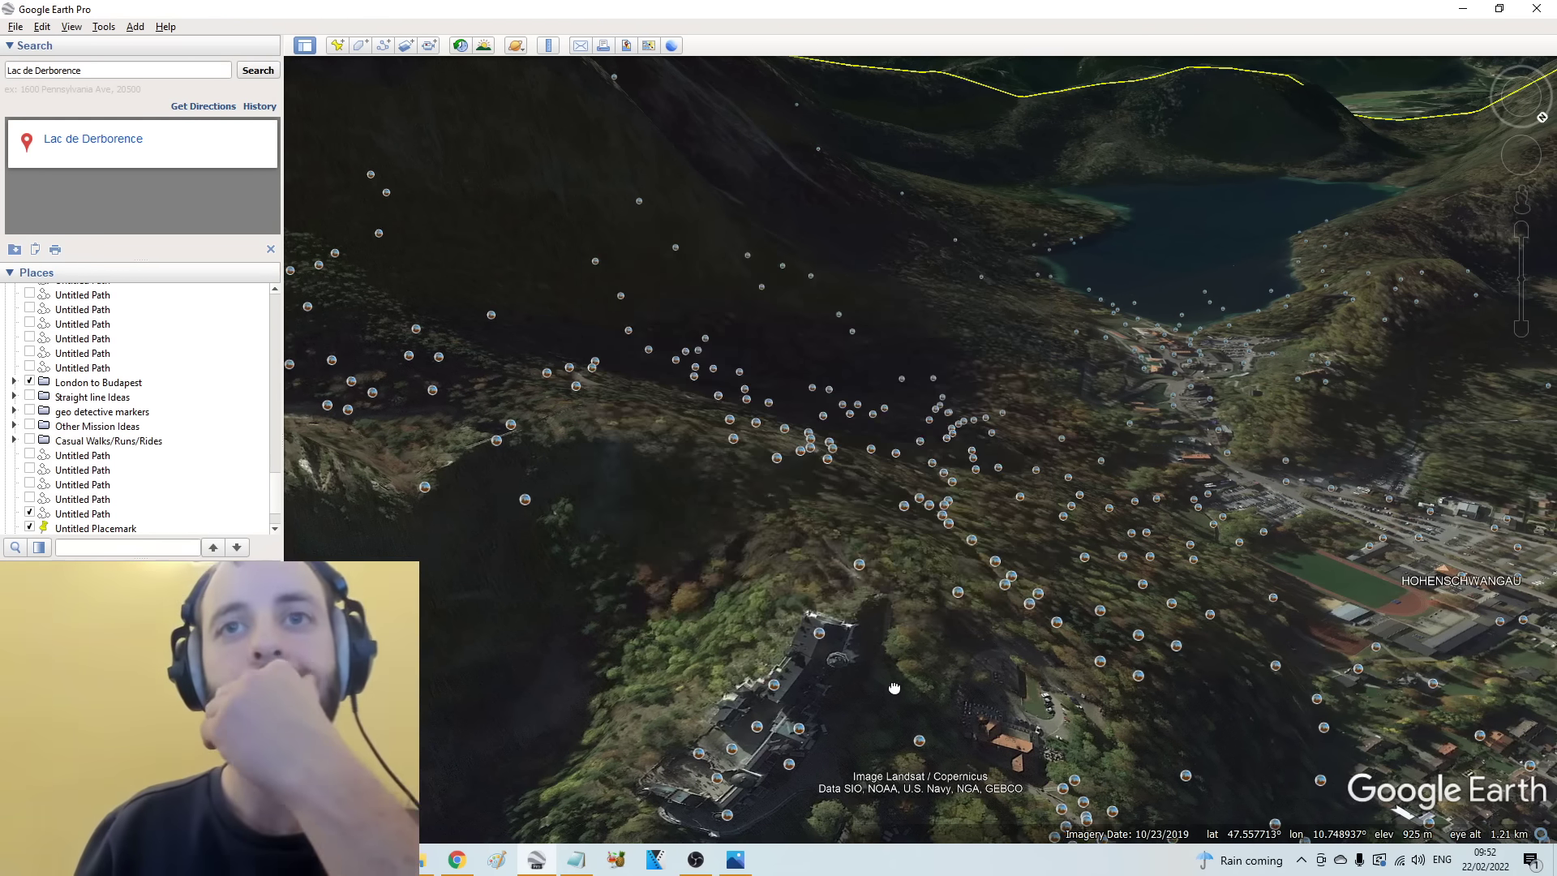
pyautogui.click(734, 859)
pyautogui.click(735, 860)
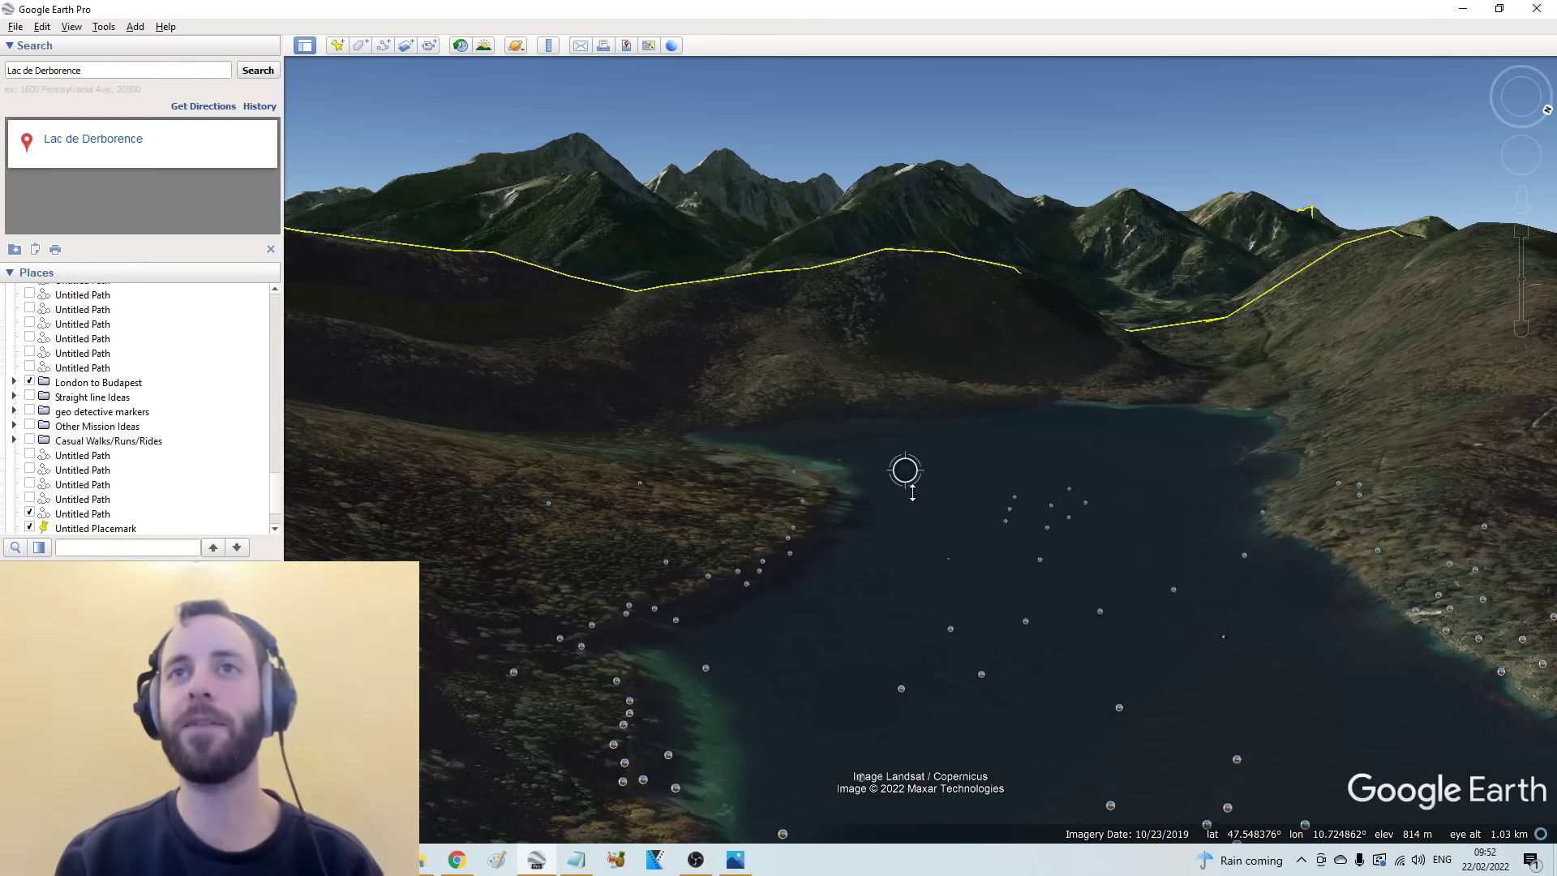
pyautogui.scroll(3, 884, 515)
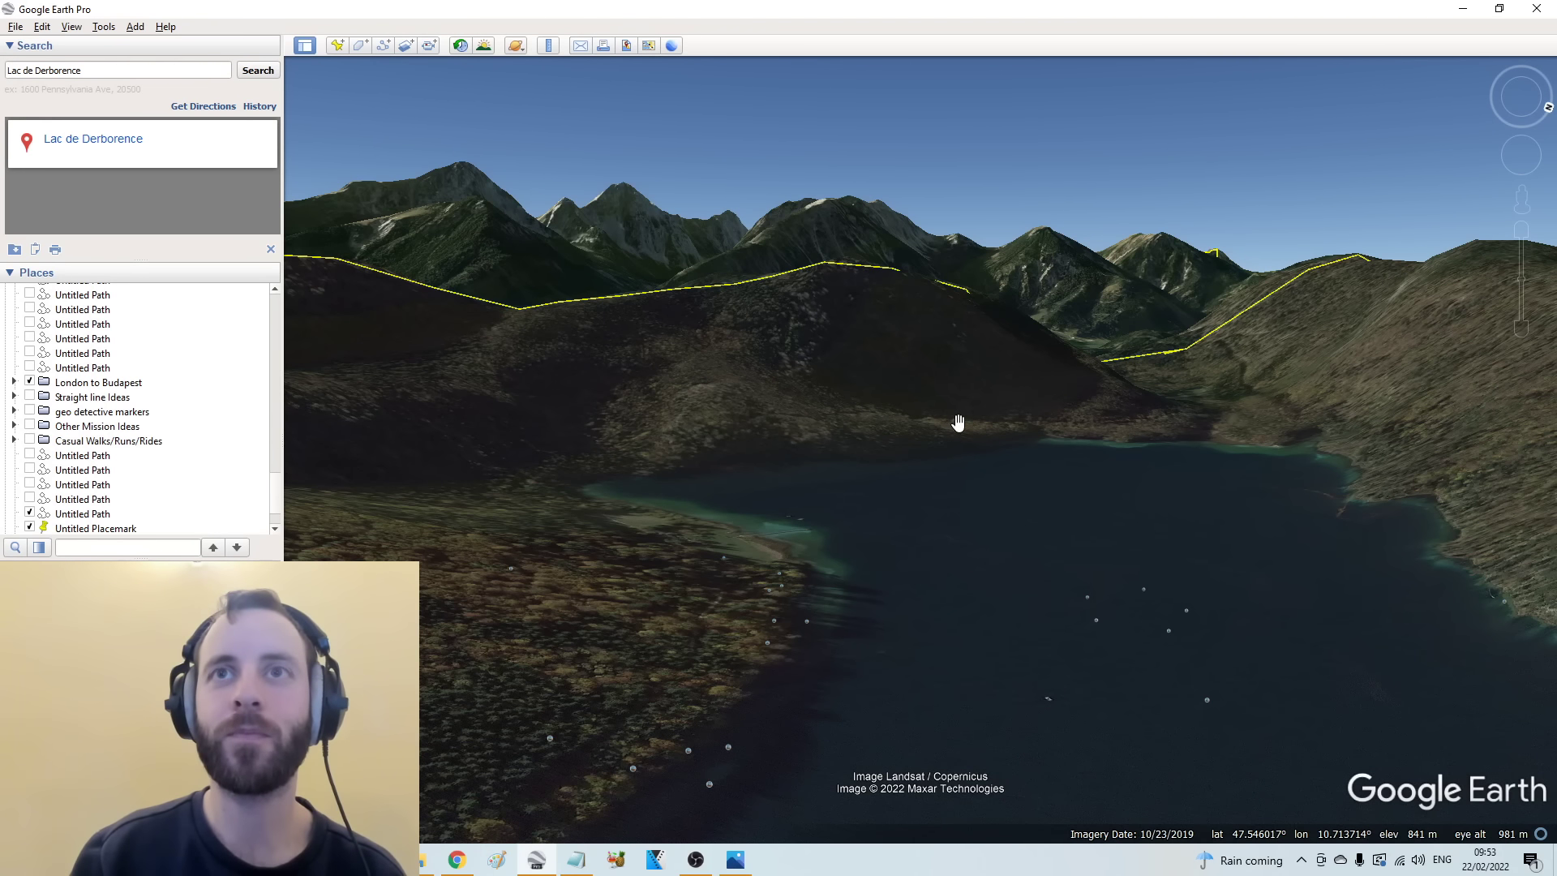
pyautogui.click(735, 858)
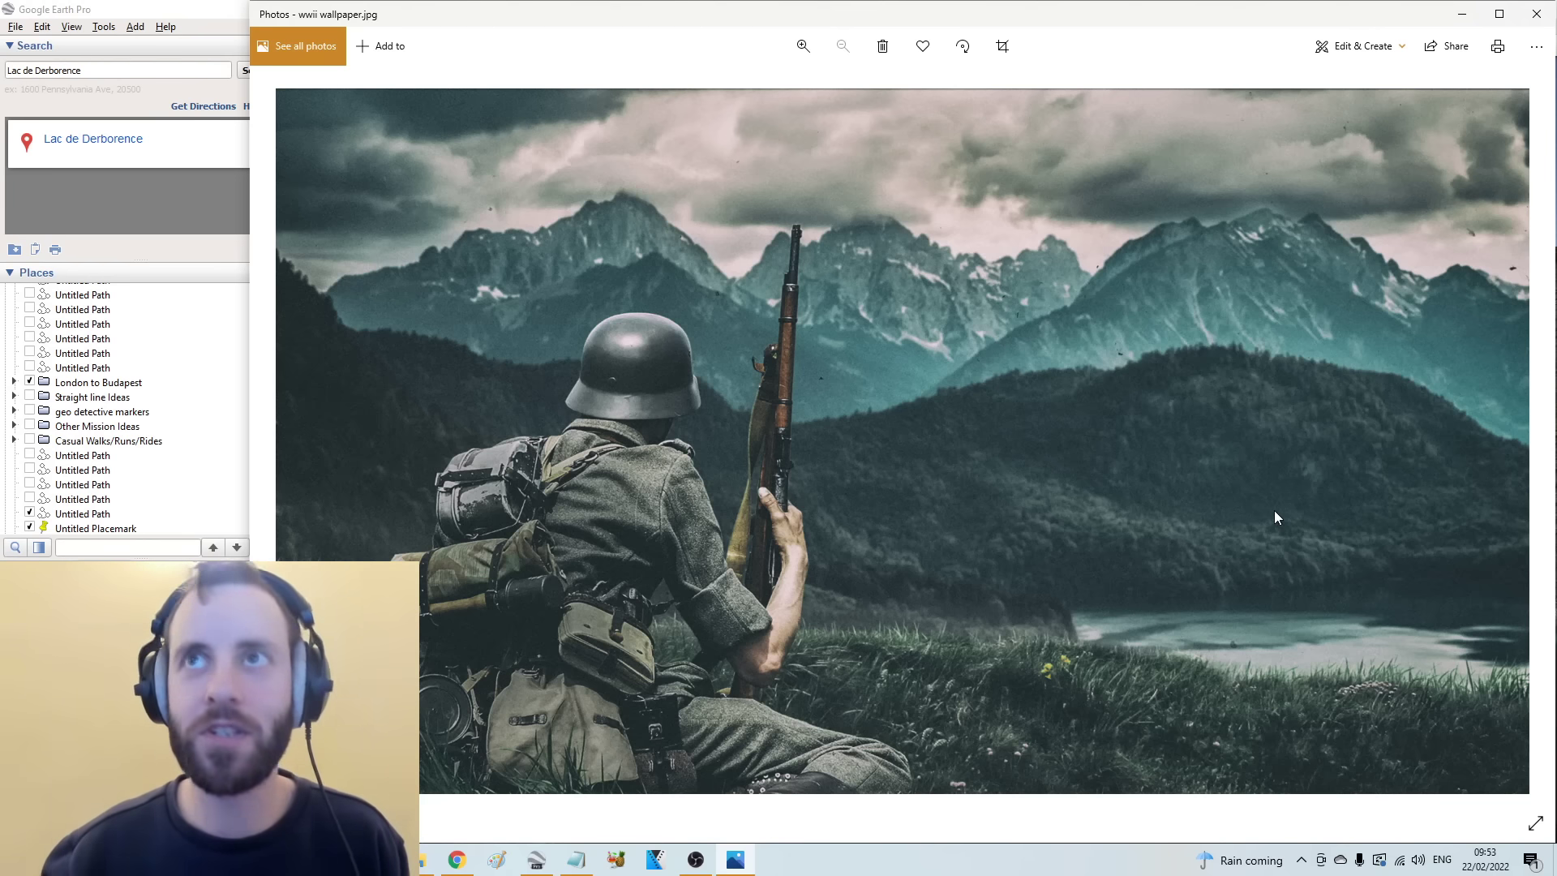
# Step: Tilt and pull back the terrain view, compare it with the soldier photo, then return to Earth
pyautogui.click(550, 856)
pyautogui.moveTo(817, 487); pyautogui.dragTo(864, 429)
pyautogui.click(740, 859)
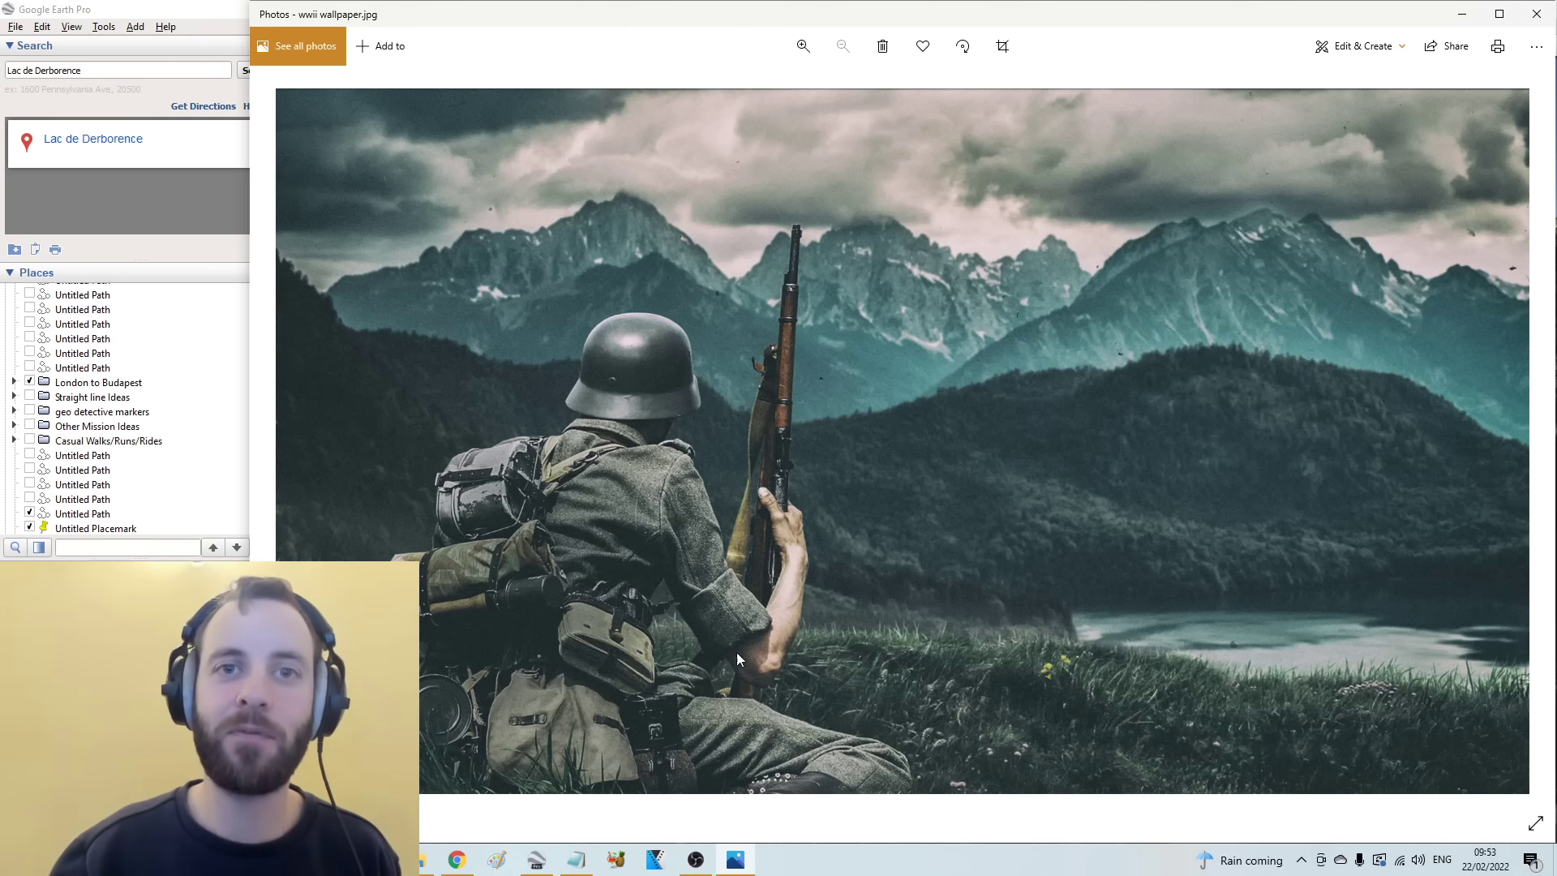
pyautogui.click(537, 858)
# Step: Zoom out and pan across the valley, then compare it with the soldier photo
pyautogui.scroll(-3, 835, 563)
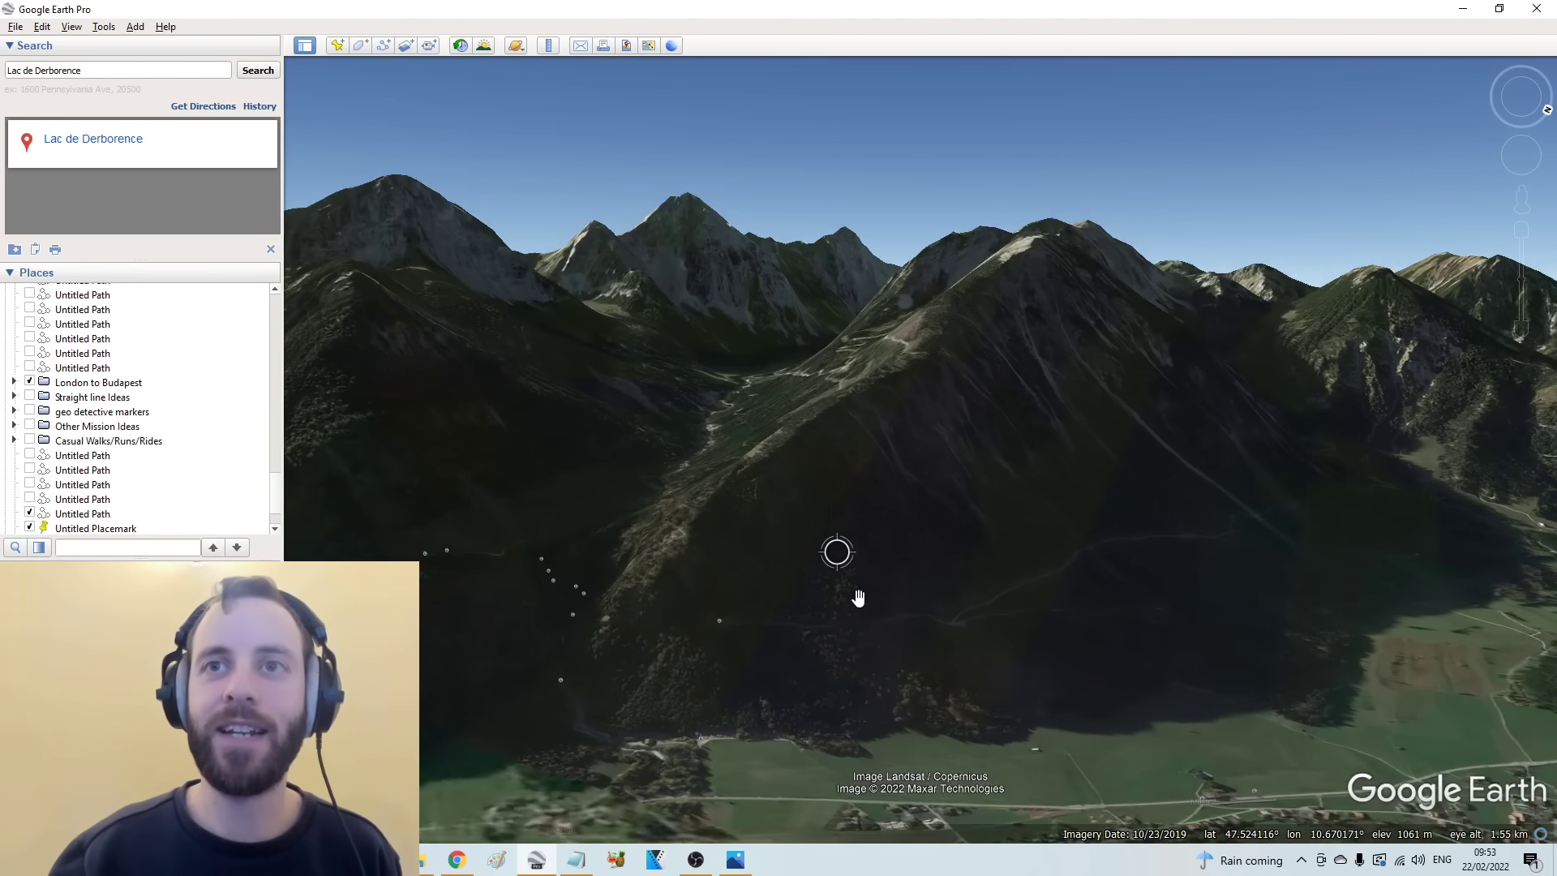
pyautogui.scroll(-3, 929, 687)
pyautogui.moveTo(949, 712); pyautogui.dragTo(856, 383)
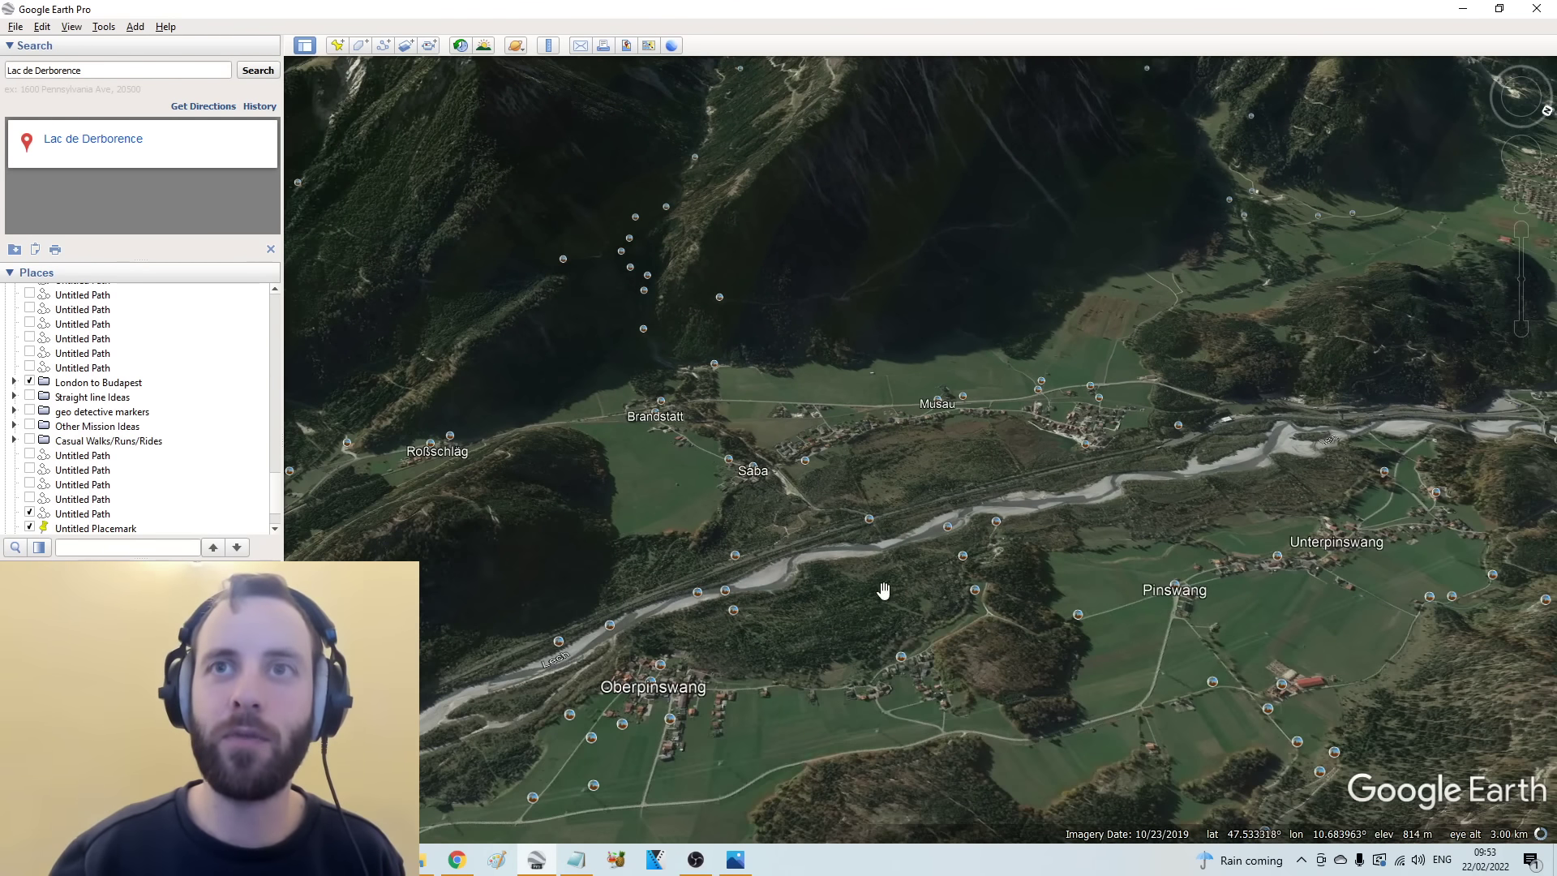
pyautogui.moveTo(892, 611); pyautogui.dragTo(869, 417)
pyautogui.scroll(5, 869, 393)
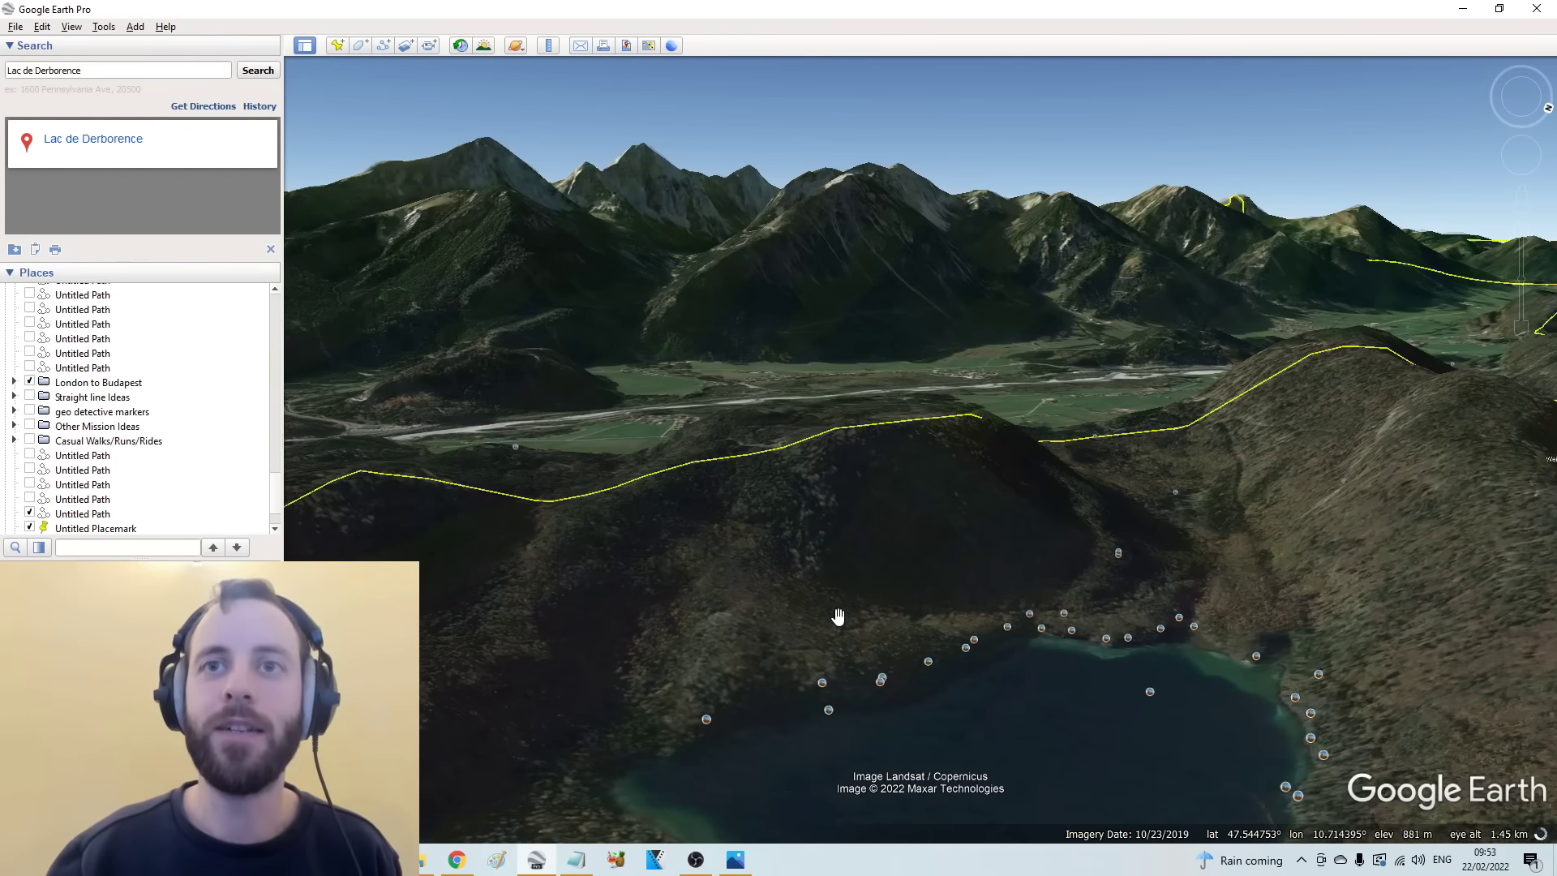
pyautogui.scroll(-3, 858, 543)
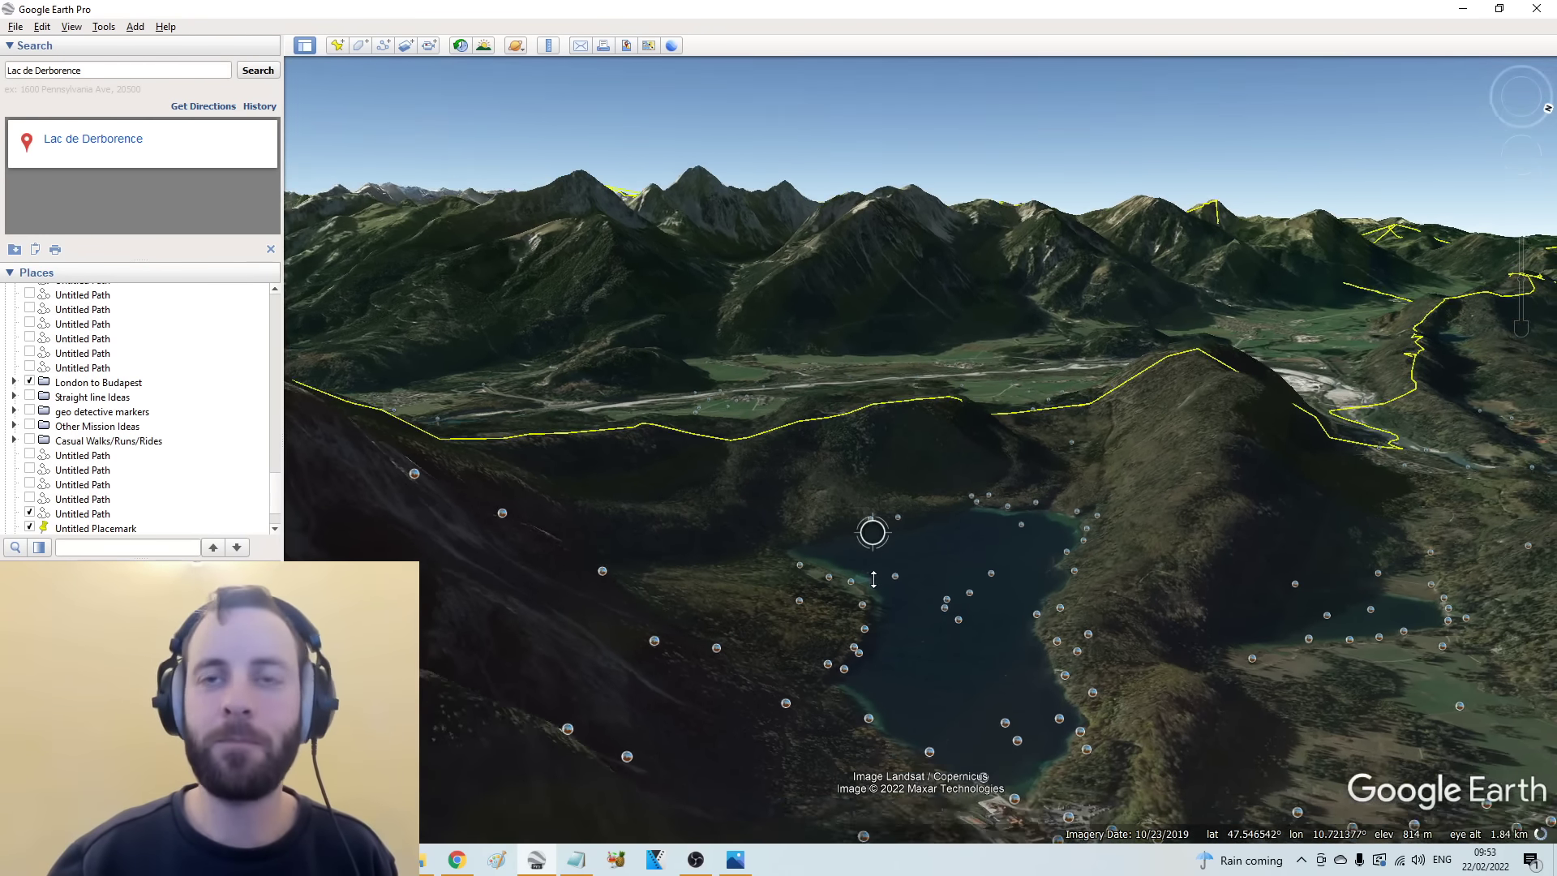
pyautogui.scroll(-3, 873, 584)
pyautogui.click(735, 861)
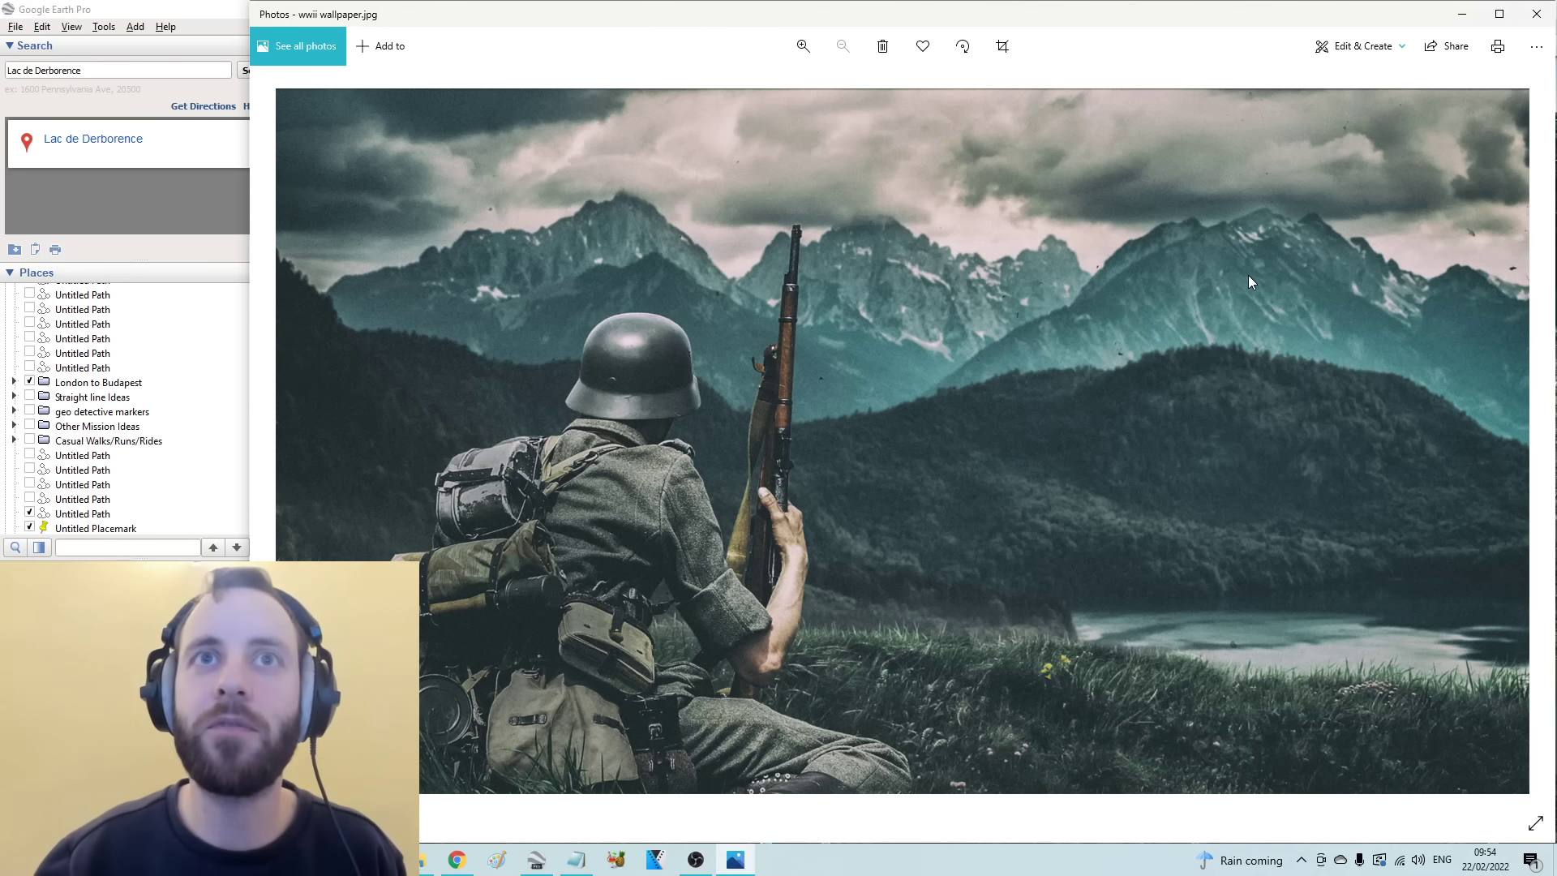
# Step: Minimize the photo, rotate to an overhead view of the Alpsee and Hohenschwangau, then switch to Chrome
pyautogui.click(1462, 14)
pyautogui.scroll(-5, 881, 686)
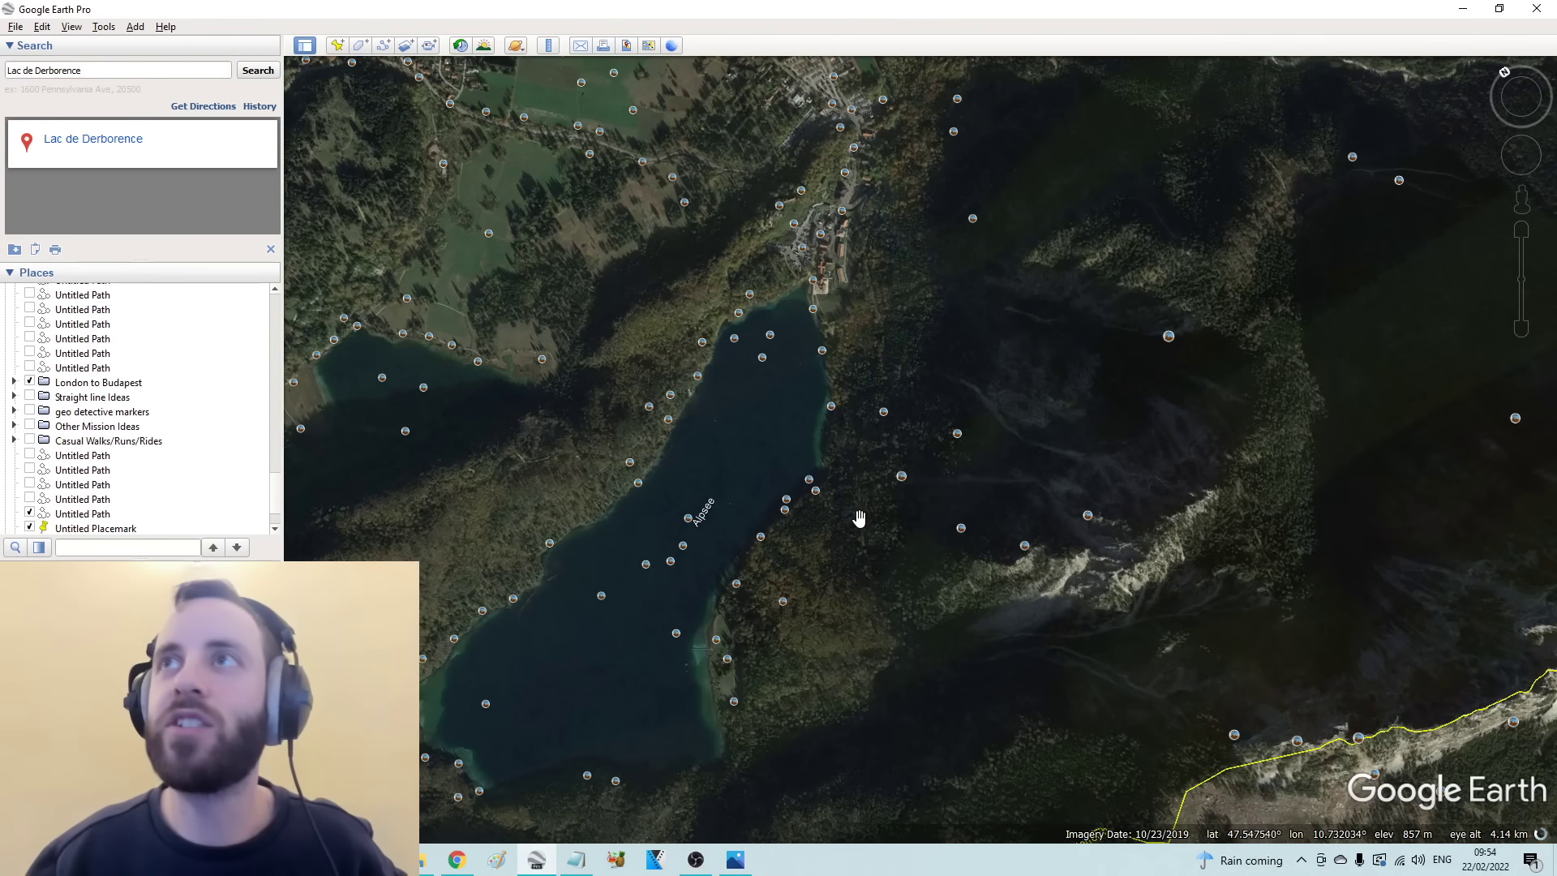
pyautogui.moveTo(858, 514); pyautogui.dragTo(911, 560)
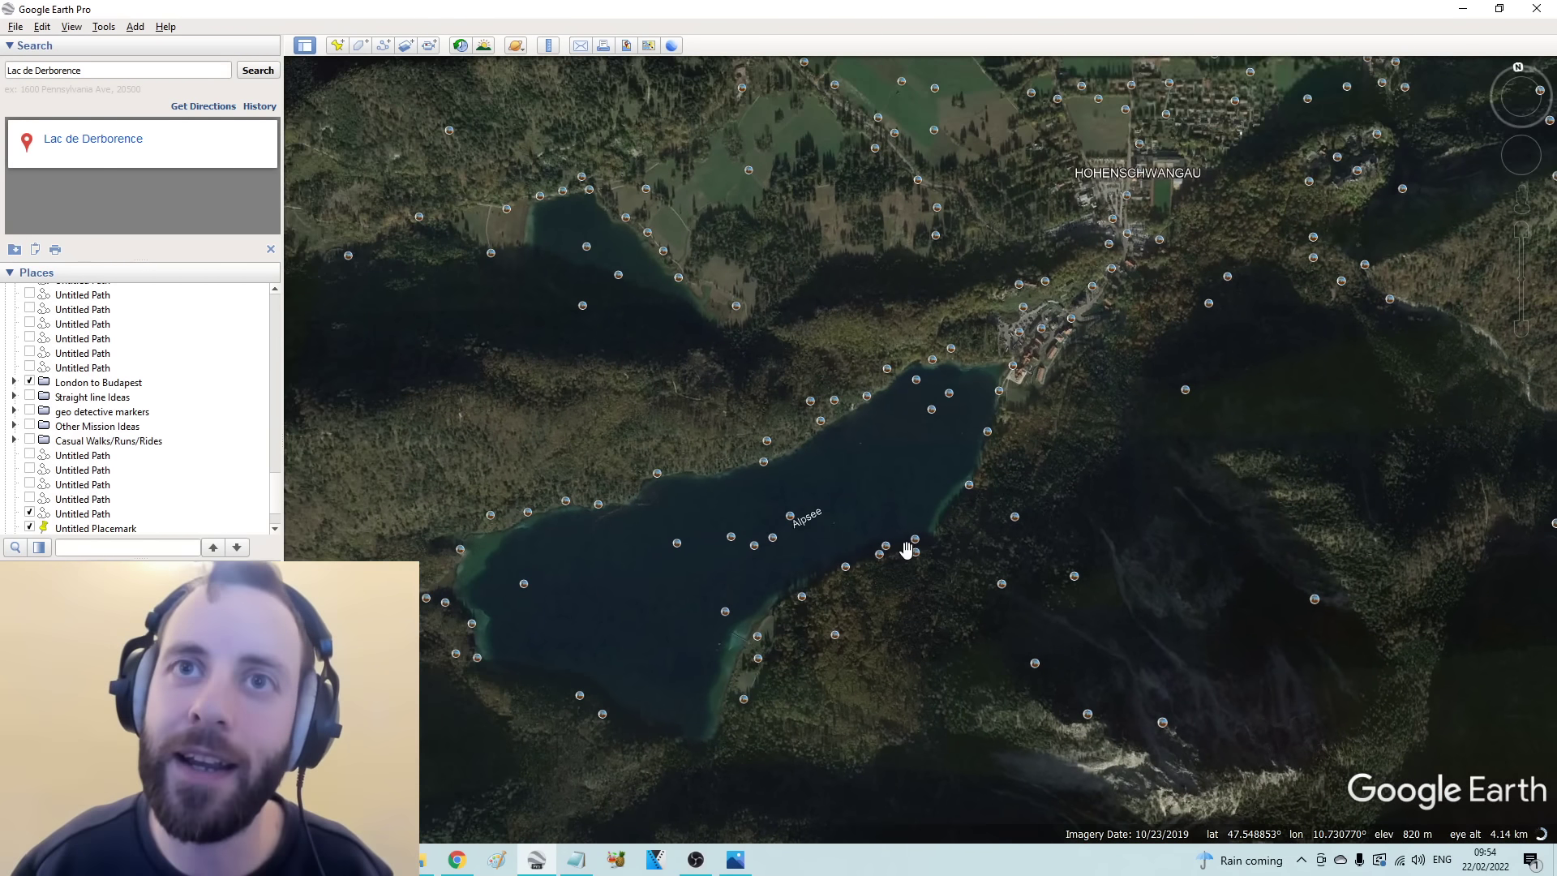
pyautogui.hotkey('alt', 'Tab')
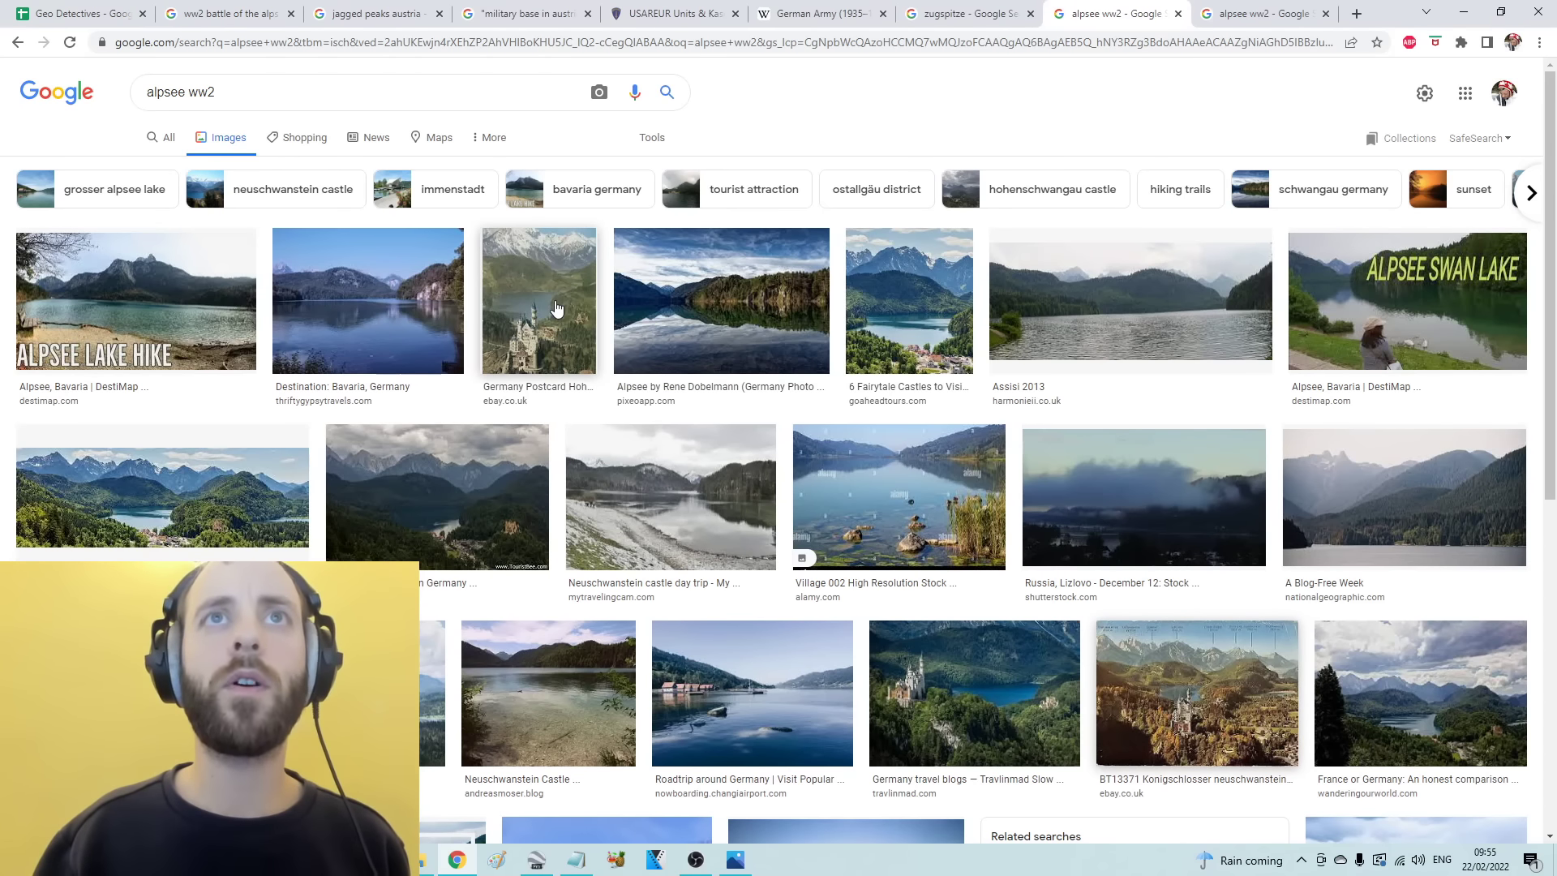
# Step: Open the old Neuschwanstein postcard's eBay listing and zoom into its photo of the Alpsee mountains
pyautogui.click(1197, 693)
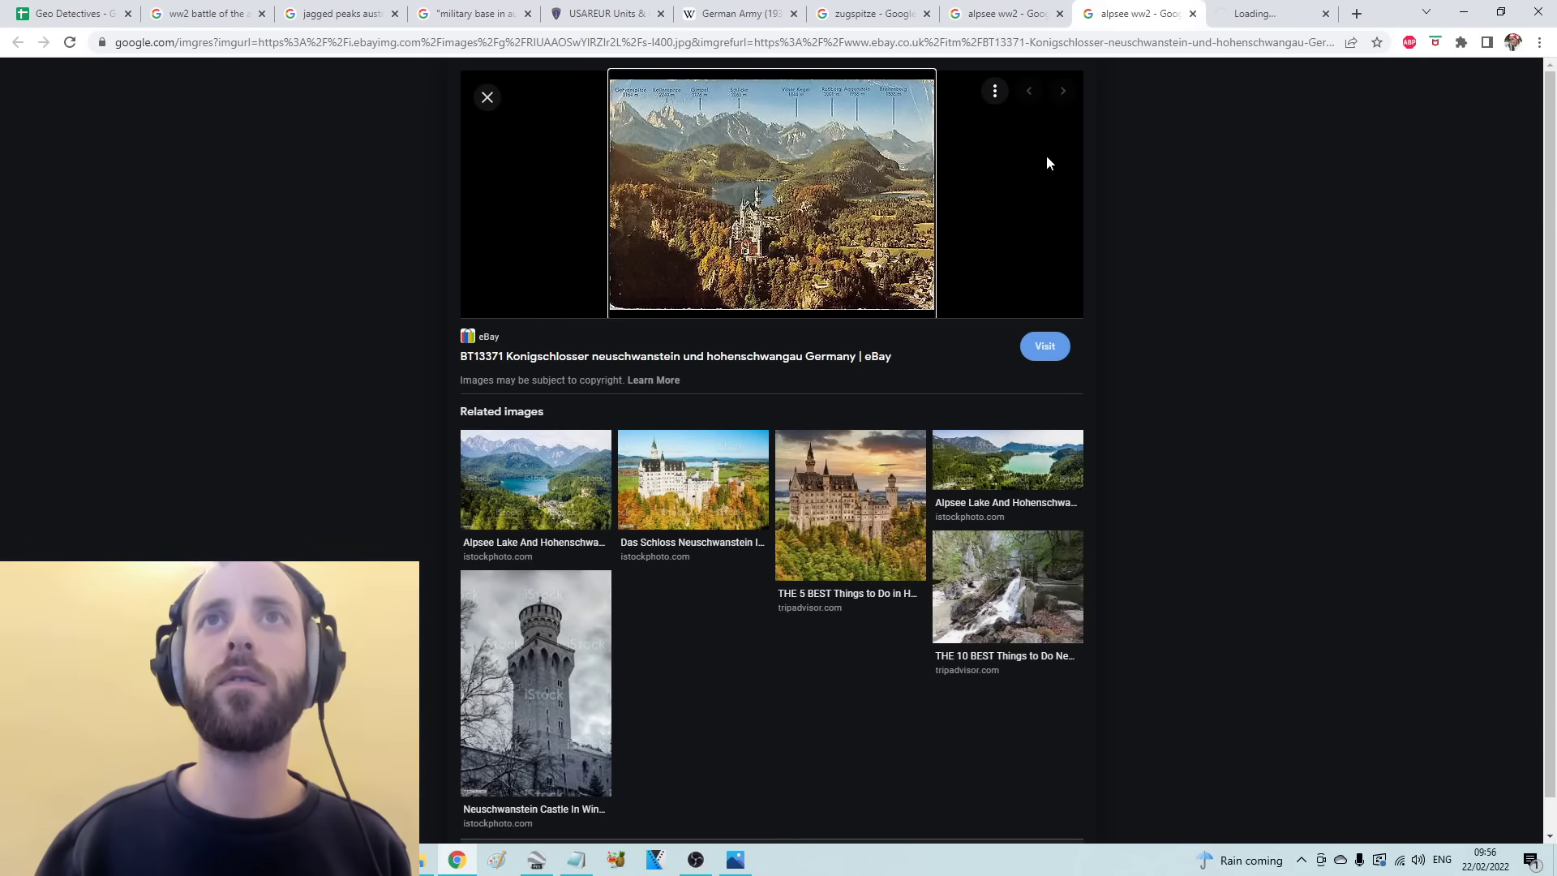
pyautogui.click(881, 206)
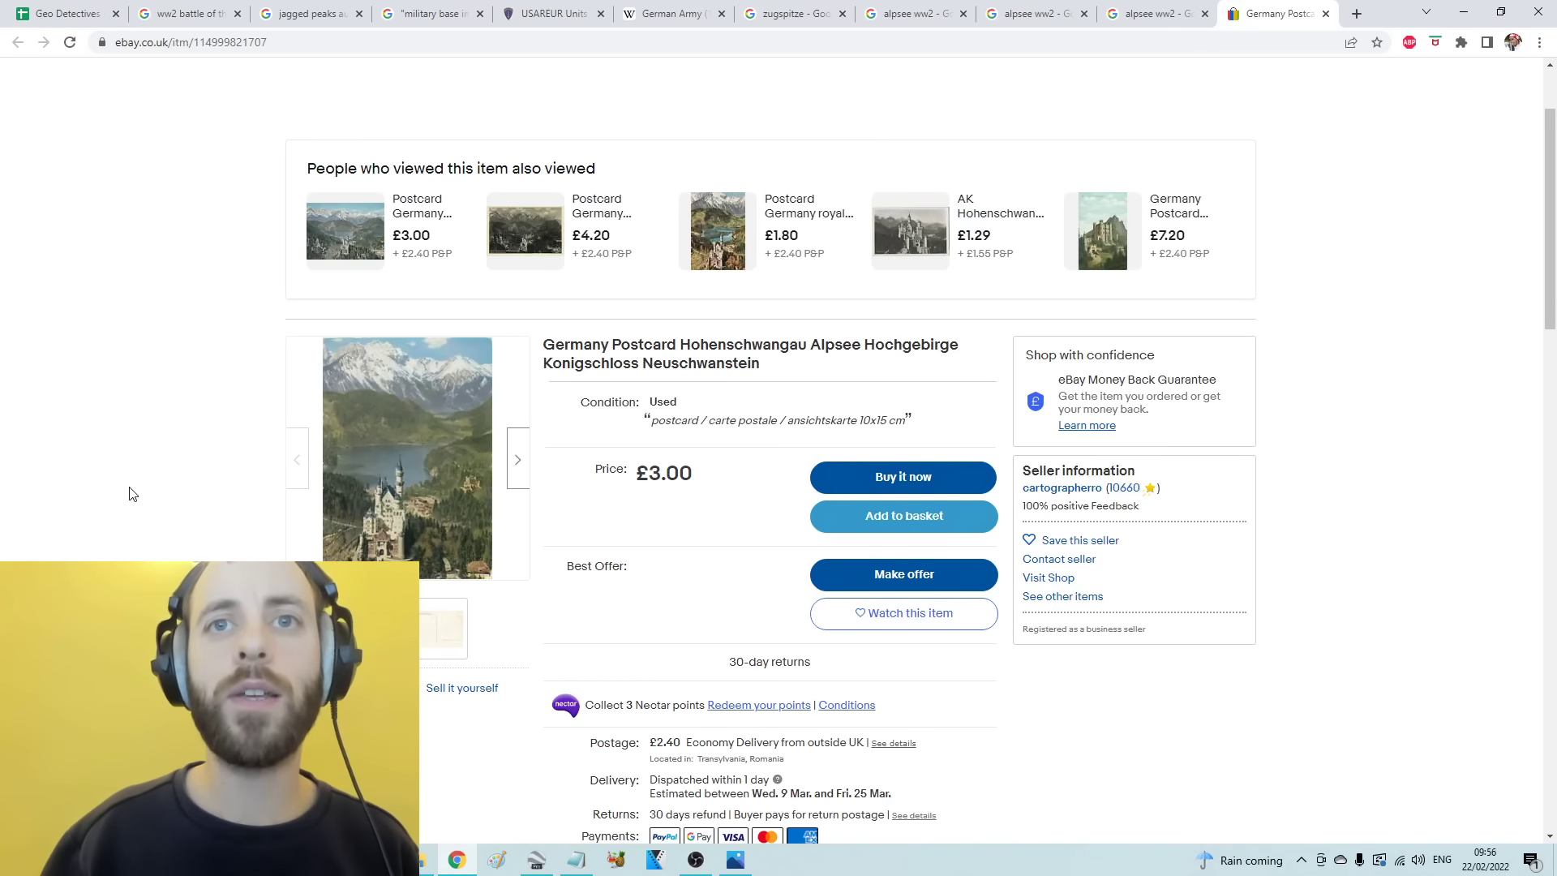
pyautogui.scroll(-10, 138, 497)
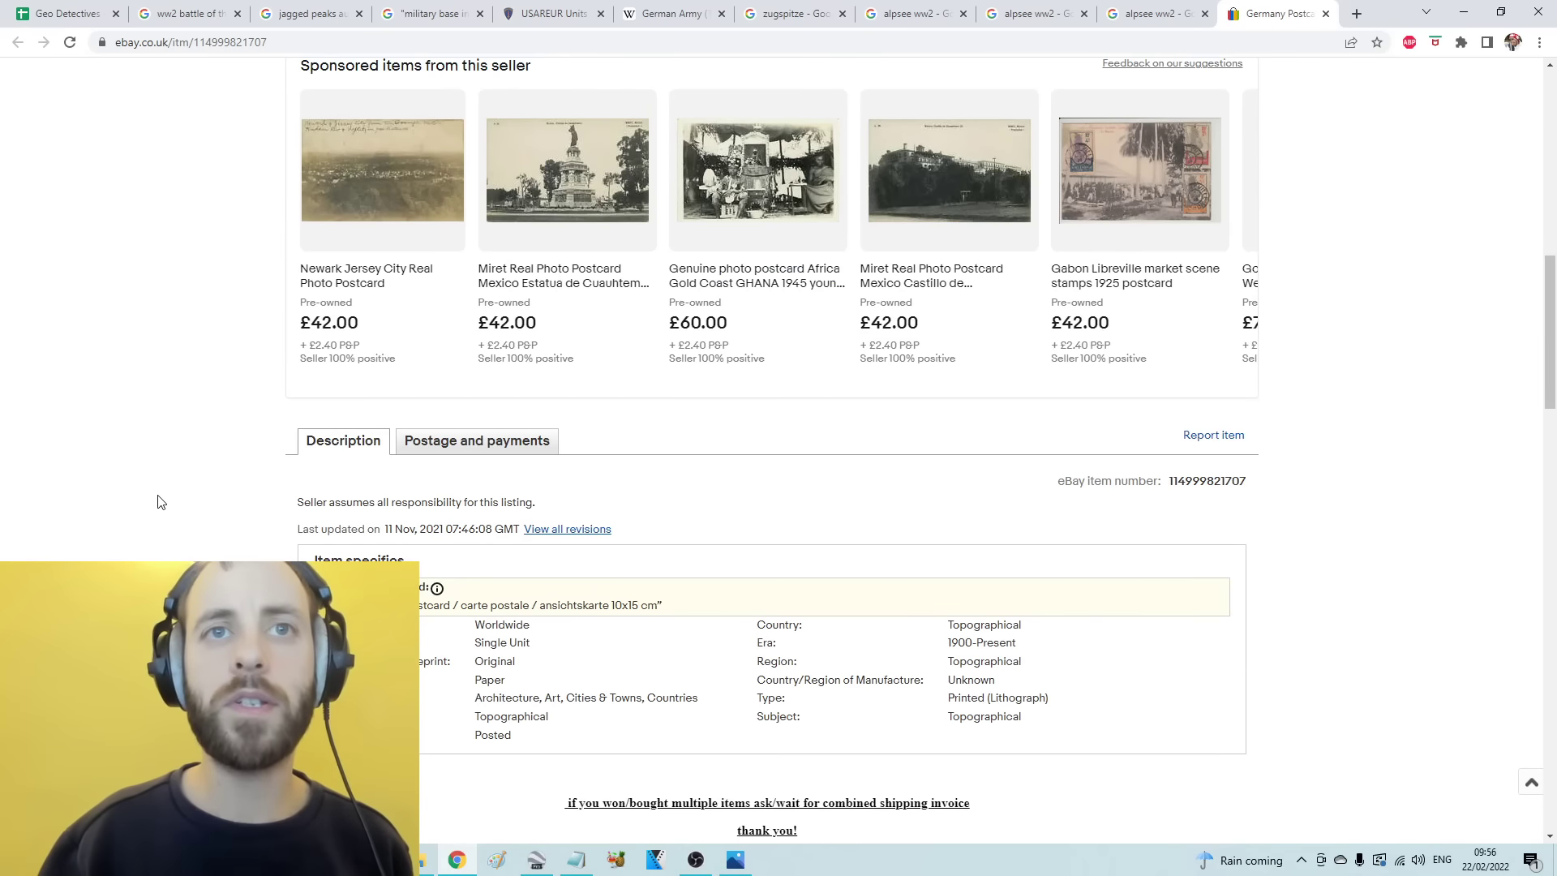
pyautogui.scroll(-2, 165, 498)
pyautogui.scroll(-4, 170, 499)
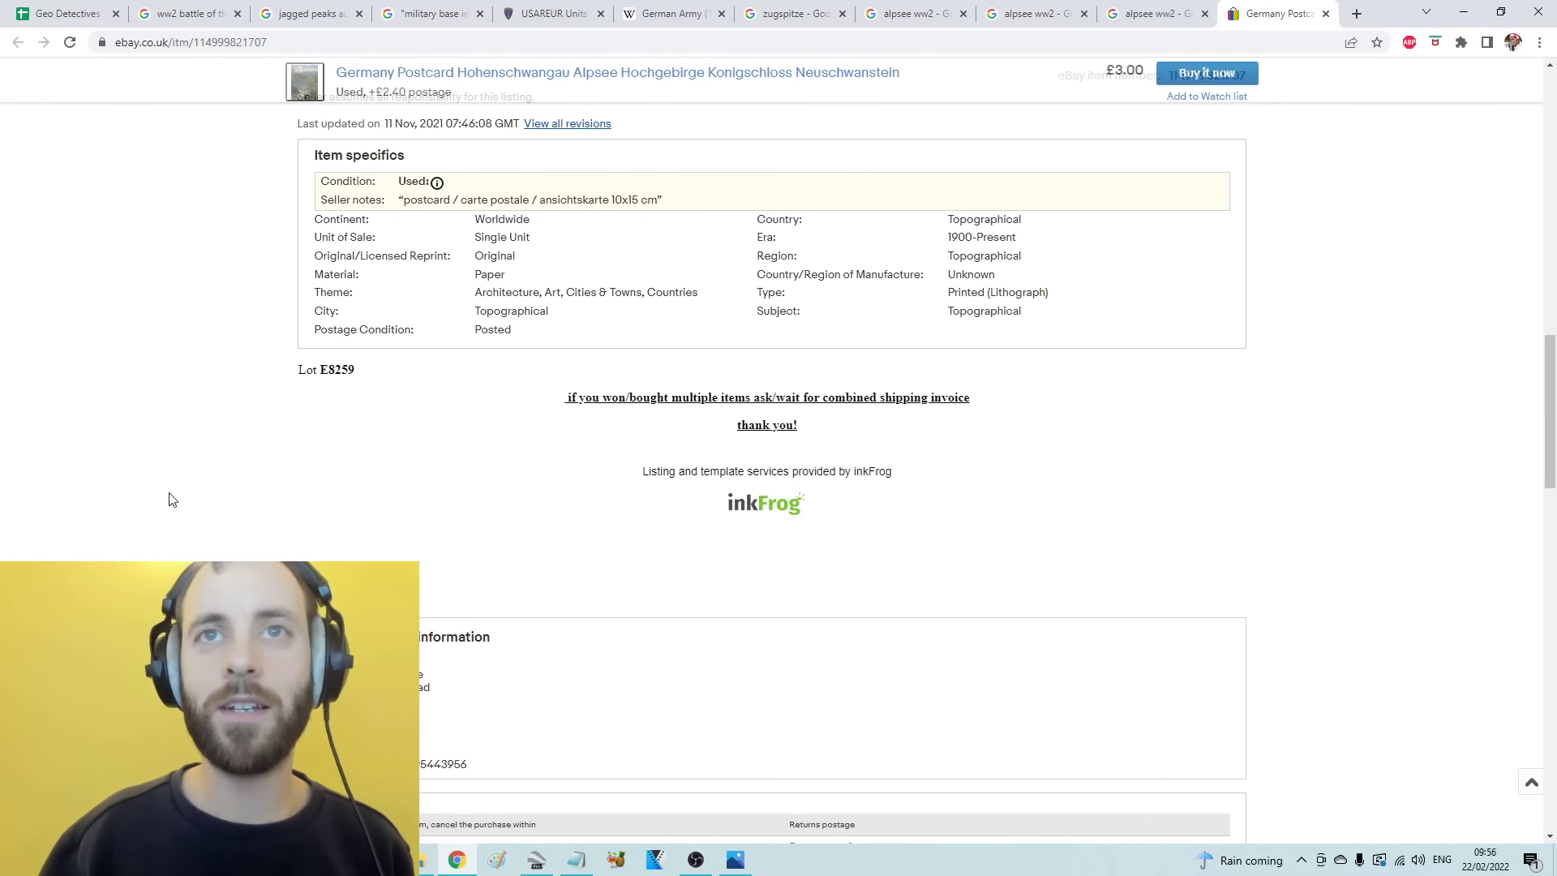
pyautogui.scroll(14, 175, 501)
pyautogui.scroll(4, 179, 499)
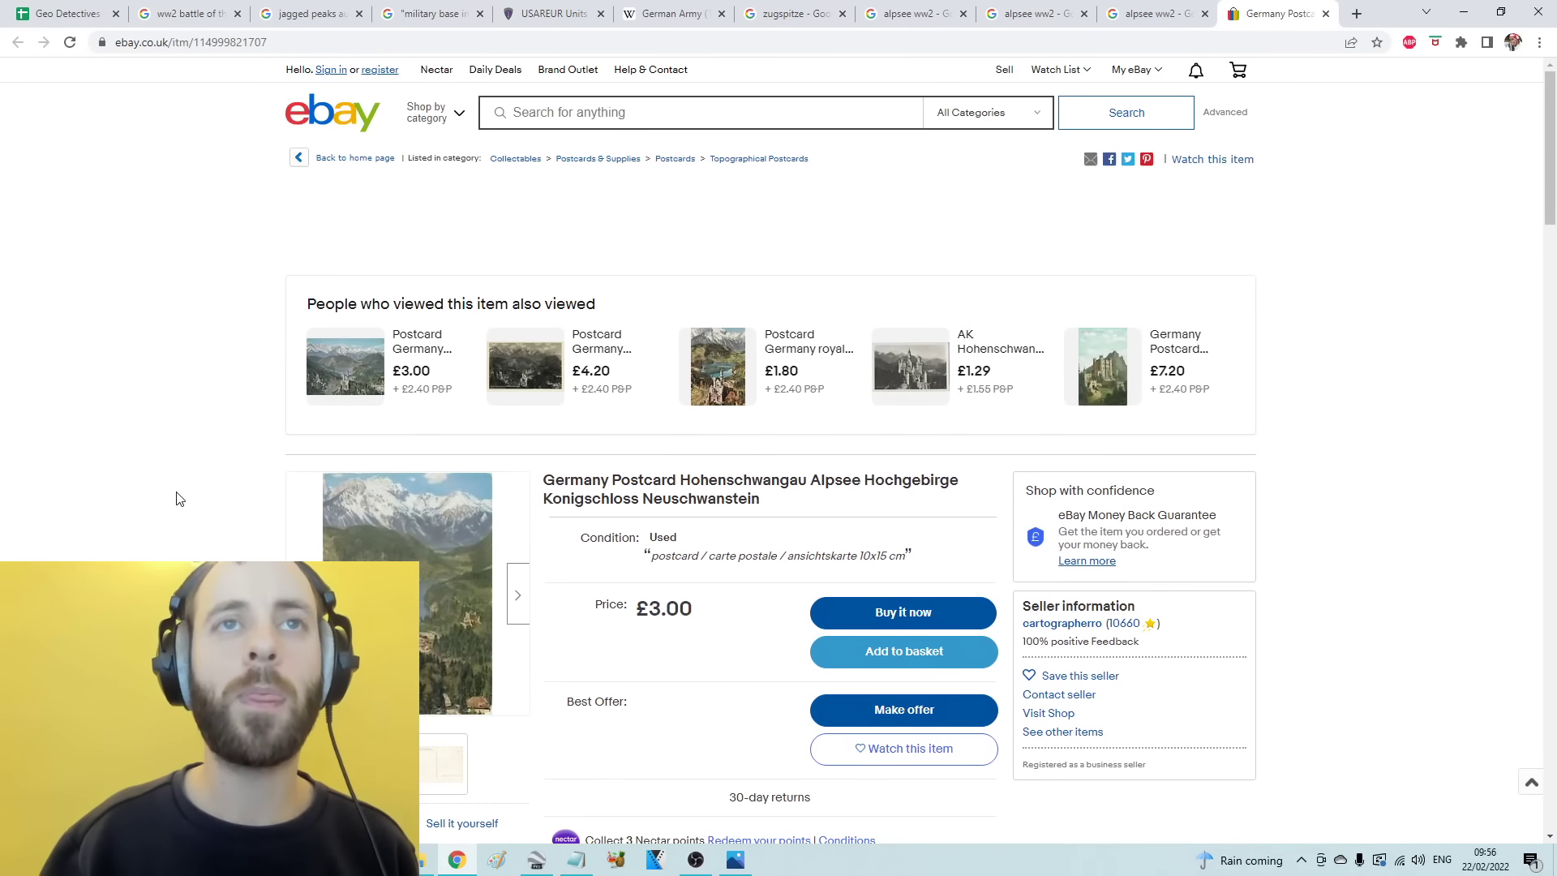
pyautogui.moveTo(391, 602)
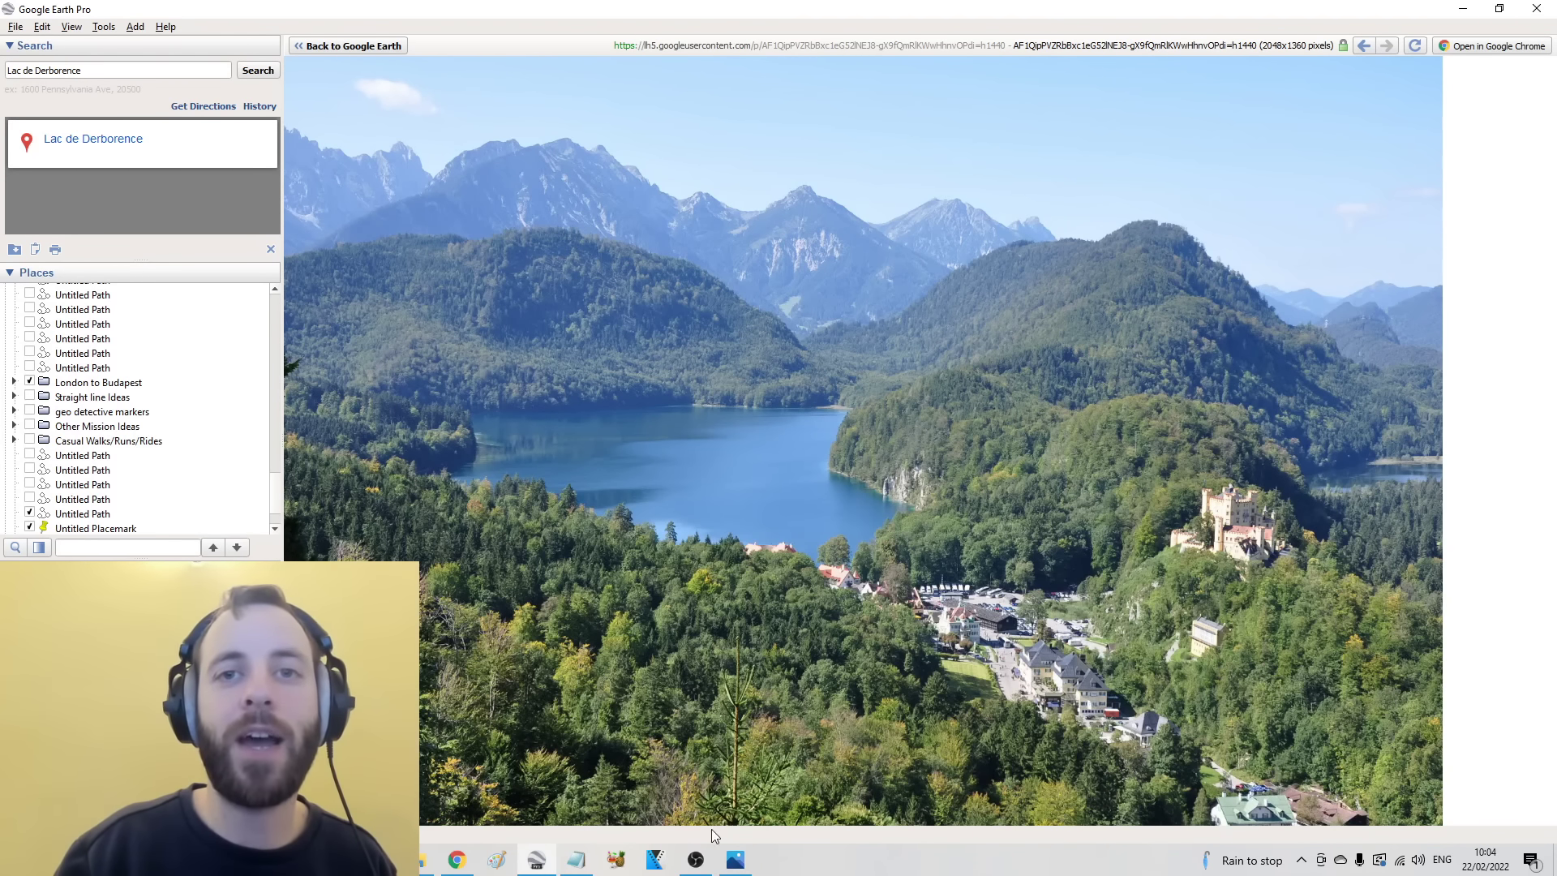
# Step: Toggle wwii wallpaper.jpg to compare its mountains against Google Earth's Alpsee photo
pyautogui.click(734, 859)
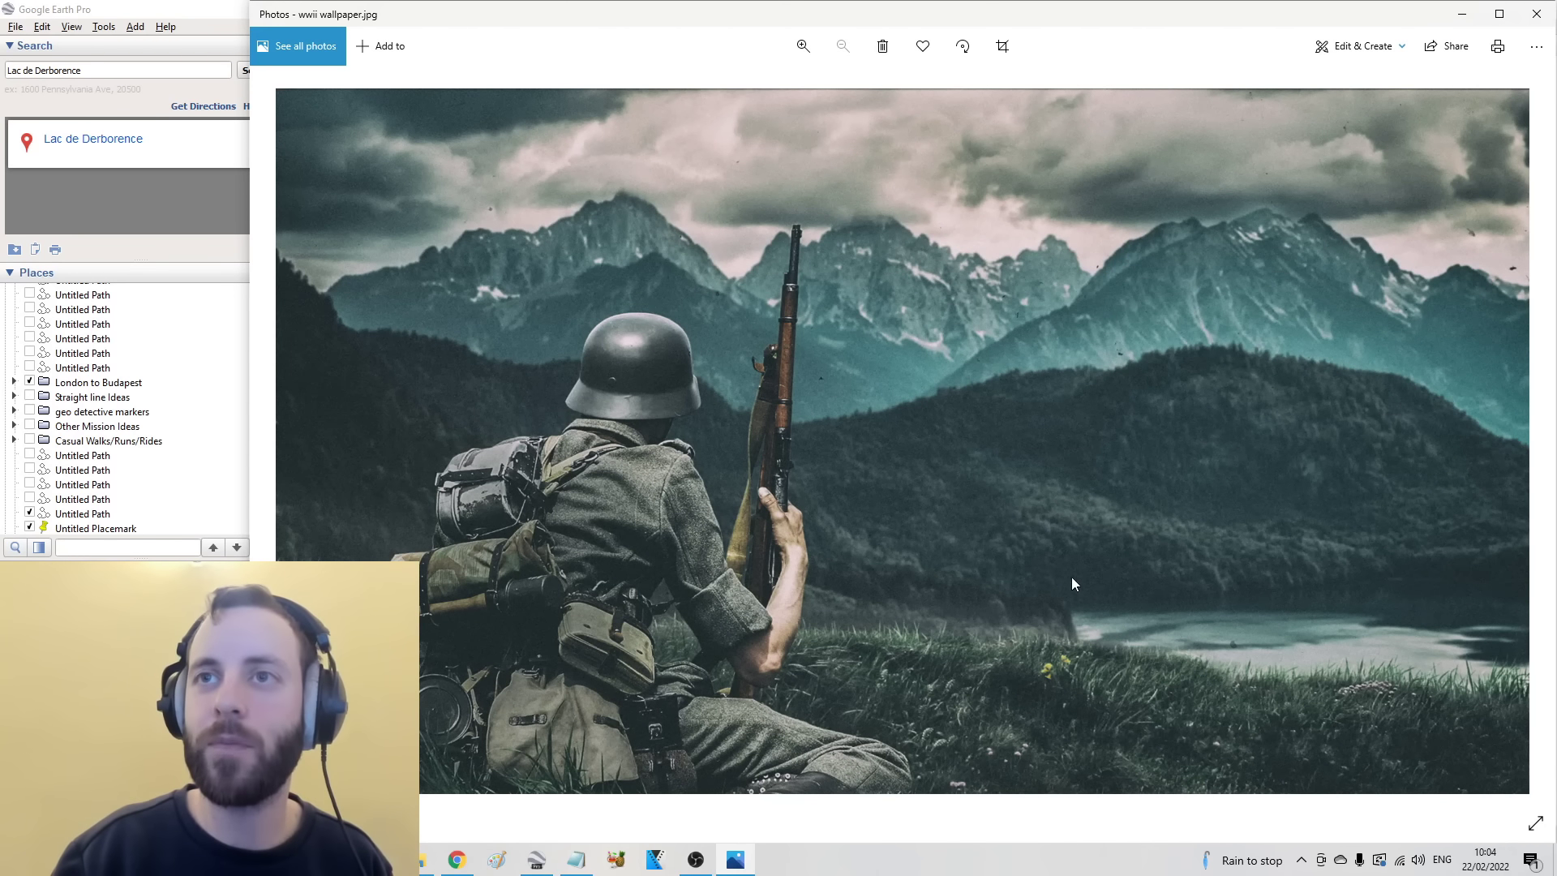
pyautogui.click(735, 860)
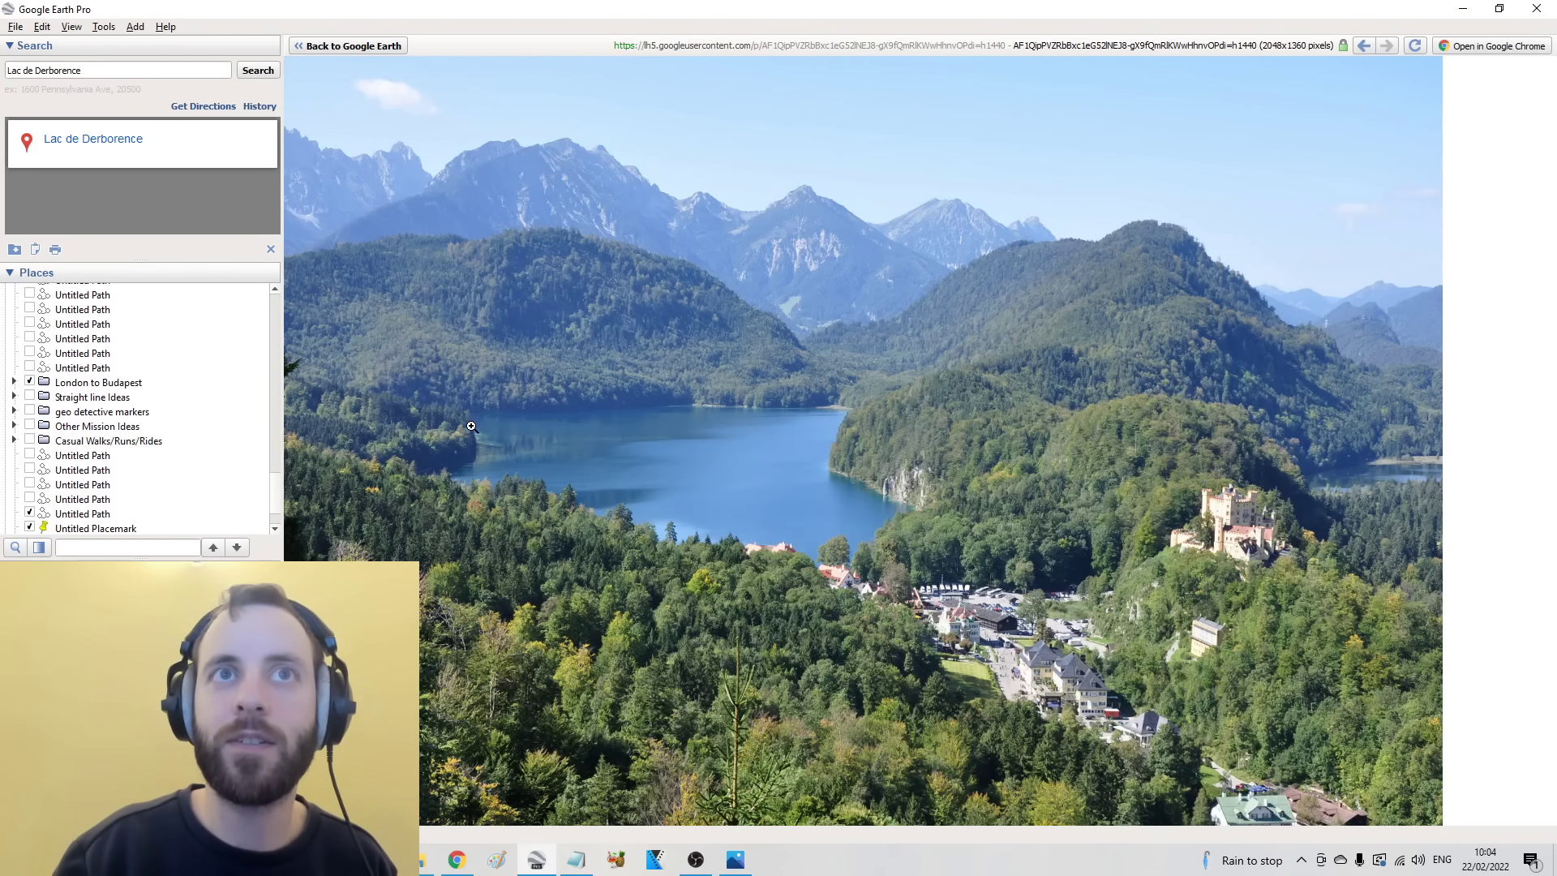
pyautogui.click(734, 860)
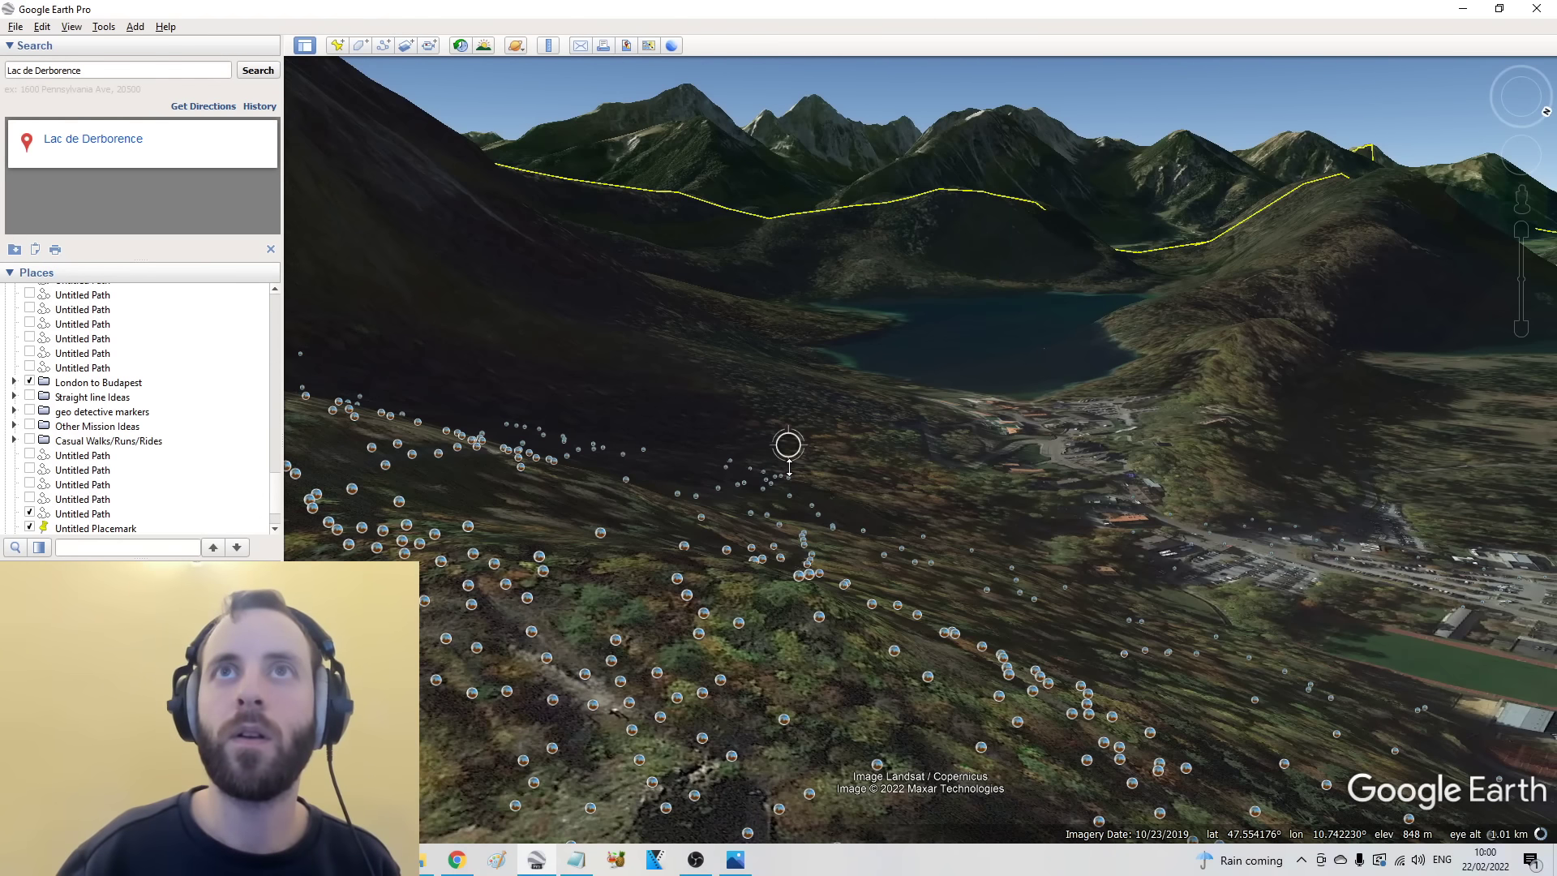
# Step: Zoom in on the hillside view over the lake and compare it with the soldier photo
pyautogui.scroll(3, 787, 445)
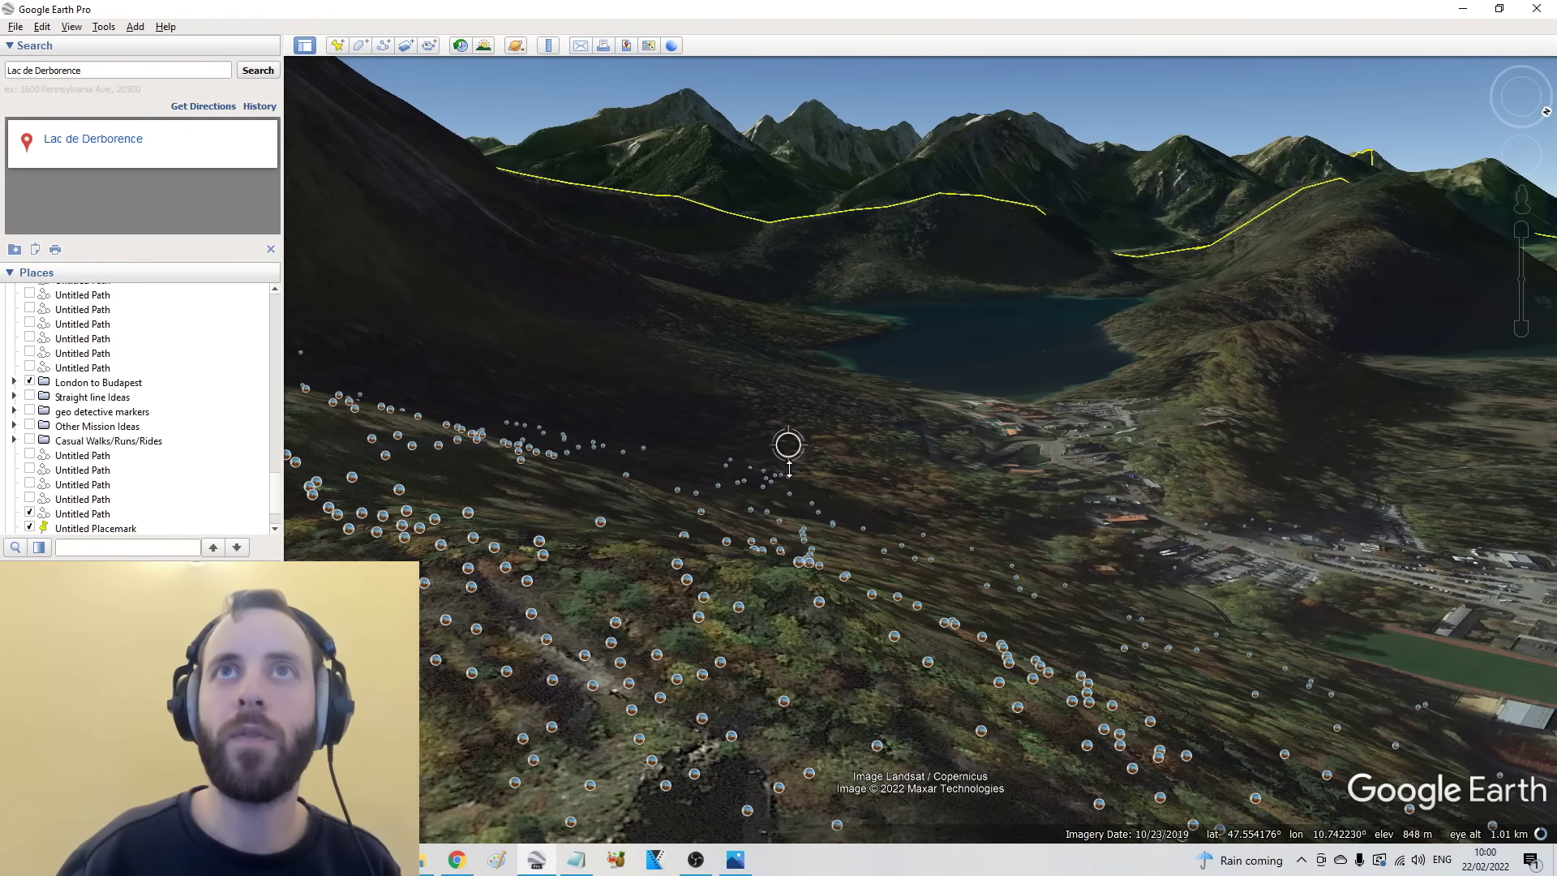
pyautogui.scroll(2, 787, 445)
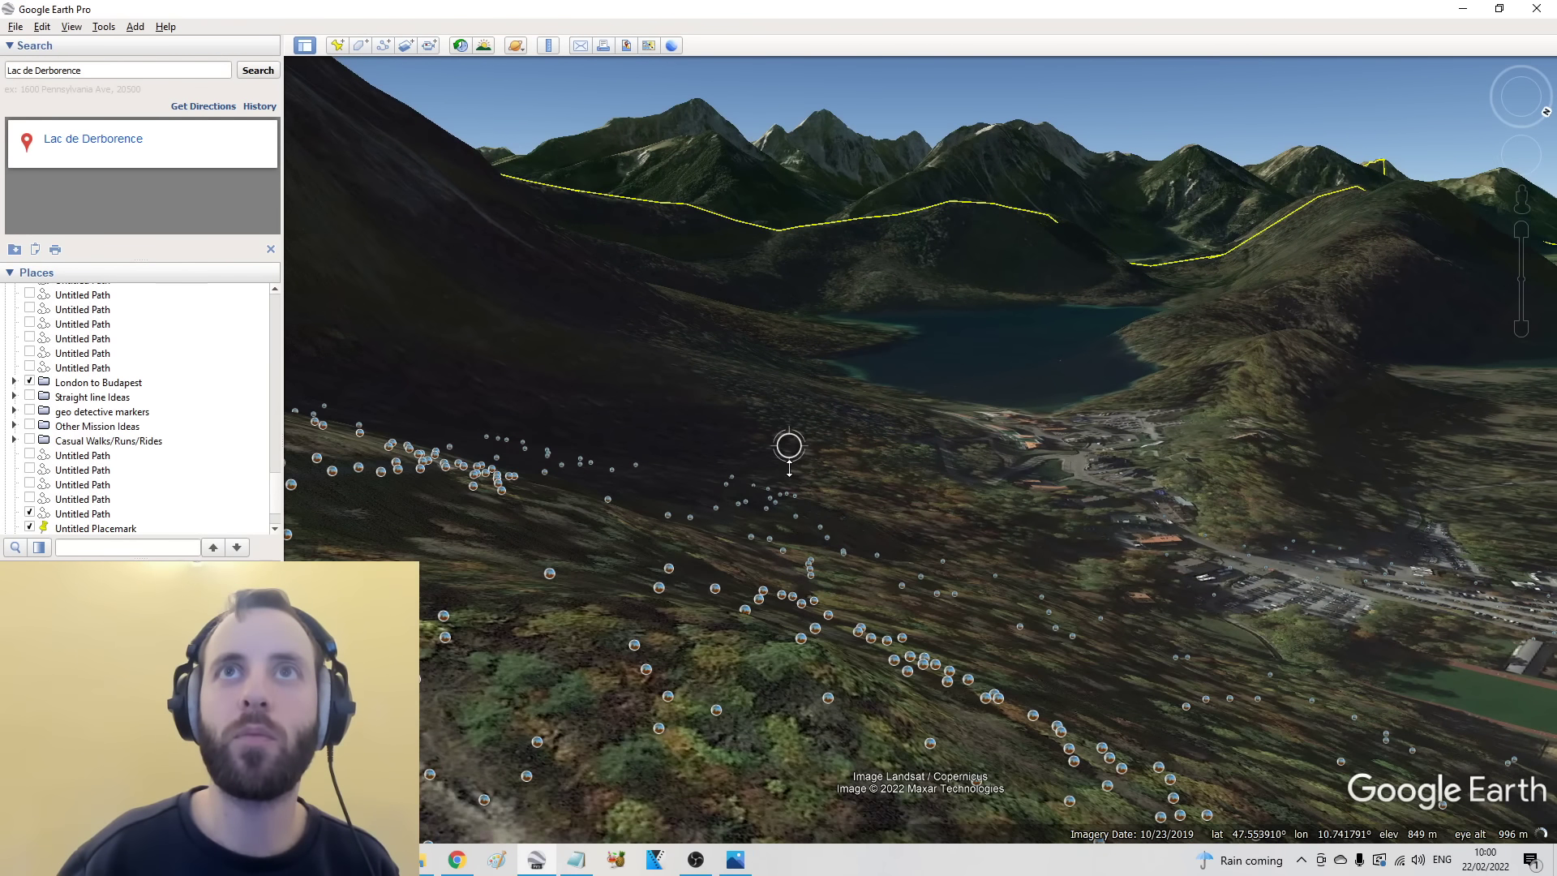
pyautogui.scroll(2, 789, 445)
pyautogui.scroll(3, 787, 467)
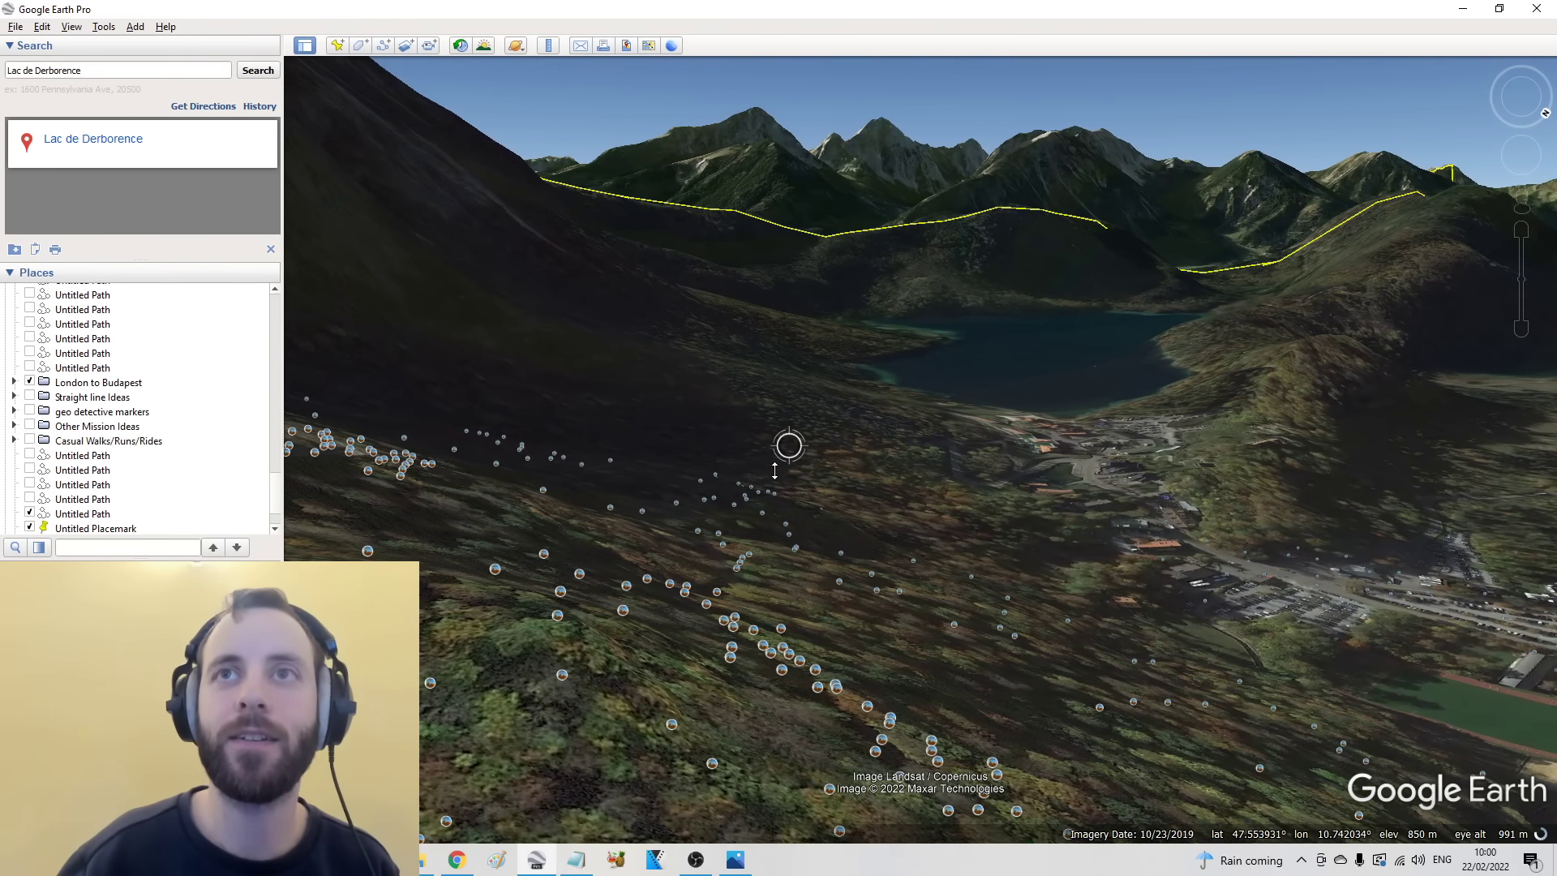
pyautogui.scroll(1, 776, 472)
pyautogui.scroll(2, 776, 472)
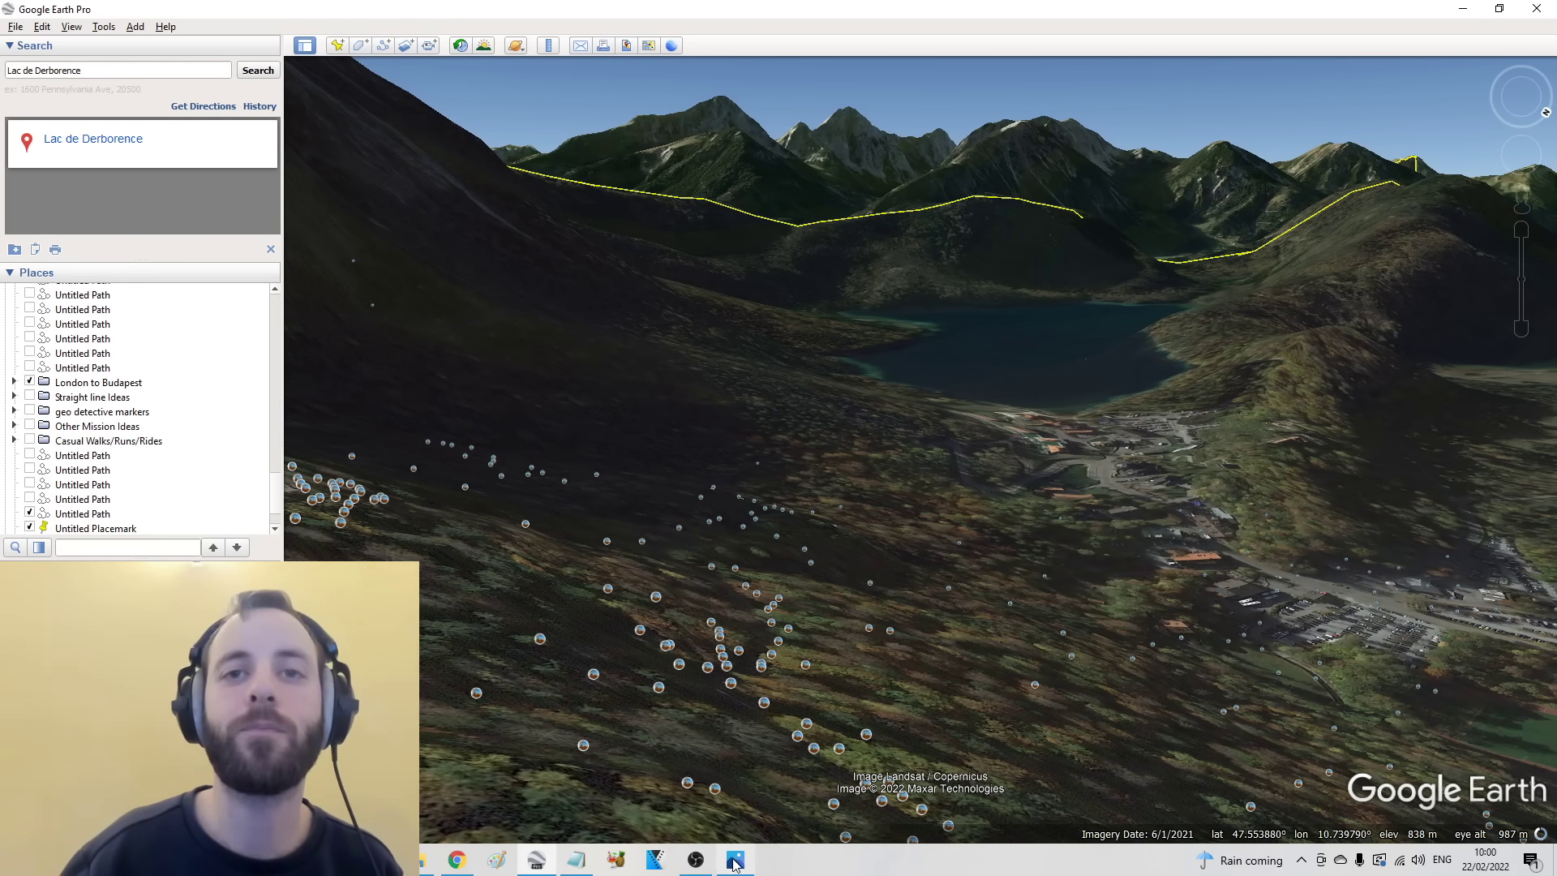
pyautogui.click(736, 863)
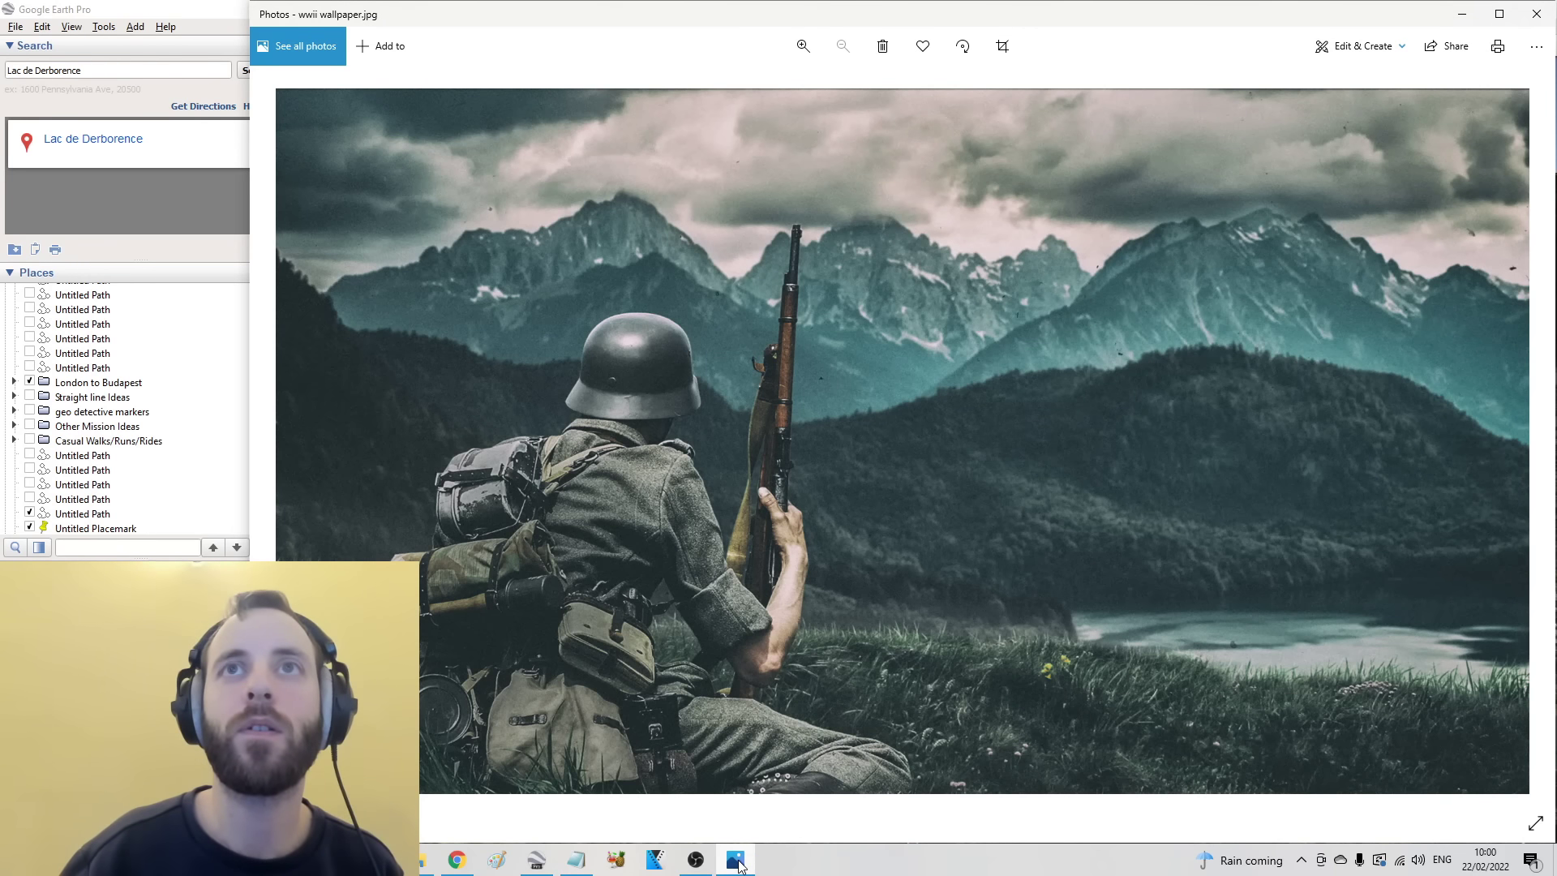
pyautogui.click(738, 862)
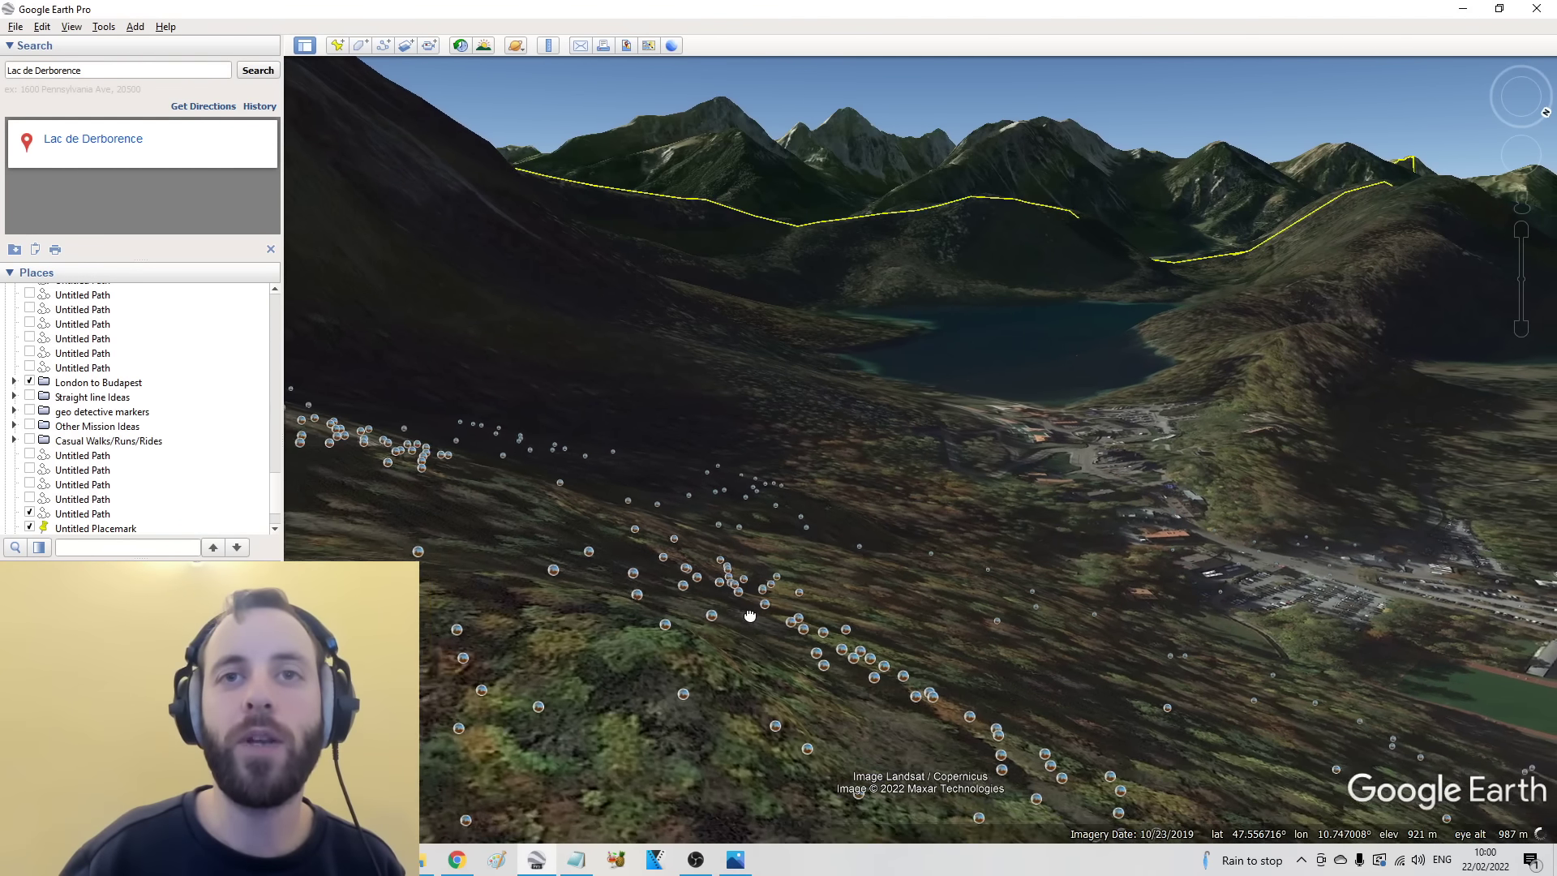
# Step: Zoom out, pan and tilt the terrain toward the castle below
pyautogui.scroll(-3, 776, 591)
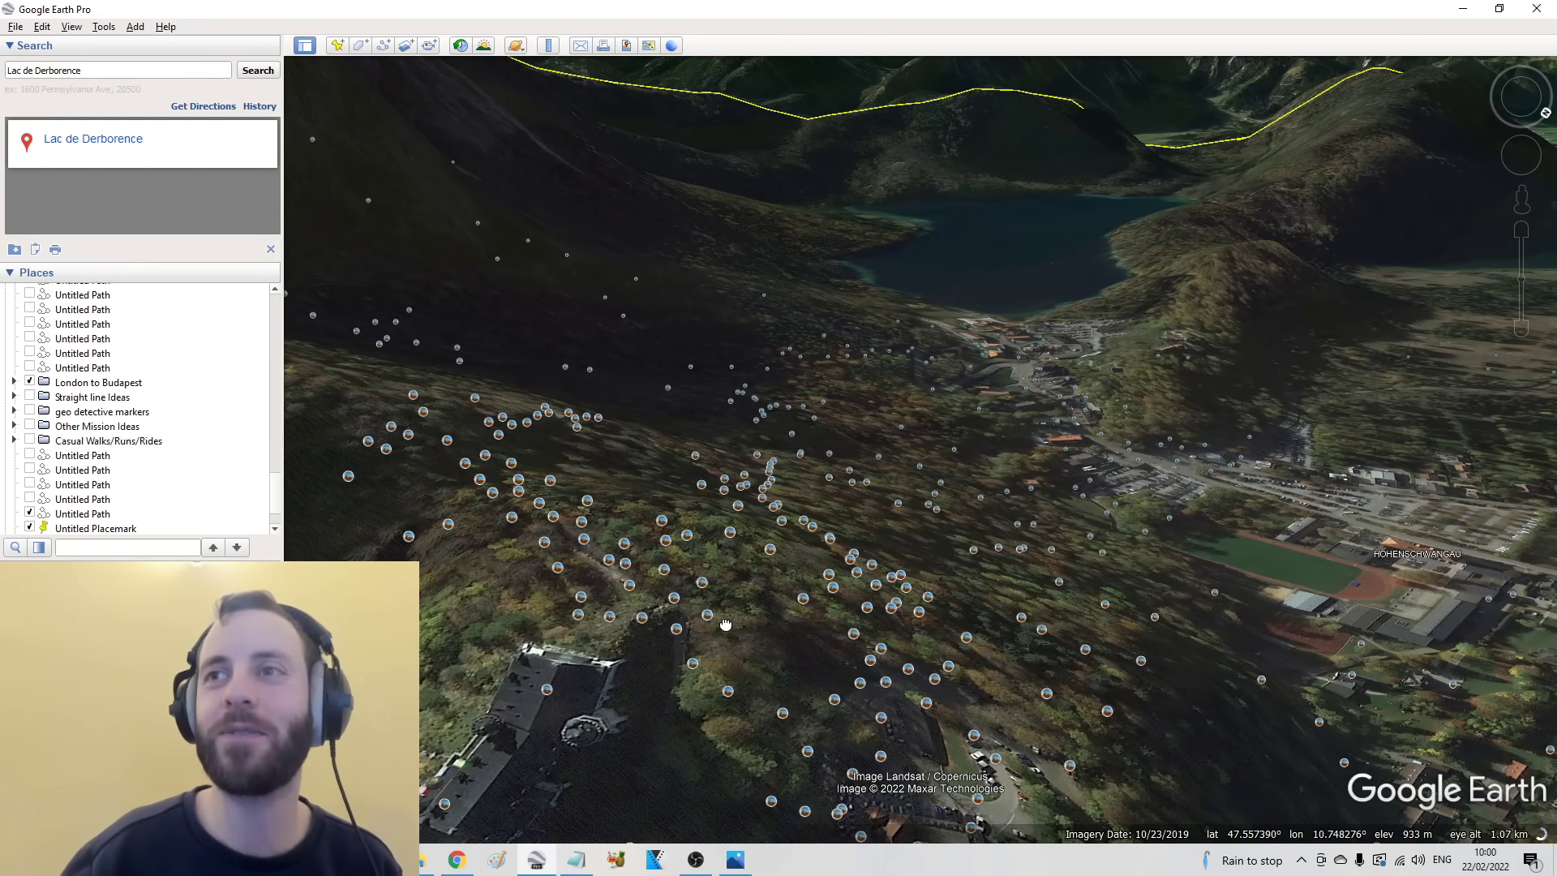
pyautogui.moveTo(726, 625); pyautogui.dragTo(714, 758)
pyautogui.moveTo(727, 649); pyautogui.dragTo(721, 596)
pyautogui.moveTo(620, 712); pyautogui.dragTo(767, 551)
# Step: Open the ABC article behind a Neuschwanstein castle painting, then close it
pyautogui.hotkey('alt', 'Tab')
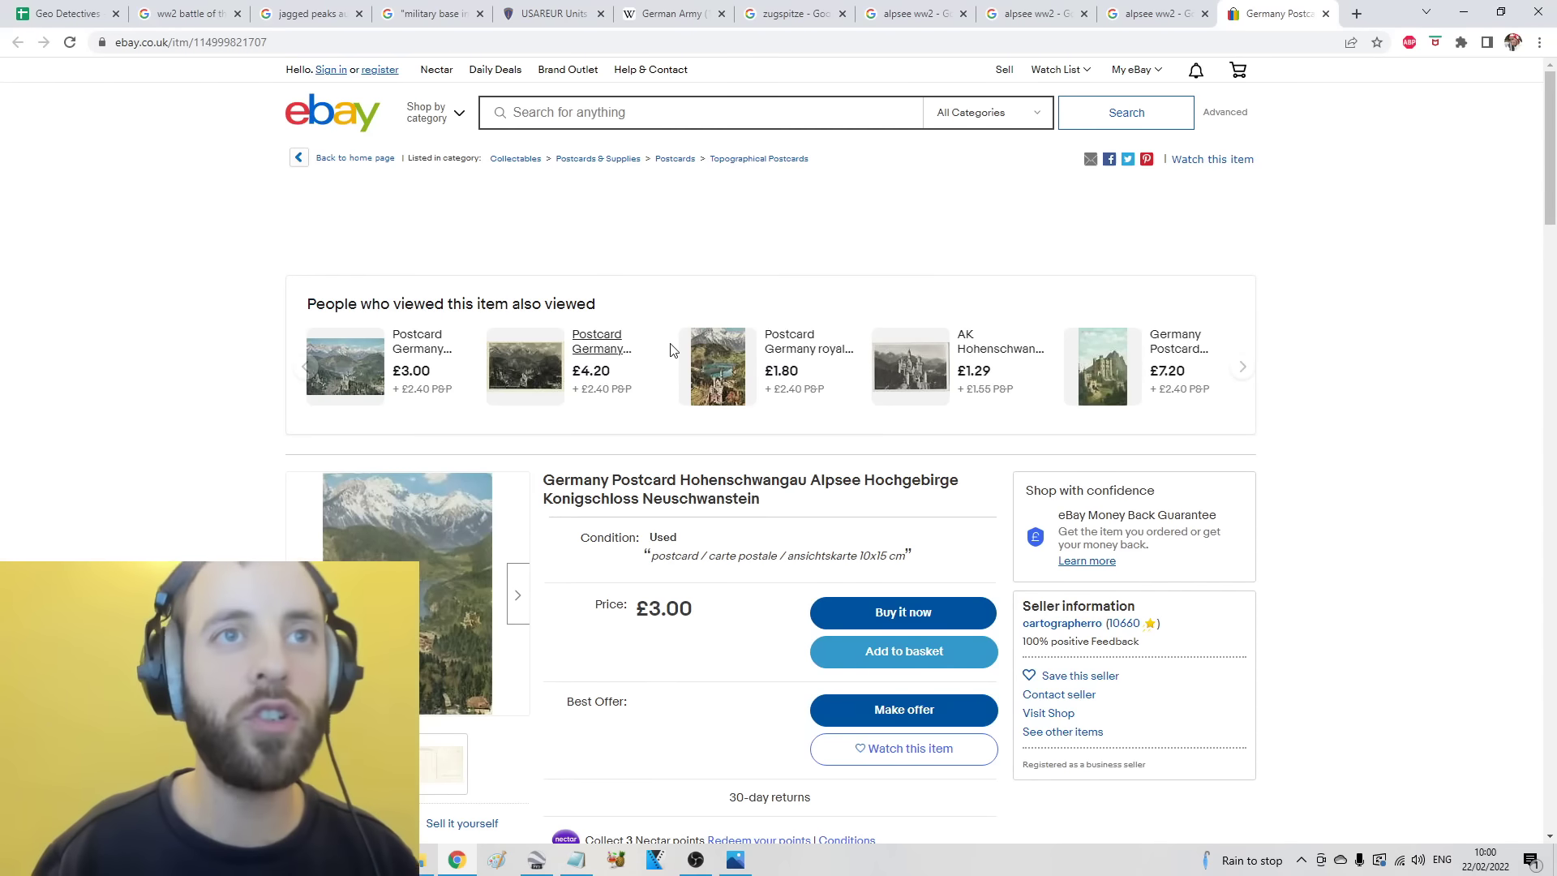
pyautogui.moveTo(450, 604)
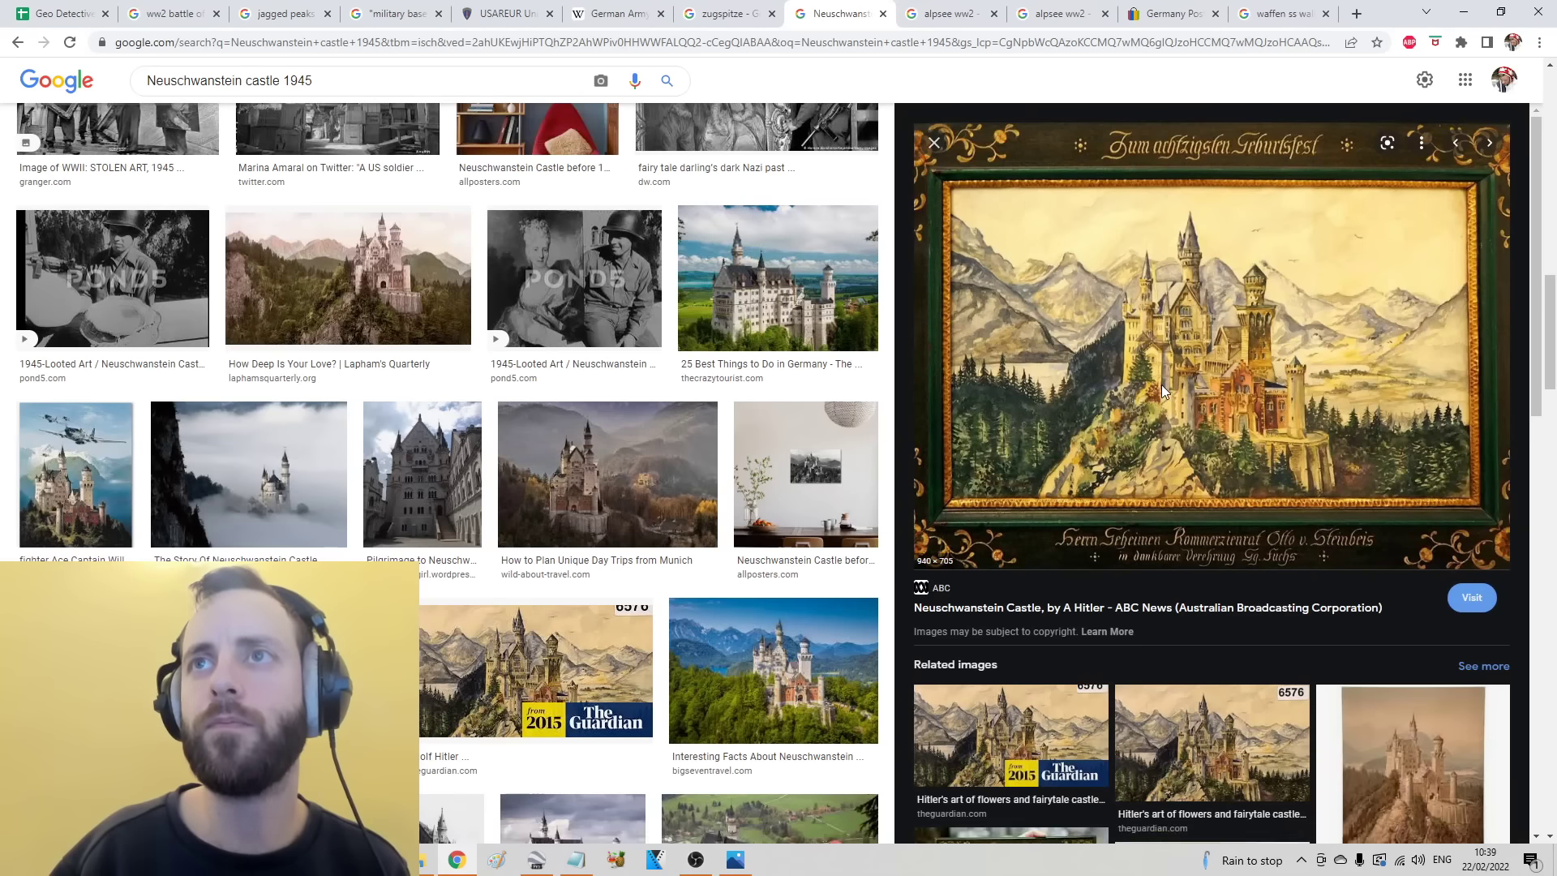
pyautogui.click(1153, 394)
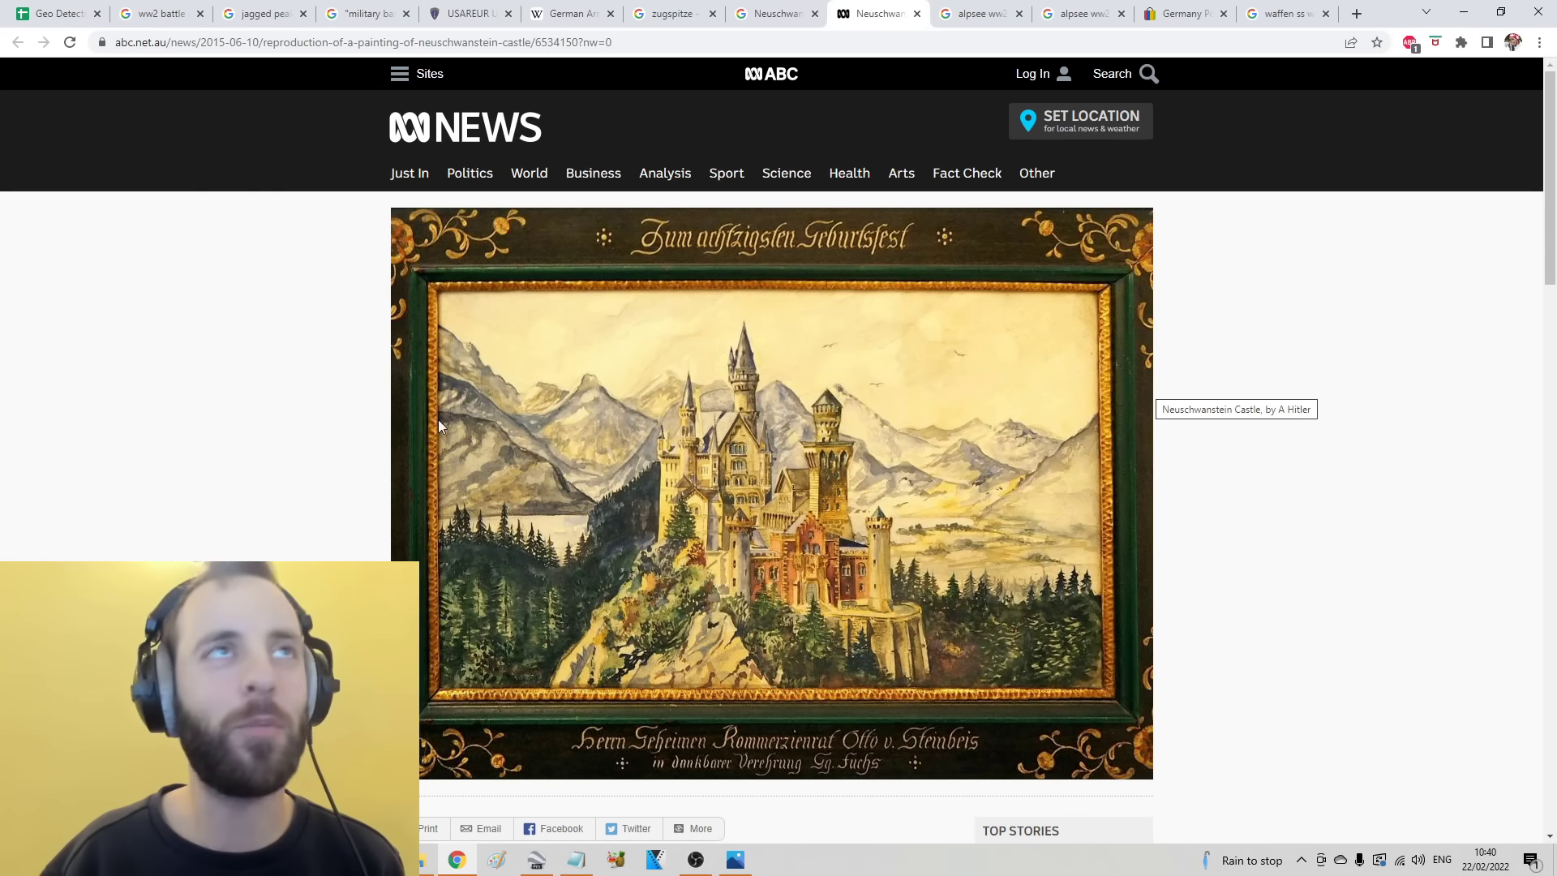
pyautogui.click(916, 14)
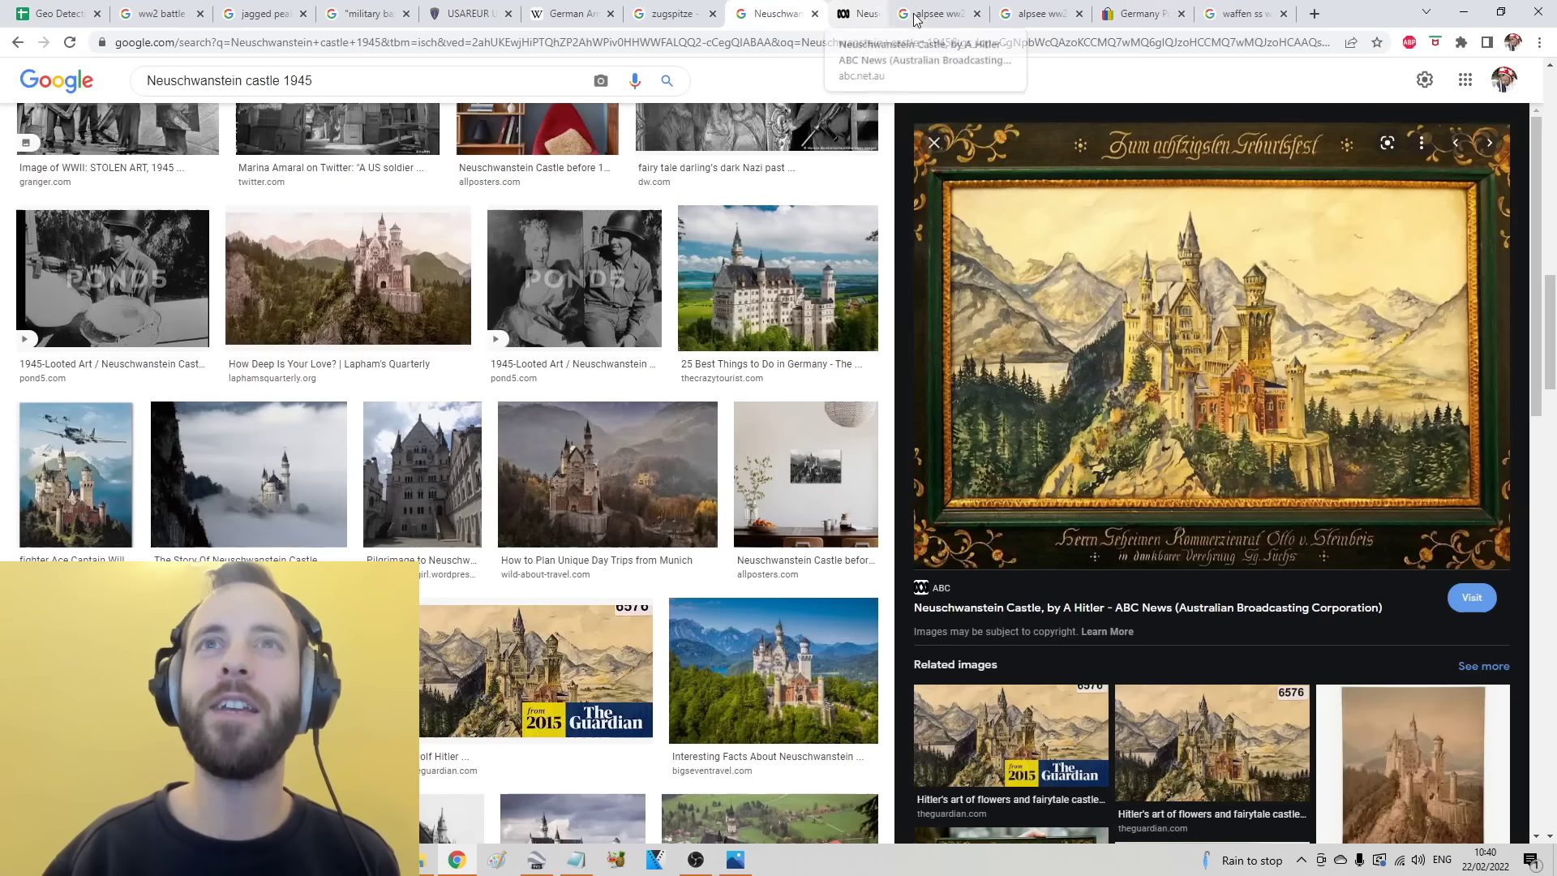
# Step: Preview a colourful castle painting and a castle-on-rock photo, then select the 1960 query
pyautogui.scroll(-3, 1035, 460)
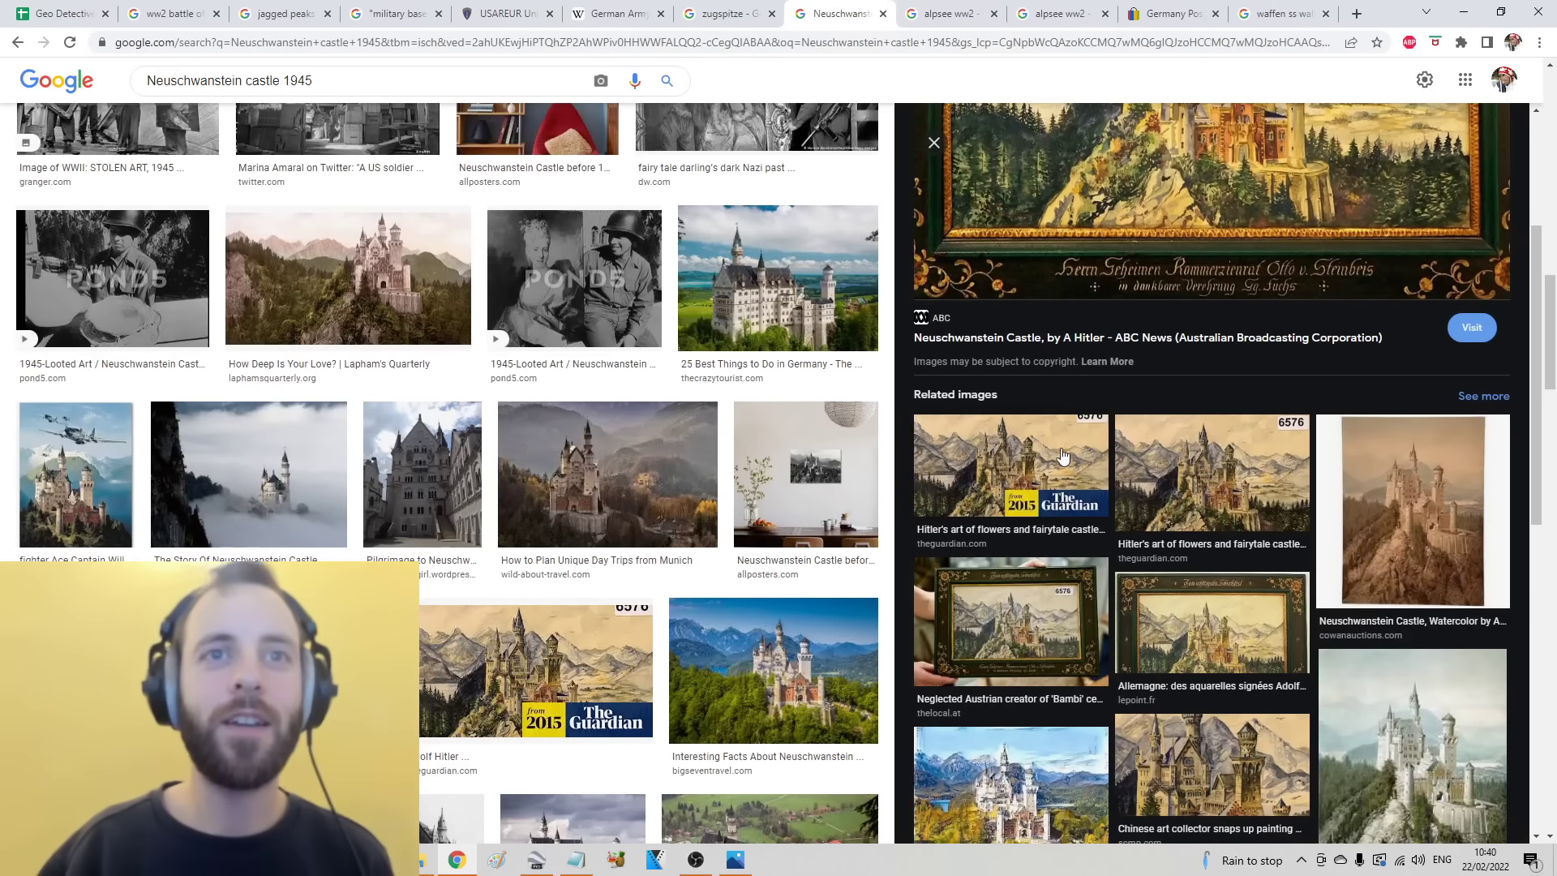
pyautogui.scroll(-3, 762, 486)
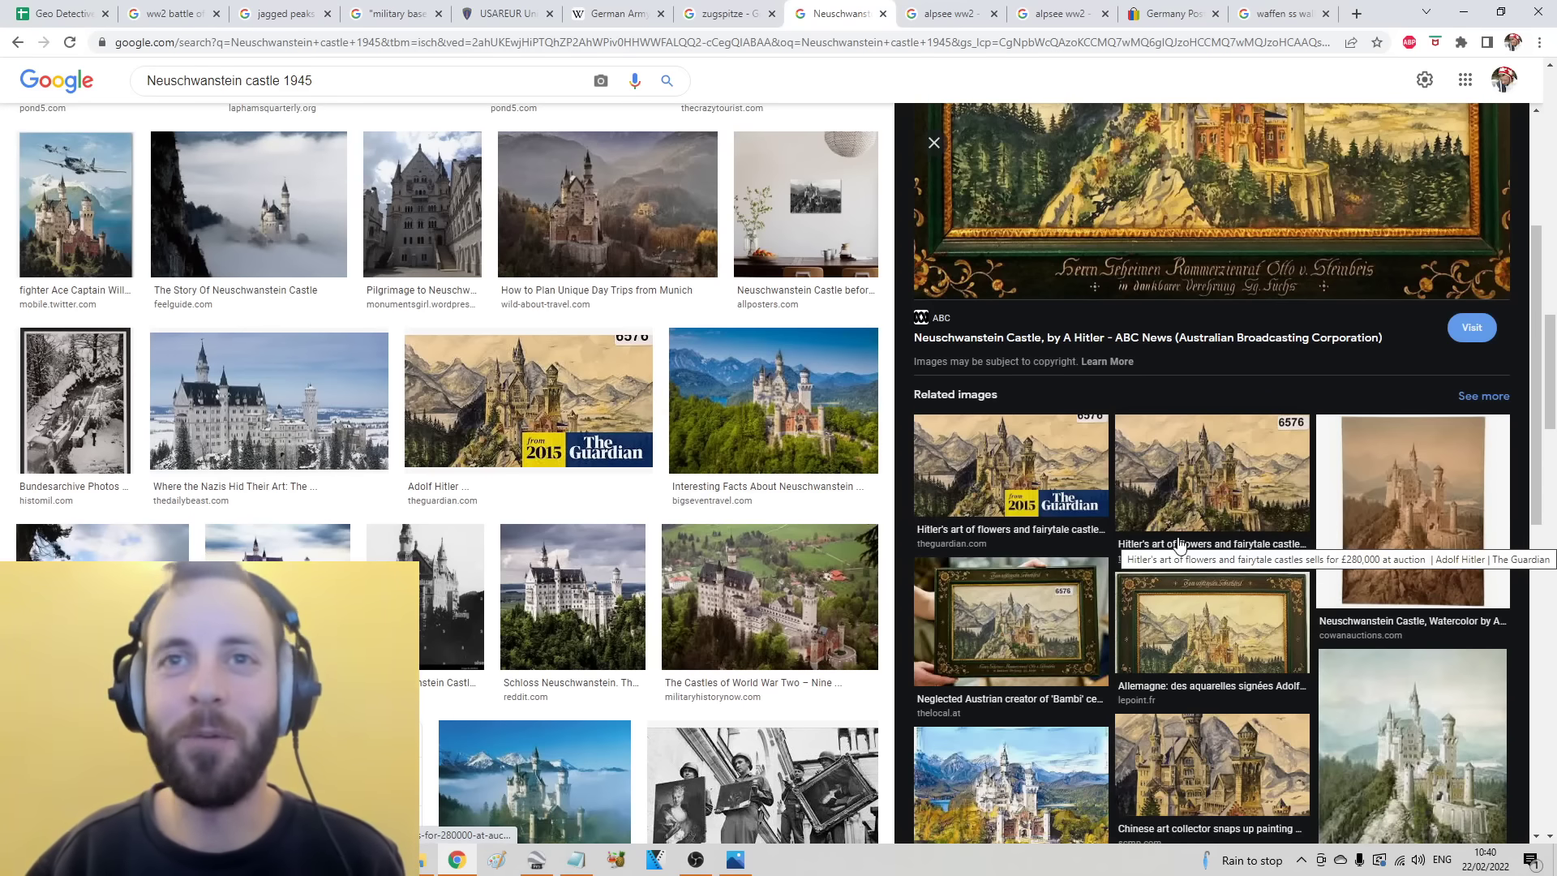
pyautogui.scroll(-3, 1180, 544)
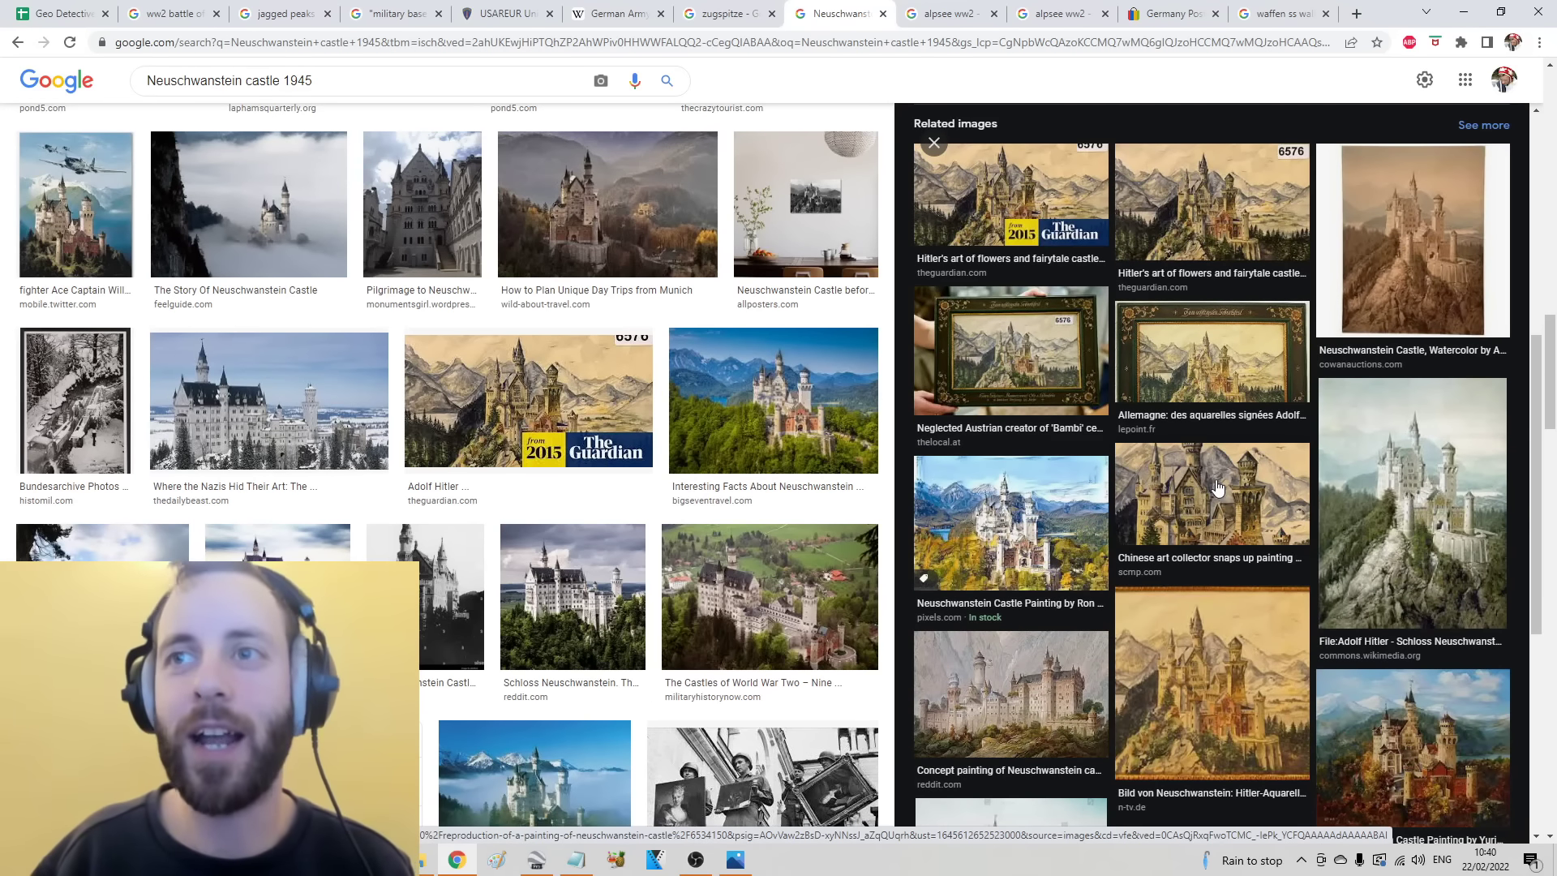
pyautogui.scroll(-3, 1216, 487)
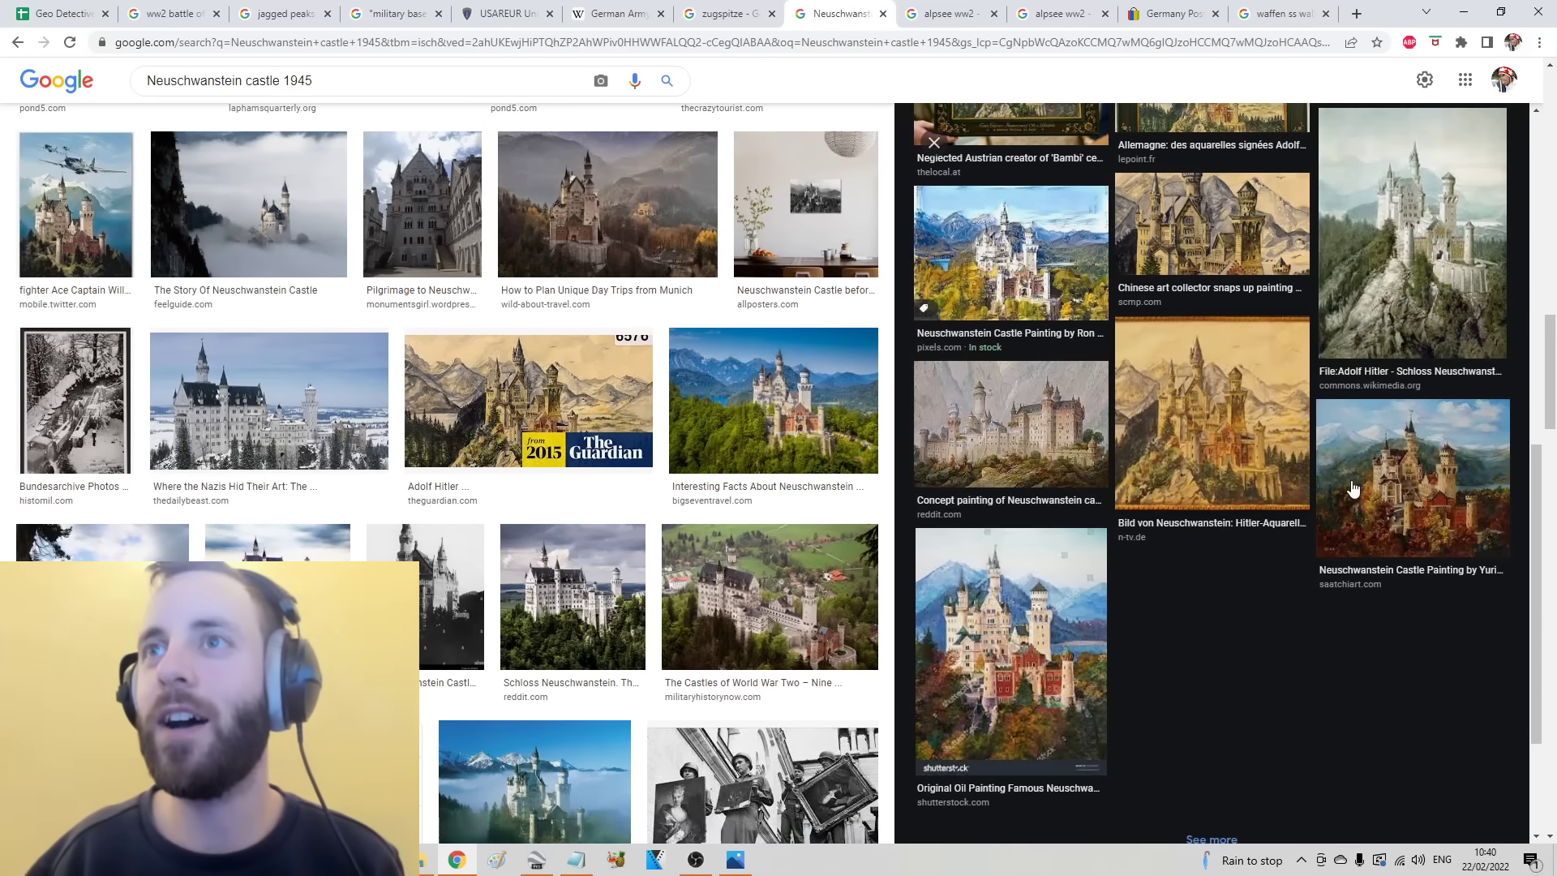
pyautogui.click(1402, 491)
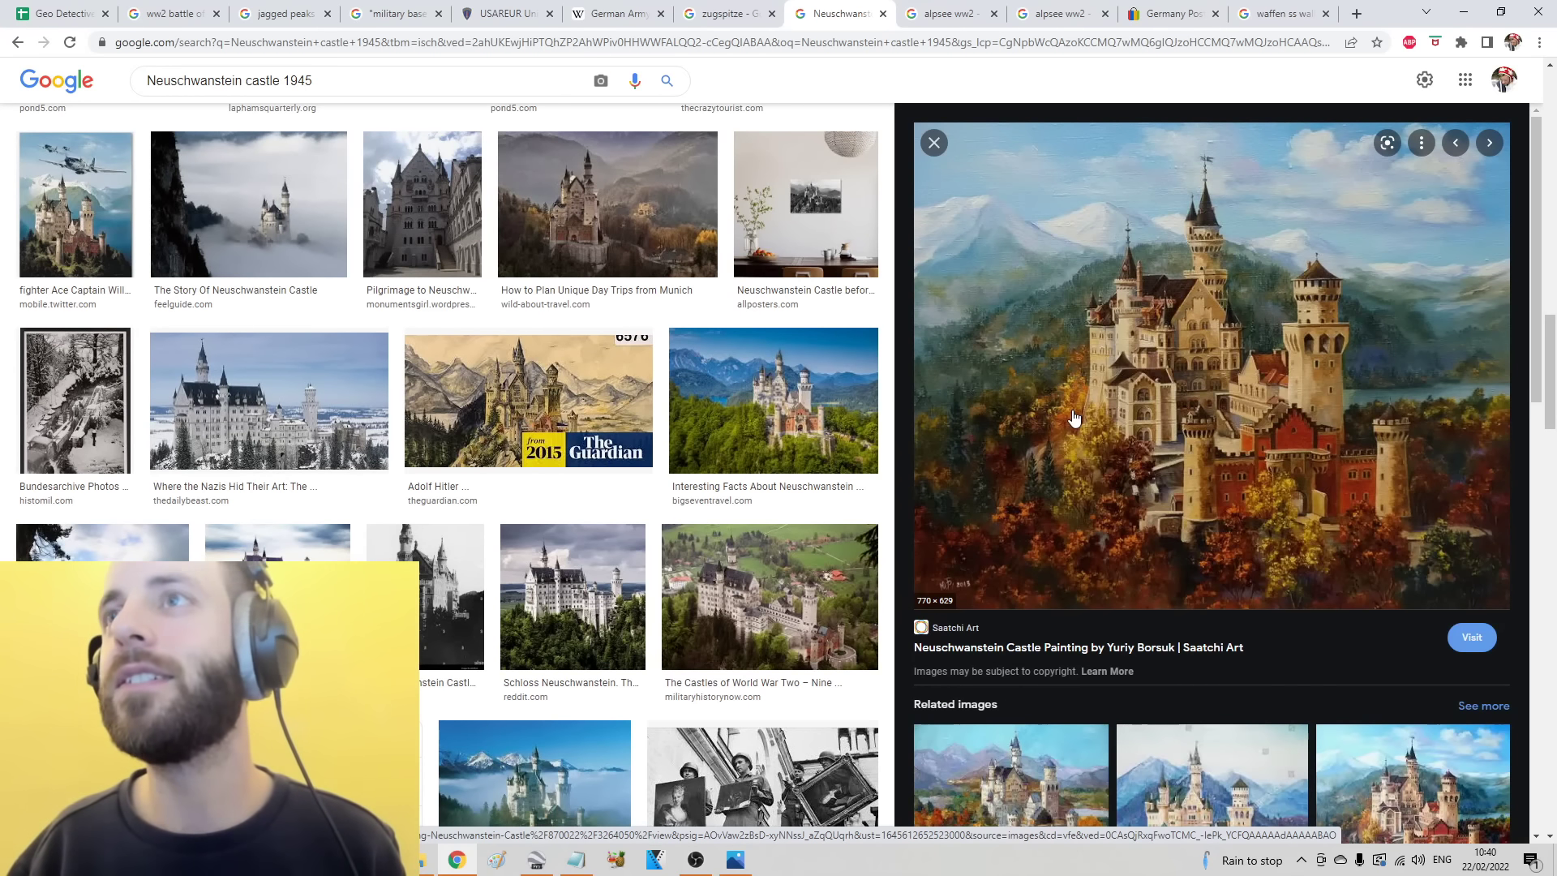
pyautogui.scroll(-7, 1075, 417)
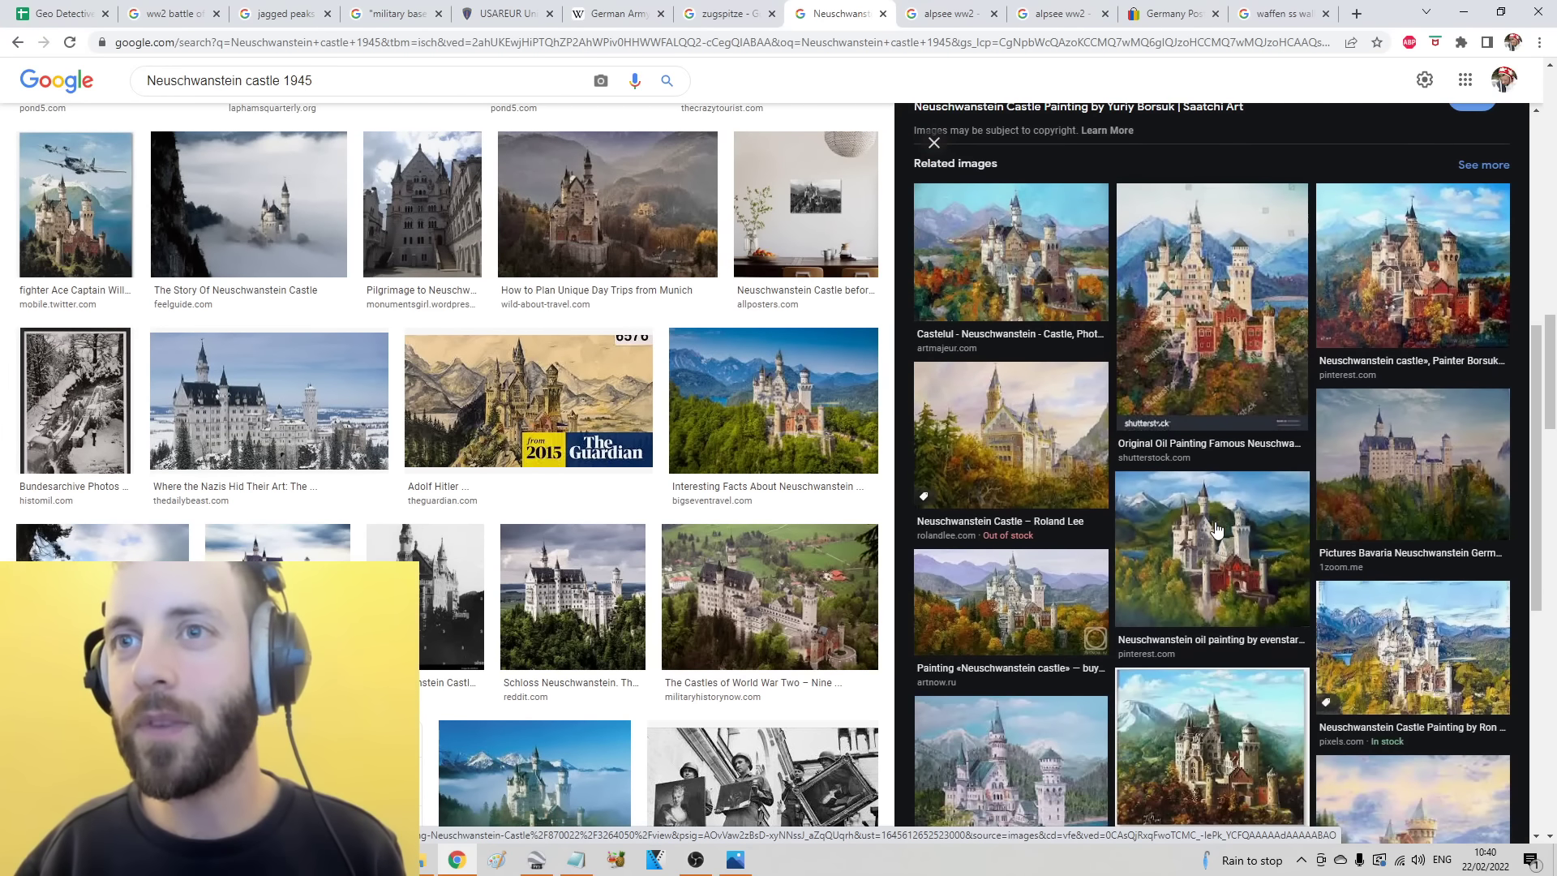
pyautogui.scroll(-3, 1216, 530)
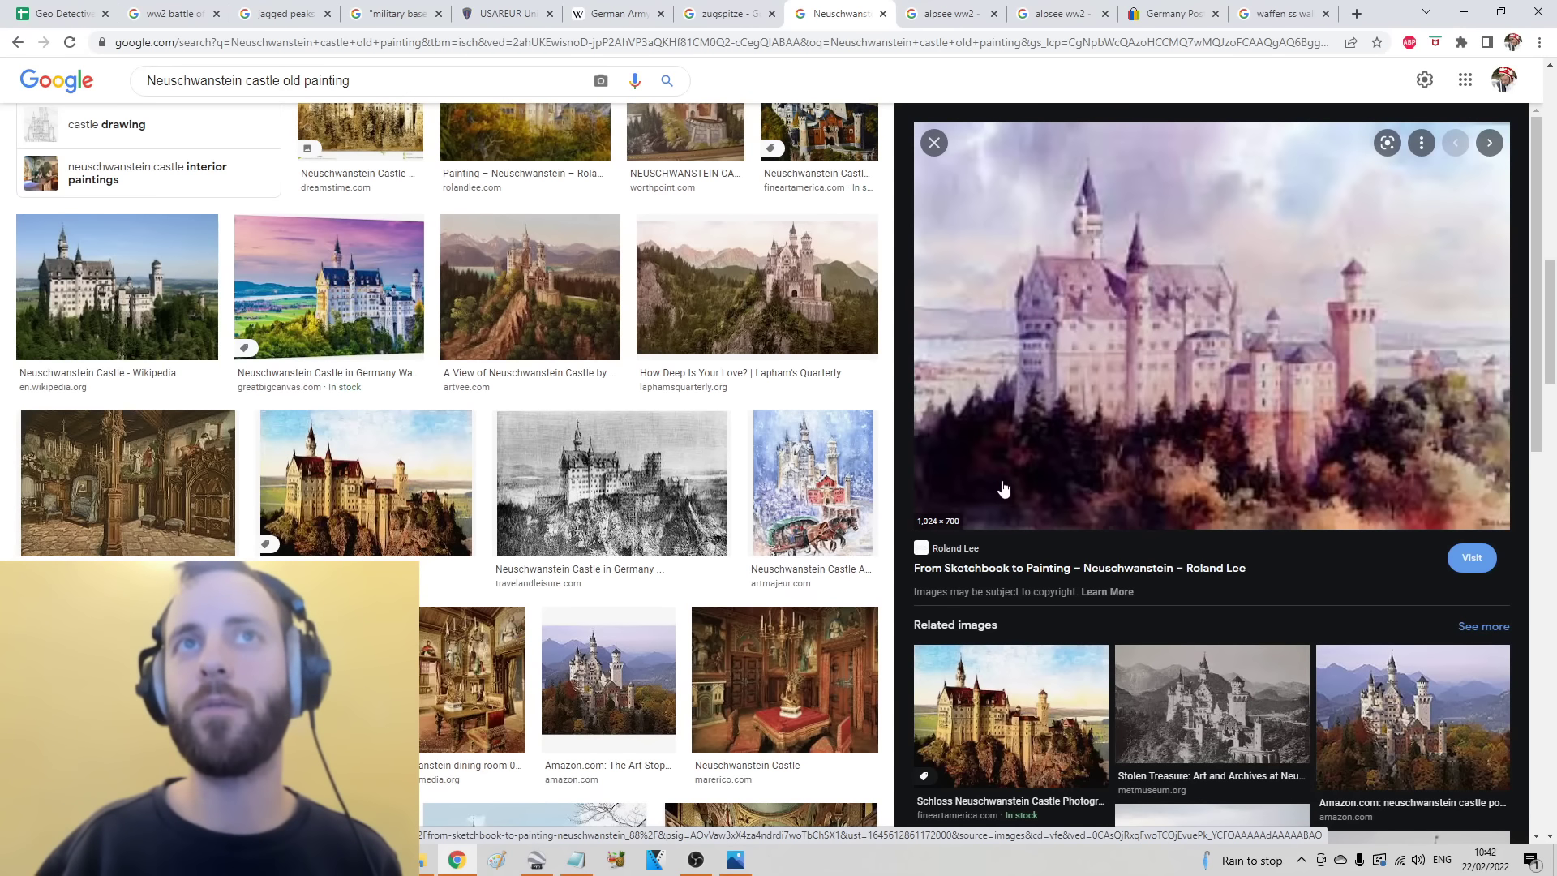
pyautogui.click(999, 738)
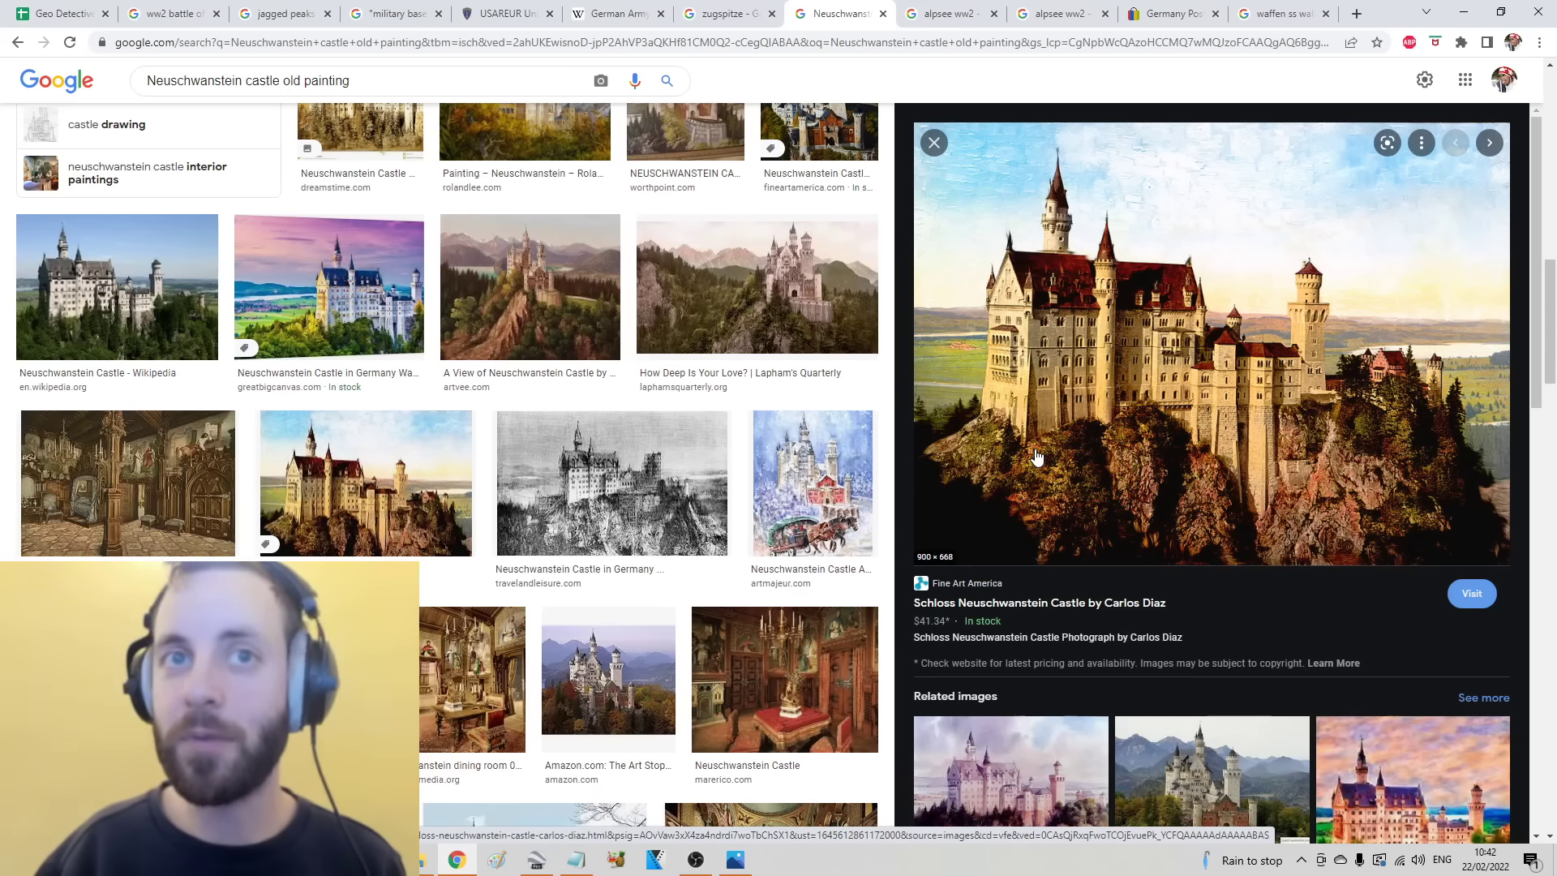
pyautogui.scroll(-5, 532, 485)
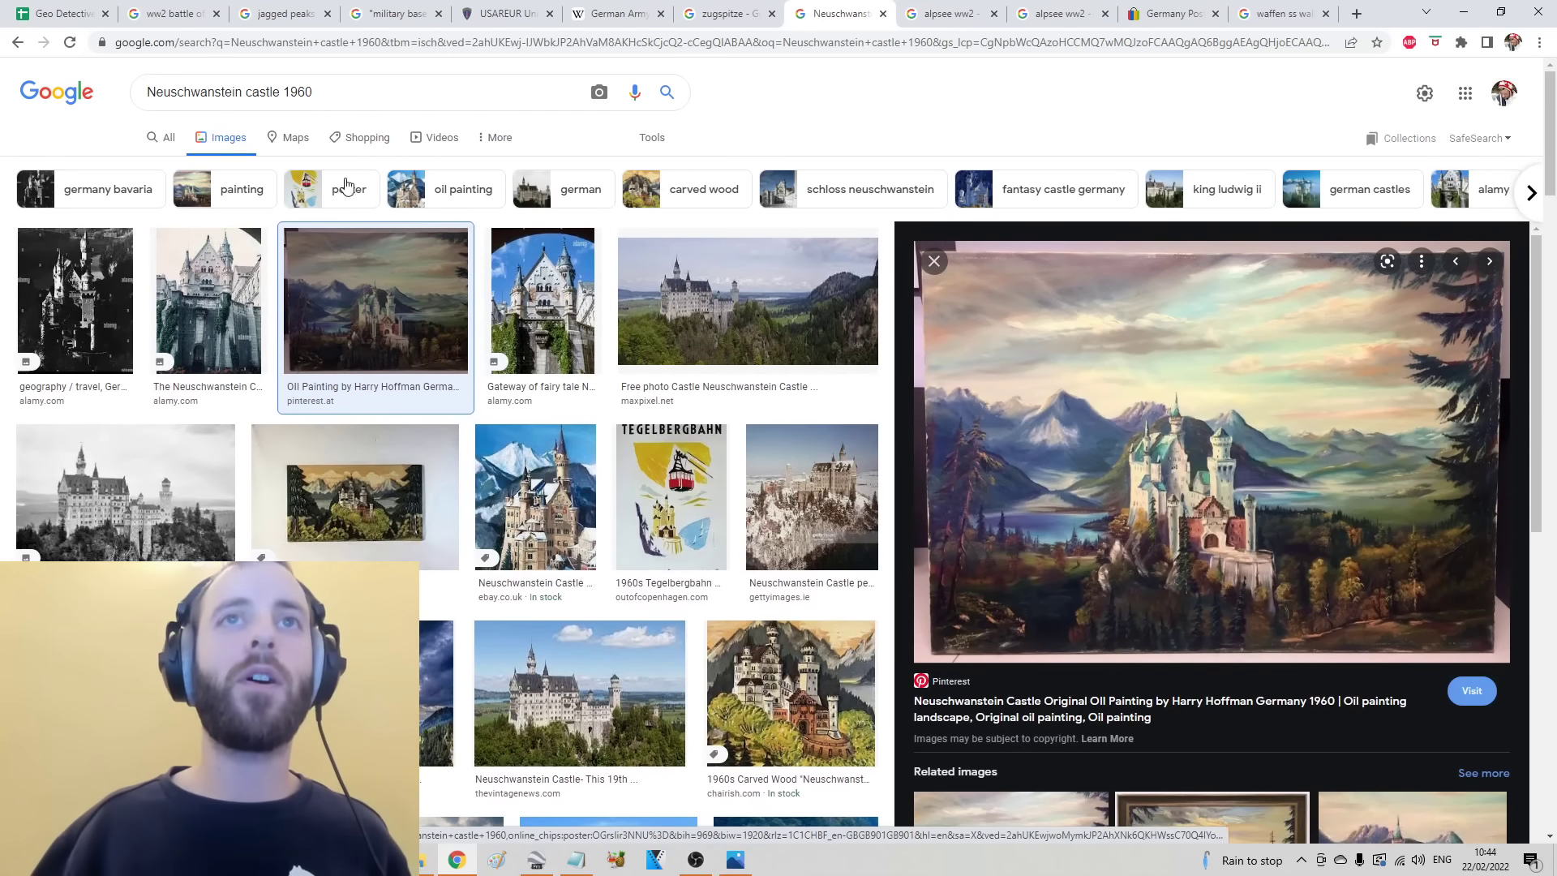
pyautogui.click(348, 90)
pyautogui.tripleClick(351, 89)
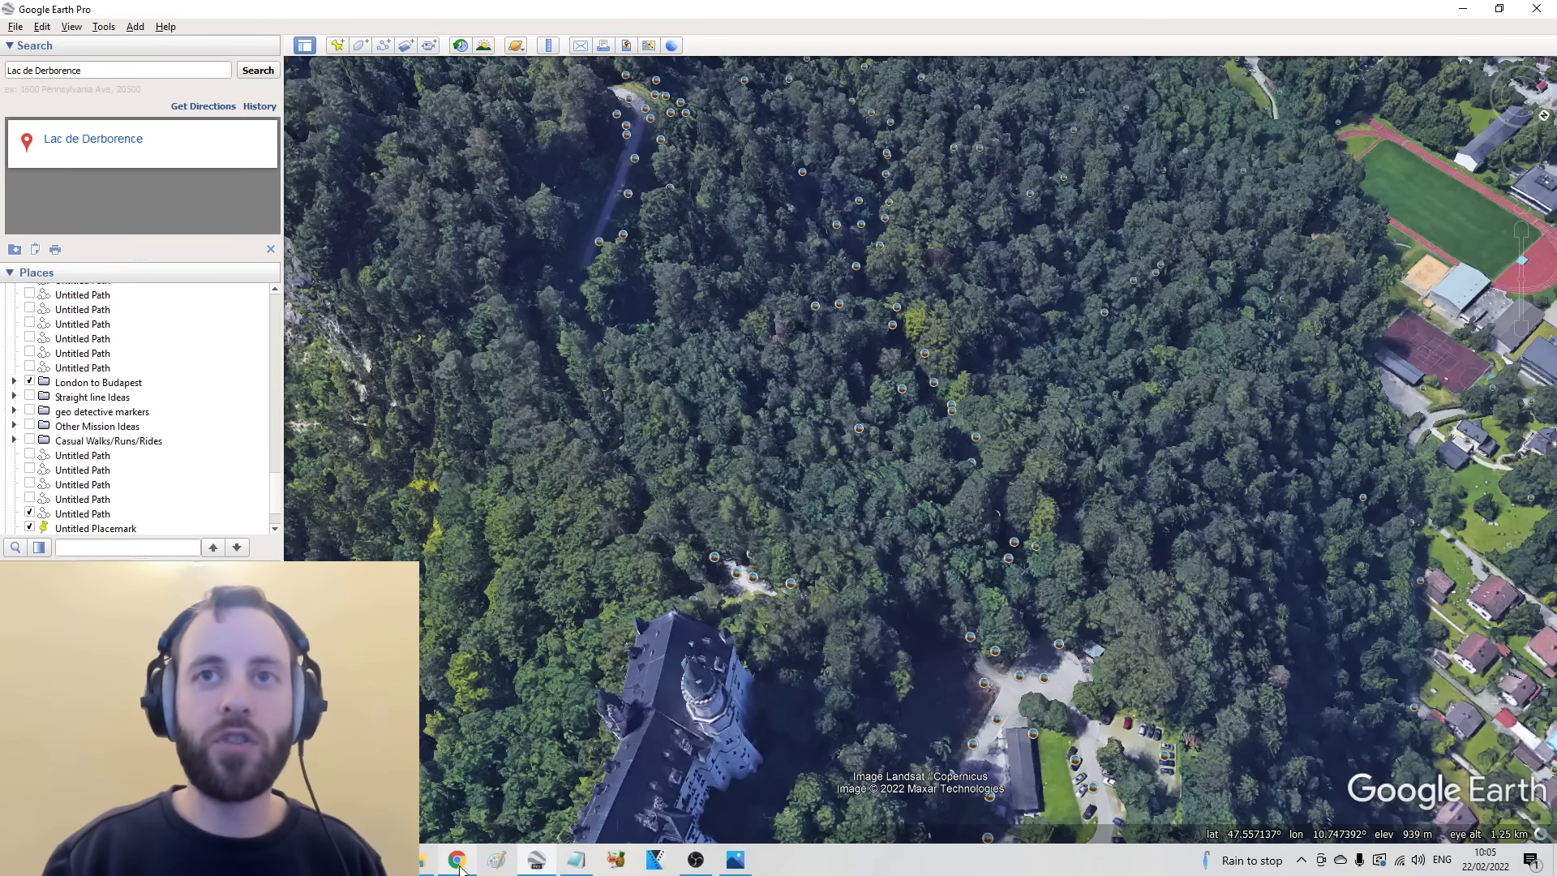
# Step: Replace the Neuschwanstein 1940 query with 'german soldier' and scroll through the image results
pyautogui.click(458, 860)
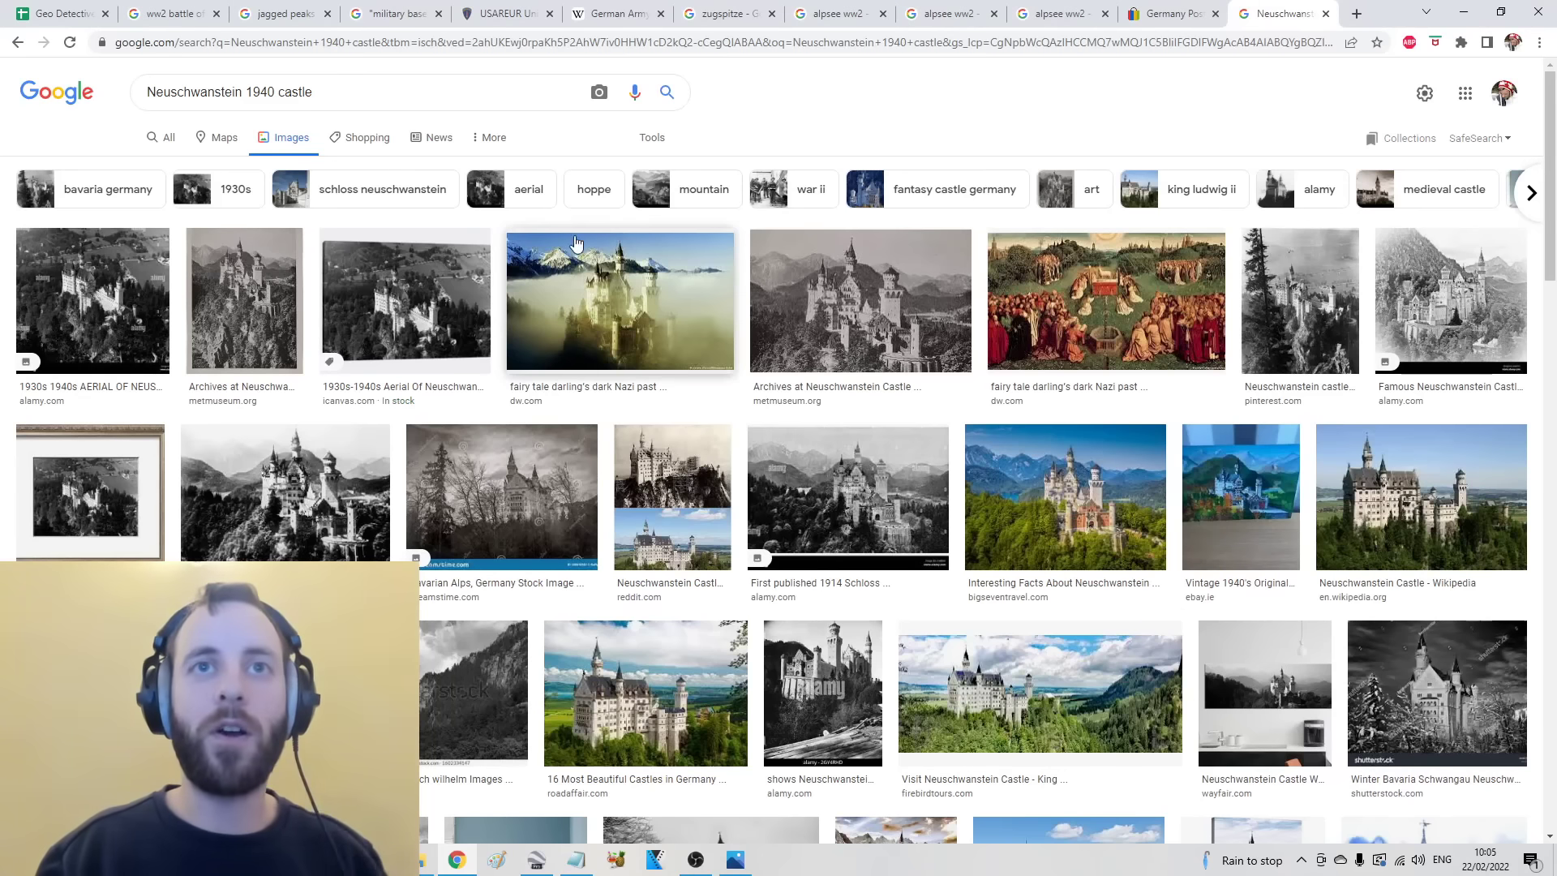
pyautogui.tripleClick(454, 96)
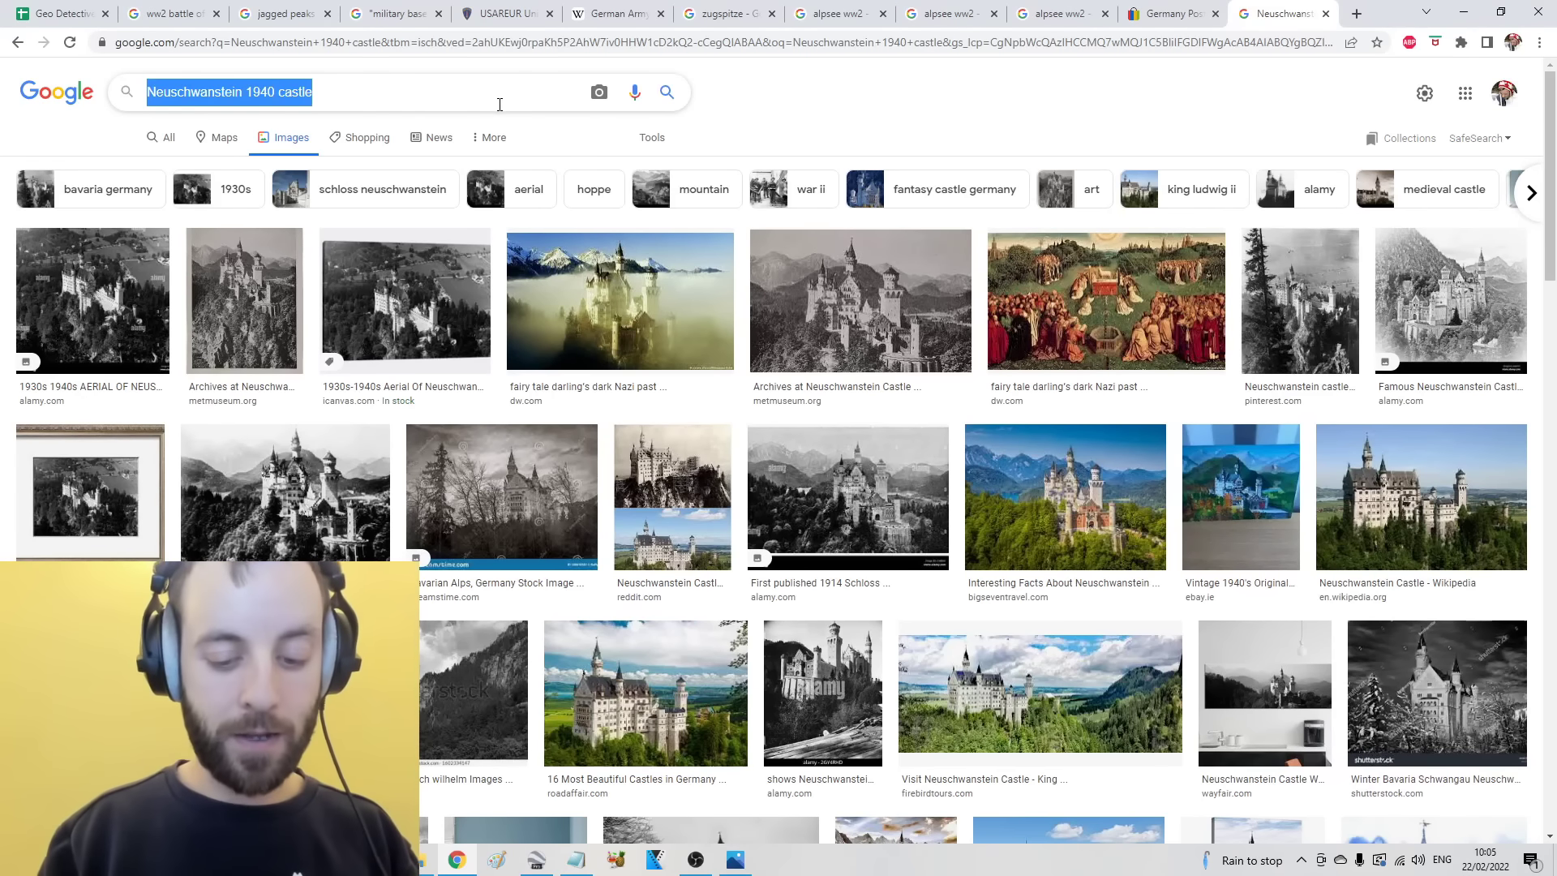
pyautogui.write('german soldier')
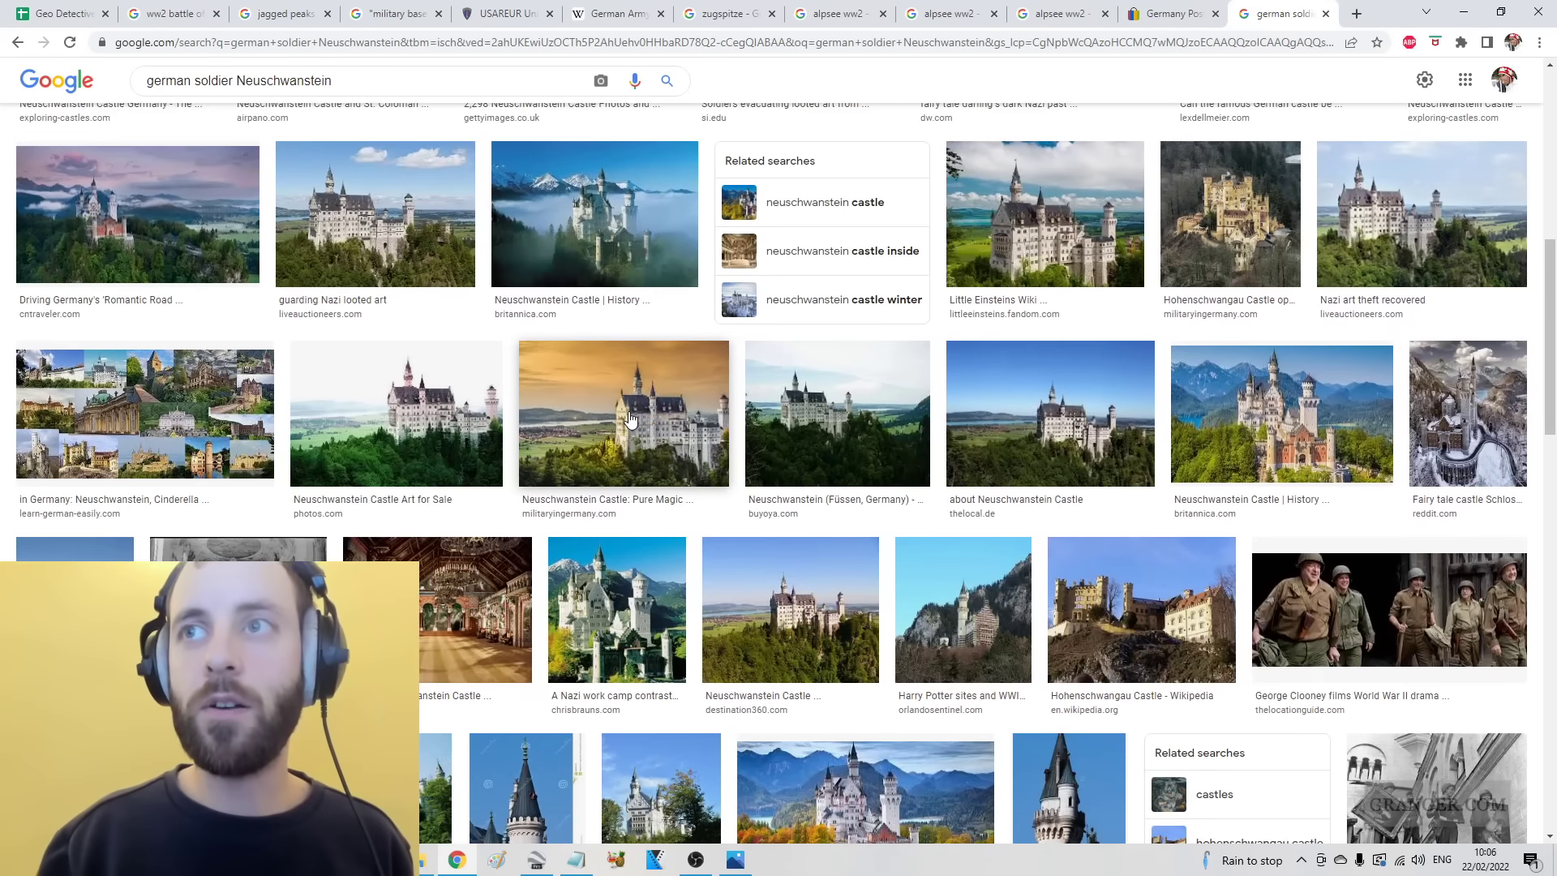
pyautogui.scroll(-3, 631, 418)
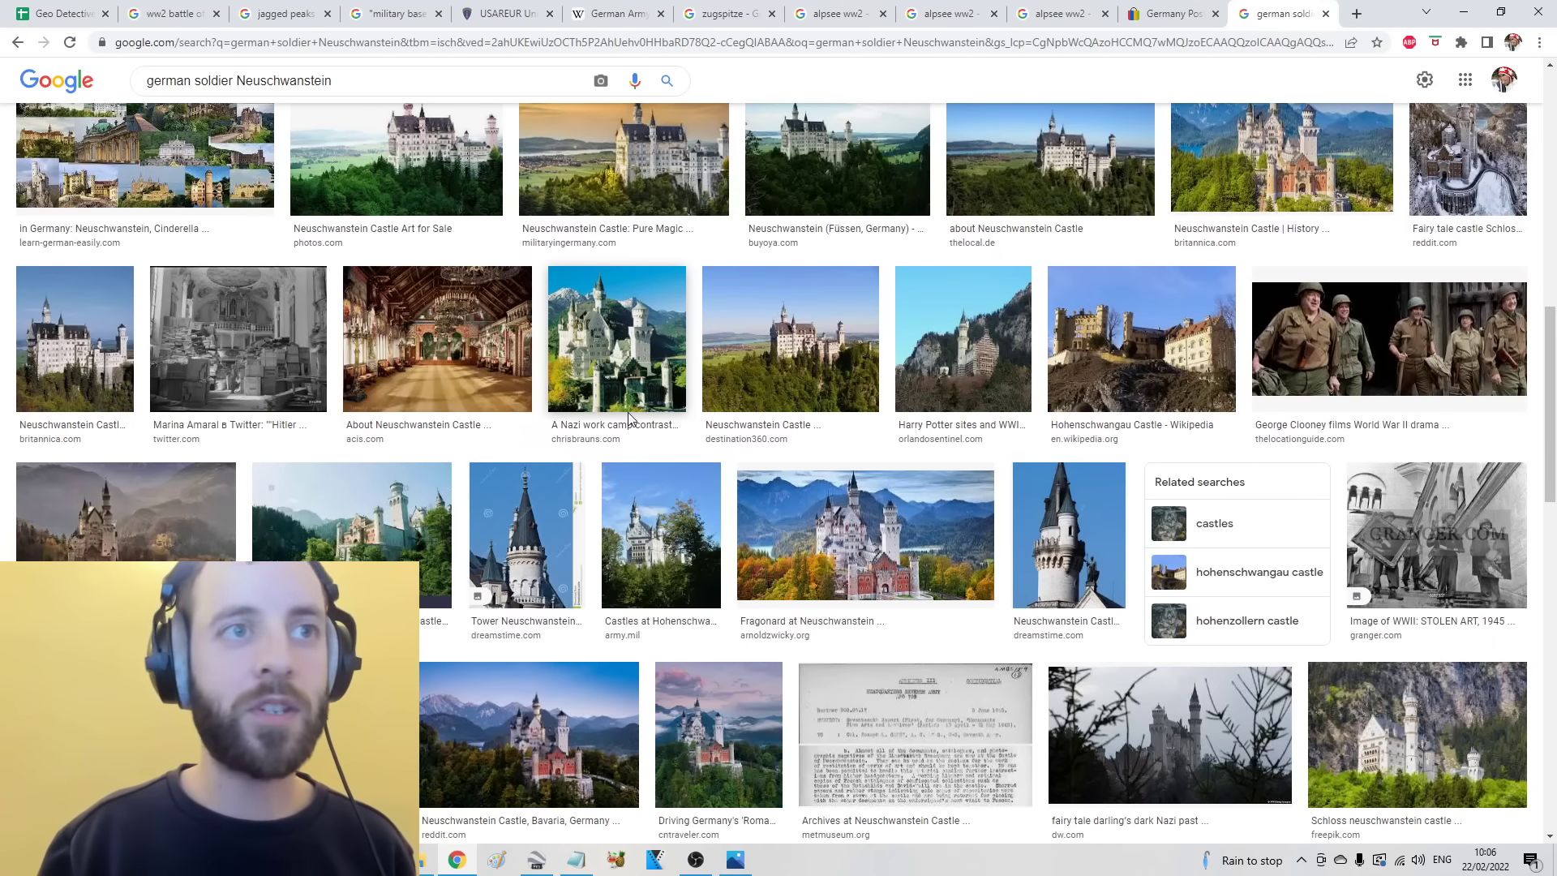
pyautogui.scroll(-6, 634, 450)
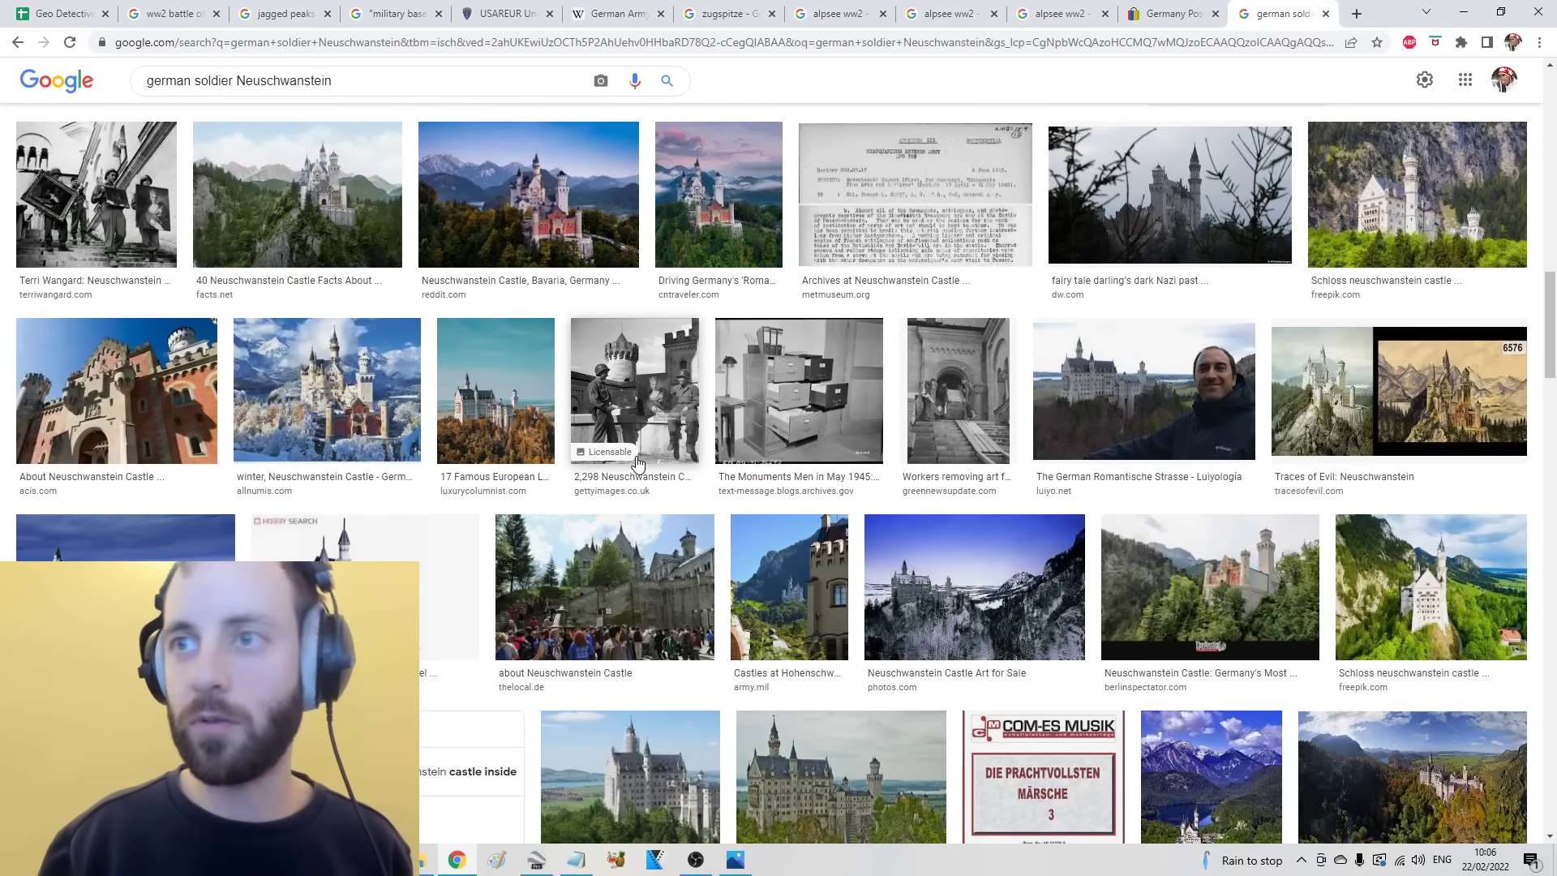
pyautogui.scroll(-5, 636, 462)
pyautogui.scroll(15, 722, 478)
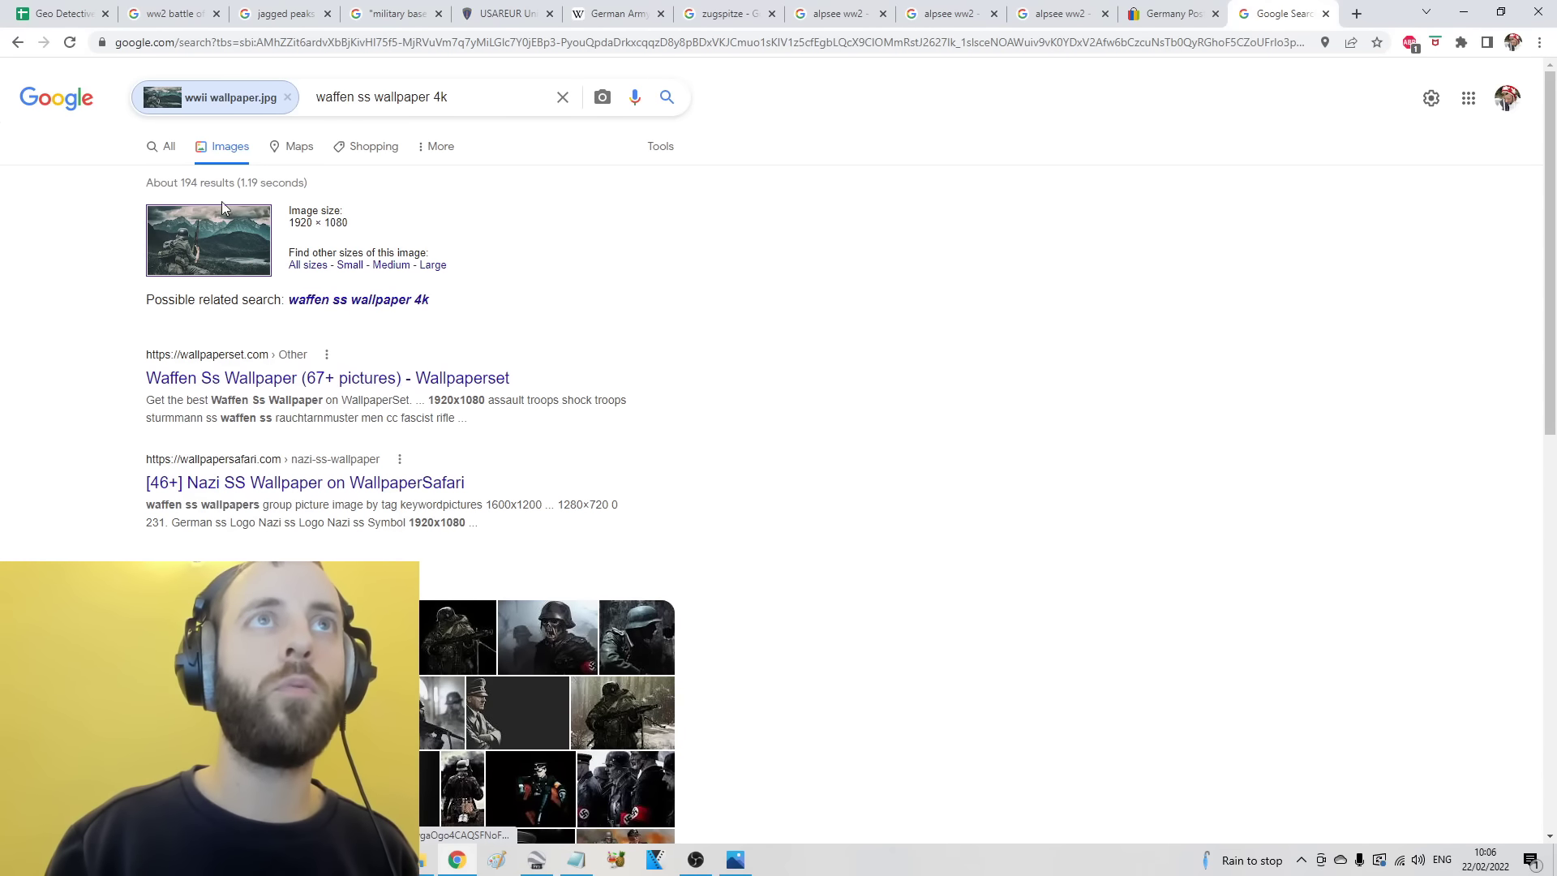
# Step: Find images similar to the soldier wallpaper and view one match full-size
pyautogui.click(224, 222)
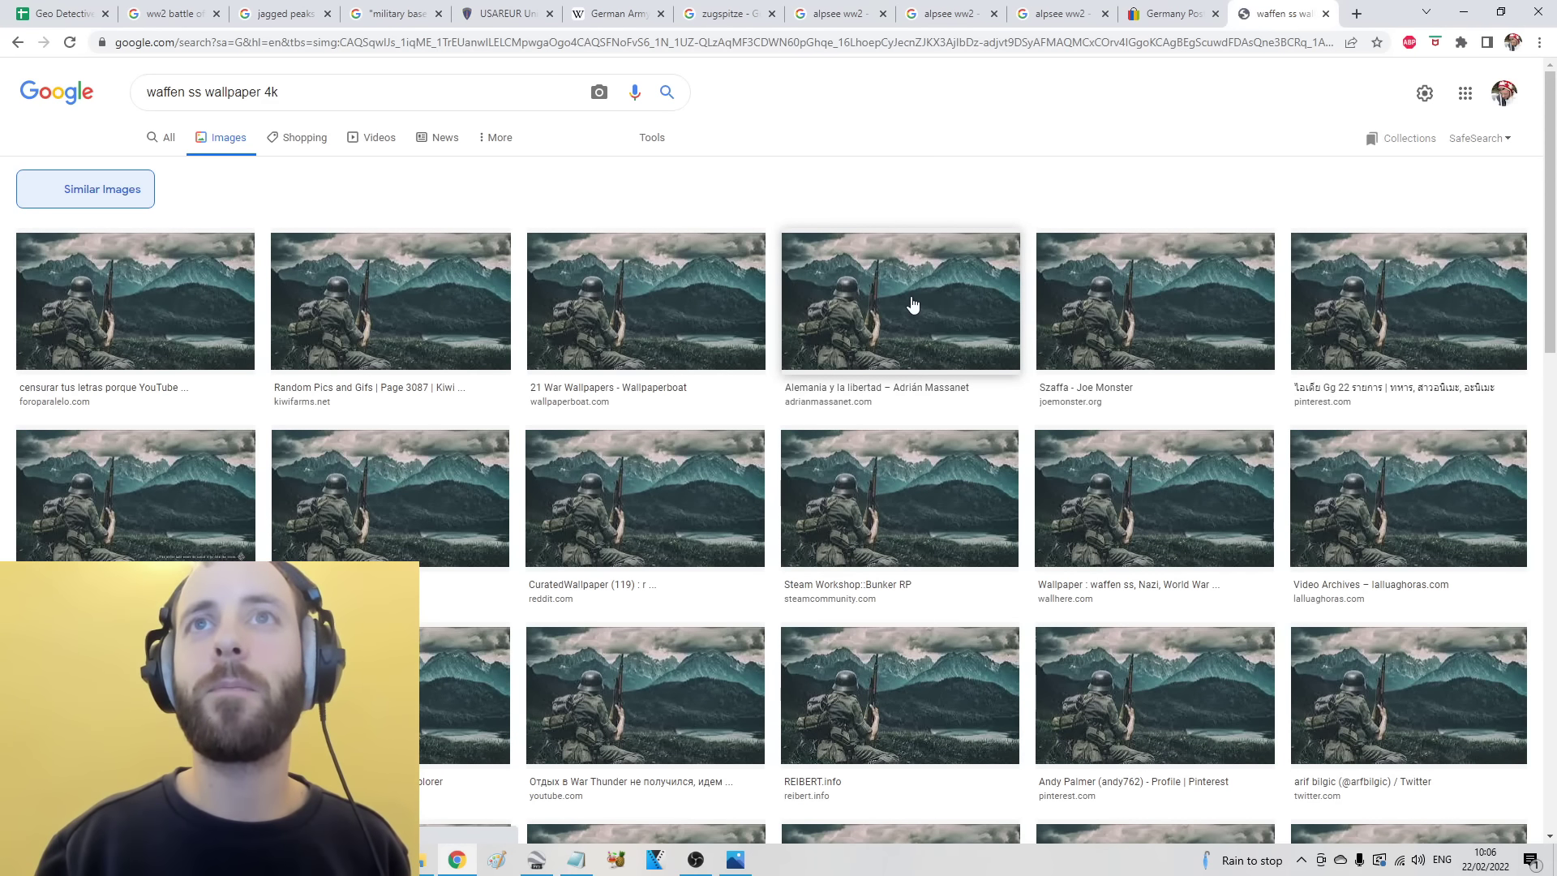
pyautogui.click(912, 304)
pyautogui.scroll(-4, 1117, 391)
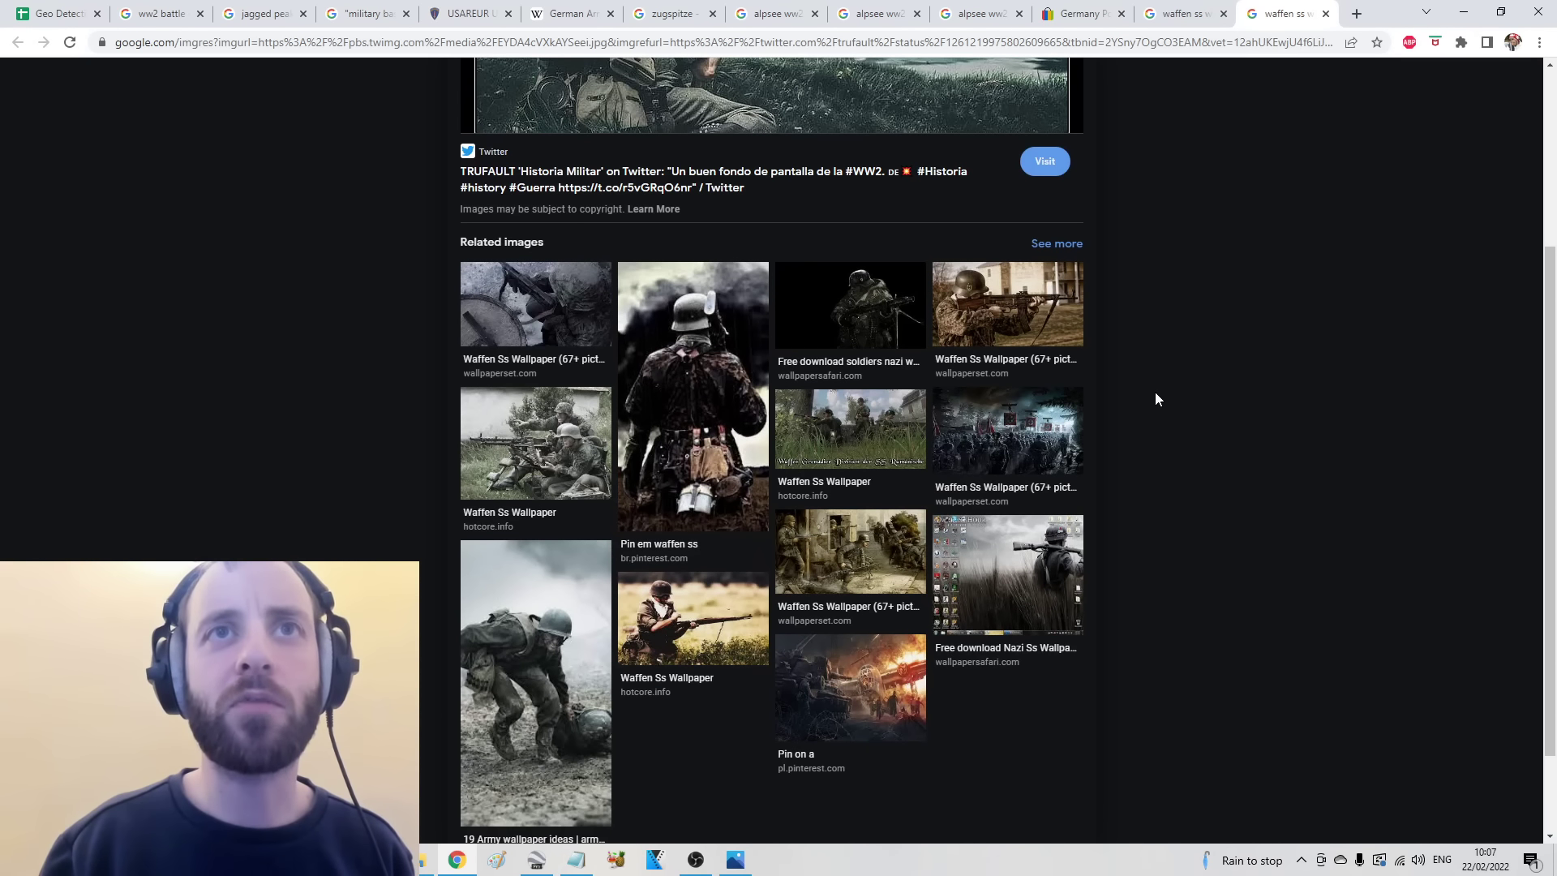
pyautogui.scroll(3, 1192, 400)
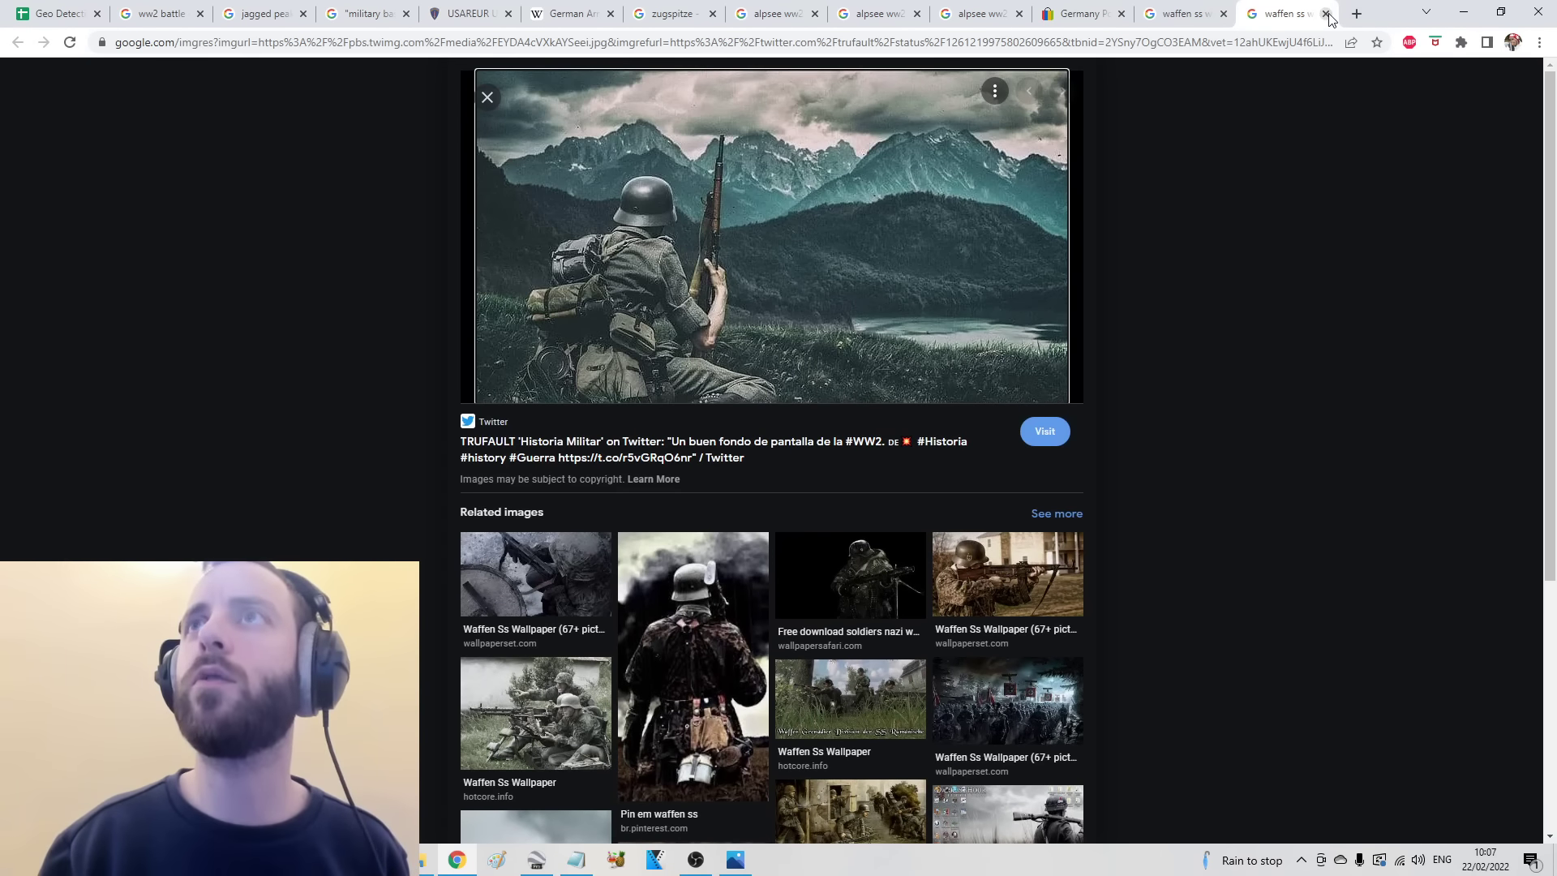
pyautogui.click(1326, 14)
# Step: Inspect the Trash and Treasure page hosting the image, then close it and the viewer
pyautogui.scroll(-3, 648, 543)
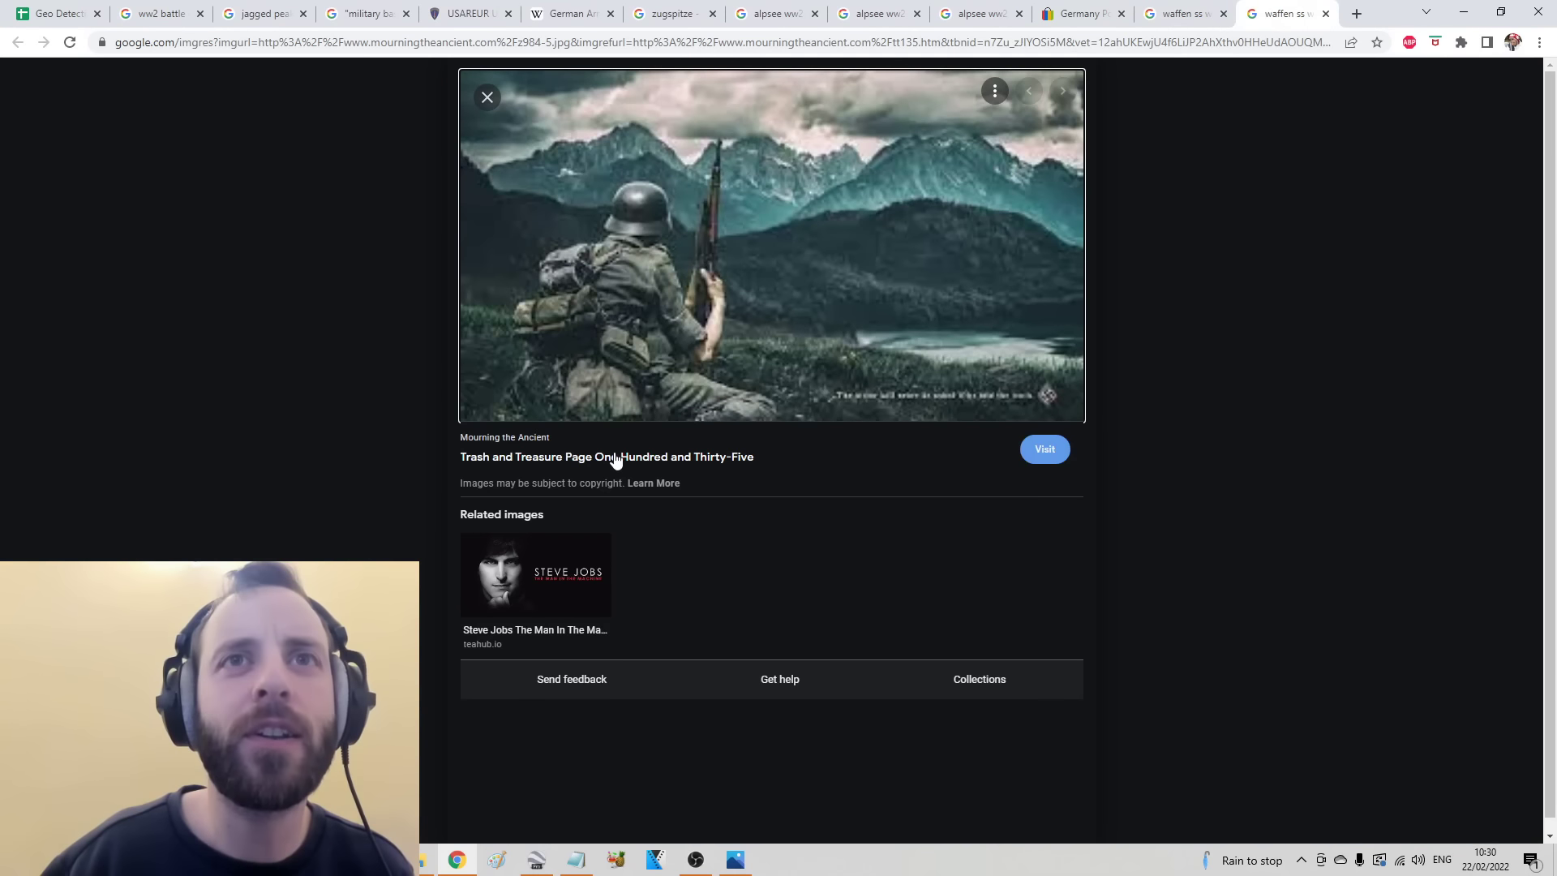
pyautogui.click(618, 455)
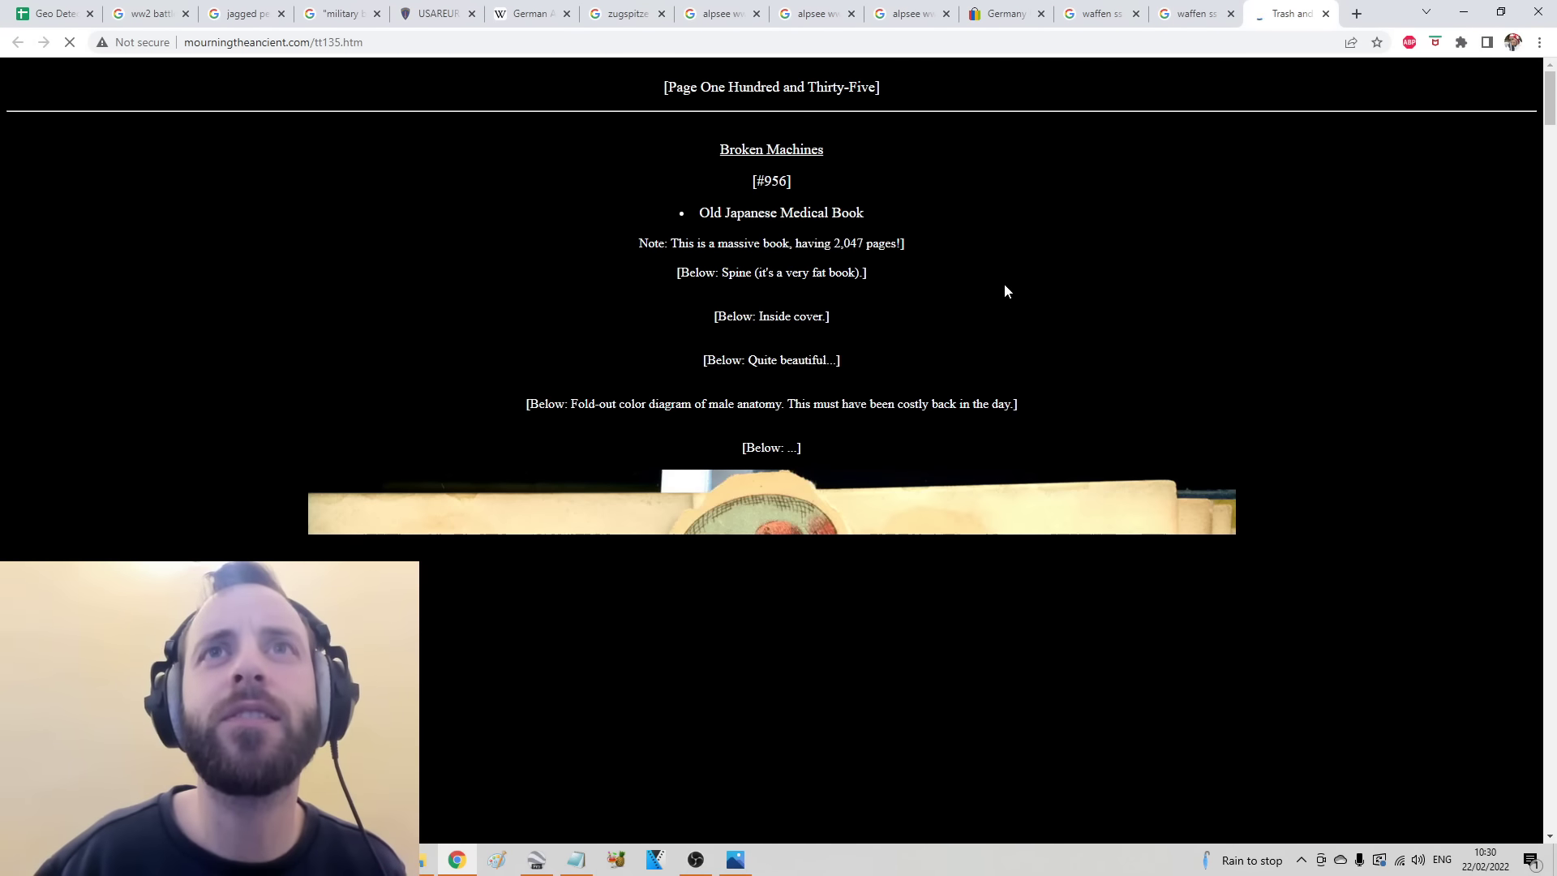
pyautogui.scroll(-8, 1257, 321)
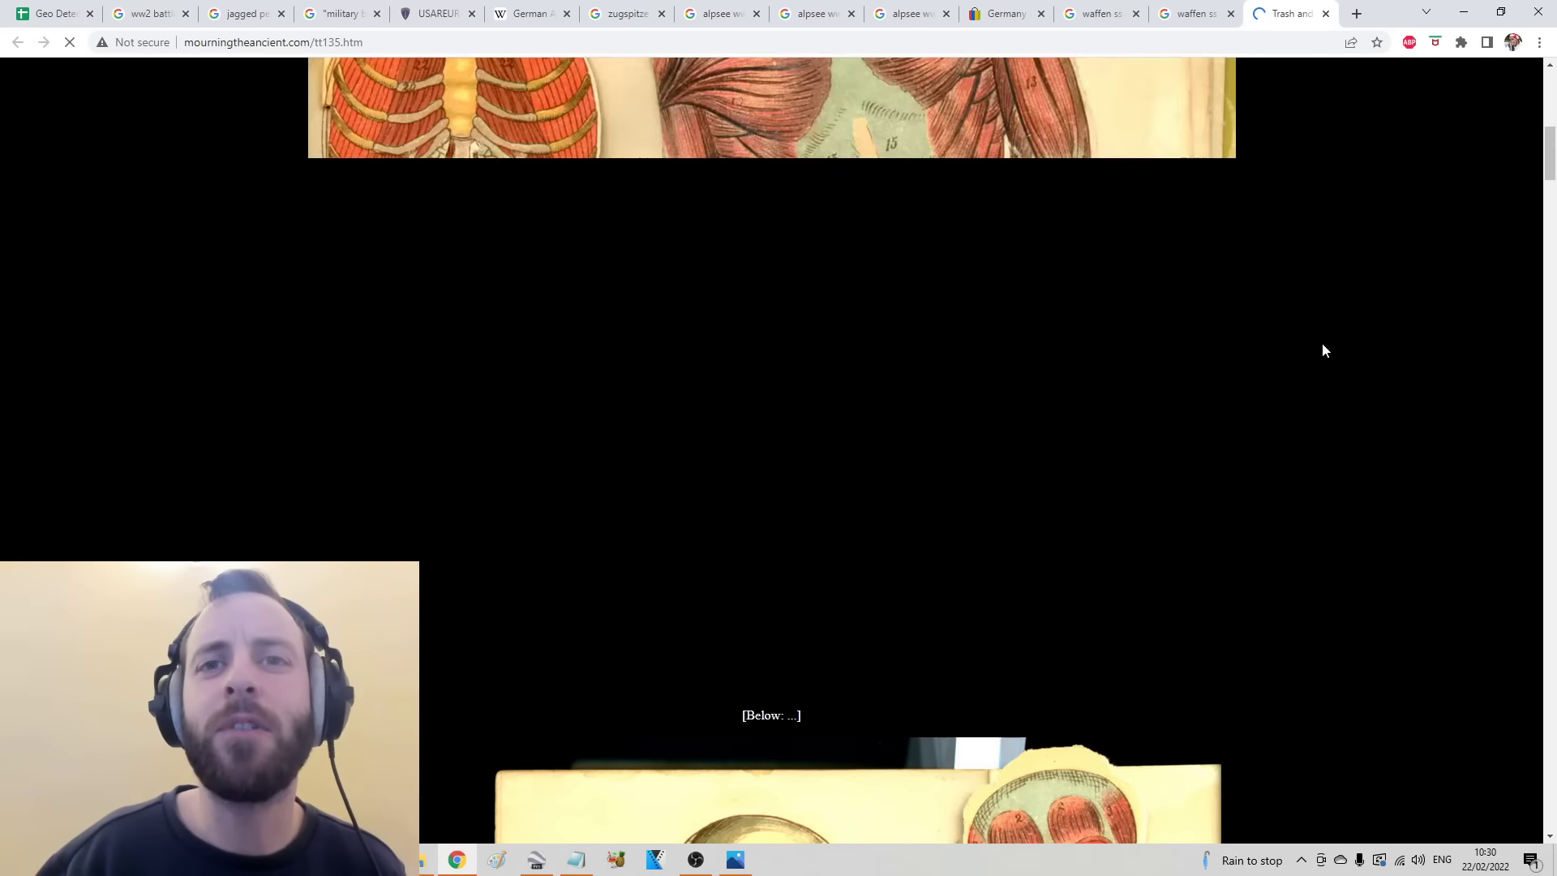
pyautogui.scroll(-8, 1321, 347)
pyautogui.moveTo(1551, 215); pyautogui.dragTo(1552, 511)
pyautogui.scroll(-12, 1500, 347)
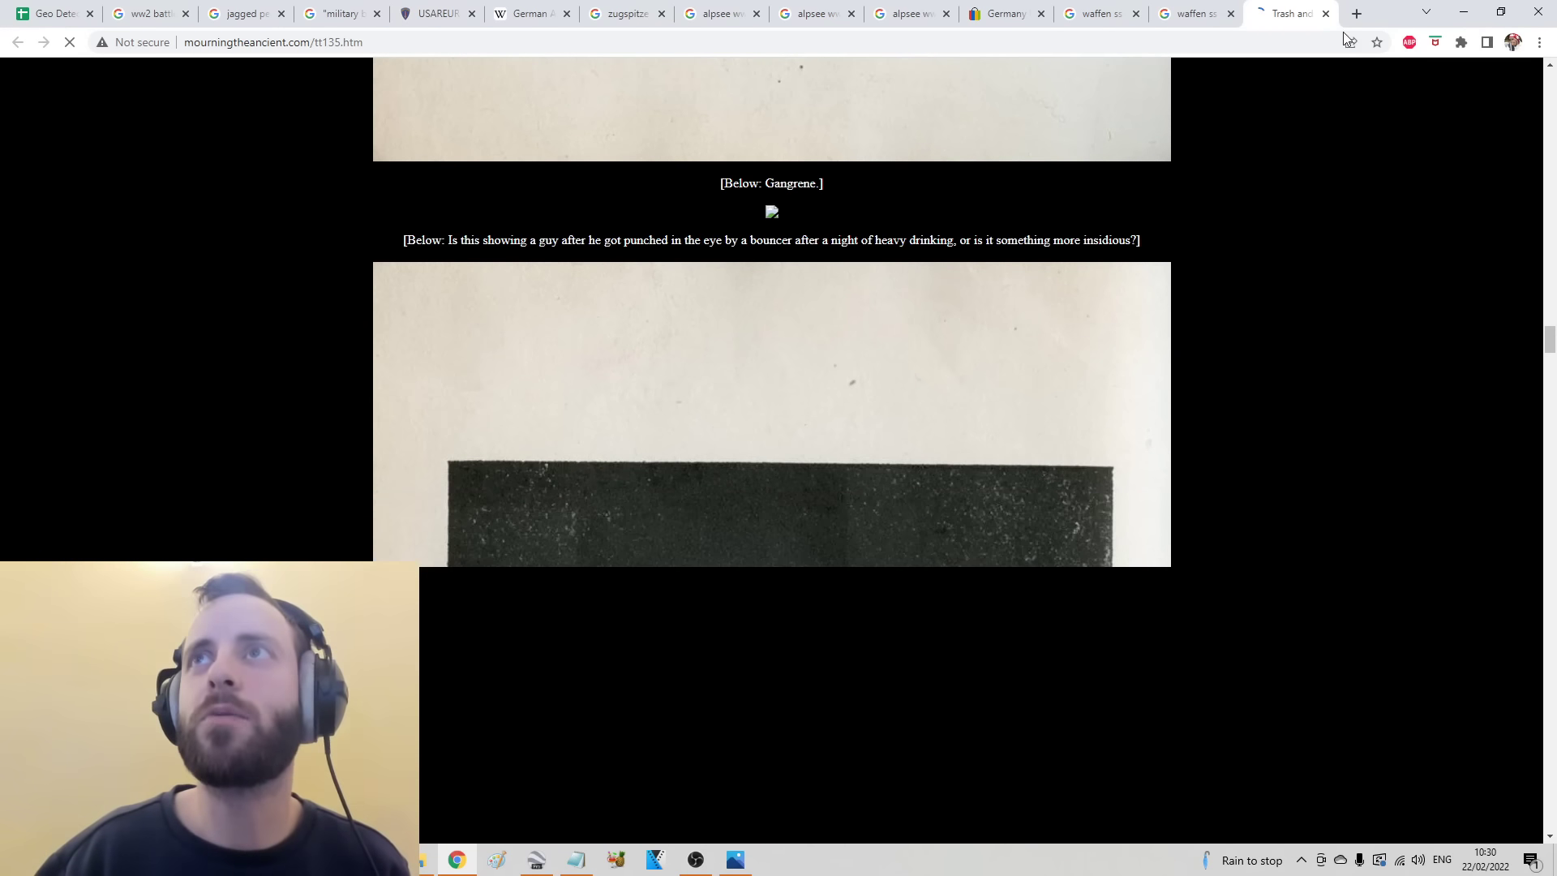
pyautogui.click(1326, 14)
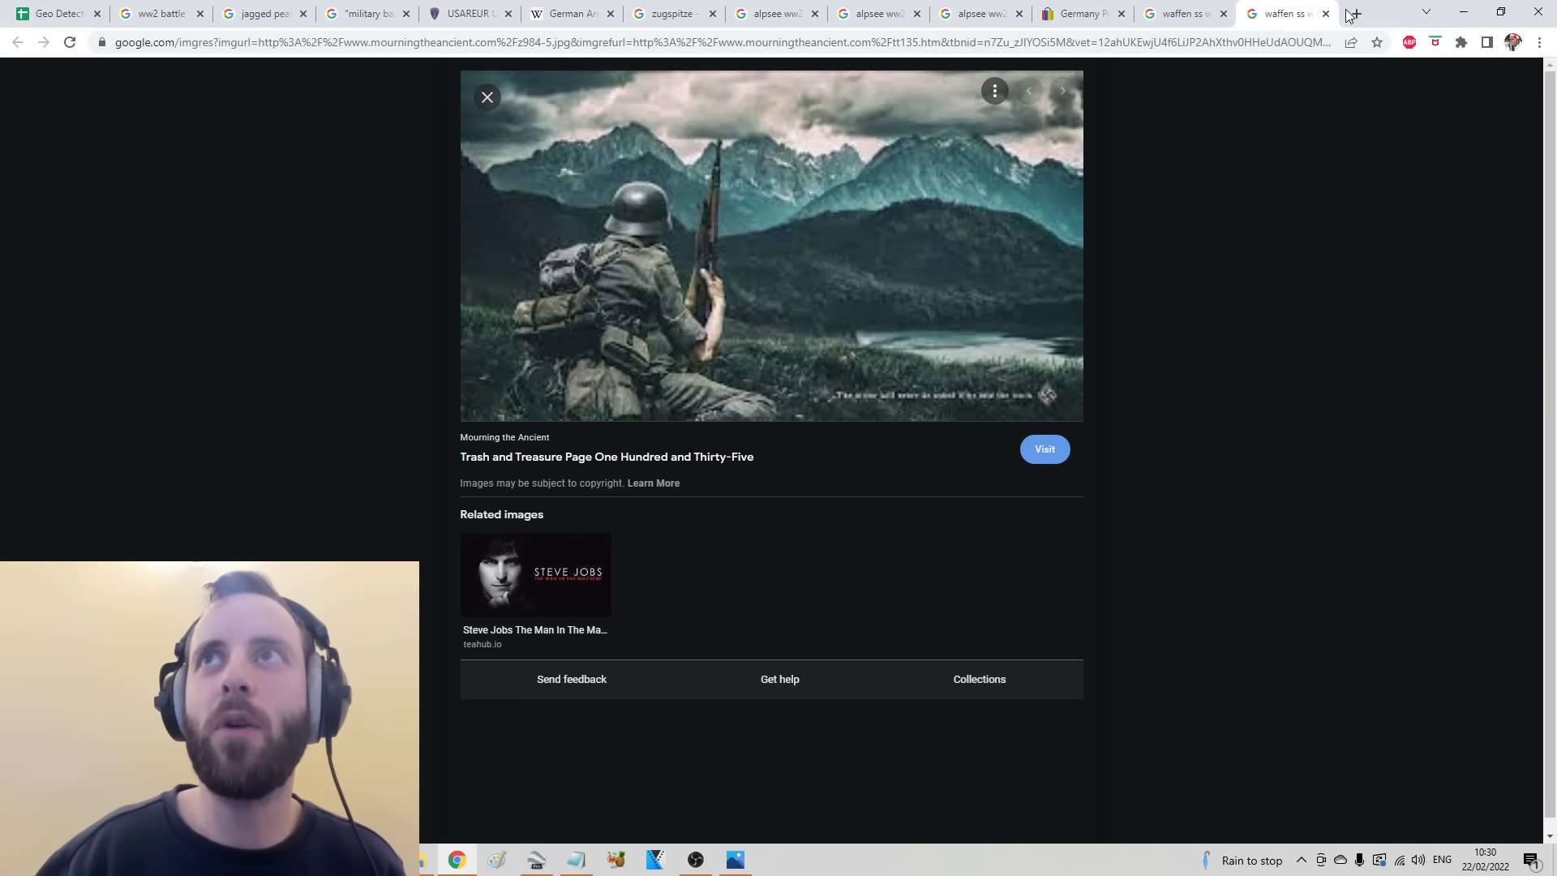
pyautogui.click(1326, 14)
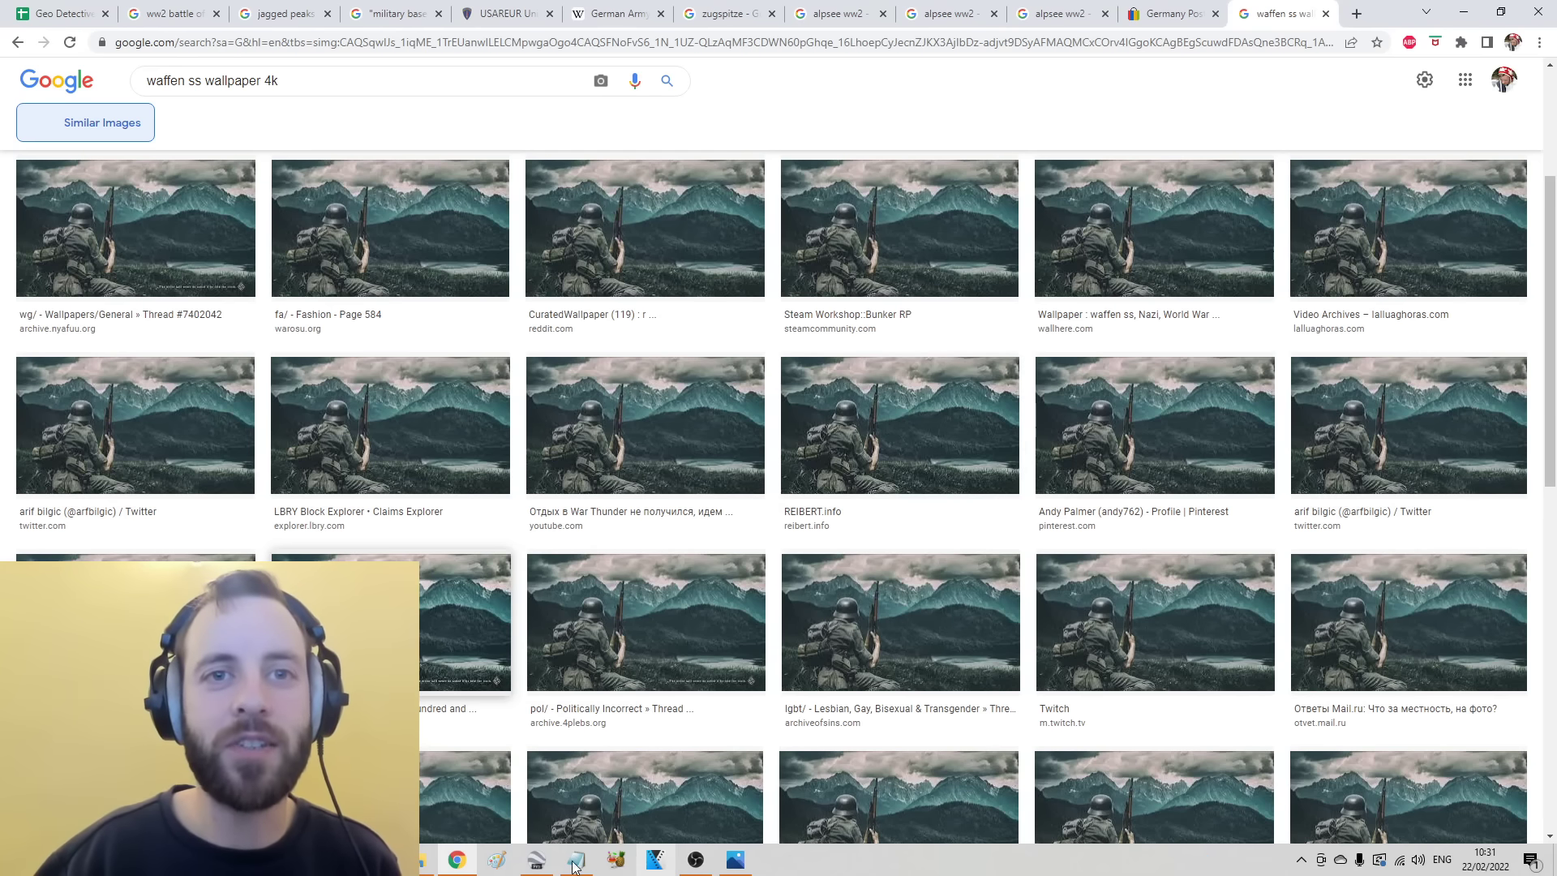
# Step: In Google Earth Pro, zoom and tilt over the forested slope above the Alpsee
pyautogui.hotkey('alt', 'Tab')
pyautogui.scroll(3, 817, 541)
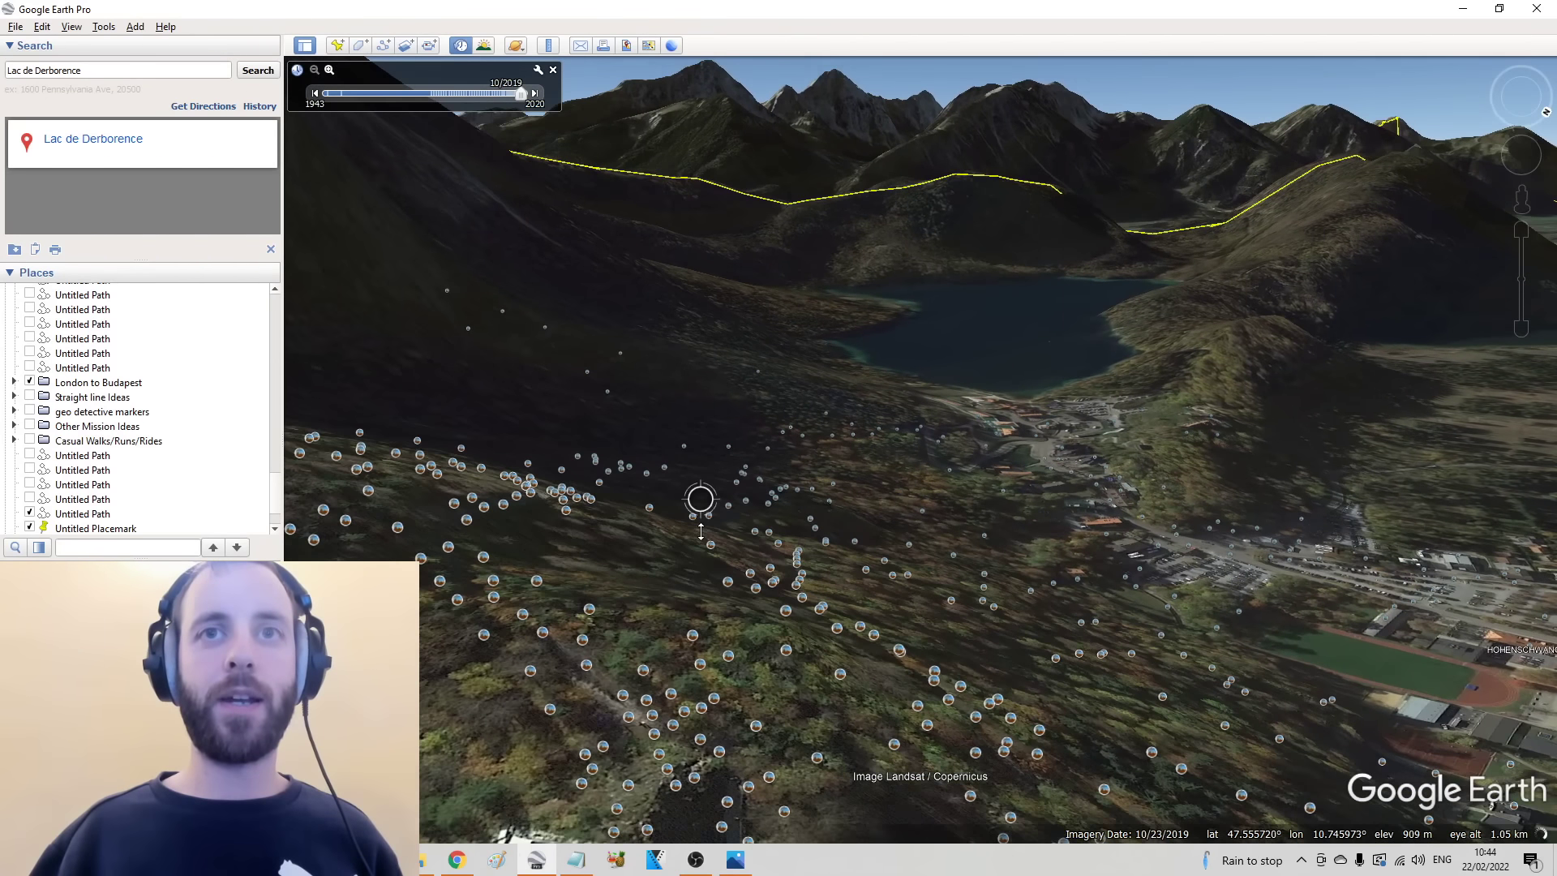
pyautogui.scroll(5, 701, 531)
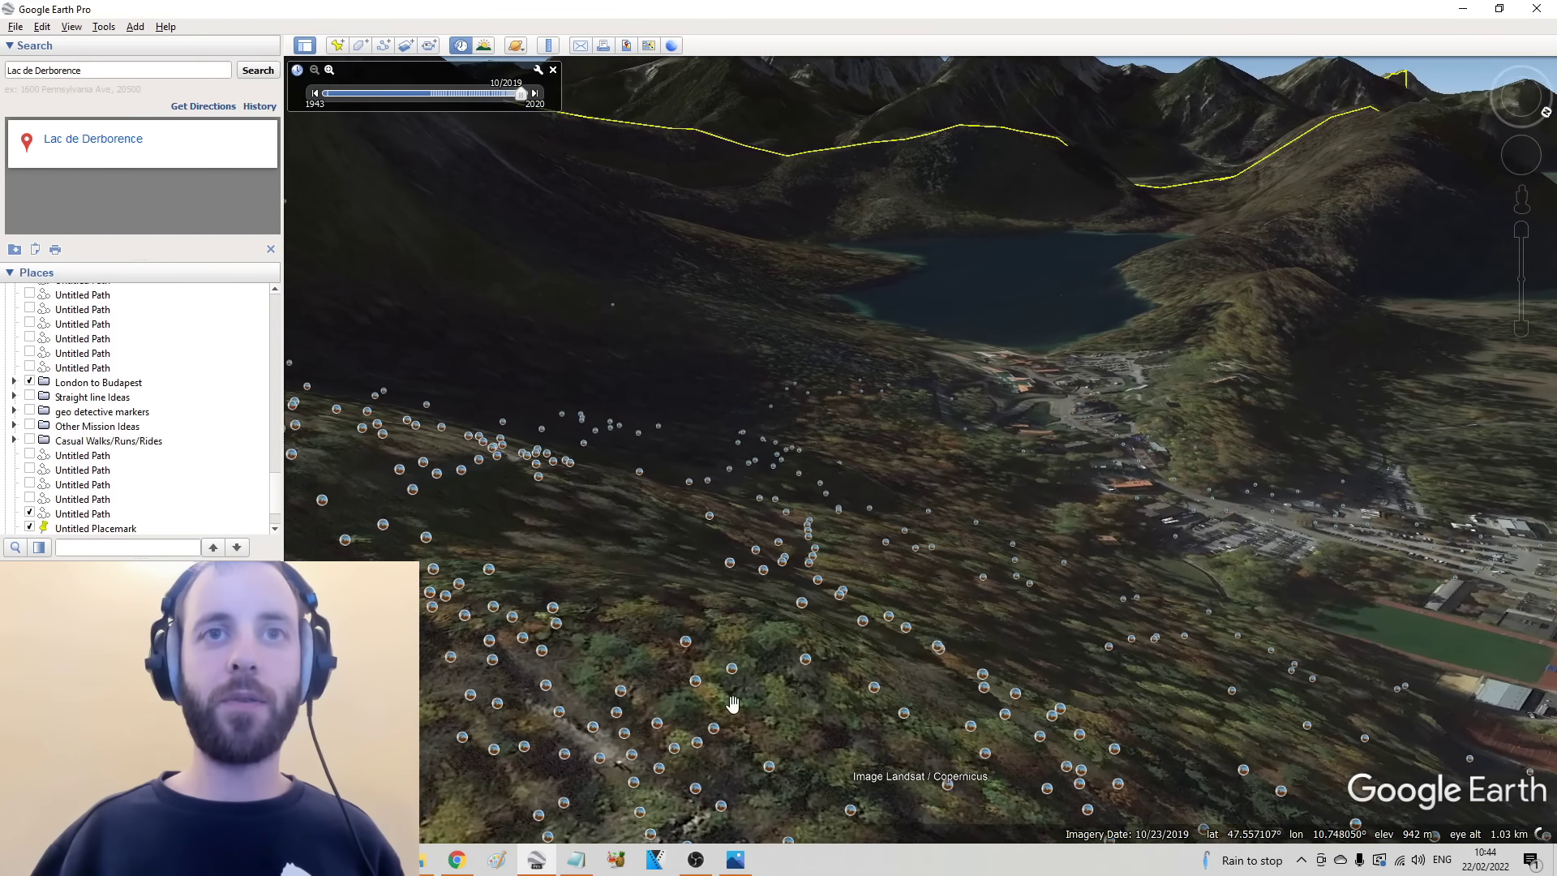
pyautogui.scroll(-5, 710, 503)
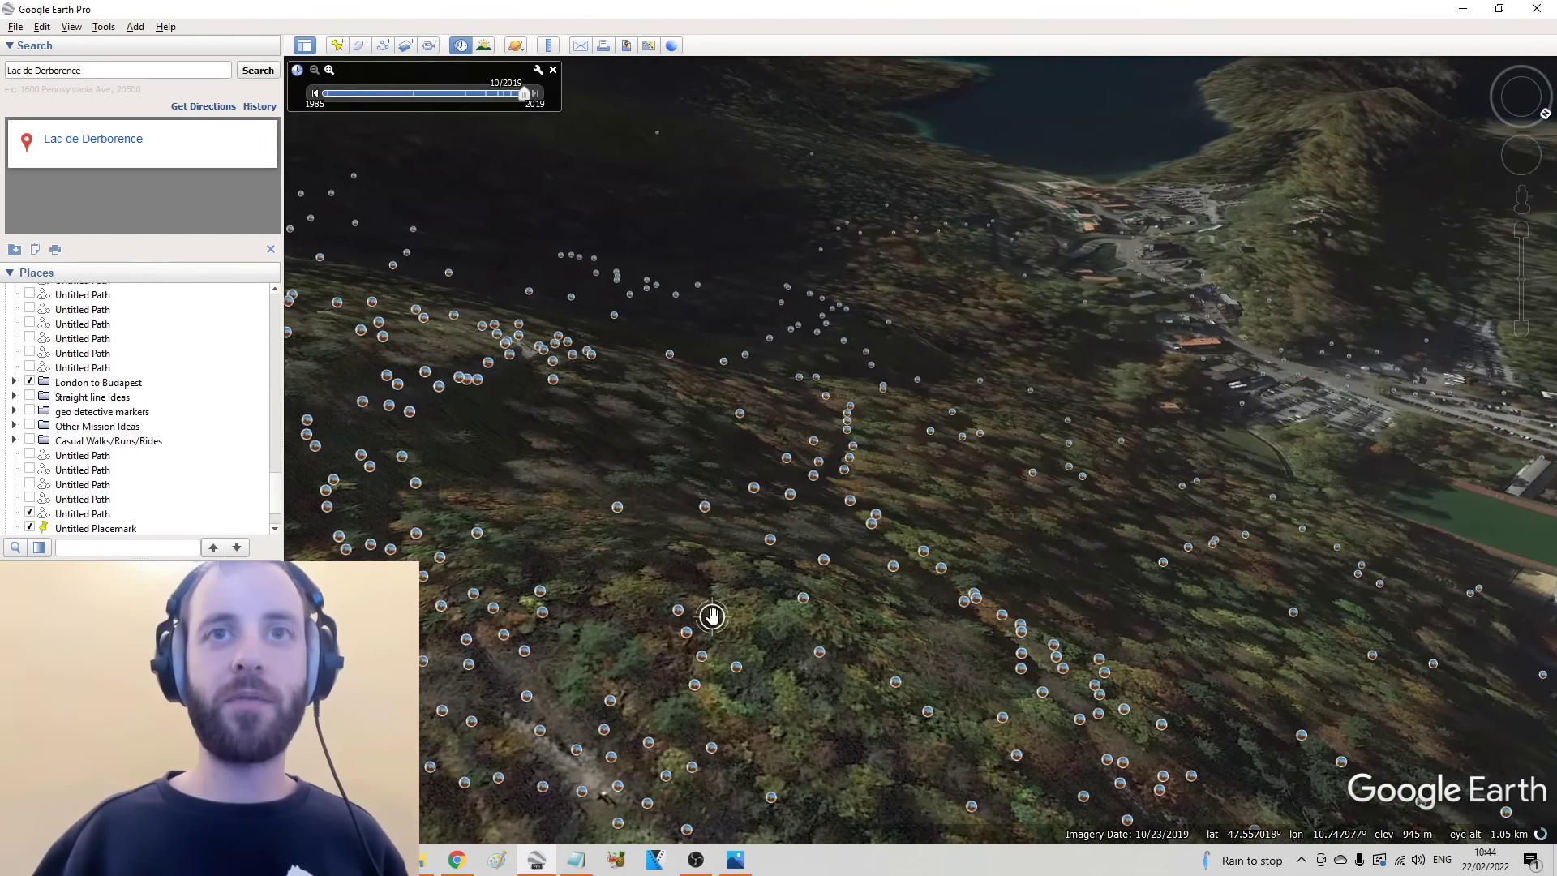
pyautogui.scroll(5, 705, 624)
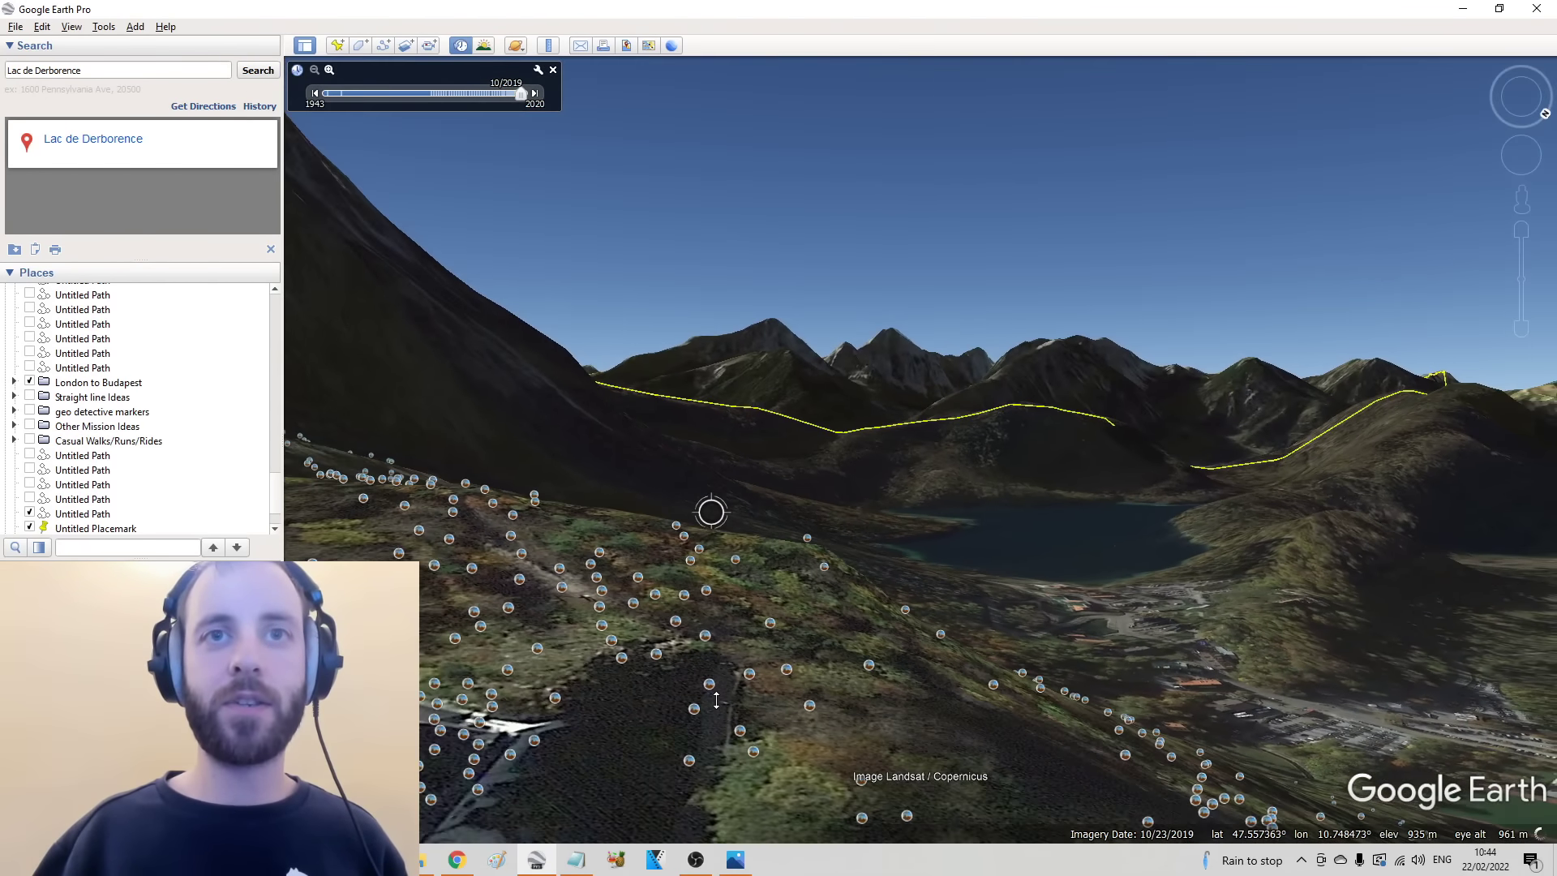
pyautogui.scroll(3, 695, 487)
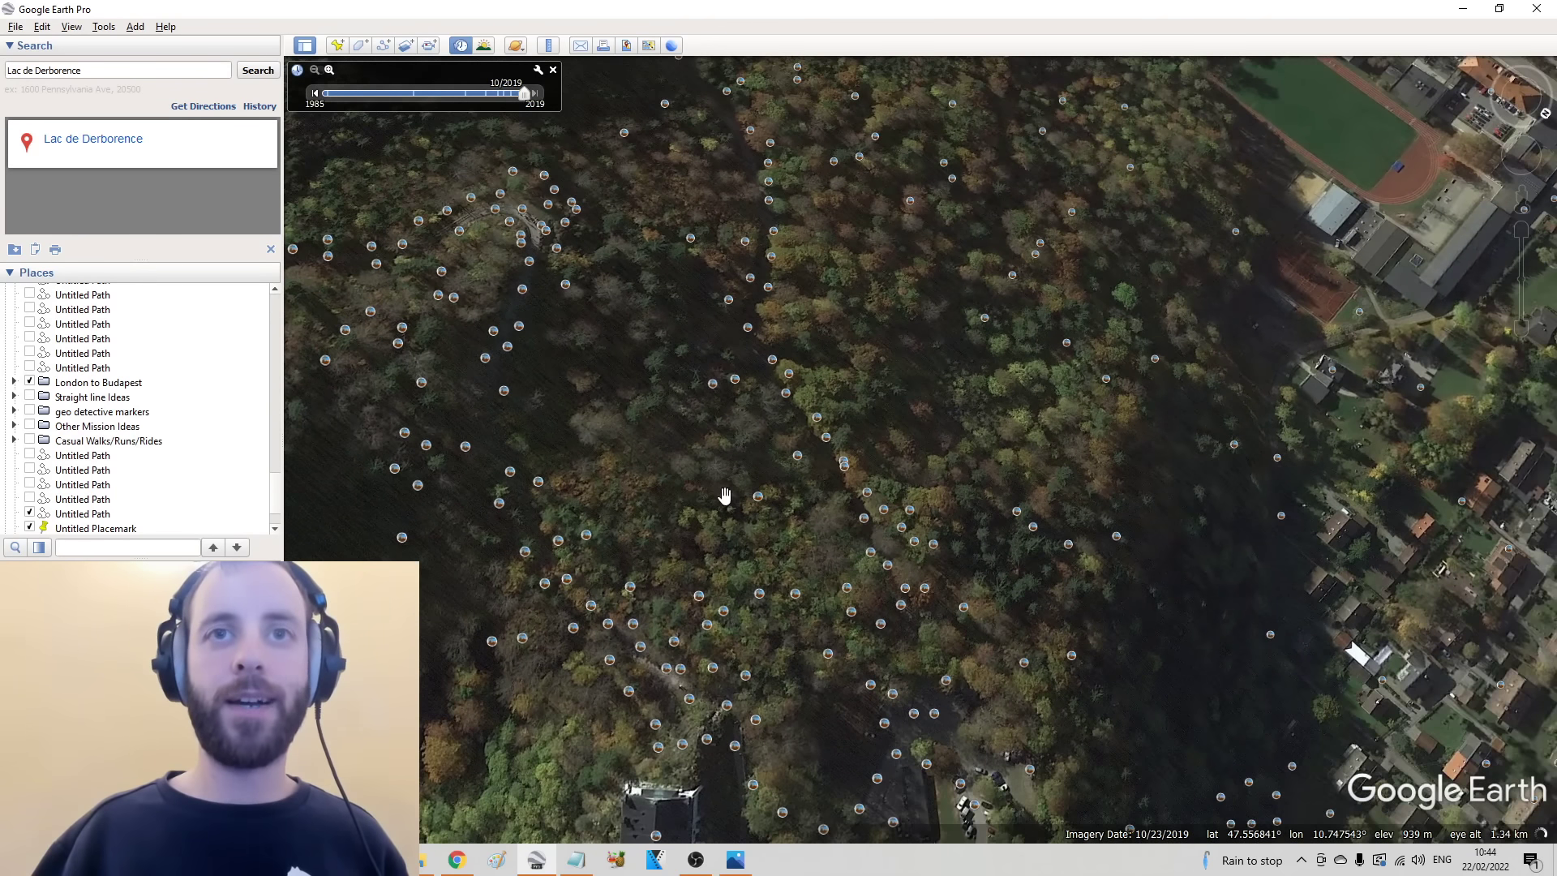
# Step: Drop a placemark down the wooded slope, check the soldier photo, and name it 'WW2 SOLDIER PHOTO'
pyautogui.click(337, 46)
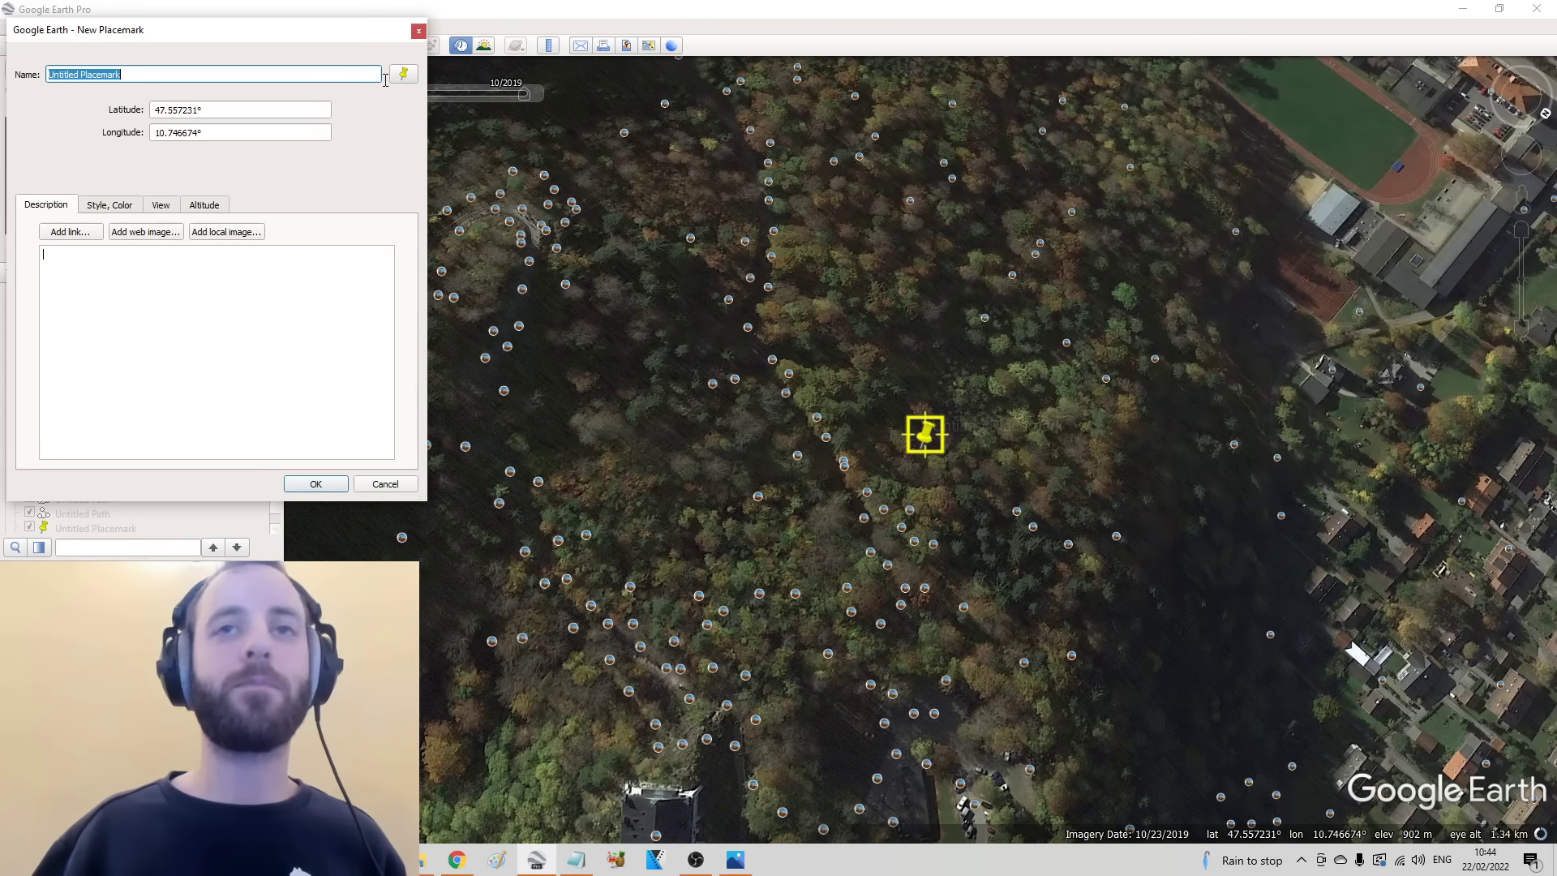
pyautogui.moveTo(929, 435); pyautogui.dragTo(733, 674)
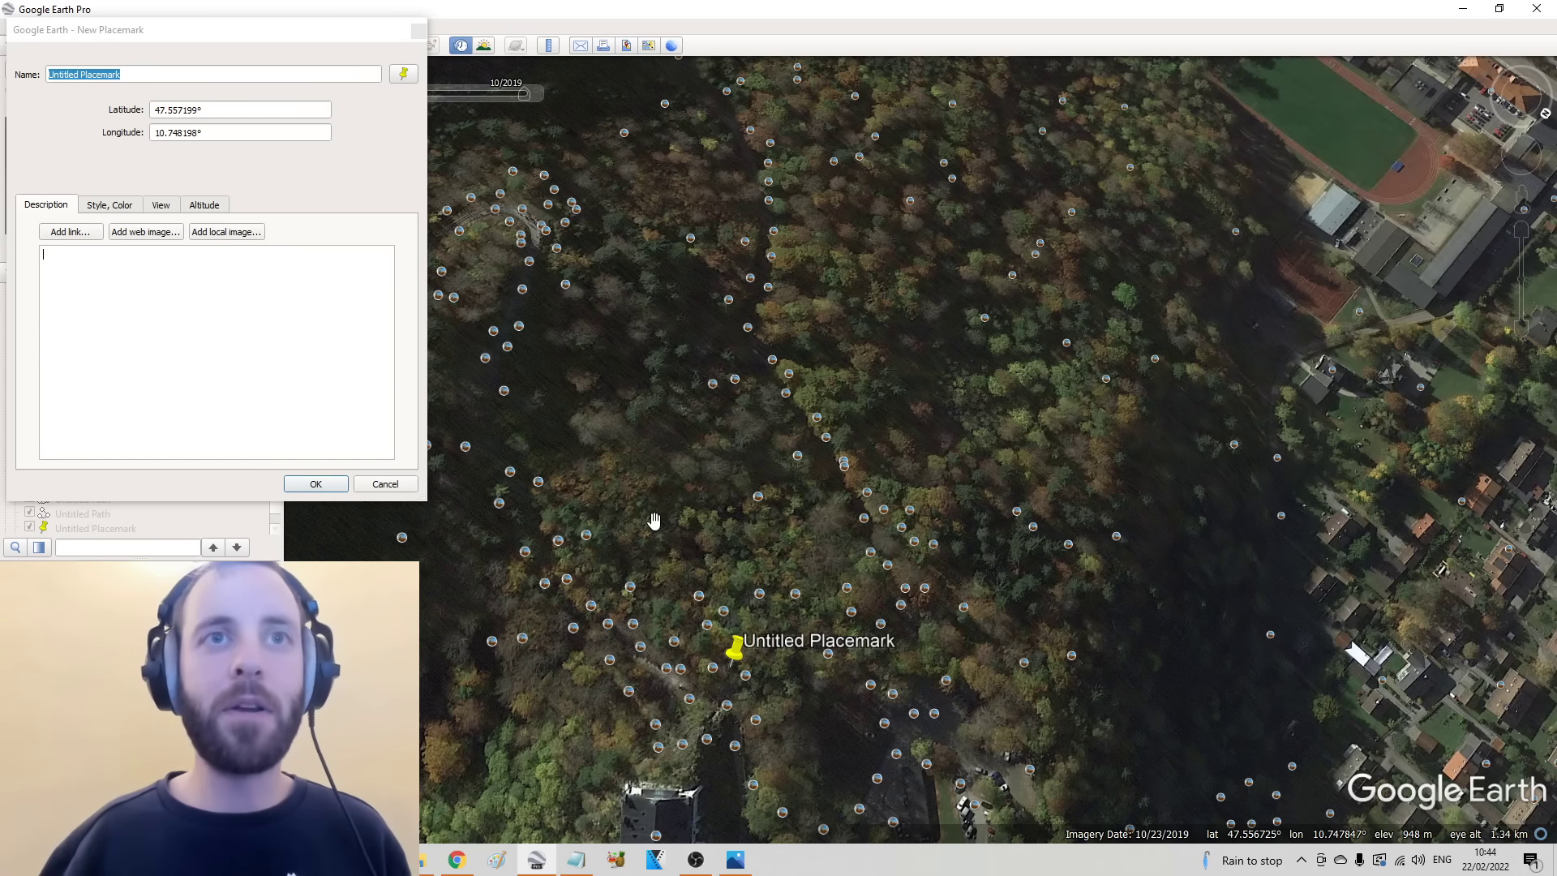
pyautogui.click(738, 861)
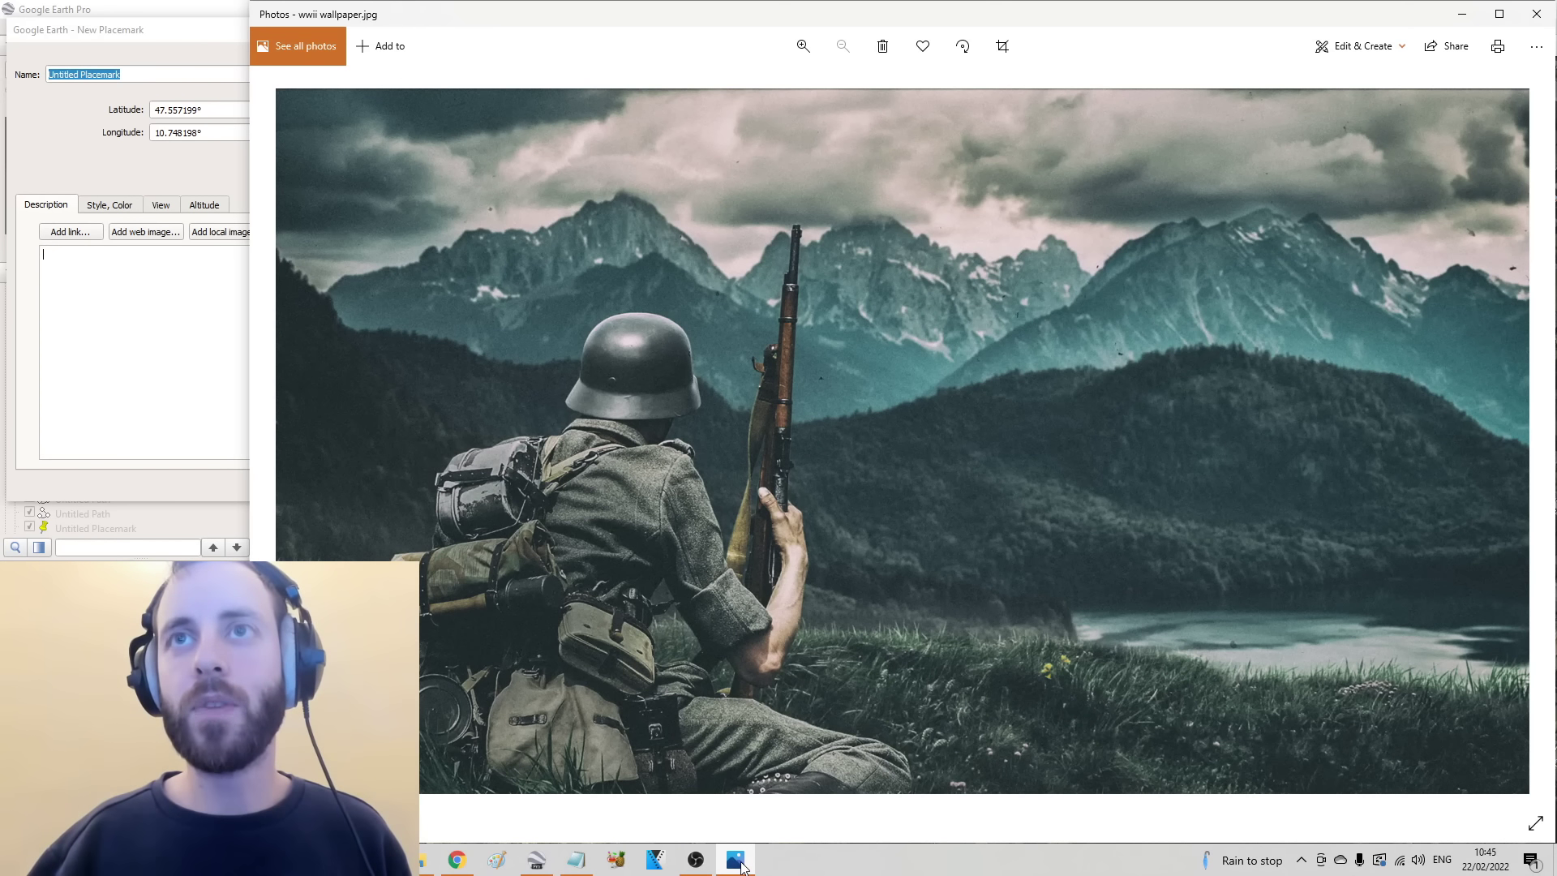
pyautogui.click(734, 861)
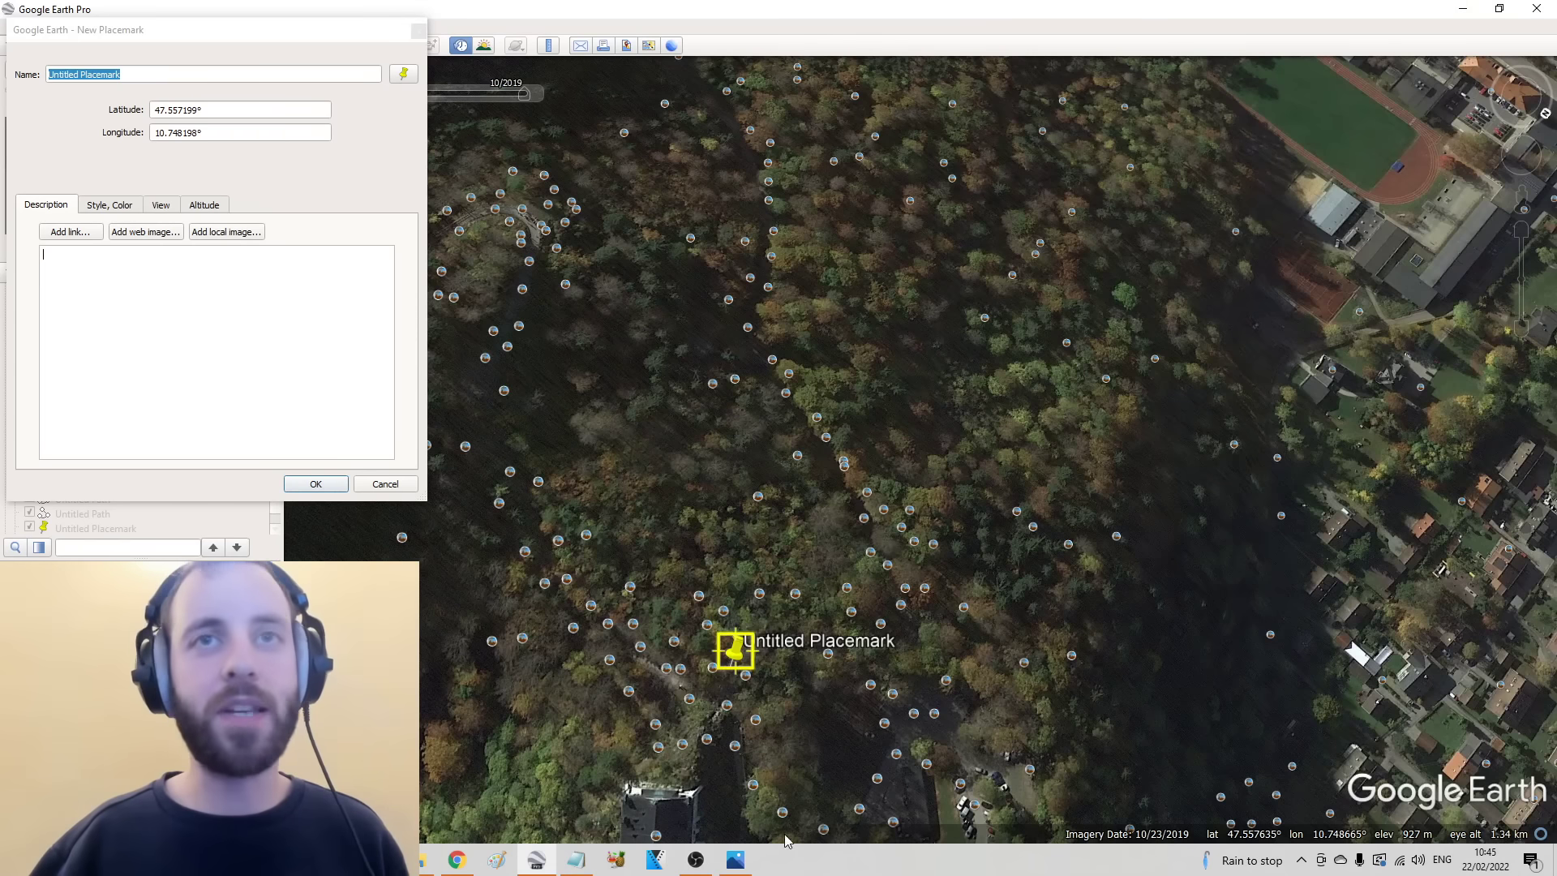
pyautogui.click(122, 85)
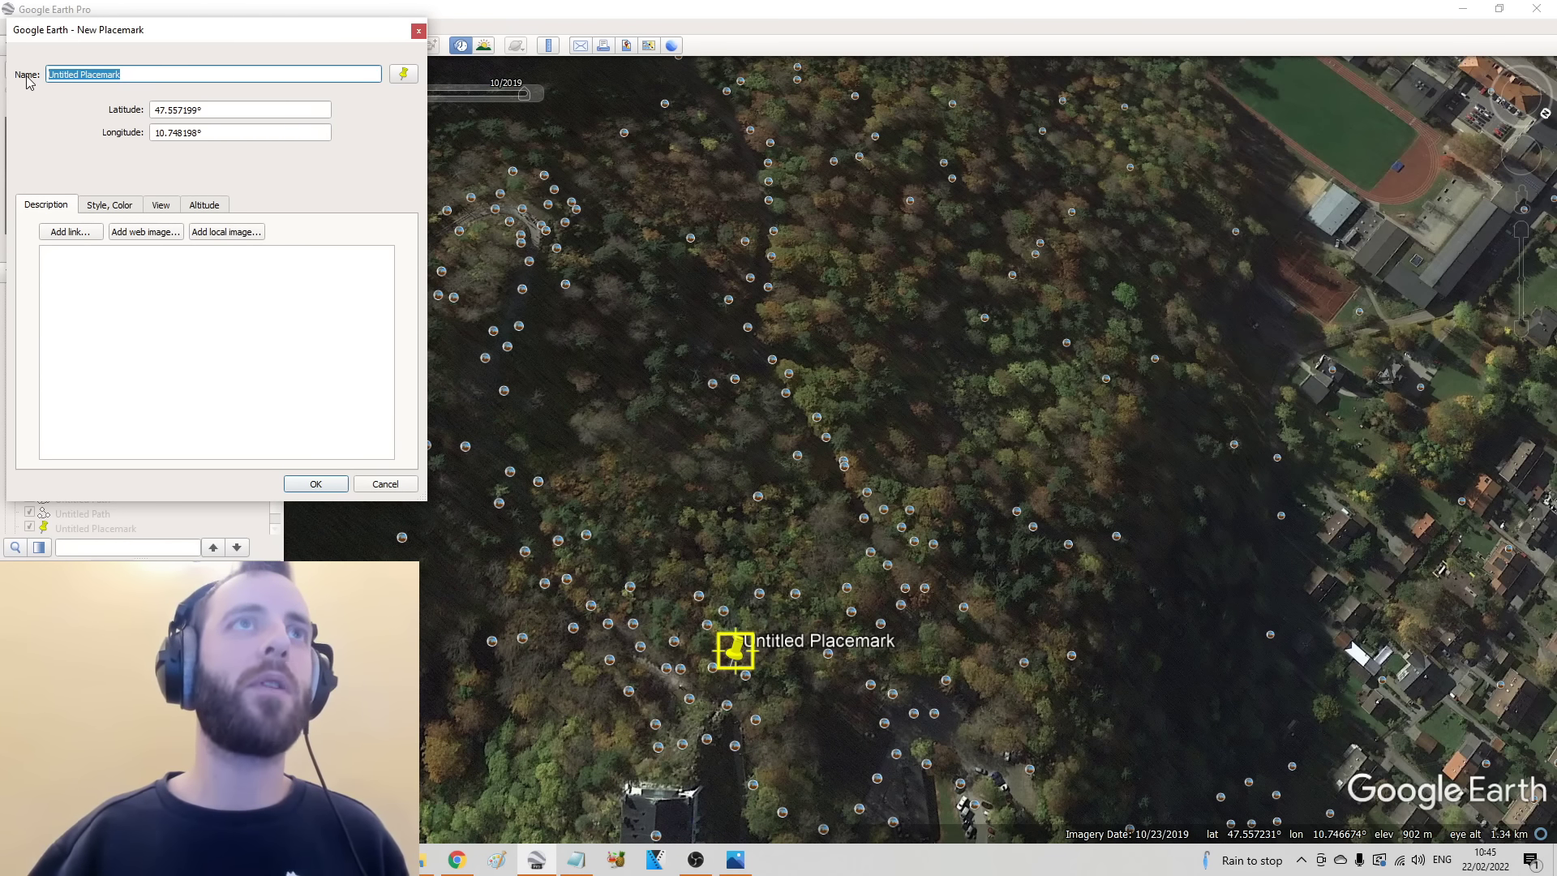
pyautogui.write('WW2 SOLDIER PHOTO')
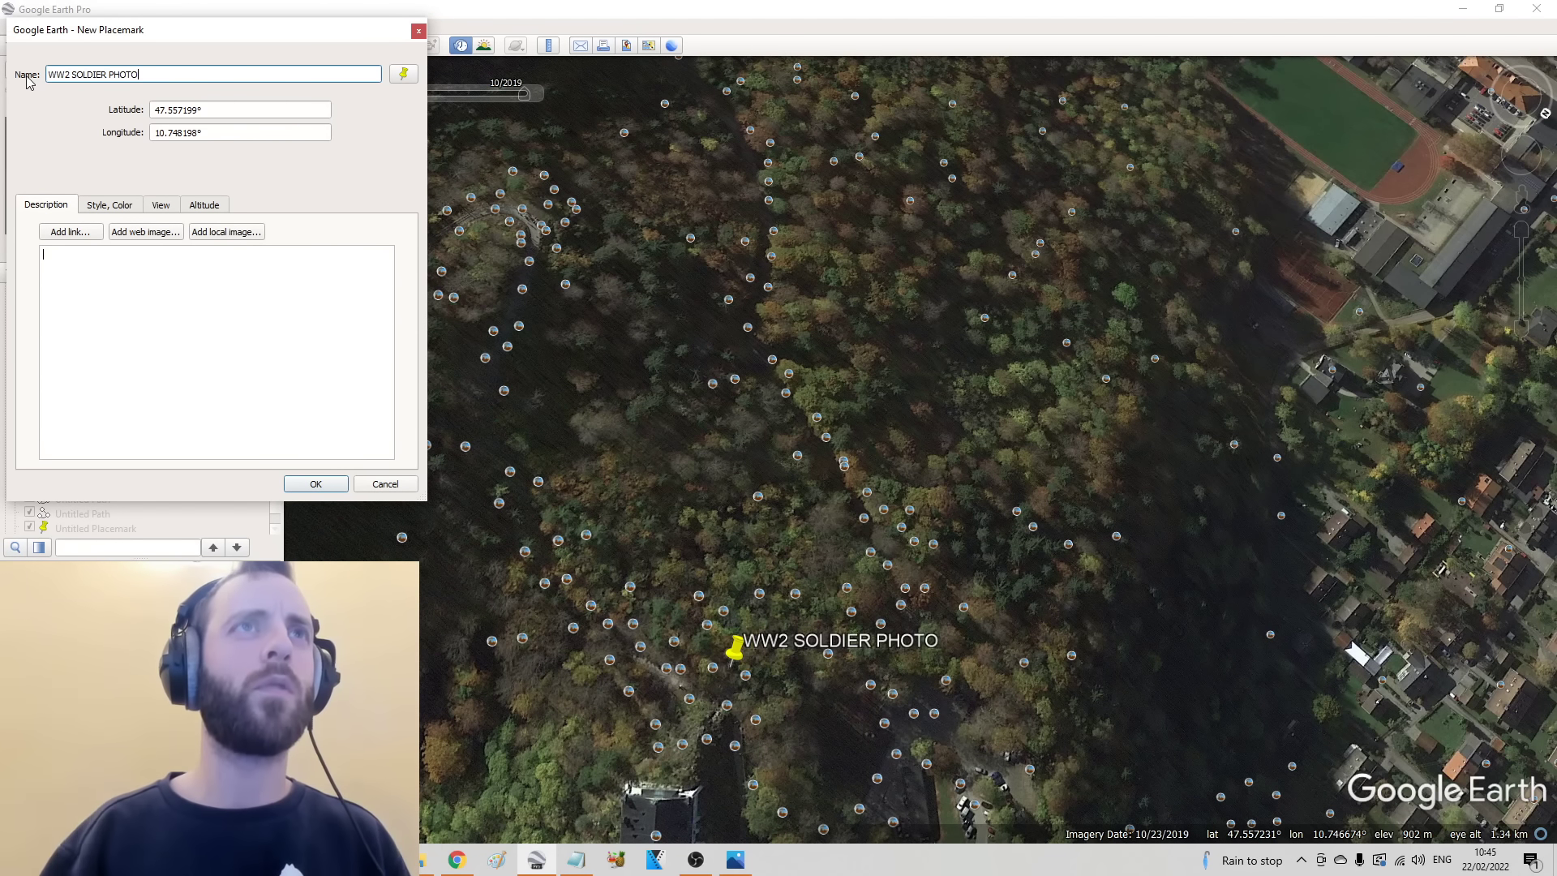
pyautogui.click(316, 484)
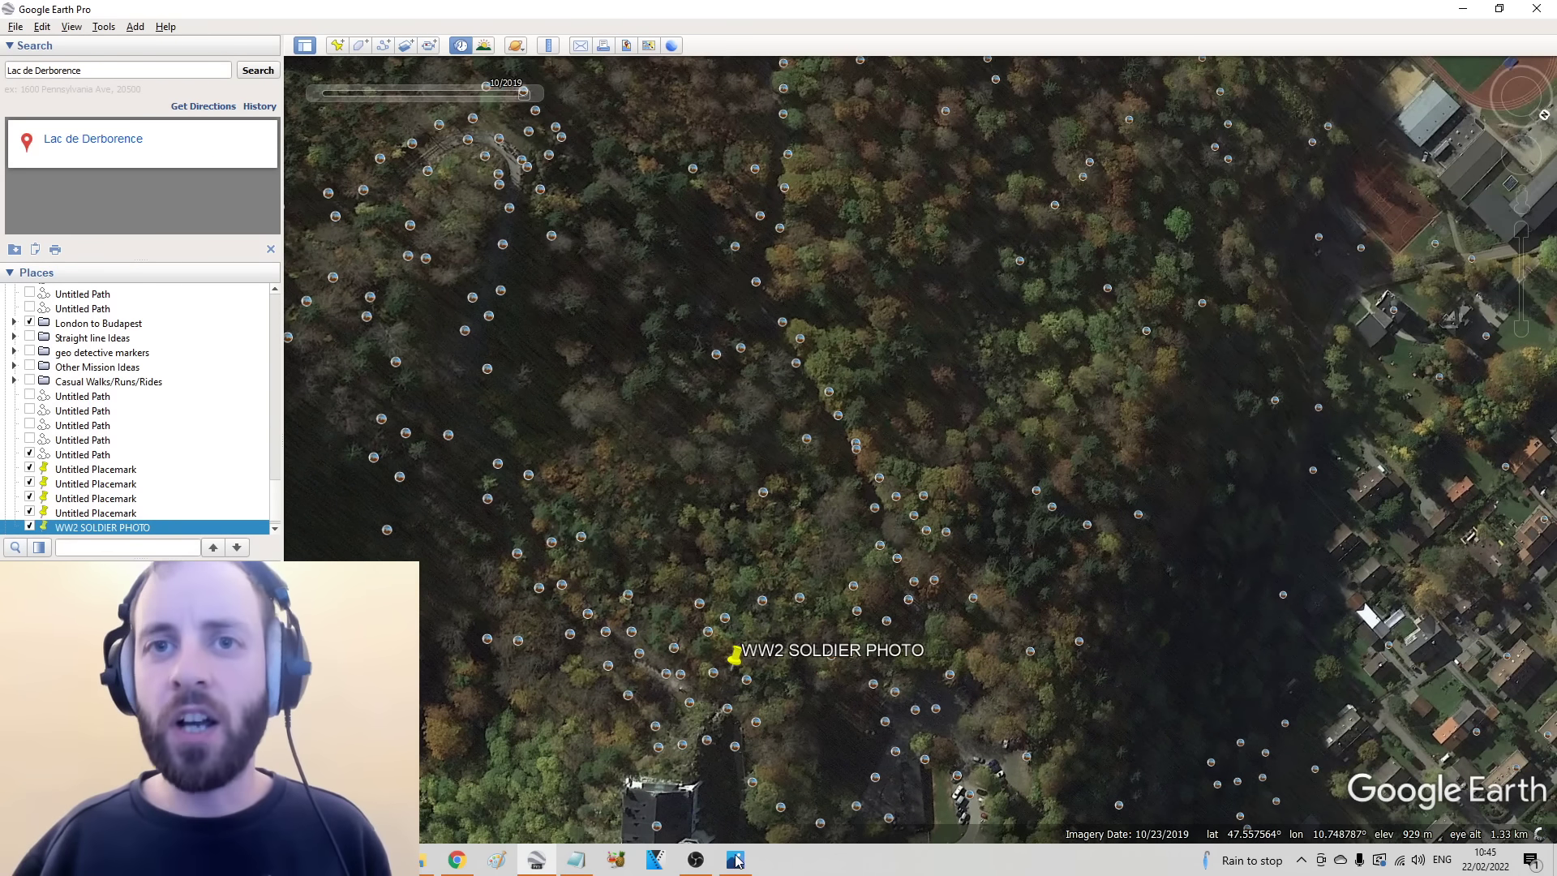
# Step: Glance at the soldier photo, then zoom out and reset the view around the placemark
pyautogui.click(736, 860)
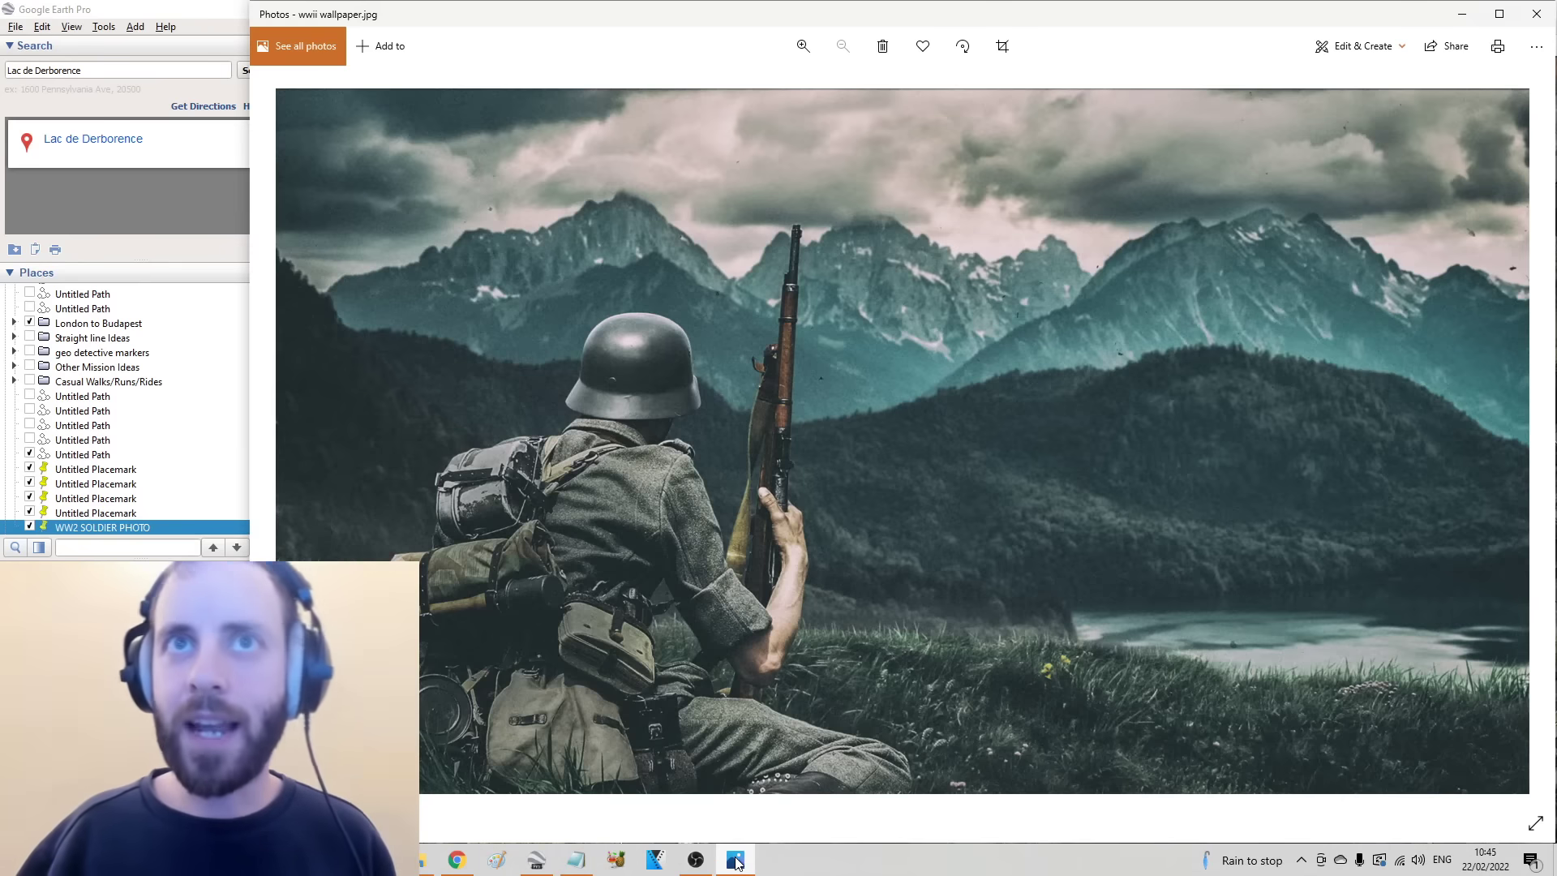
pyautogui.click(736, 860)
pyautogui.scroll(-5, 755, 617)
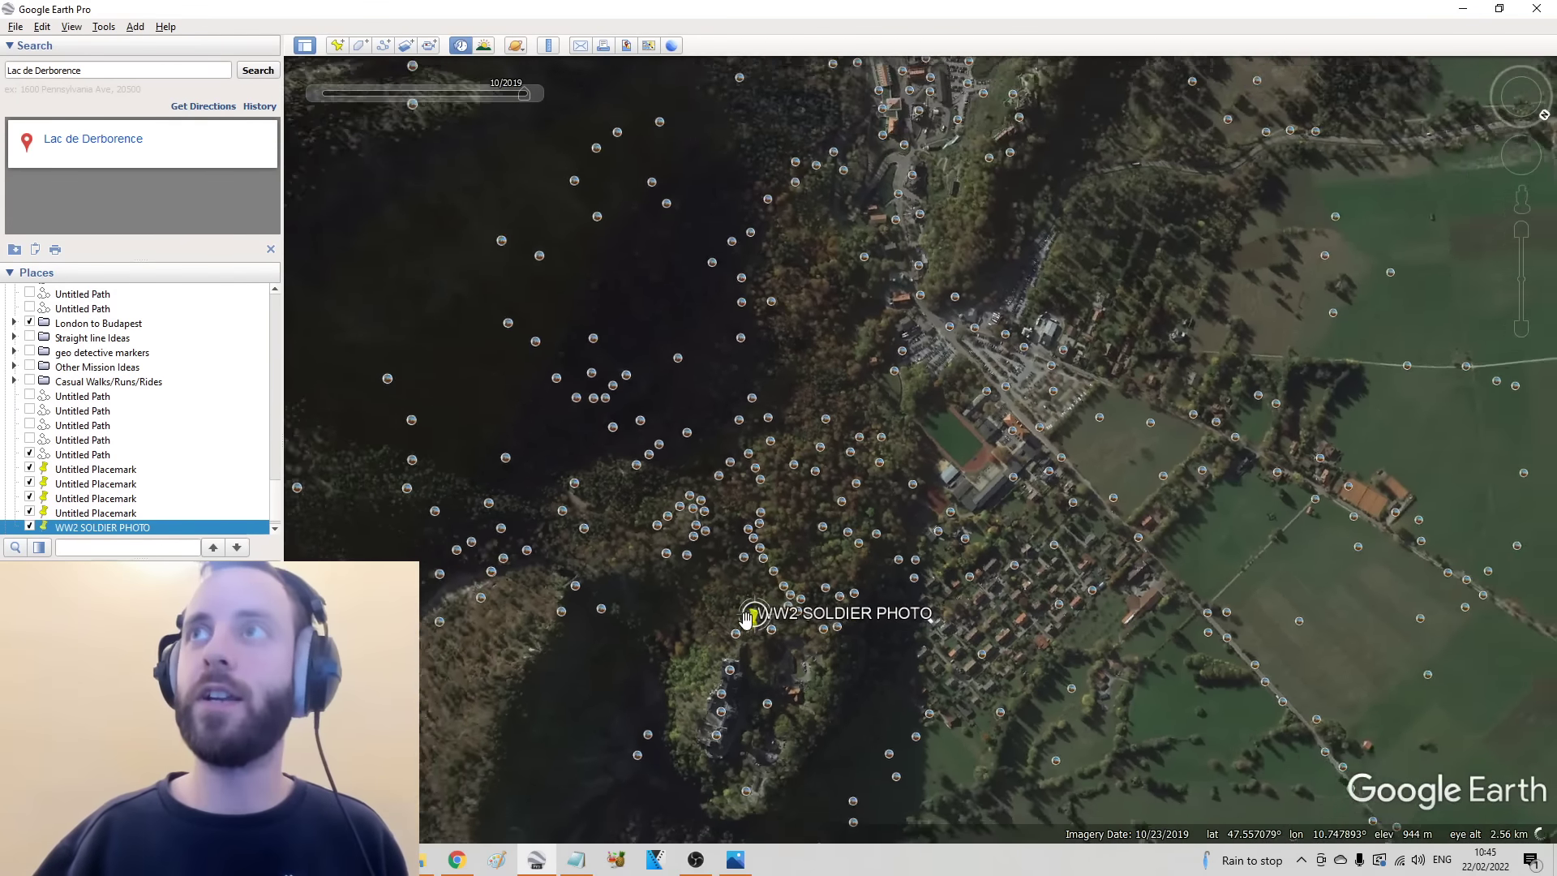
pyautogui.press('r')
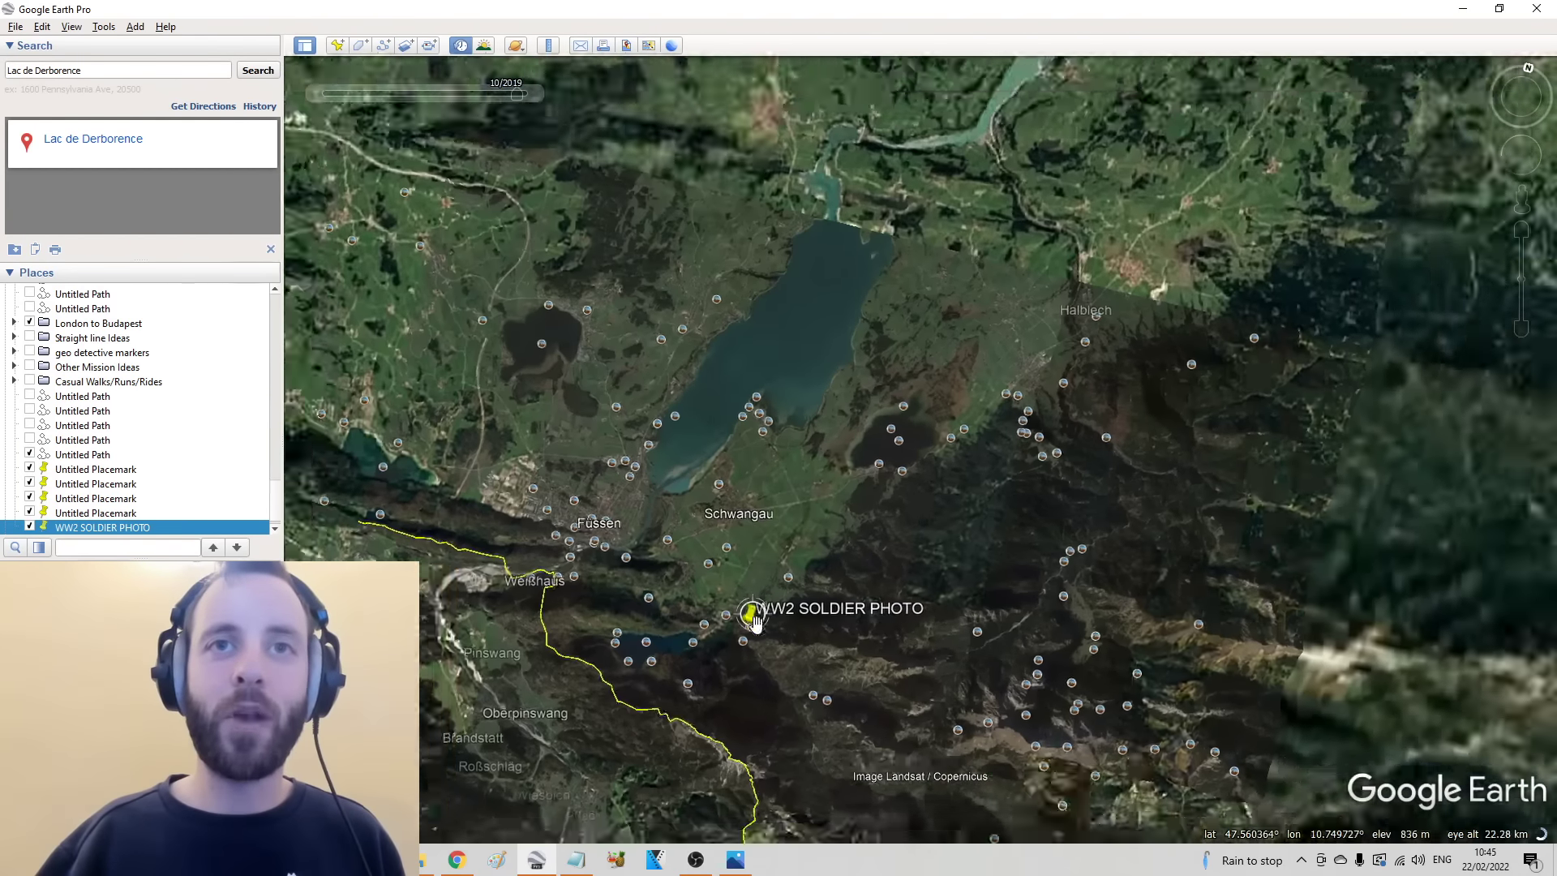
pyautogui.scroll(2, 713, 624)
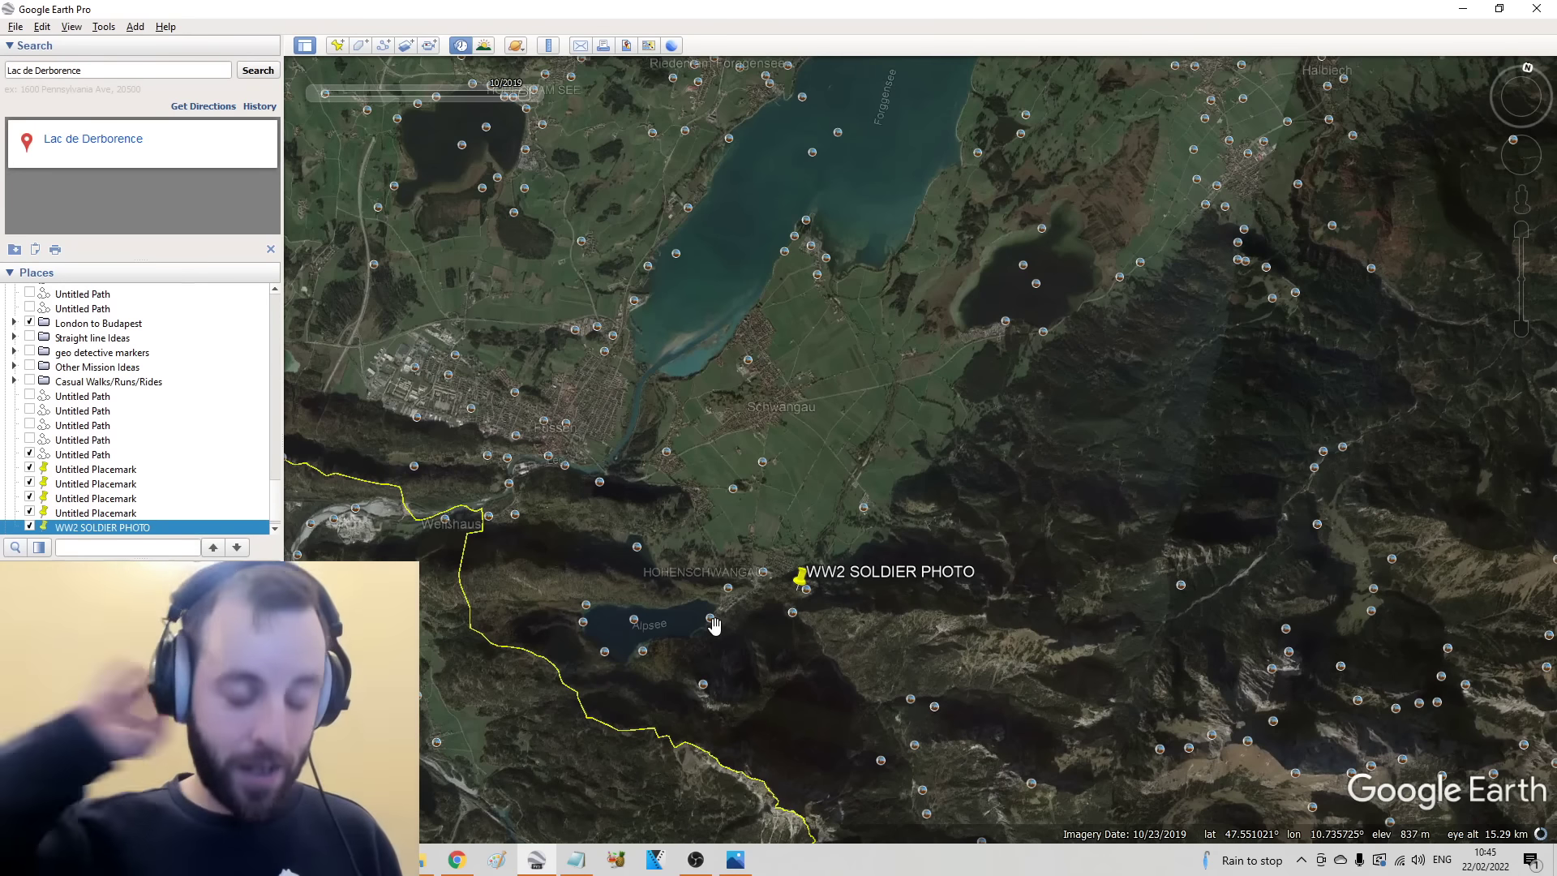